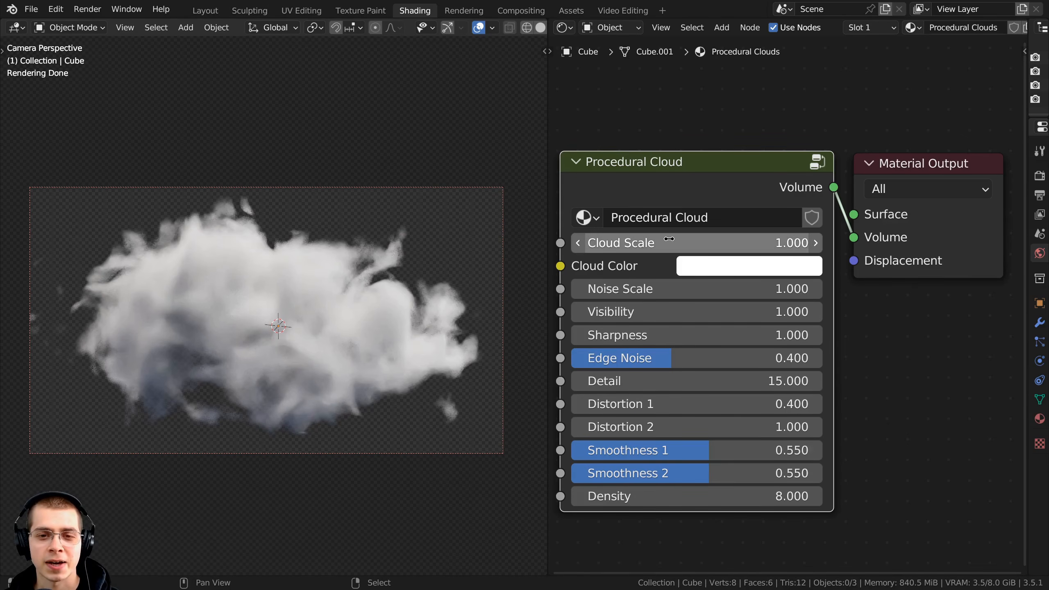
# - Try a Cloud Scale of about 0.58 and a different Cloud Color on the Procedural Cloud node, and restore both defaults
pyautogui.moveTo(702, 243); pyautogui.dragTo(668, 243)
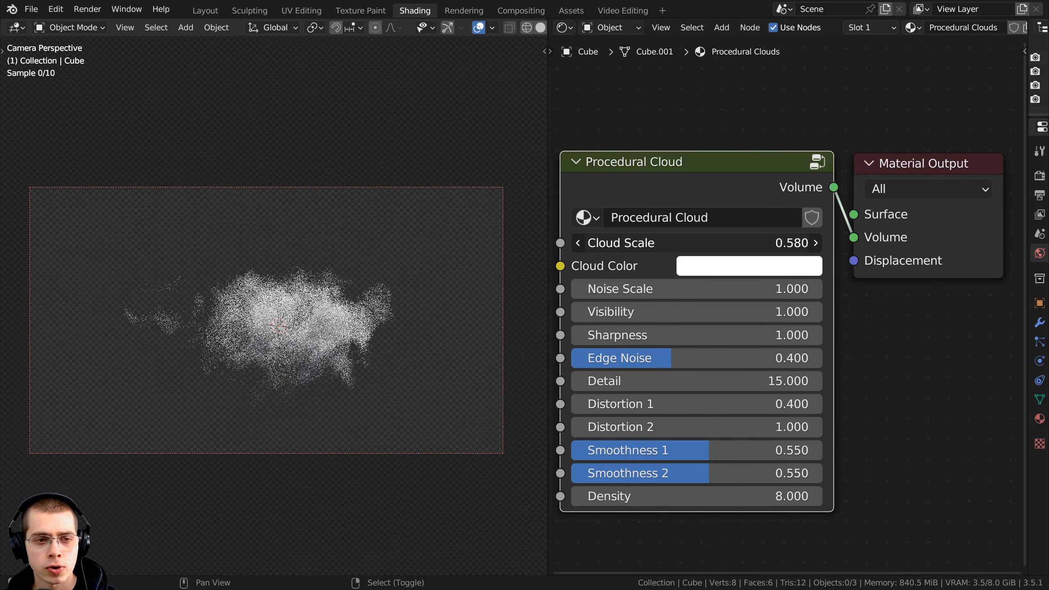
pyautogui.rightClick(692, 248)
pyautogui.click(709, 270)
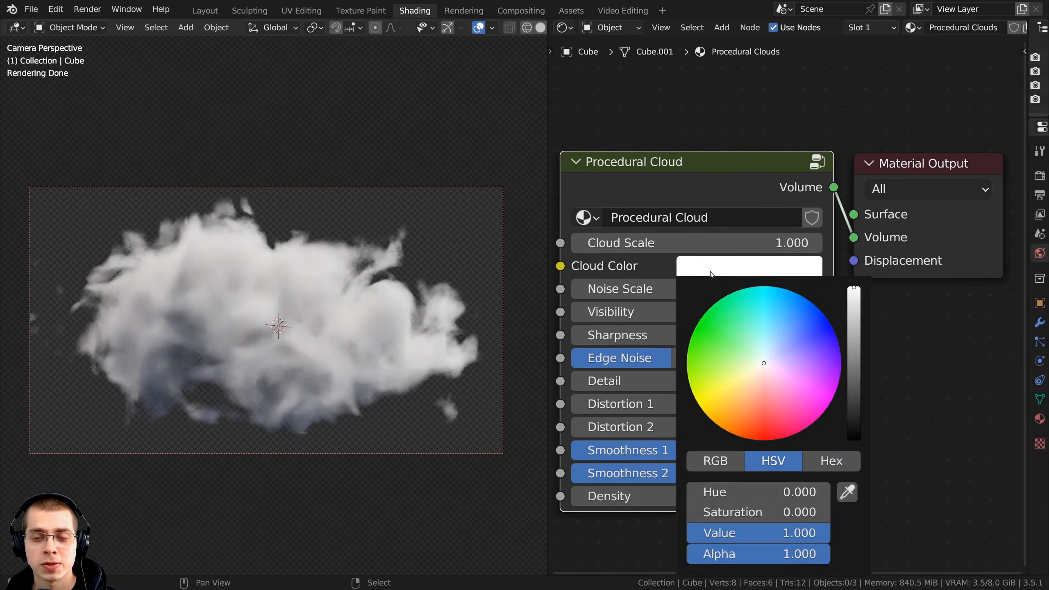
pyautogui.click(769, 268)
pyautogui.moveTo(784, 532)
pyautogui.mouseDown()
pyautogui.moveTo(675, 533)
pyautogui.moveTo(785, 532)
pyautogui.mouseUp()
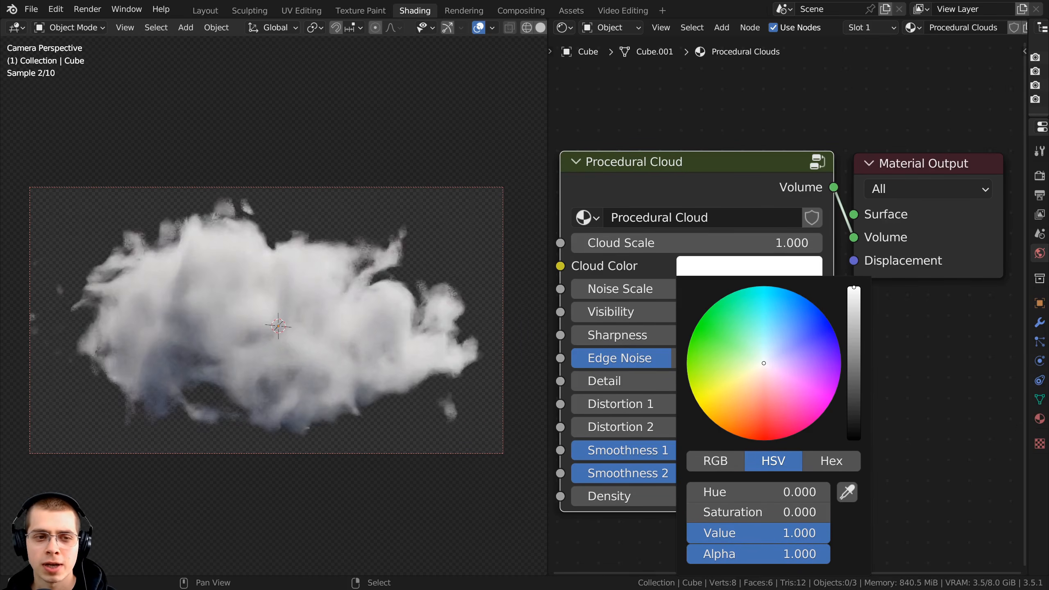
pyautogui.click(713, 262)
pyautogui.moveTo(747, 351)
pyautogui.mouseDown()
pyautogui.moveTo(796, 350)
pyautogui.moveTo(795, 336)
pyautogui.moveTo(780, 331)
pyautogui.moveTo(782, 340)
pyautogui.mouseUp()
pyautogui.press('BackSpace')
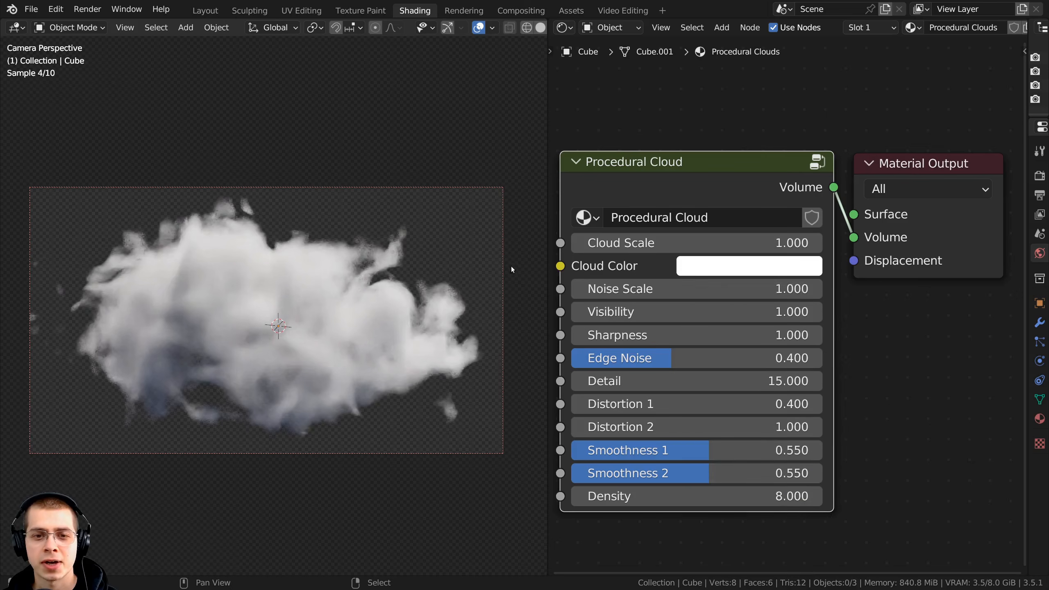
# - Try a Noise Scale of about 0.93 and a Visibility of 0 on the Procedural Cloud node, and revert both
pyautogui.moveTo(702, 289); pyautogui.dragTo(804, 289)
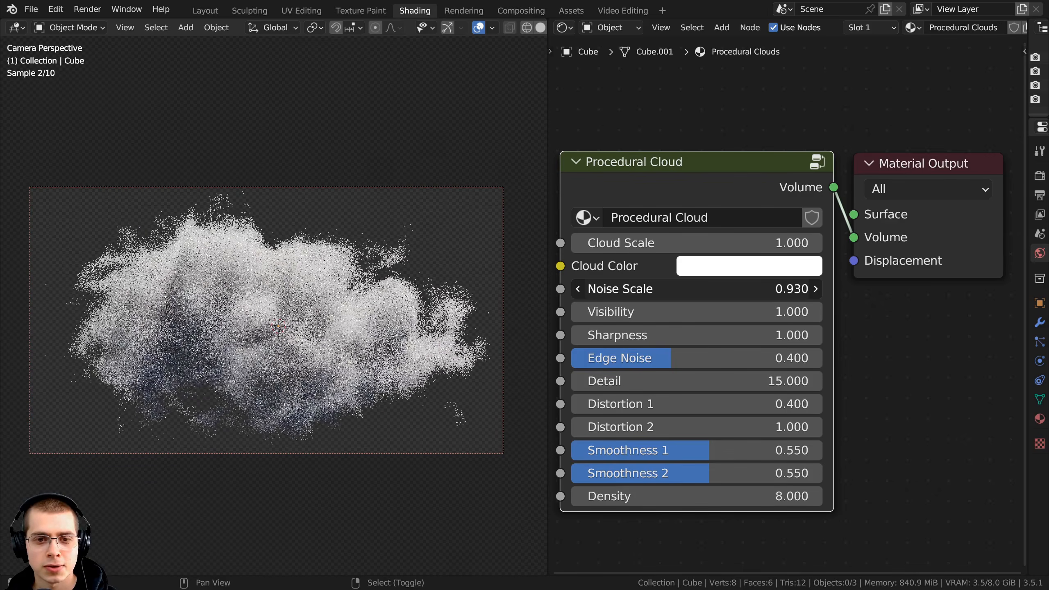
pyautogui.moveTo(701, 312); pyautogui.dragTo(710, 311)
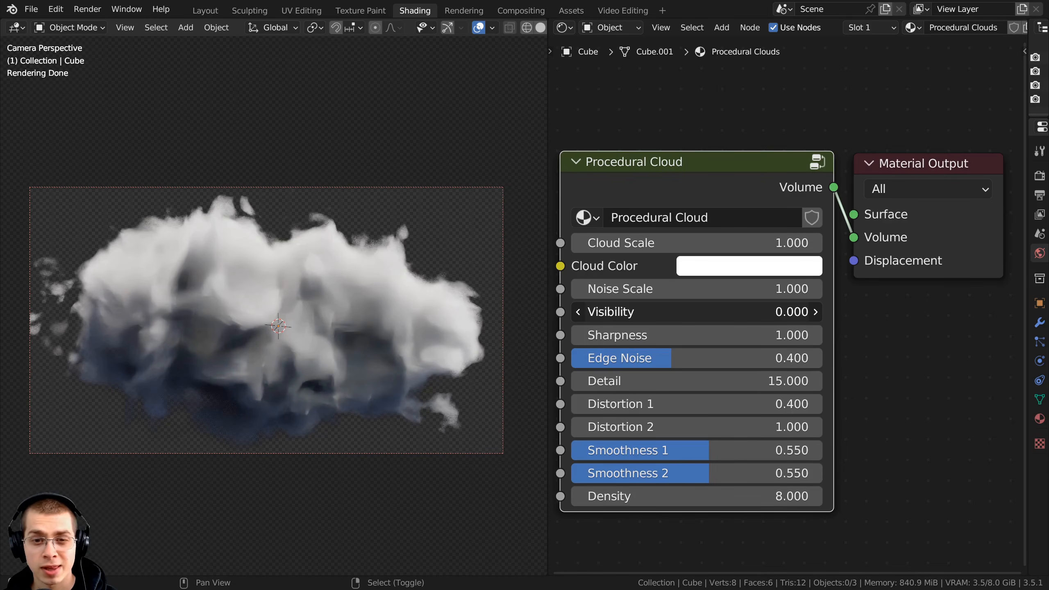
pyautogui.rightClick(640, 312)
# - Try a Sharpness of 0.7 and an Edge Noise of about 0.309 on the cloud node, and restore both
pyautogui.moveTo(640, 333); pyautogui.dragTo(618, 333)
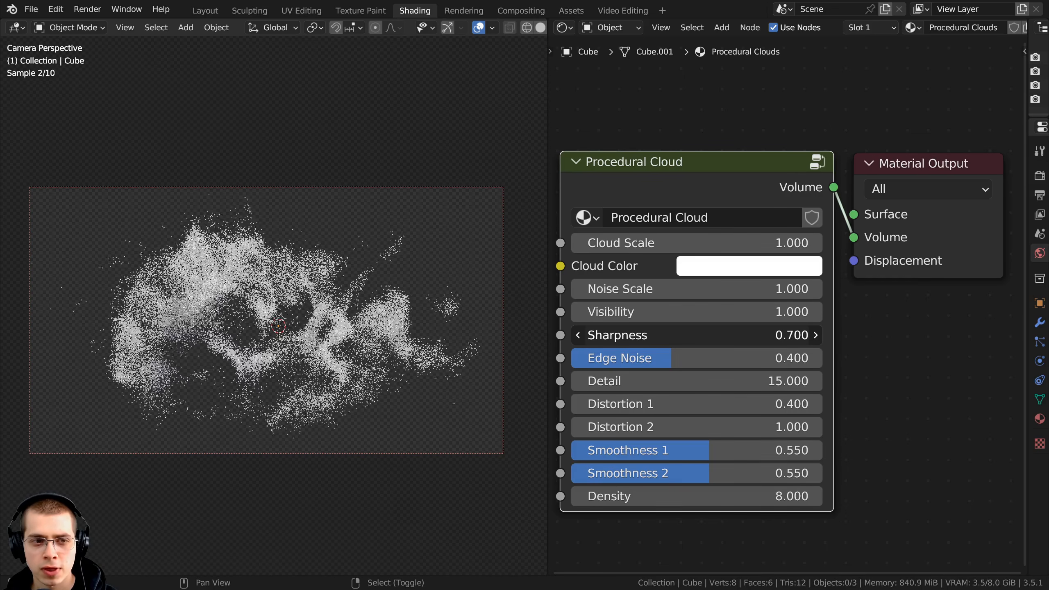
pyautogui.moveTo(644, 335); pyautogui.dragTo(698, 336)
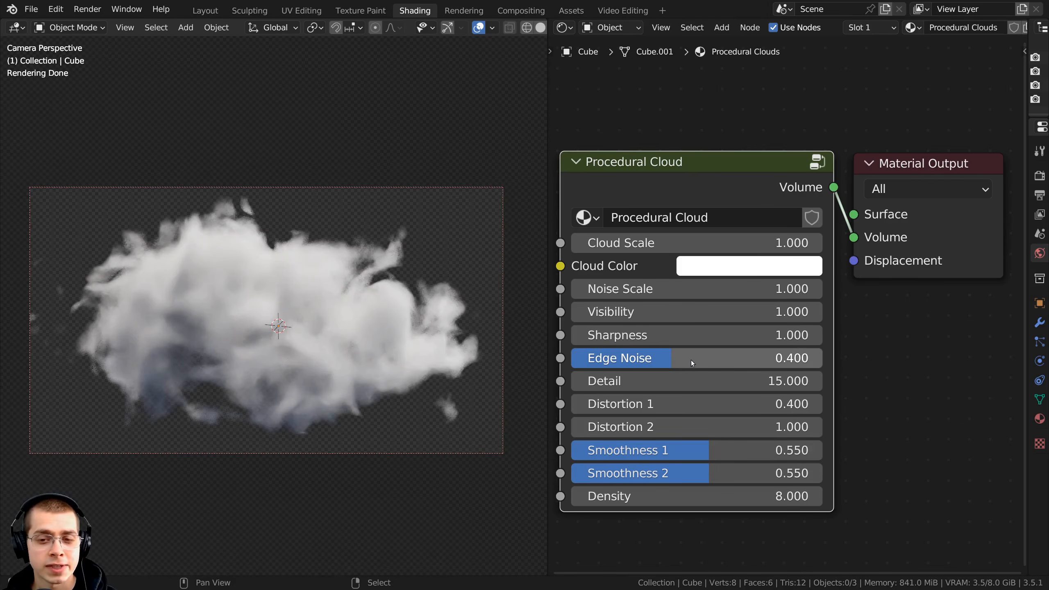
pyautogui.moveTo(693, 363); pyautogui.dragTo(689, 363)
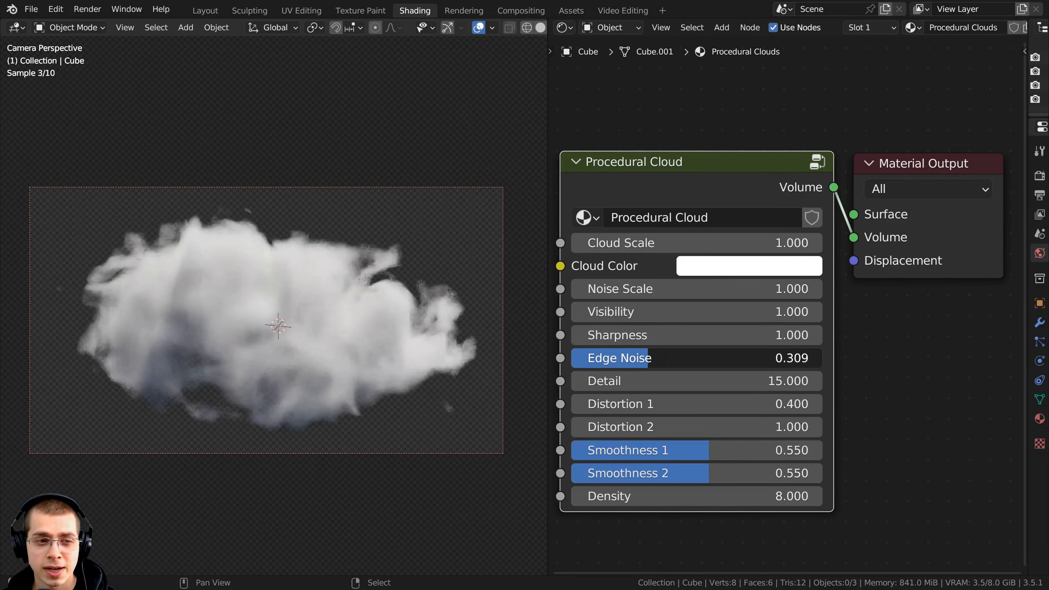
pyautogui.moveTo(661, 358); pyautogui.dragTo(695, 381)
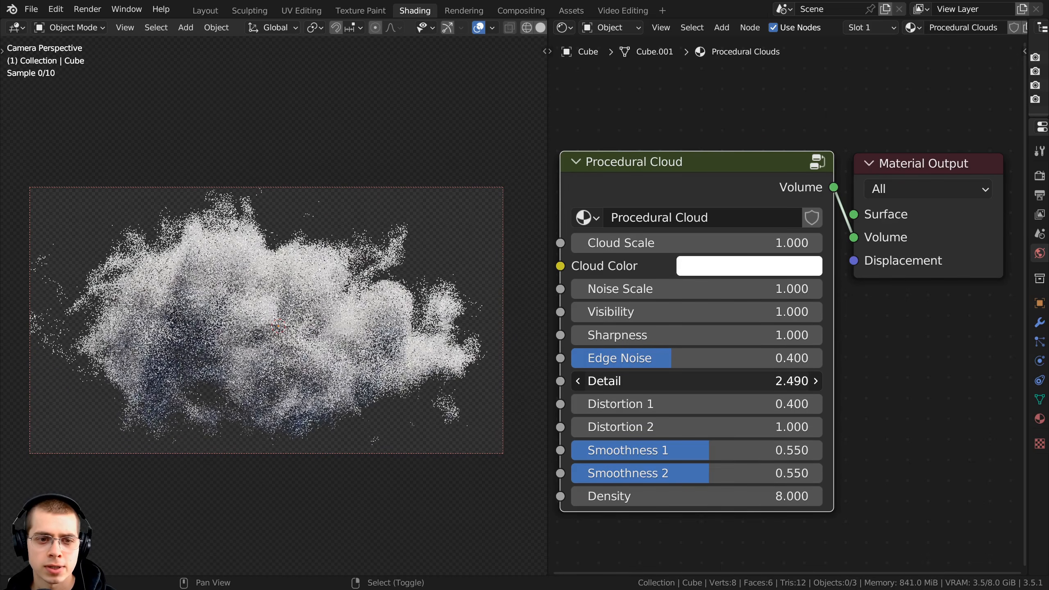
# - Try a low Detail value and strong Distortion 1 and Distortion 2 values of about 14.3 and 11.6, and restore them
pyautogui.moveTo(651, 381); pyautogui.dragTo(744, 381)
pyautogui.moveTo(652, 405); pyautogui.dragTo(652, 405)
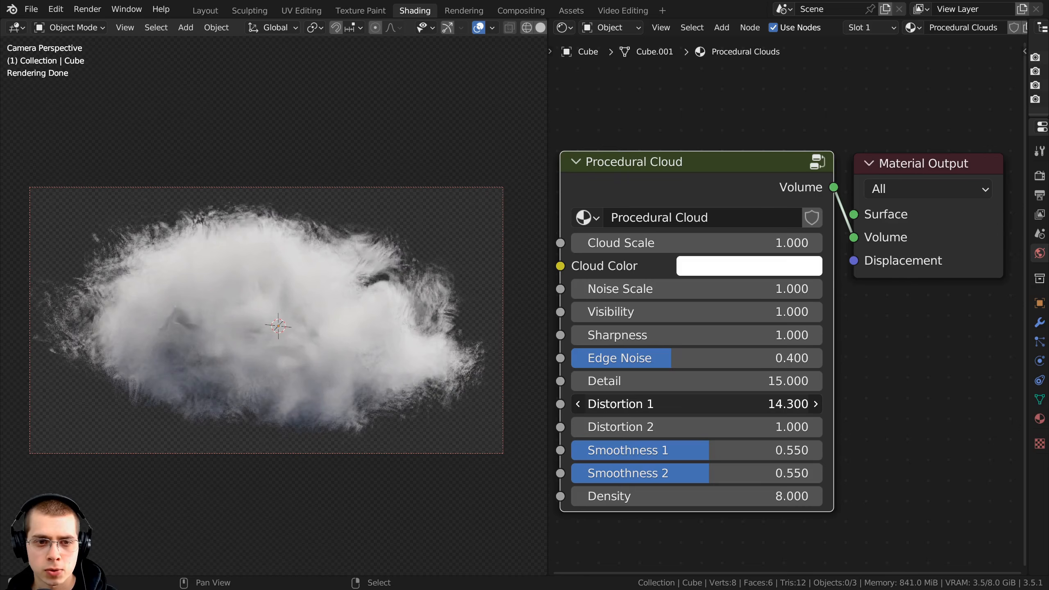
pyautogui.moveTo(653, 428); pyautogui.dragTo(661, 427)
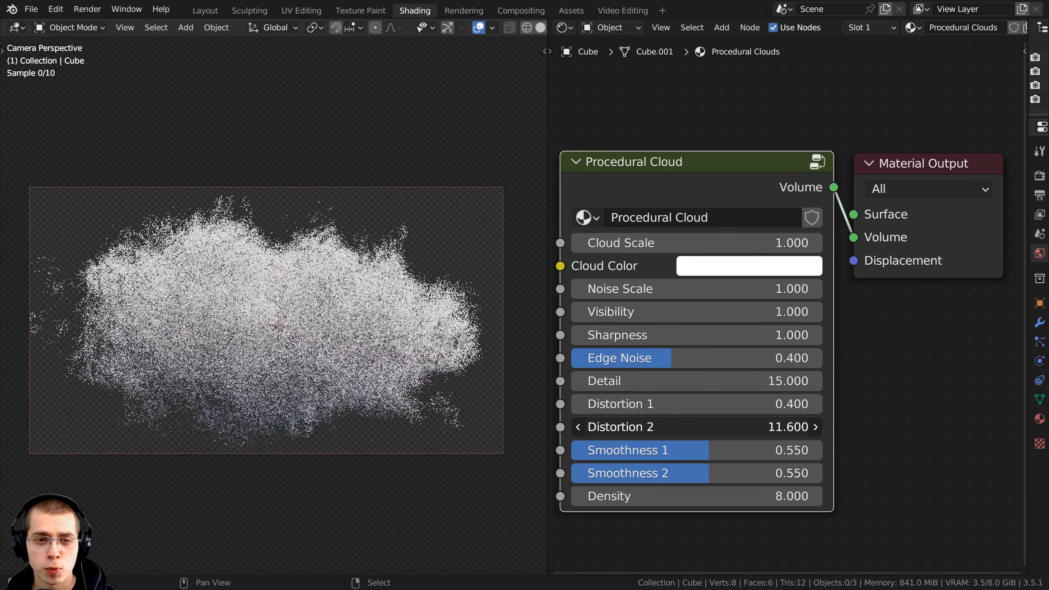
pyautogui.moveTo(660, 427); pyautogui.dragTo(652, 427)
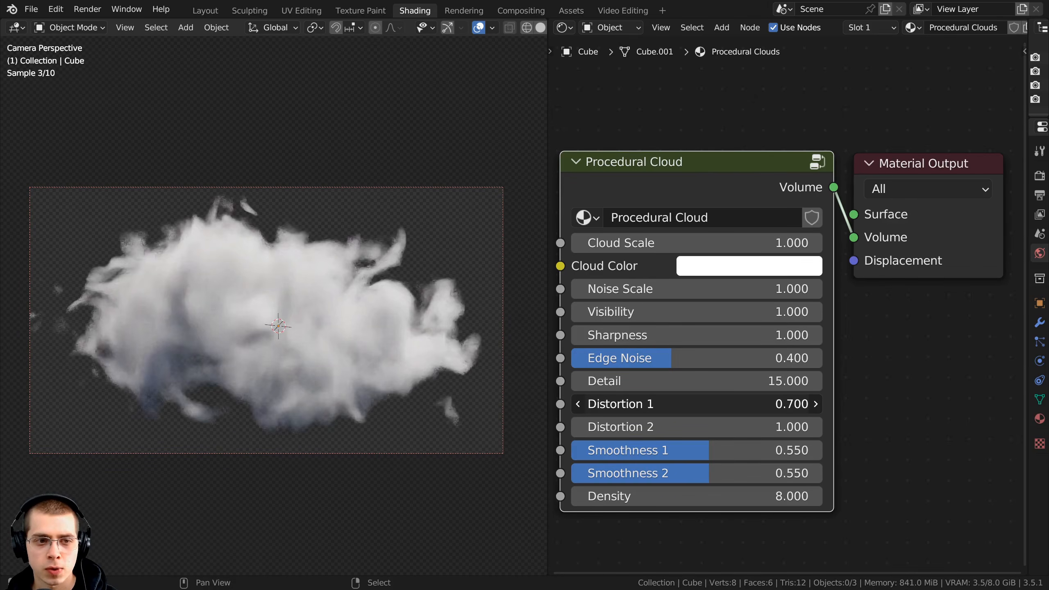
# - Try setting Distortion 1 and Distortion 2 to 0 together, and undo the change
pyautogui.moveTo(661, 404); pyautogui.dragTo(657, 404)
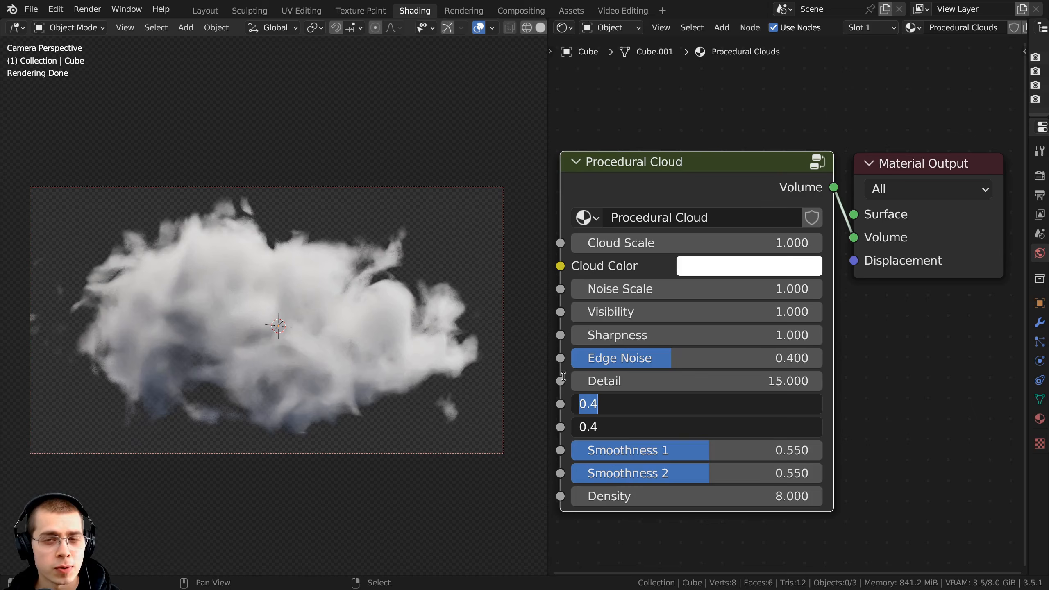
pyautogui.write('0')
pyautogui.press('Return')
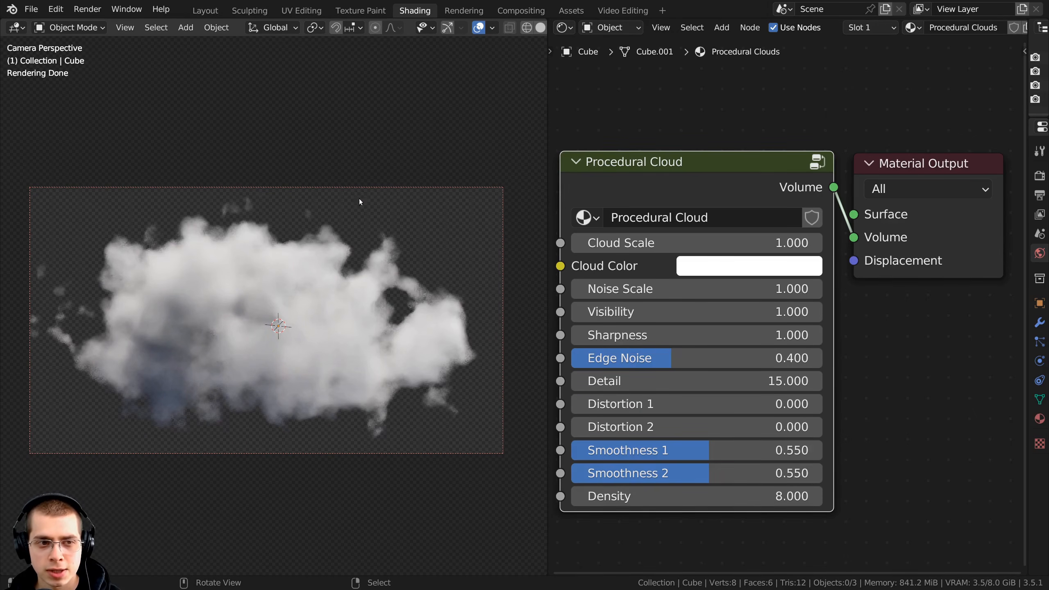
pyautogui.hotkey('ctrl', 'z')
pyautogui.keyDown('shift'); pyautogui.moveTo(670, 404); pyautogui.dragTo(712, 426); pyautogui.keyUp('shift')
pyautogui.keyDown('shift'); pyautogui.click(690, 416); pyautogui.keyUp('shift')
pyautogui.hotkey('ctrl', 'z')
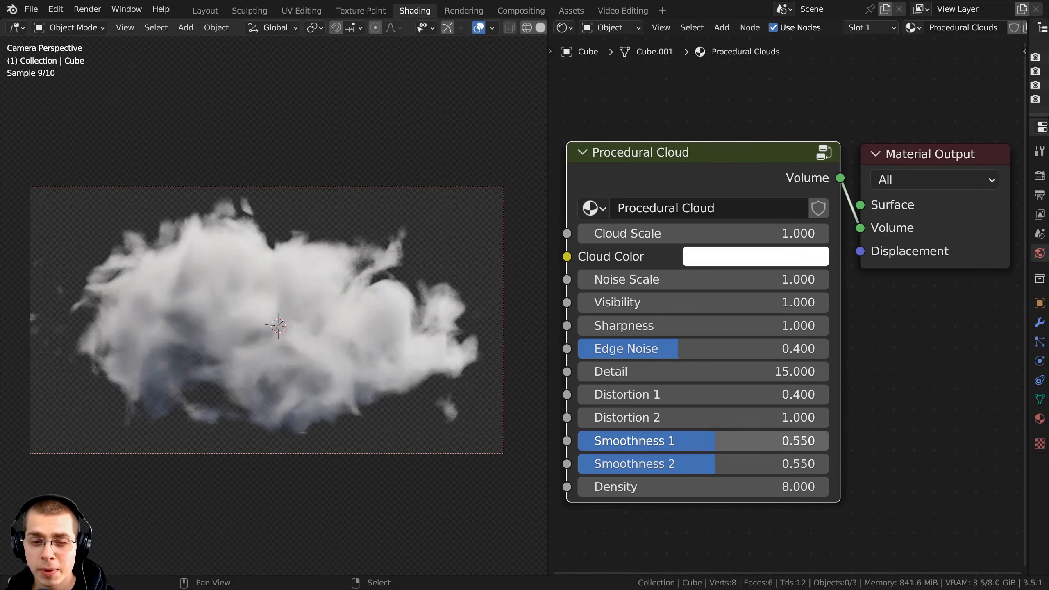
# - Try different Smoothness 1 and Smoothness 2 values on the cloud node without keeping the change
pyautogui.moveTo(702, 441); pyautogui.dragTo(466, 464)
pyautogui.rightClick(587, 441)
pyautogui.rightClick(465, 464)
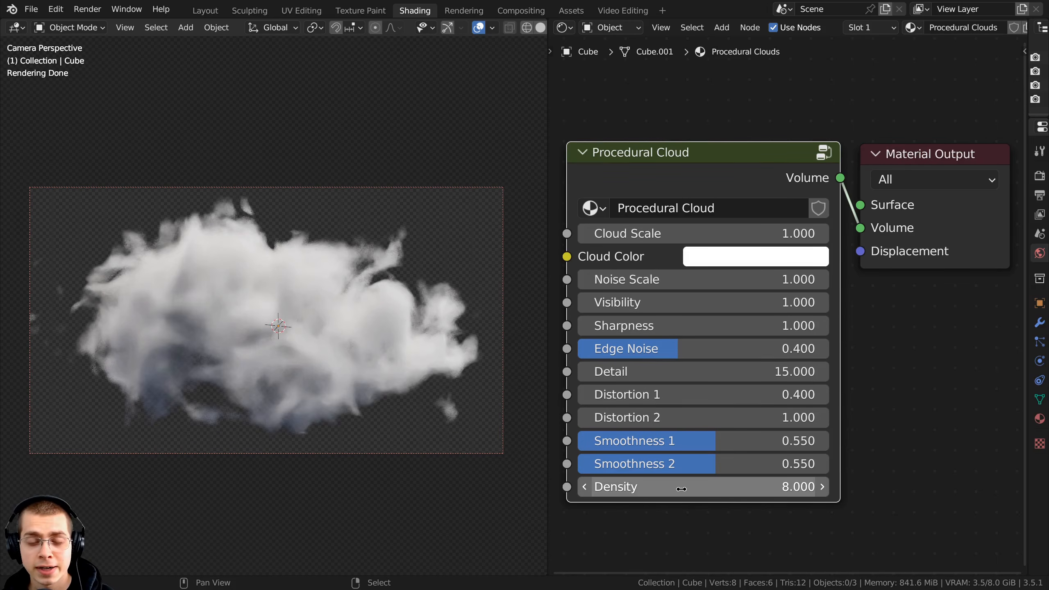
# - Try higher and lower Density values on the cloud node without keeping the change
pyautogui.moveTo(702, 487); pyautogui.dragTo(826, 486)
pyautogui.rightClick(682, 487)
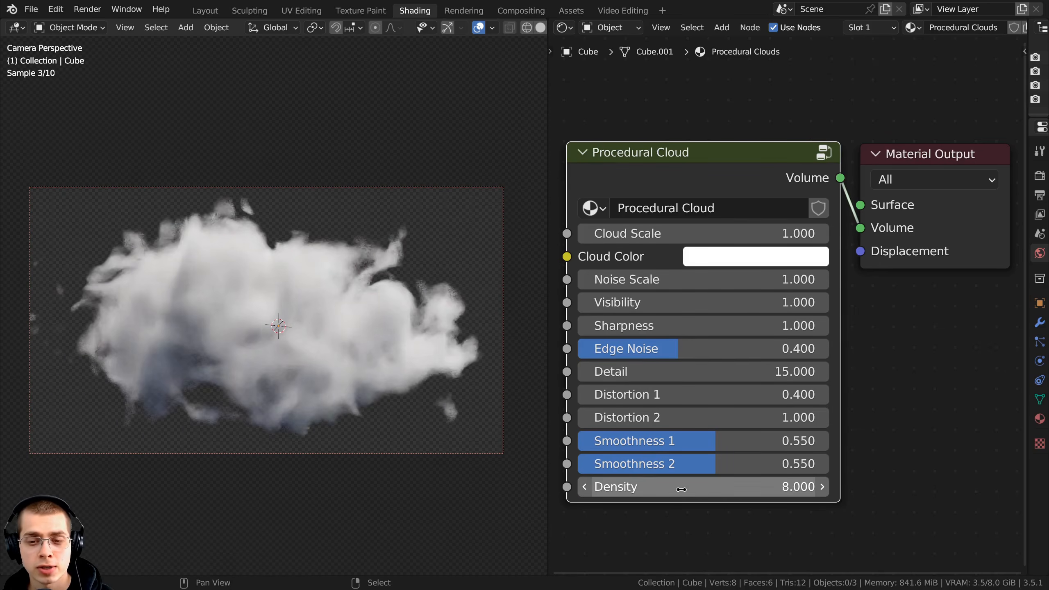
pyautogui.keyDown('shift'); pyautogui.moveTo(683, 487); pyautogui.dragTo(569, 487); pyautogui.keyUp('shift')
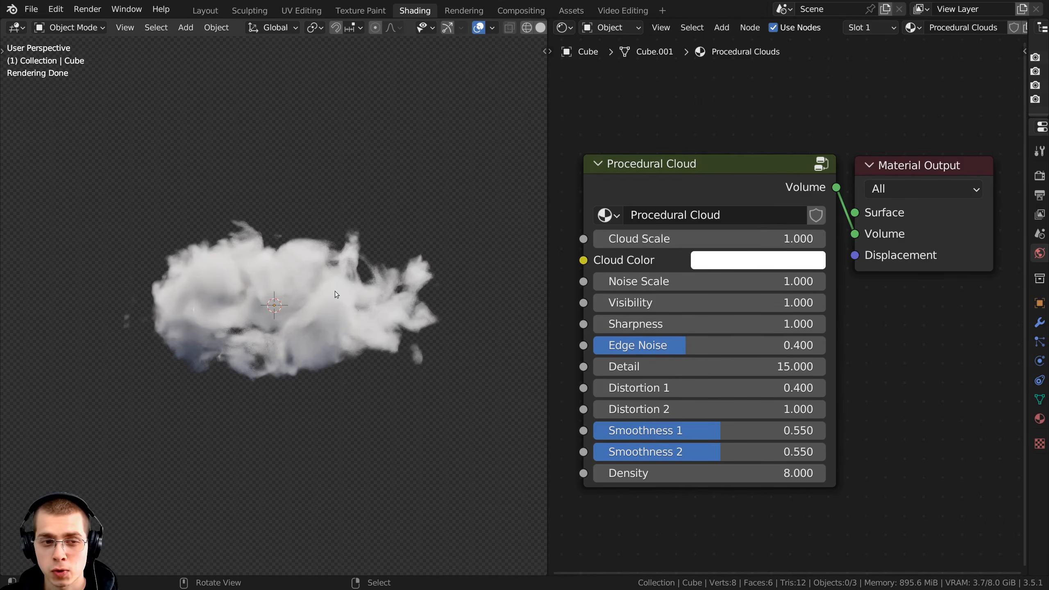
# - Select the cloud's cube and inspect its box shape by switching the viewport shading mode away from rendered and back
pyautogui.click(336, 293)
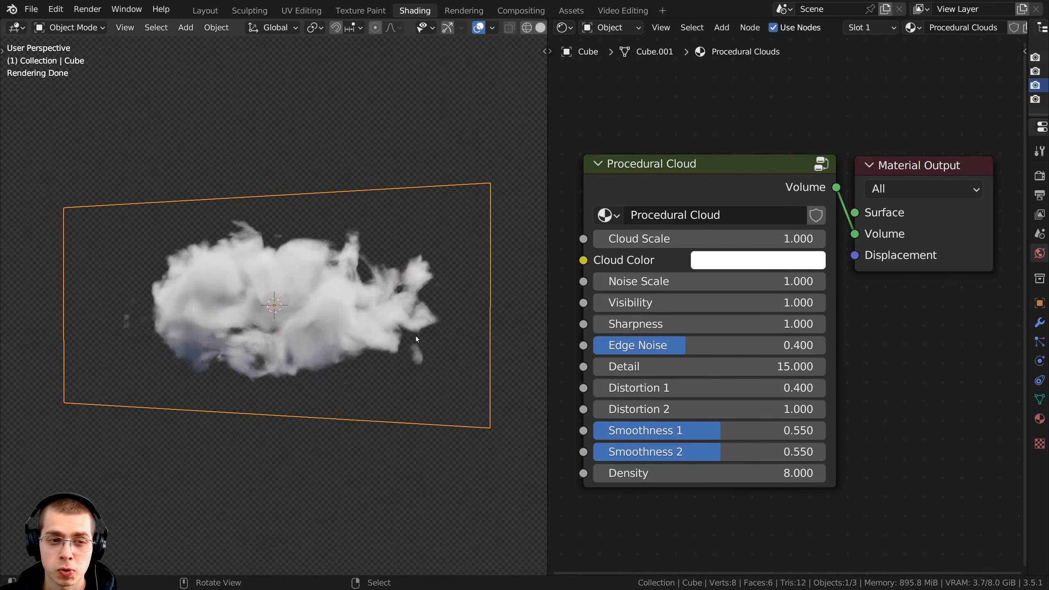
pyautogui.moveTo(416, 337); pyautogui.dragTo(327, 300, button='middle')
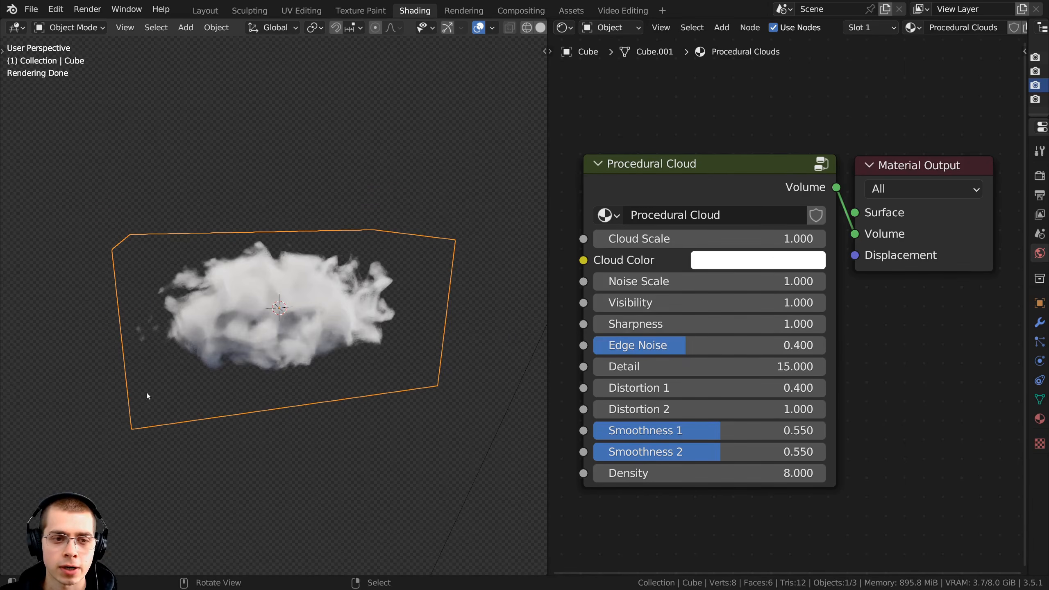
pyautogui.press('z')
pyautogui.click(444, 348)
pyautogui.moveTo(413, 362)
pyautogui.mouseDown(button='middle')
pyautogui.moveTo(479, 366)
pyautogui.moveTo(391, 429)
pyautogui.moveTo(365, 355)
pyautogui.mouseUp(button='middle')
pyautogui.press('z')
pyautogui.click(365, 298)
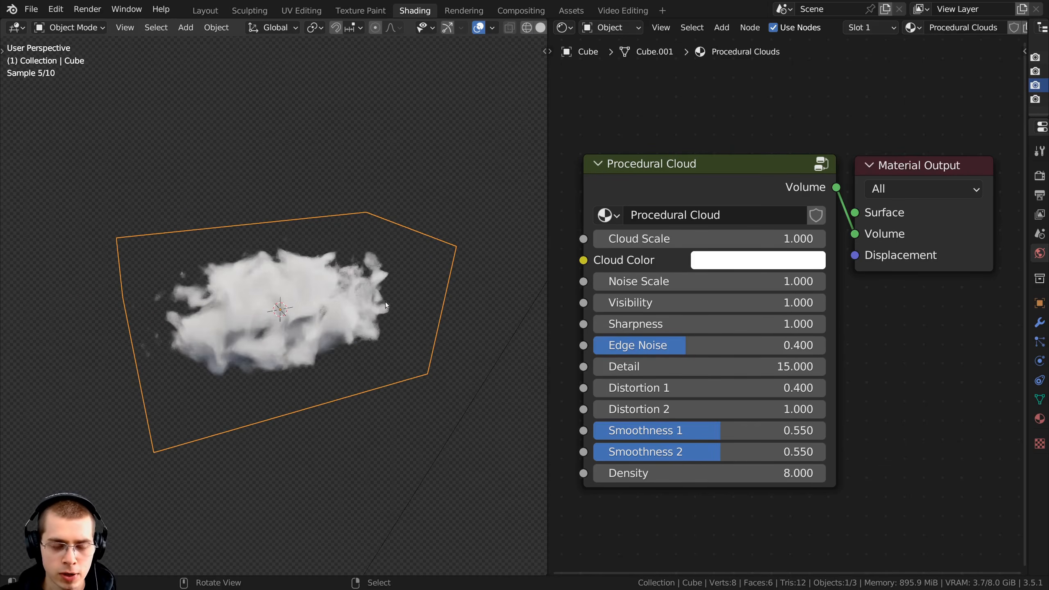
# - In Edit Mode, extrude the cube's top face, scale it down and raise it along the Z axis
pyautogui.press('Tab')
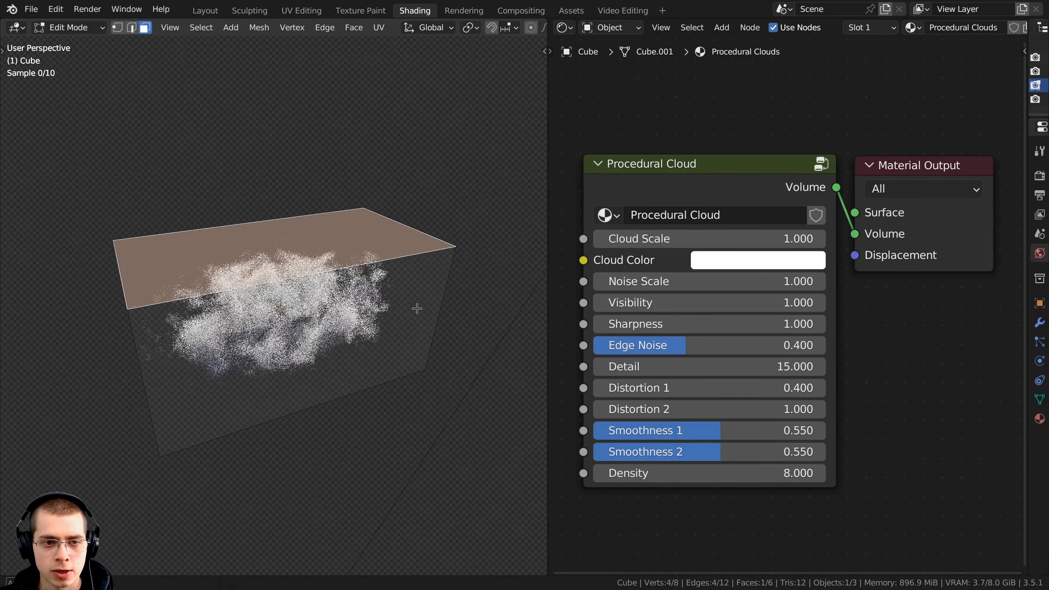
pyautogui.press('s')
pyautogui.click(354, 234)
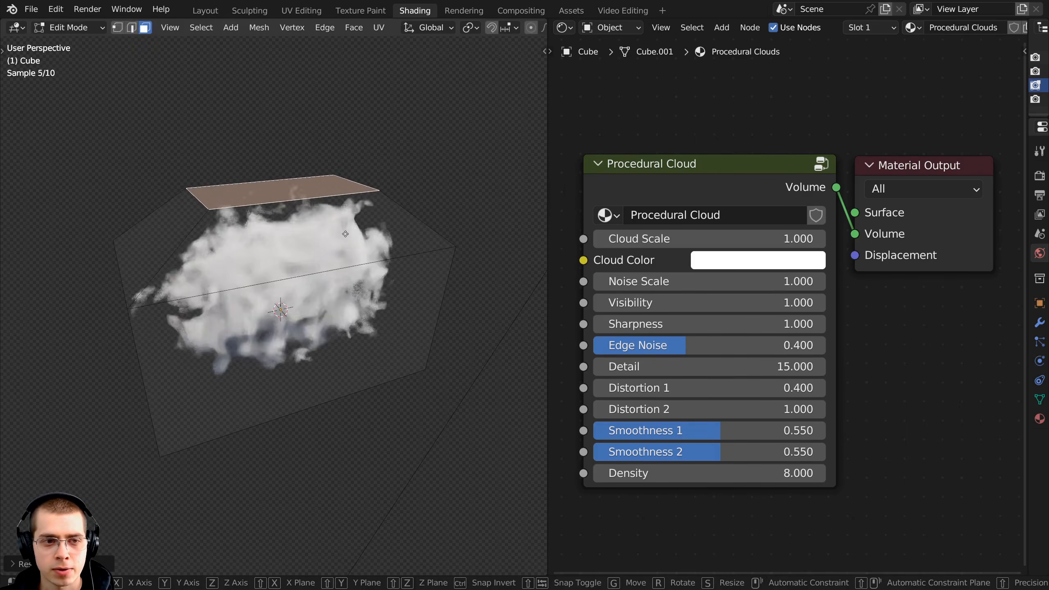
pyautogui.press('g')
pyautogui.press('z')
pyautogui.click(354, 225)
pyautogui.scroll(-3, 347, 256)
pyautogui.moveTo(352, 330); pyautogui.dragTo(308, 306, button='middle')
pyautogui.scroll(1, 274, 312)
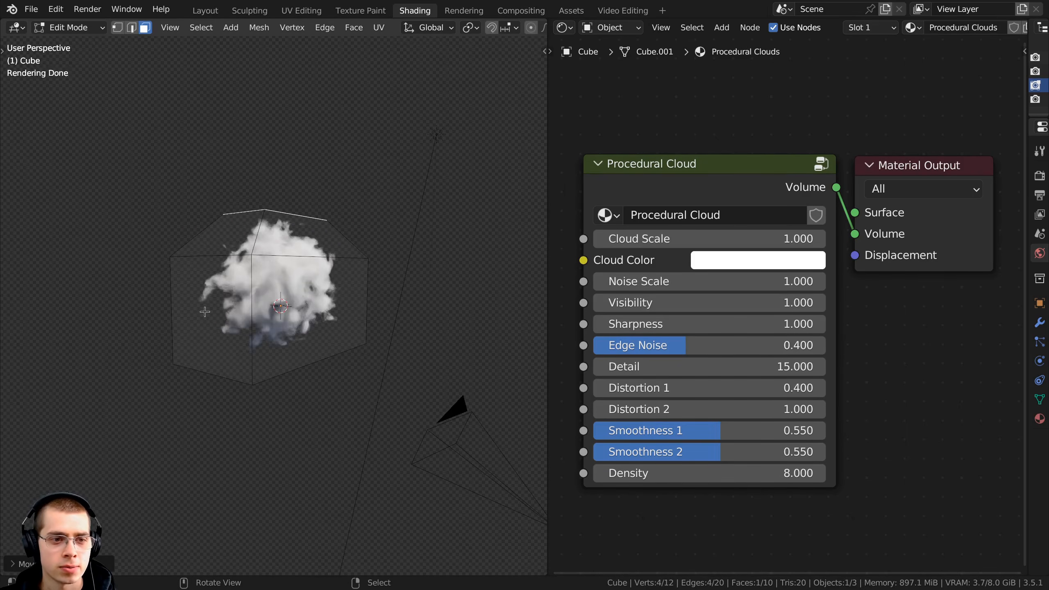
# - Select a side face at the end of the cloud's mesh and extrude it outward by roughly one metre
pyautogui.click(227, 317)
pyautogui.moveTo(227, 317); pyautogui.dragTo(214, 332, button='middle')
pyautogui.press('e')
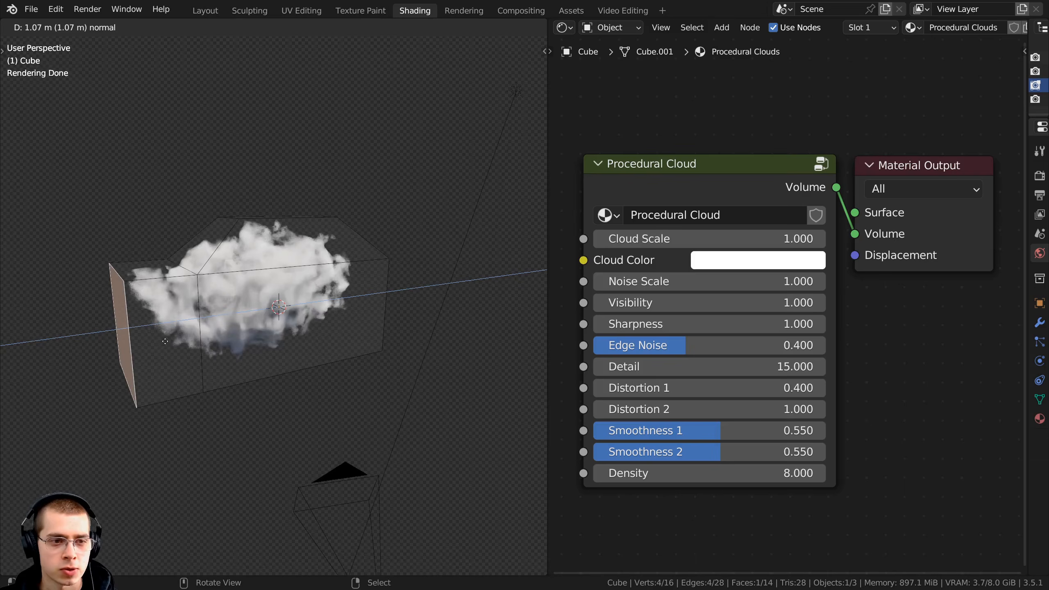
pyautogui.click(149, 341)
# - Extrude another side face of the cloud's mesh outward by roughly one metre and scale it down
pyautogui.moveTo(149, 341); pyautogui.dragTo(376, 355, button='middle')
pyautogui.press('e')
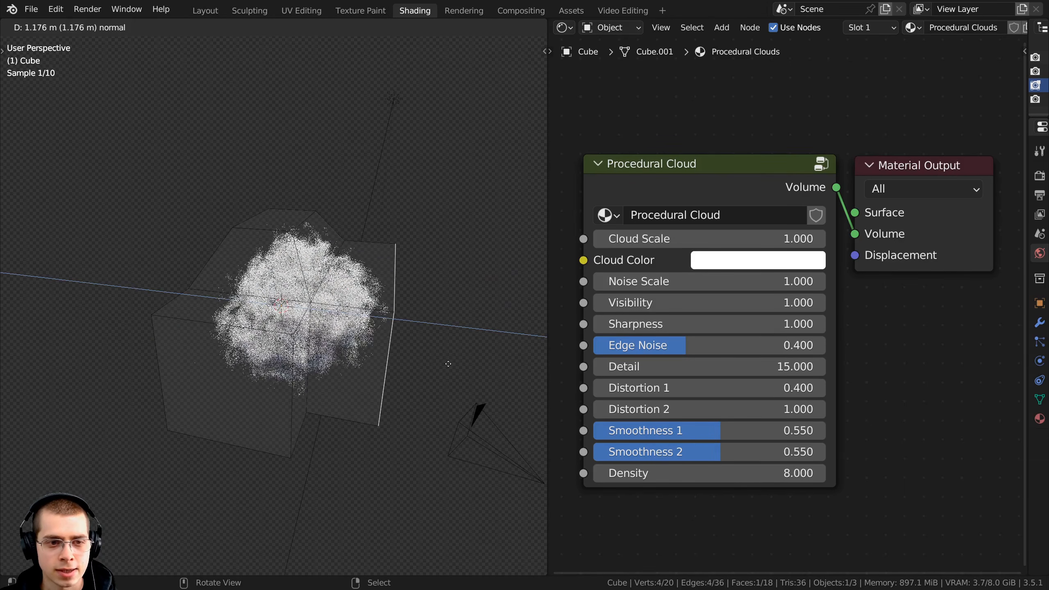
pyautogui.click(464, 365)
pyautogui.press('s')
pyautogui.click(452, 365)
pyautogui.moveTo(452, 365); pyautogui.dragTo(447, 343, button='middle')
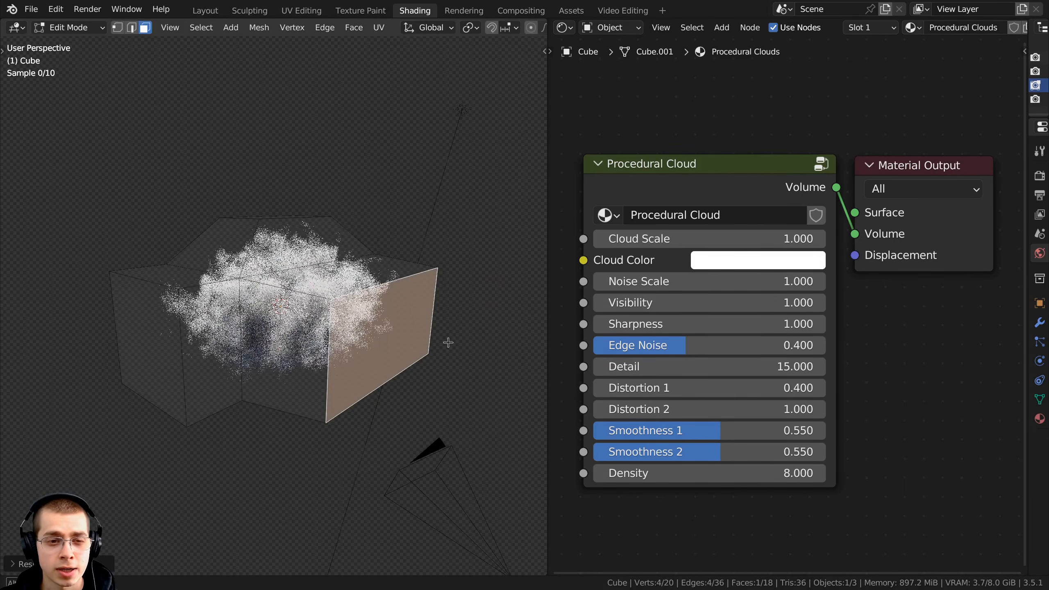
# - Scale the extruded side face again and move it to reshape that part of the cloud's mesh
pyautogui.press('s')
pyautogui.click(397, 370)
pyautogui.press('g')
pyautogui.click(431, 372)
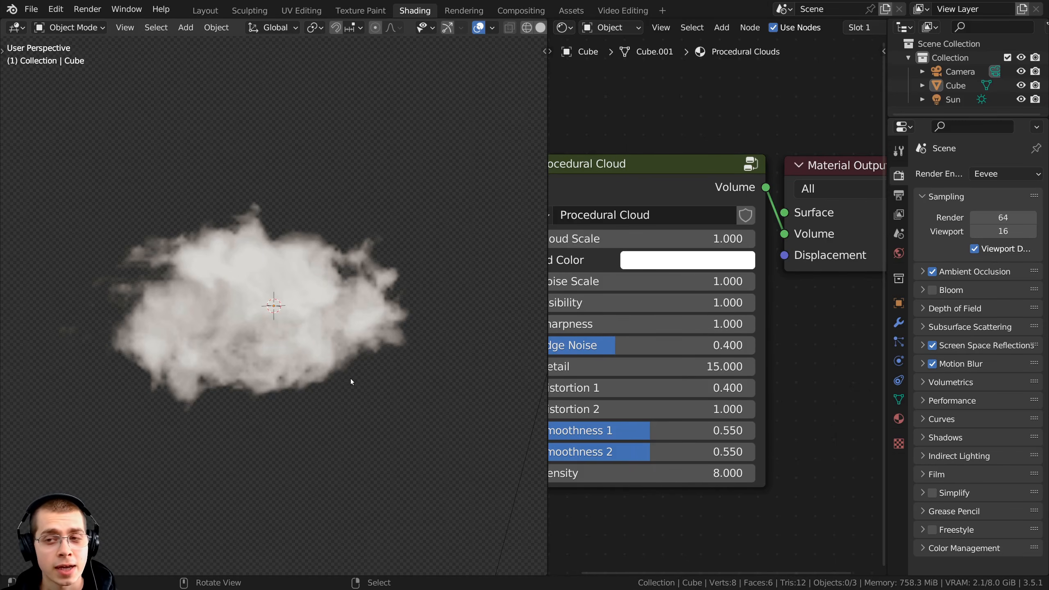
# - Set the render engine to Cycles and view the cloud through the camera
pyautogui.moveTo(347, 378)
pyautogui.mouseDown(button='middle')
pyautogui.moveTo(362, 329)
pyautogui.moveTo(281, 378)
pyautogui.moveTo(200, 383)
pyautogui.moveTo(396, 497)
pyautogui.moveTo(309, 252)
pyautogui.moveTo(313, 461)
pyautogui.moveTo(315, 382)
pyautogui.moveTo(143, 201)
pyautogui.mouseUp(button='middle')
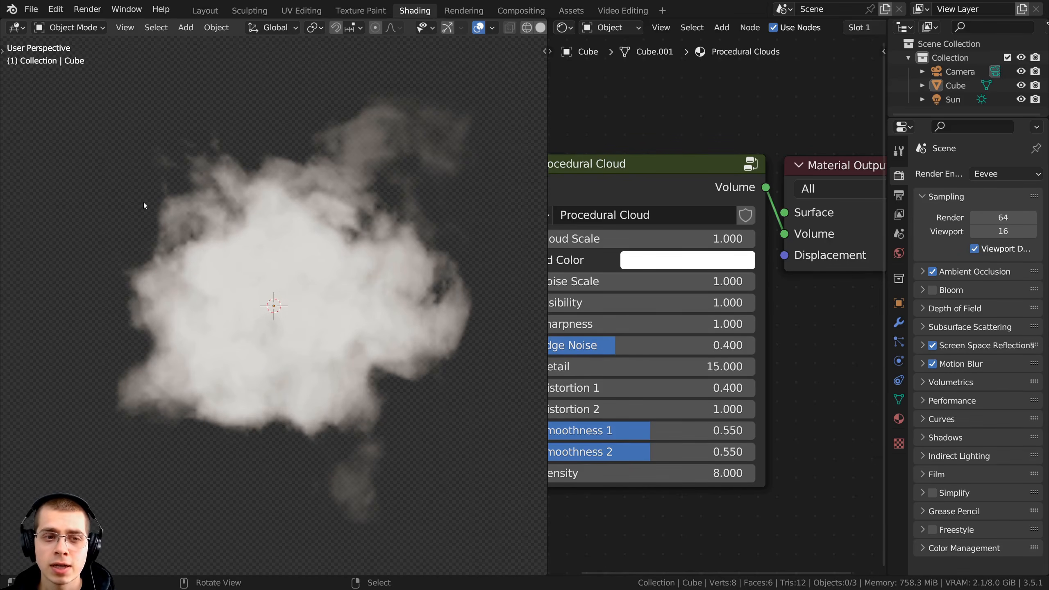
pyautogui.moveTo(197, 335); pyautogui.dragTo(386, 257, button='middle')
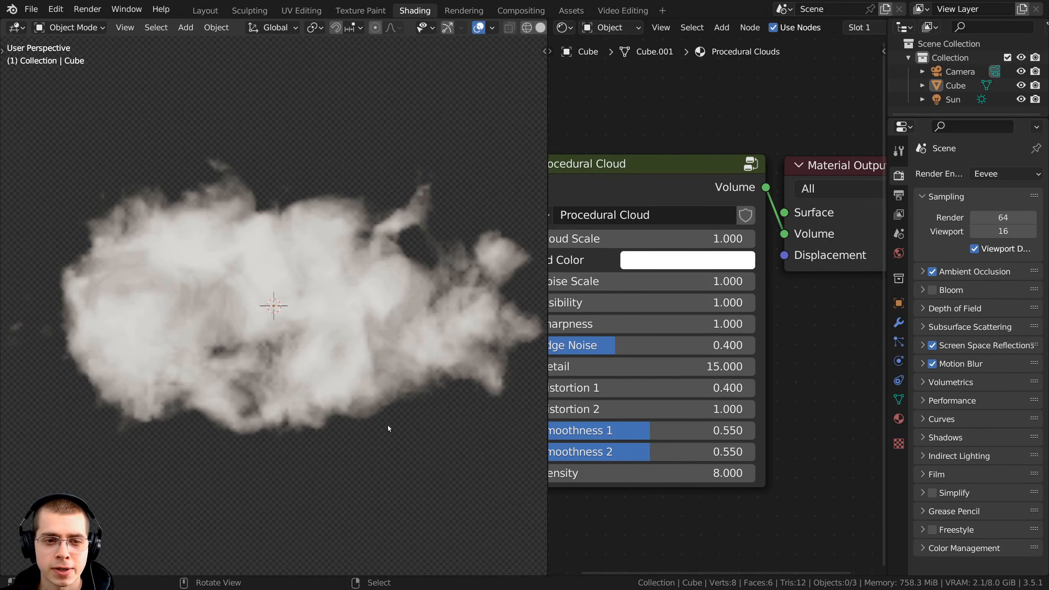
pyautogui.click(1012, 175)
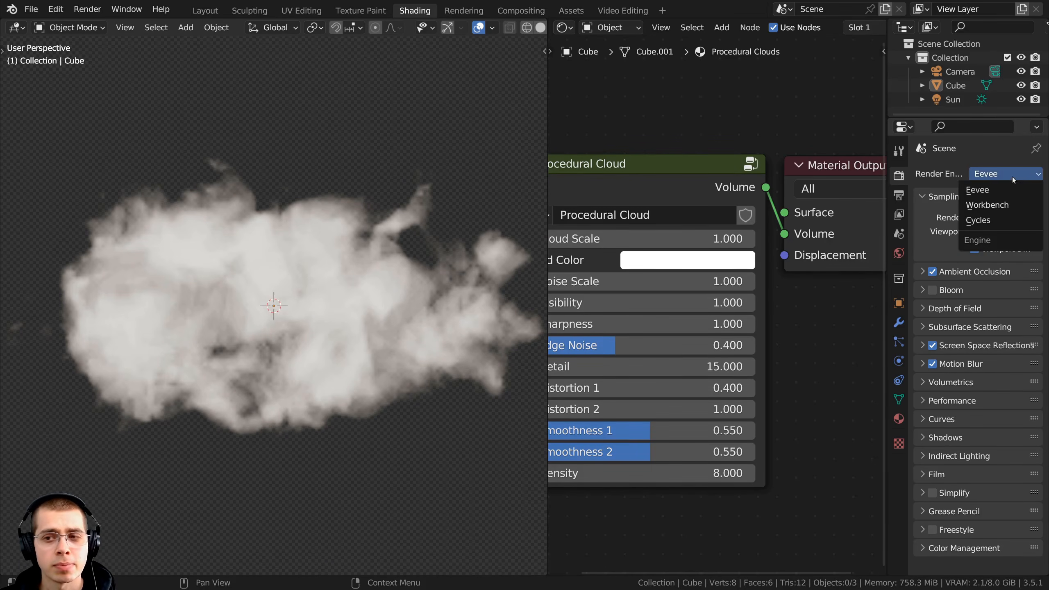
pyautogui.click(976, 222)
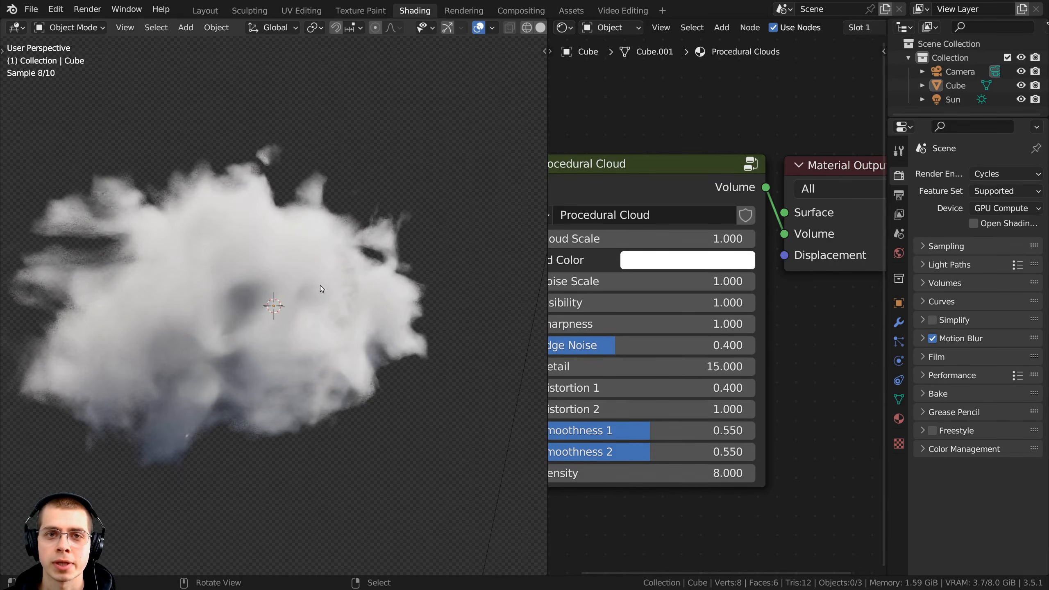
pyautogui.press('KP_0')
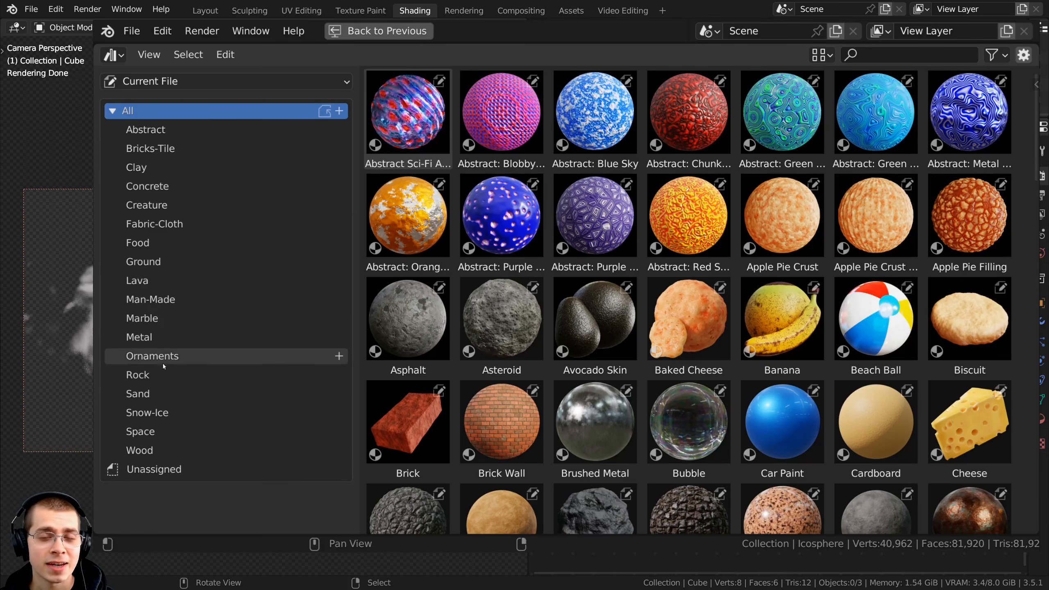
# - Browse the Rock and Lava material catalogs of the current file in the asset browser
pyautogui.click(162, 374)
pyautogui.click(154, 283)
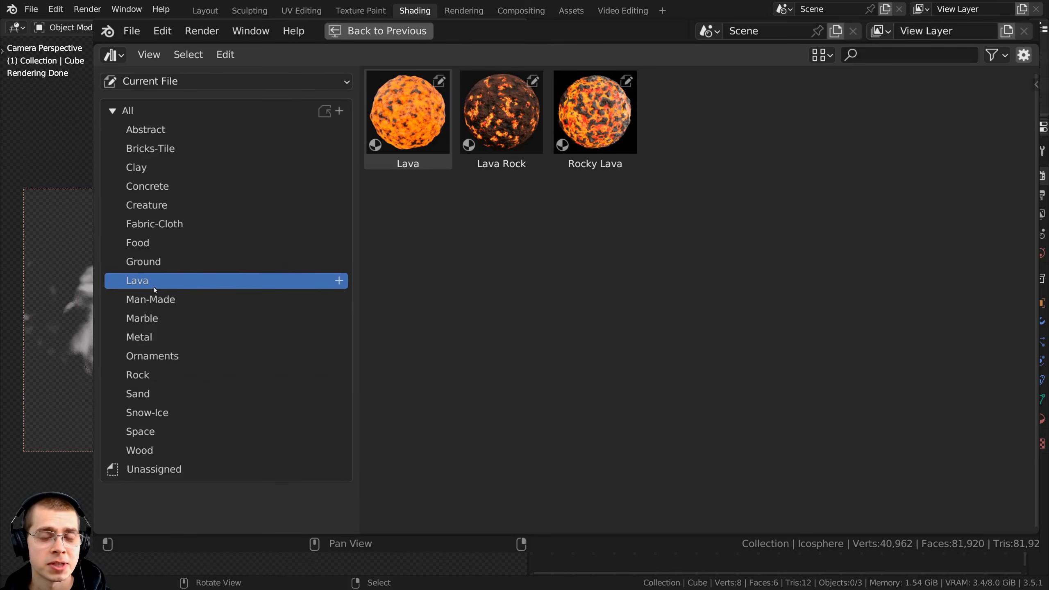
# - Browse the Space and Ground material catalogs of the current file
pyautogui.click(158, 434)
pyautogui.click(153, 264)
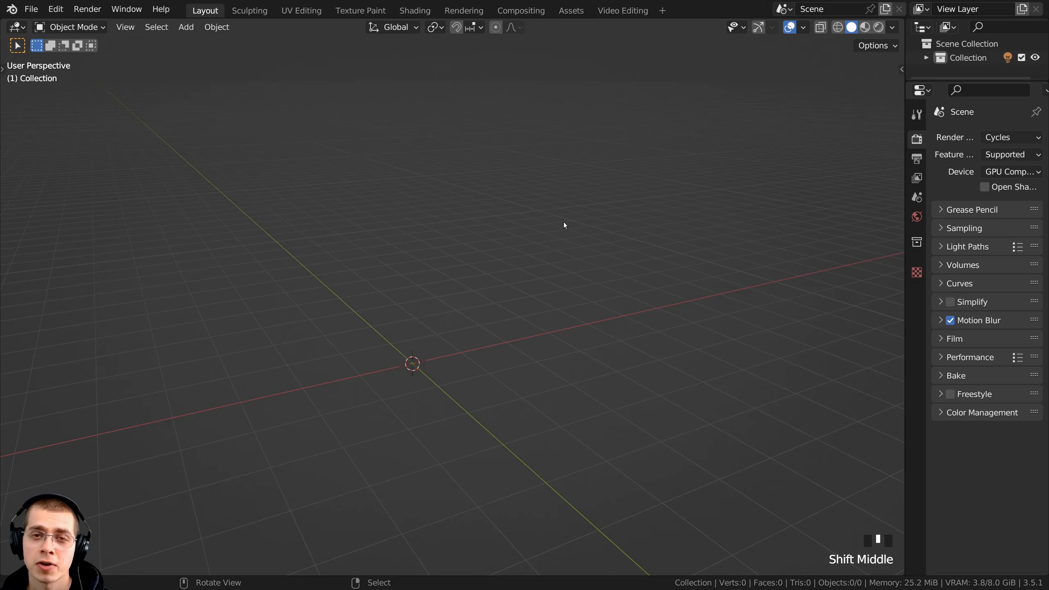
# - Add a mesh cube at the world origin of the empty scene
pyautogui.moveTo(904, 204); pyautogui.dragTo(1027, 205)
pyautogui.keyDown('shift'); pyautogui.moveTo(531, 294); pyautogui.dragTo(562, 236, button='middle'); pyautogui.keyUp('shift')
pyautogui.moveTo(558, 238); pyautogui.dragTo(528, 286, button='middle')
pyautogui.hotkey('shift', 'a')
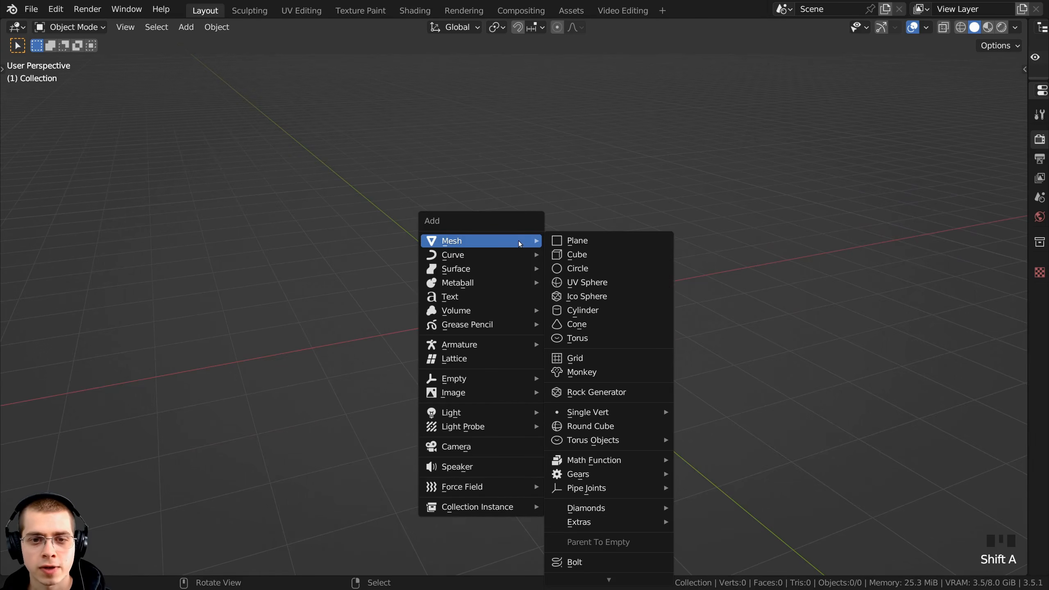
pyautogui.click(598, 256)
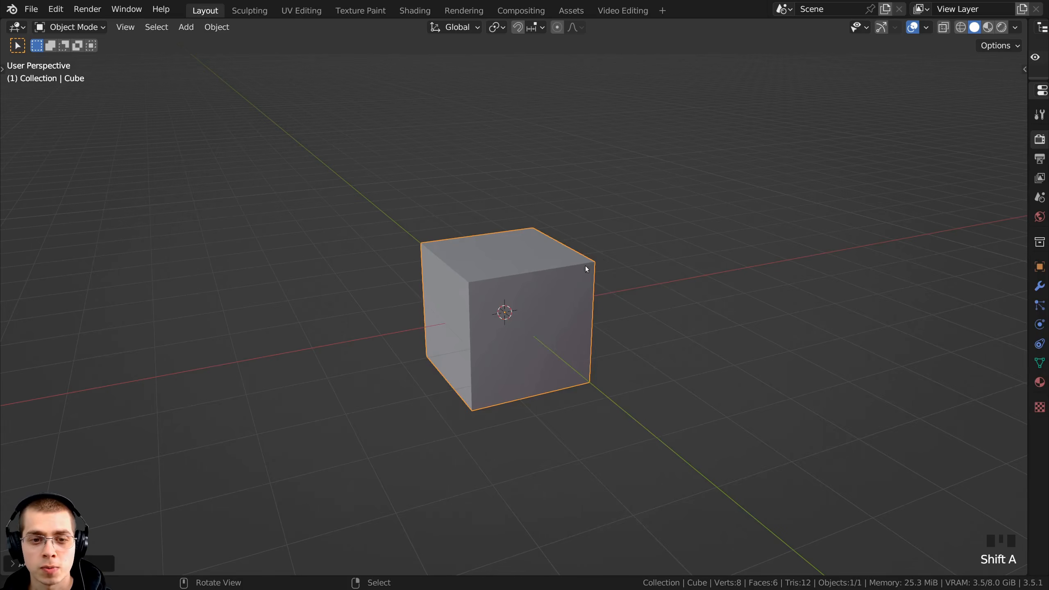
# - Scale the cube's mesh by 2 along the X axis in Edit Mode, then return to Object Mode and deselect it
pyautogui.moveTo(585, 265); pyautogui.dragTo(566, 268, button='middle')
pyautogui.press('Tab')
pyautogui.press('KP_Decimal')
pyautogui.scroll(-6, 578, 277)
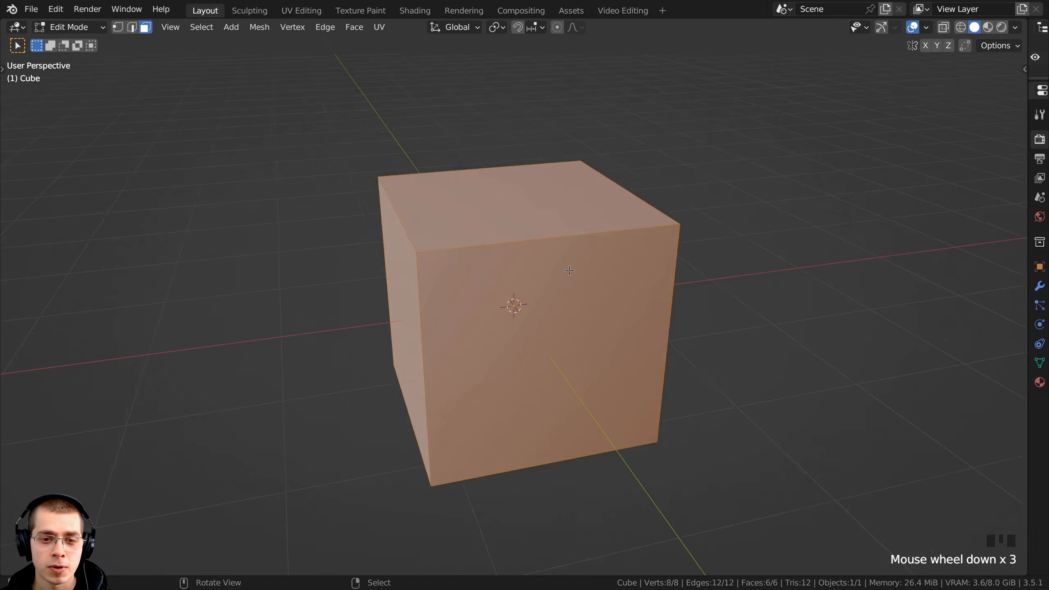
pyautogui.press('s')
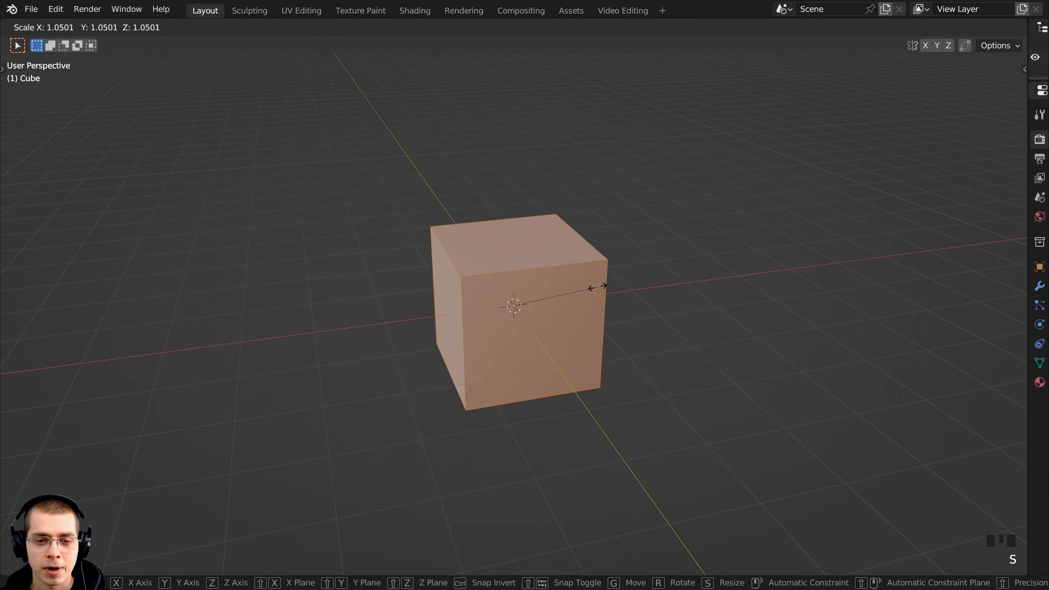
pyautogui.write('x')
pyautogui.write('2')
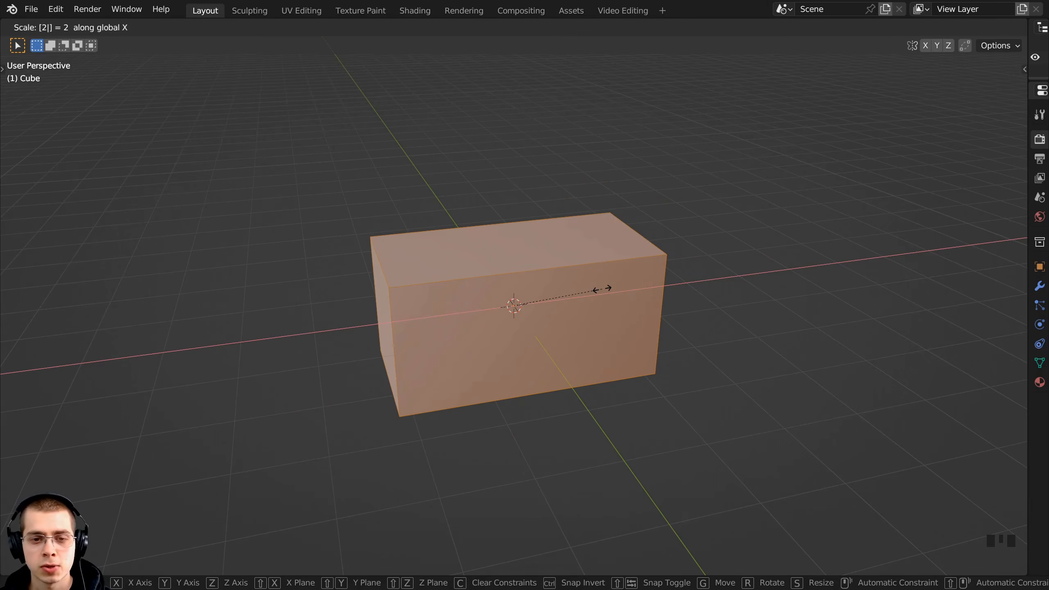
pyautogui.press('Return')
pyautogui.press('Tab')
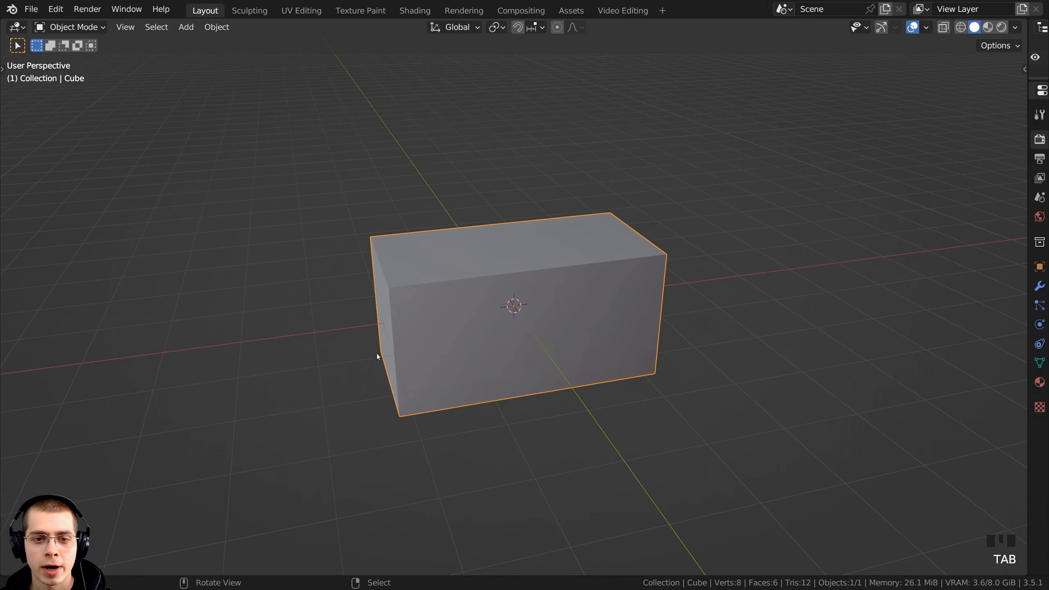
pyautogui.moveTo(377, 356); pyautogui.dragTo(473, 365, button='middle')
pyautogui.hotkey('alt', 'a')
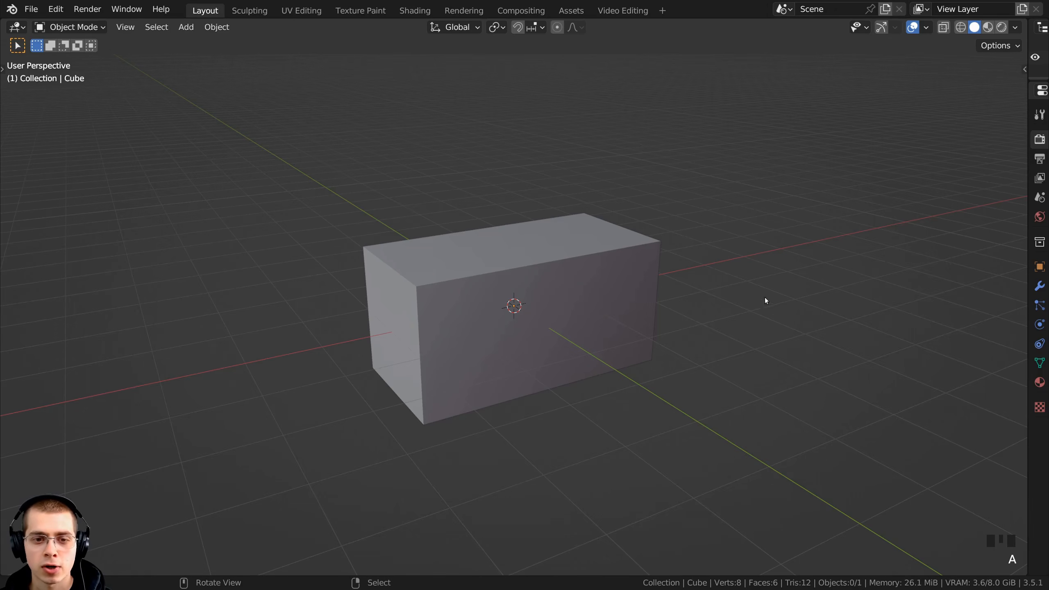
# - Look through the camera and check how it frames the stretched box
pyautogui.moveTo(651, 296); pyautogui.dragTo(452, 272, button='middle')
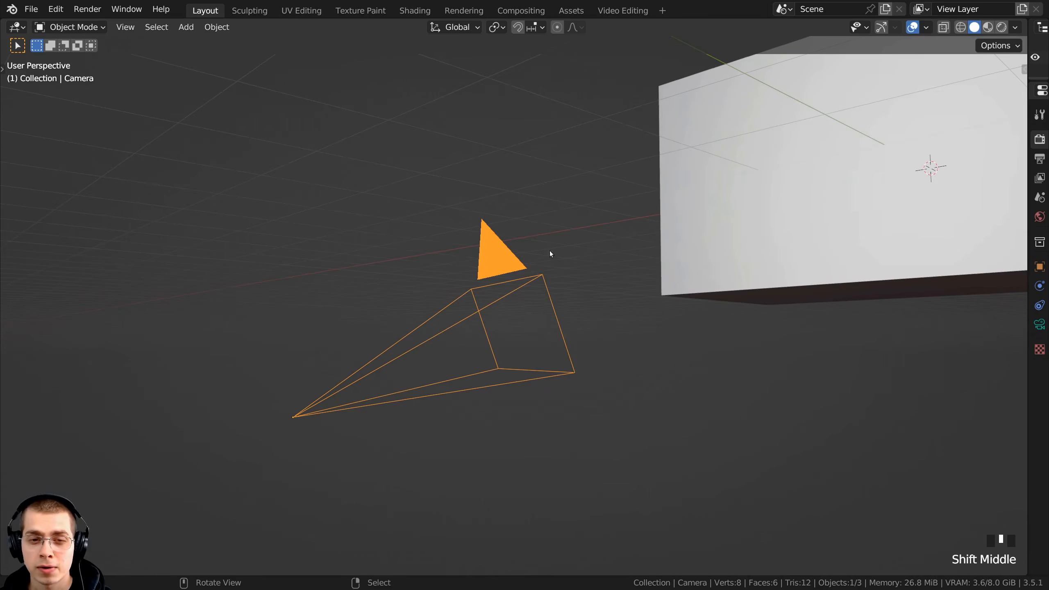
pyautogui.moveTo(549, 252); pyautogui.dragTo(478, 277, button='middle')
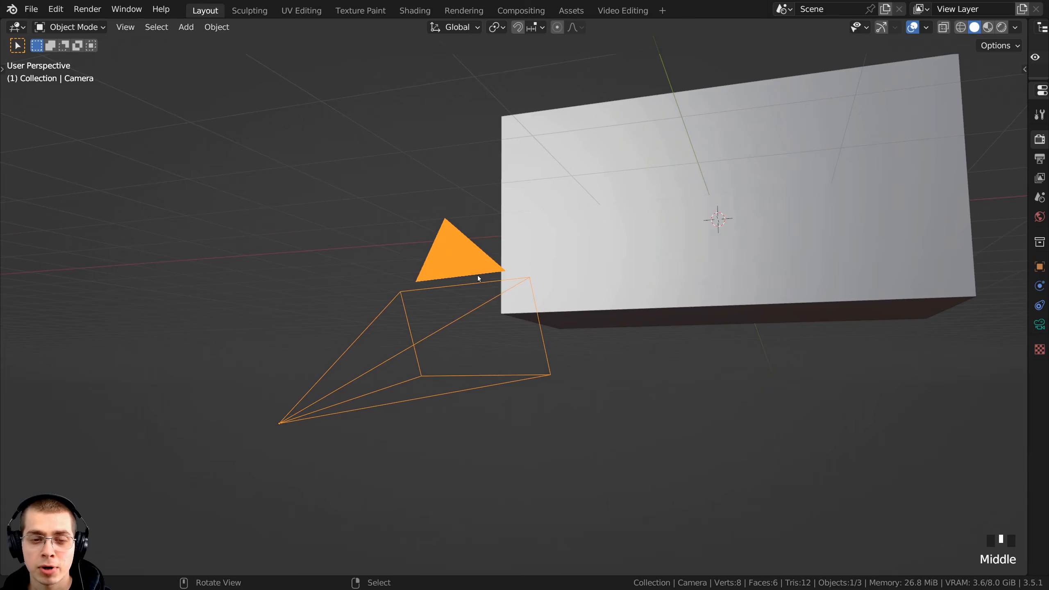
pyautogui.press('KP_0')
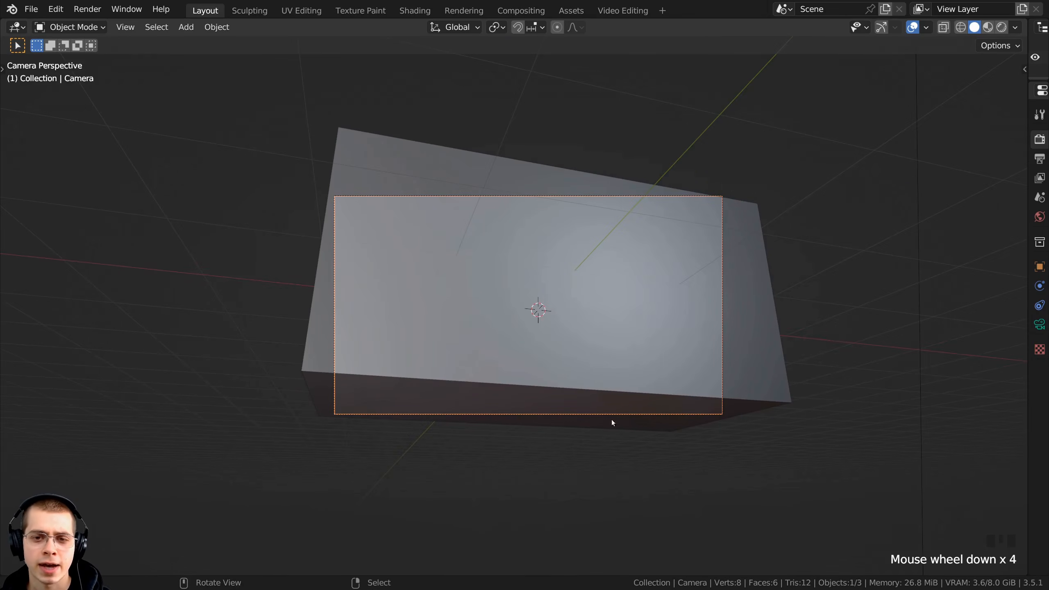
pyautogui.keyDown('shift'); pyautogui.moveTo(671, 284); pyautogui.dragTo(668, 279, button='middle'); pyautogui.keyUp('shift')
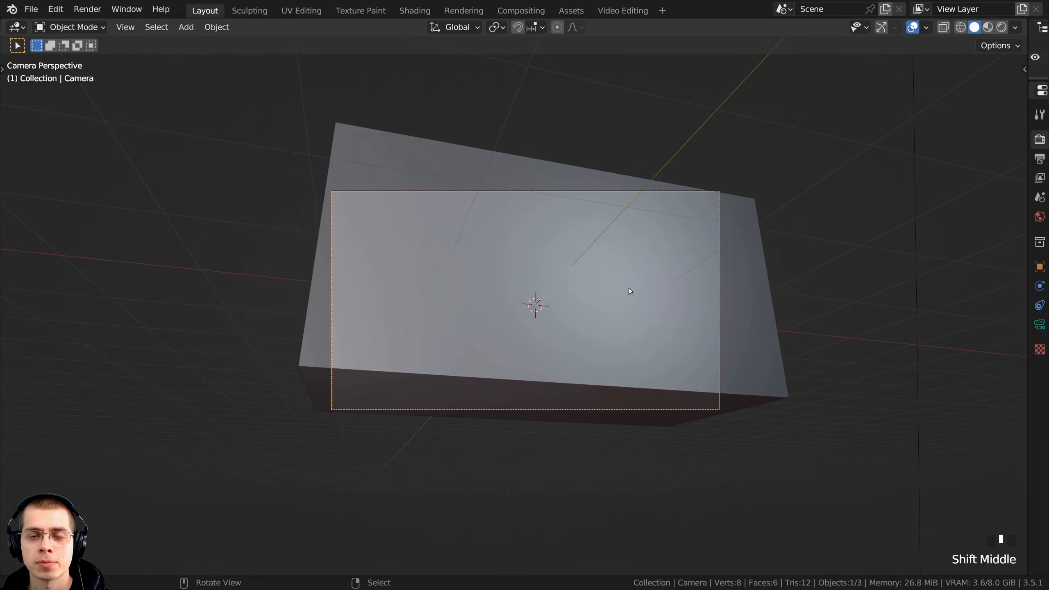
pyautogui.scroll(2, 629, 289)
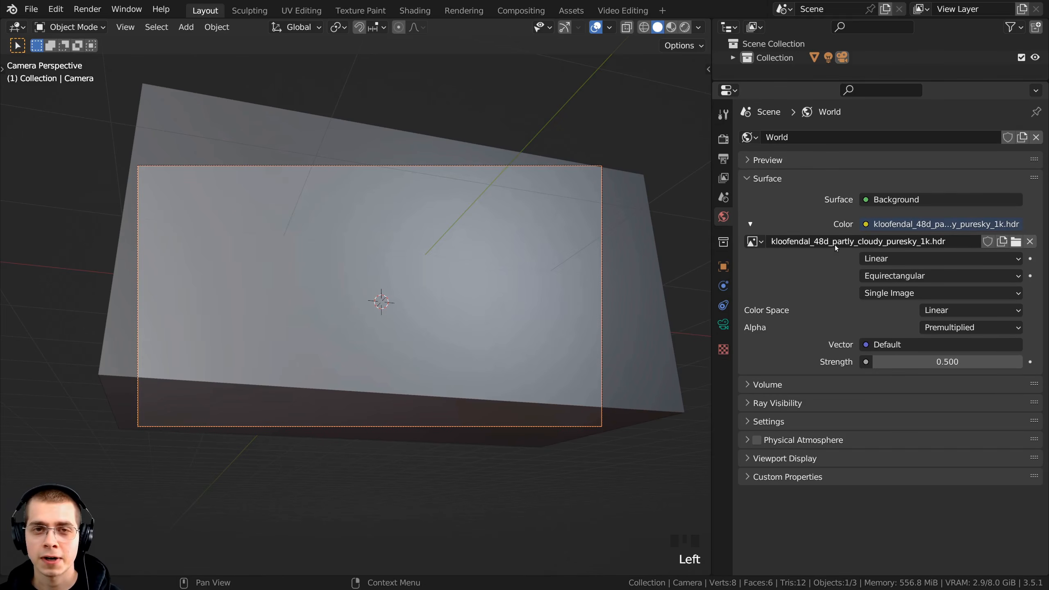
# - Examine the world background's HDR image name, the texture options for its color, and its strength setting
pyautogui.click(923, 242)
pyautogui.moveTo(924, 240); pyautogui.dragTo(953, 241)
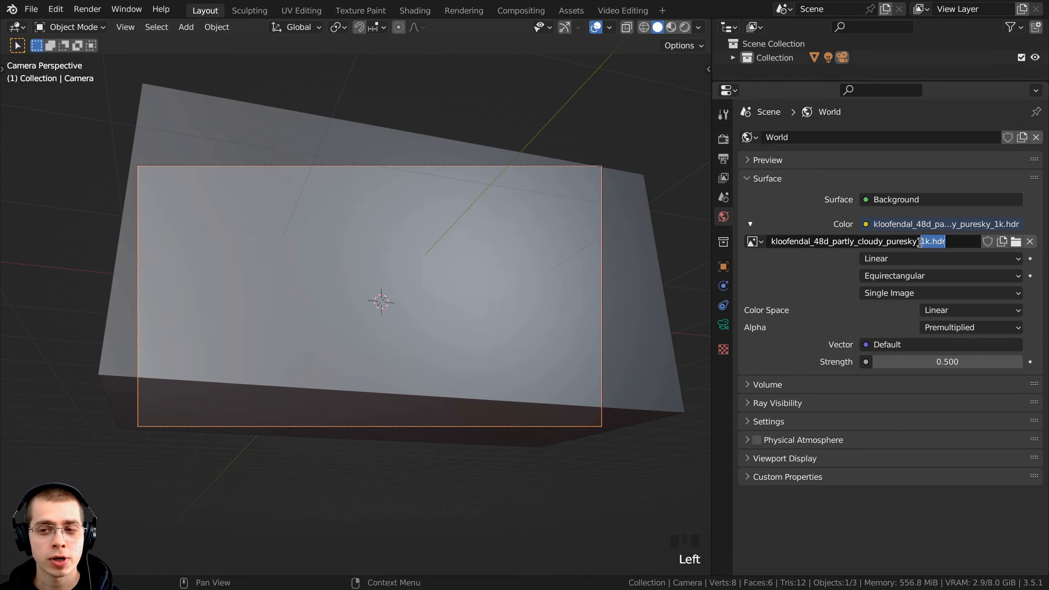
pyautogui.click(819, 308)
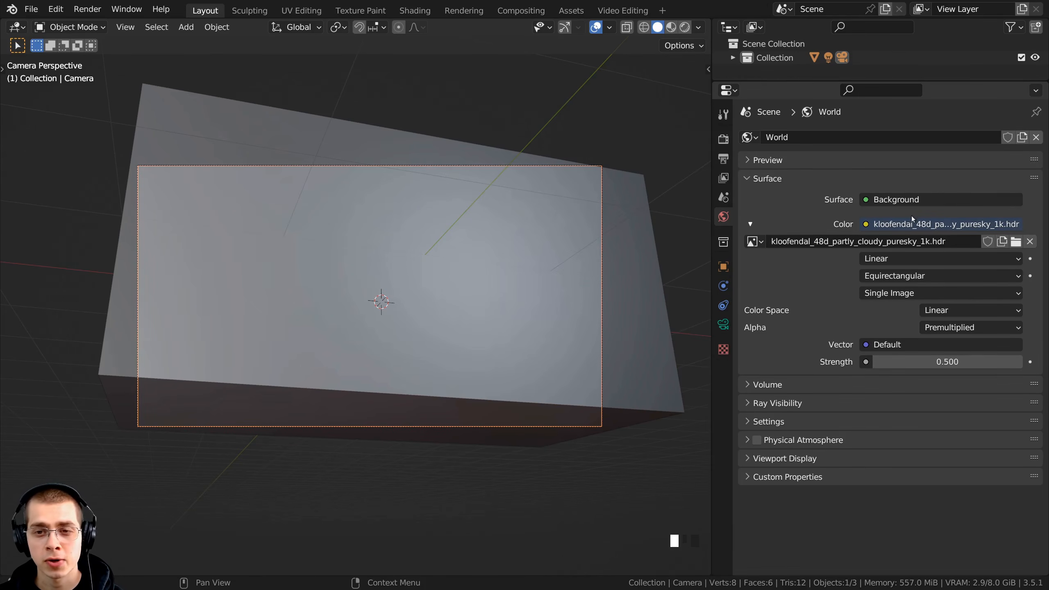
pyautogui.click(868, 225)
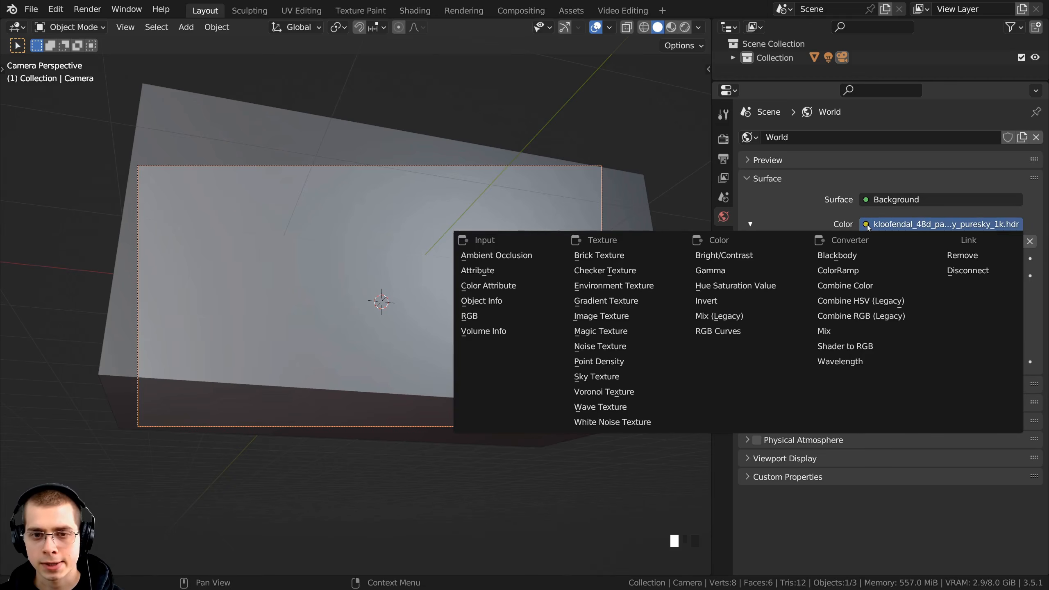
pyautogui.click(621, 286)
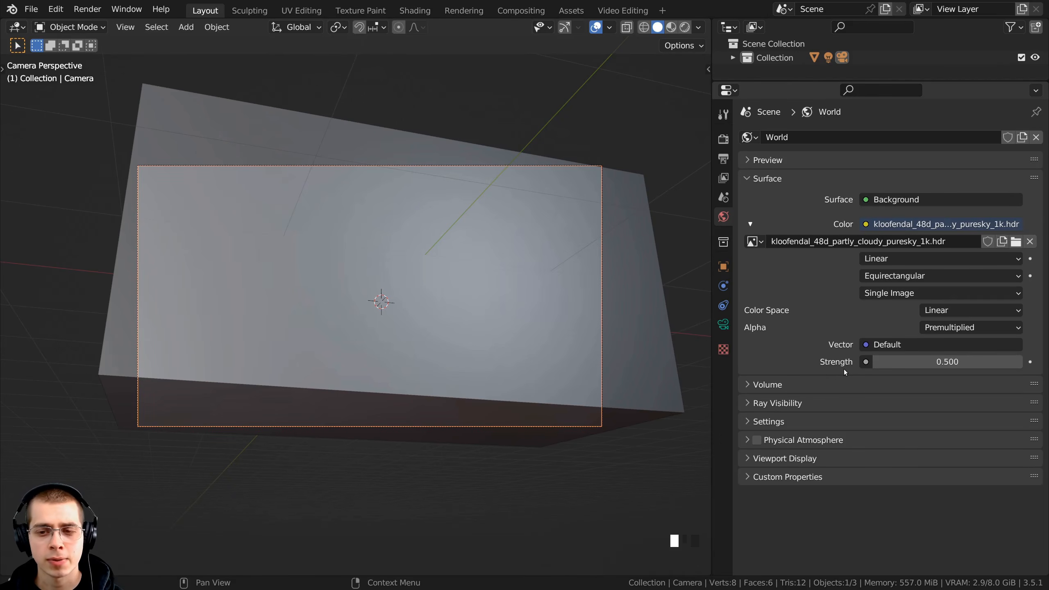
pyautogui.click(925, 360)
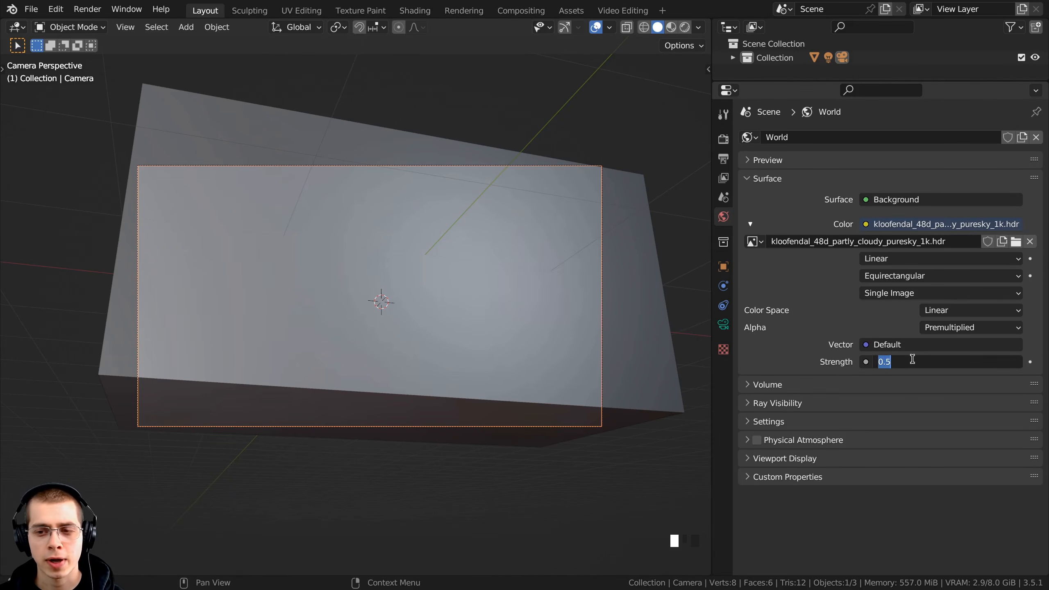
pyautogui.click(835, 354)
# - Select the sun light above the stretched box
pyautogui.moveTo(481, 298); pyautogui.dragTo(511, 323, button='middle')
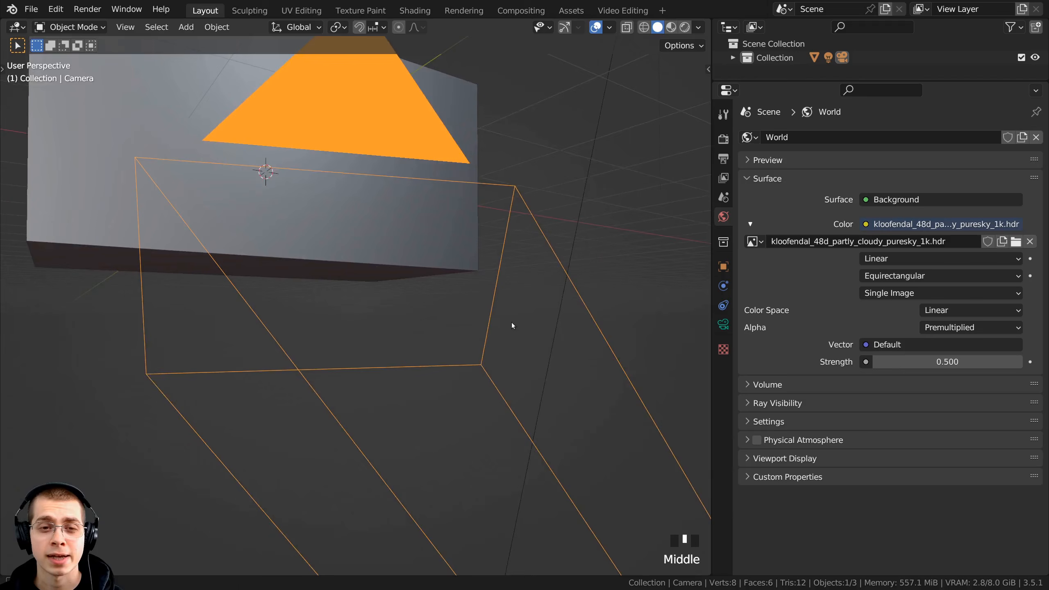
pyautogui.scroll(-6, 478, 203)
pyautogui.moveTo(482, 153); pyautogui.dragTo(503, 132, button='middle')
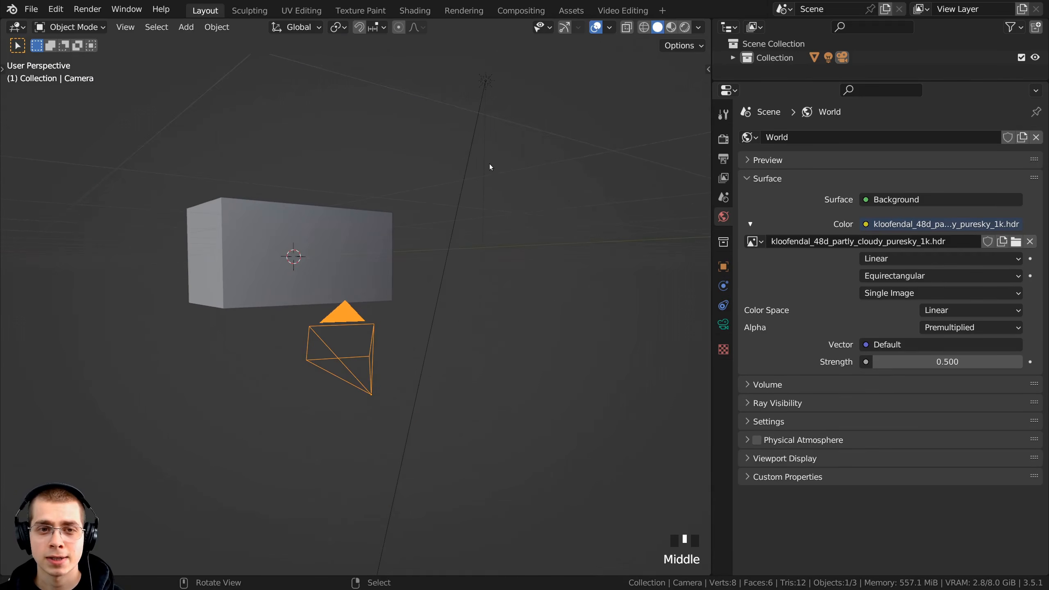
pyautogui.rightClick(486, 96)
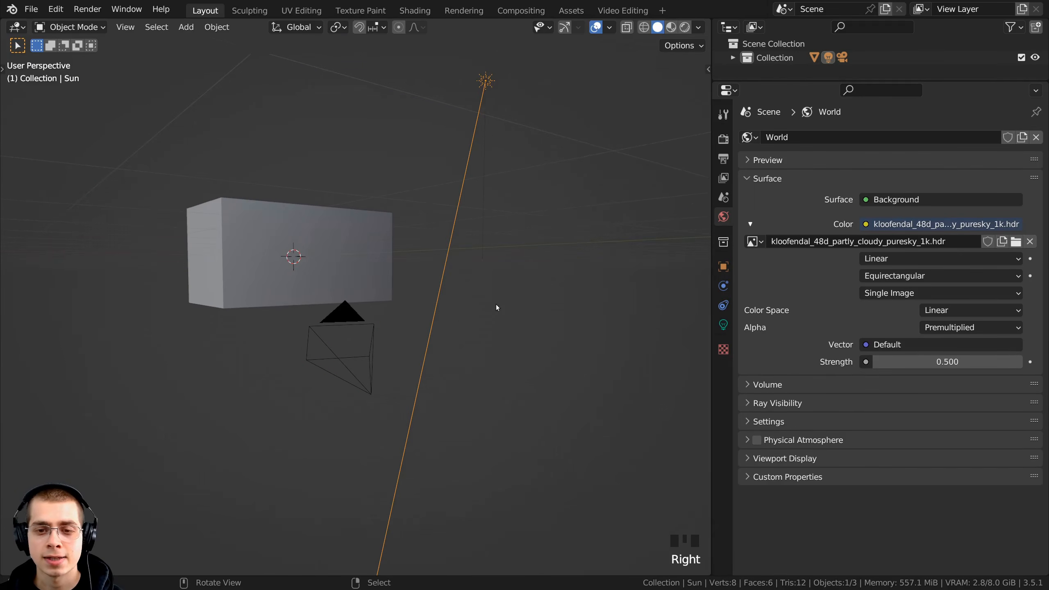
pyautogui.hotkey('shift', 'a')
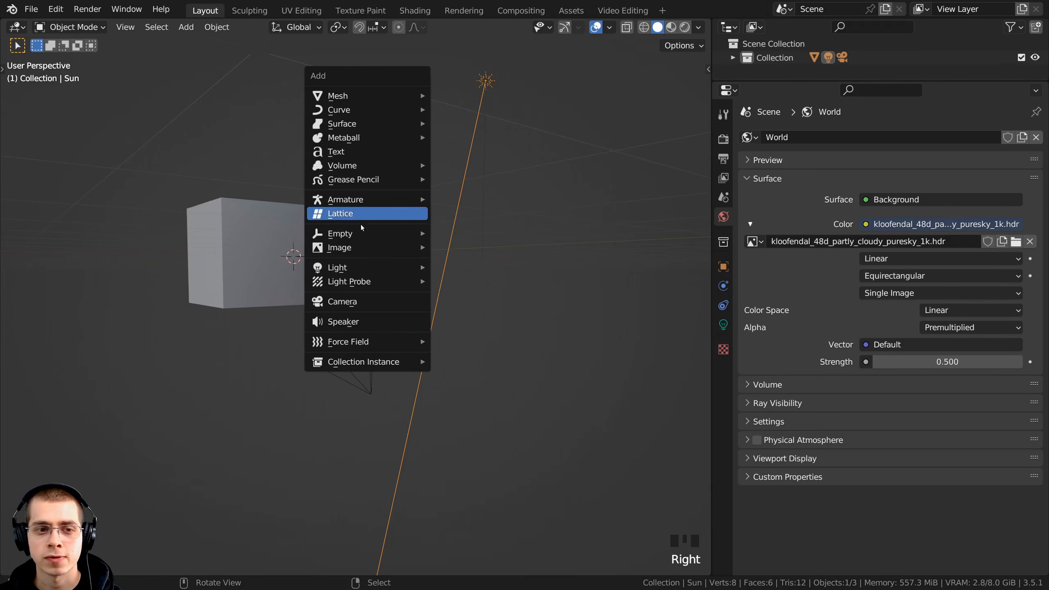
pyautogui.moveTo(356, 269)
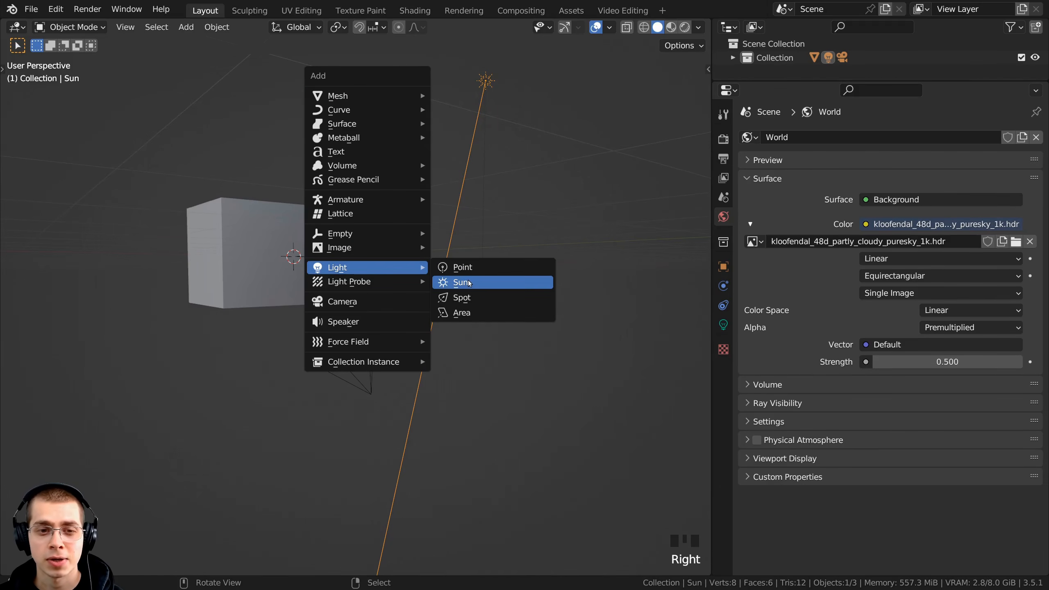
pyautogui.click(549, 280)
# - Examine the sun light's data settings, including its strength and color
pyautogui.click(724, 324)
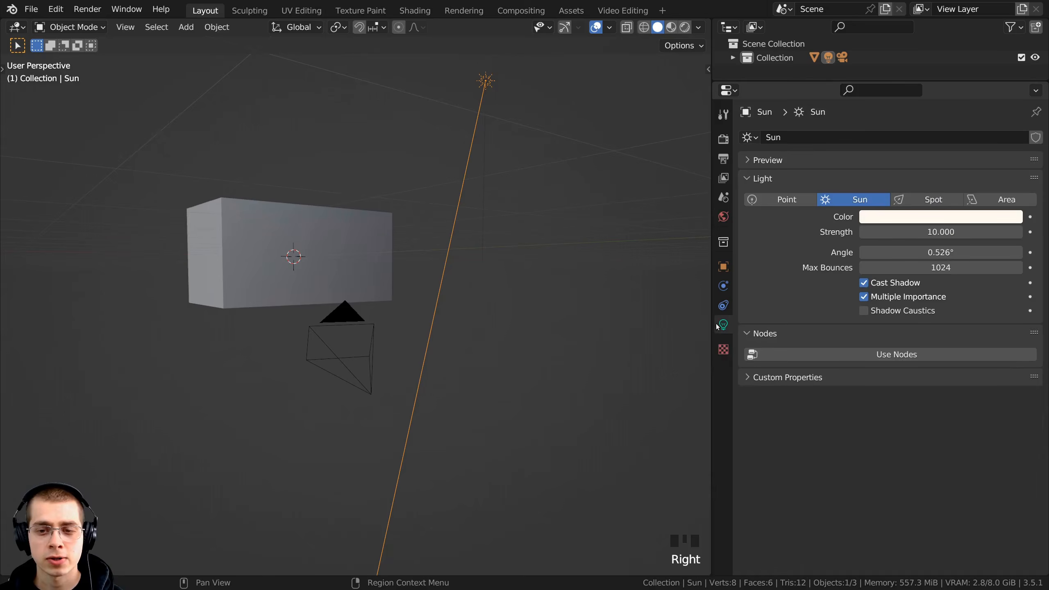
pyautogui.moveTo(492, 297); pyautogui.dragTo(502, 316, button='middle')
pyautogui.click(923, 220)
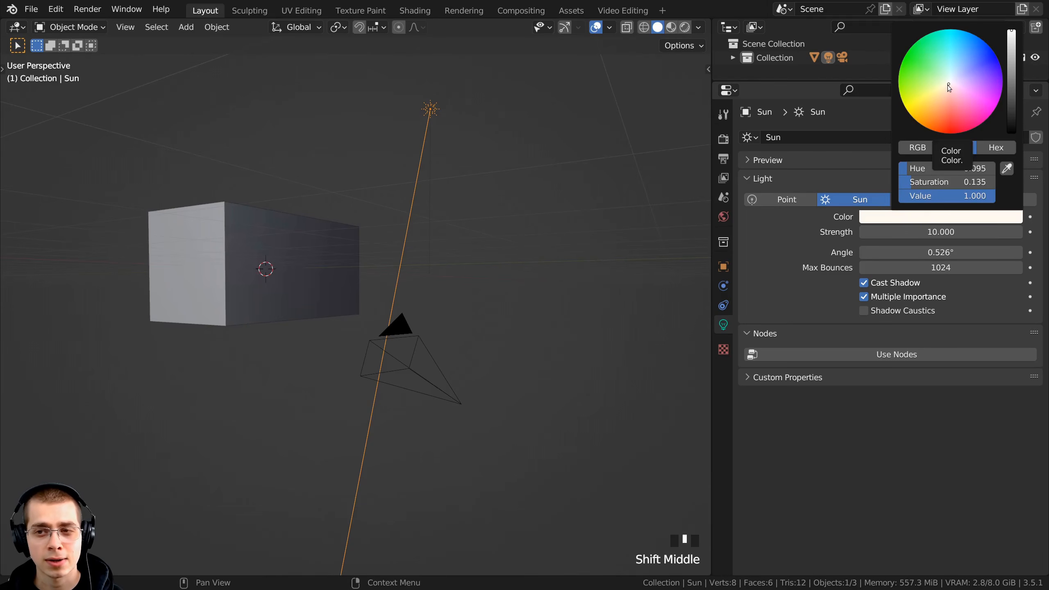
# - Switch the viewport to rendered shading with the box, camera and sun light in view
pyautogui.moveTo(537, 248); pyautogui.dragTo(466, 358, button='middle')
pyautogui.moveTo(577, 149); pyautogui.dragTo(459, 343, button='middle')
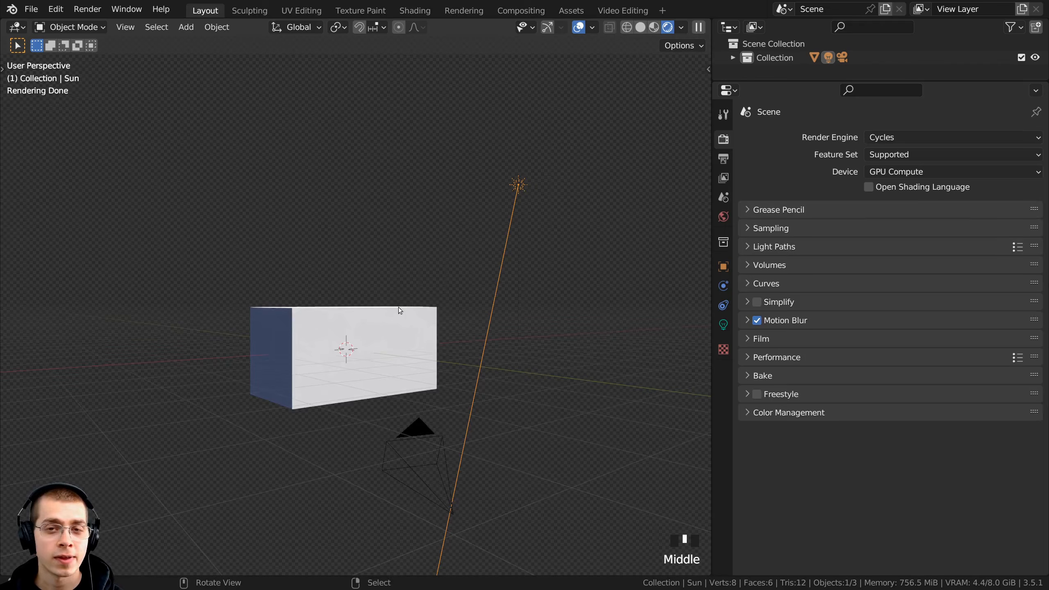
pyautogui.press('z')
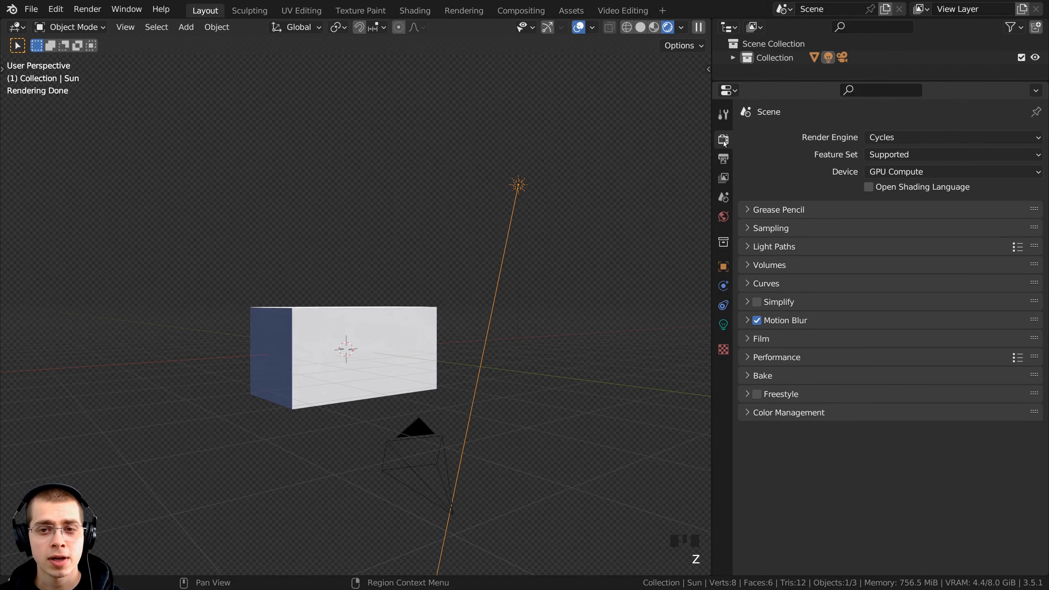
# - Turn off the transparent film background in the render settings to show the HDR sky behind the box
pyautogui.click(746, 340)
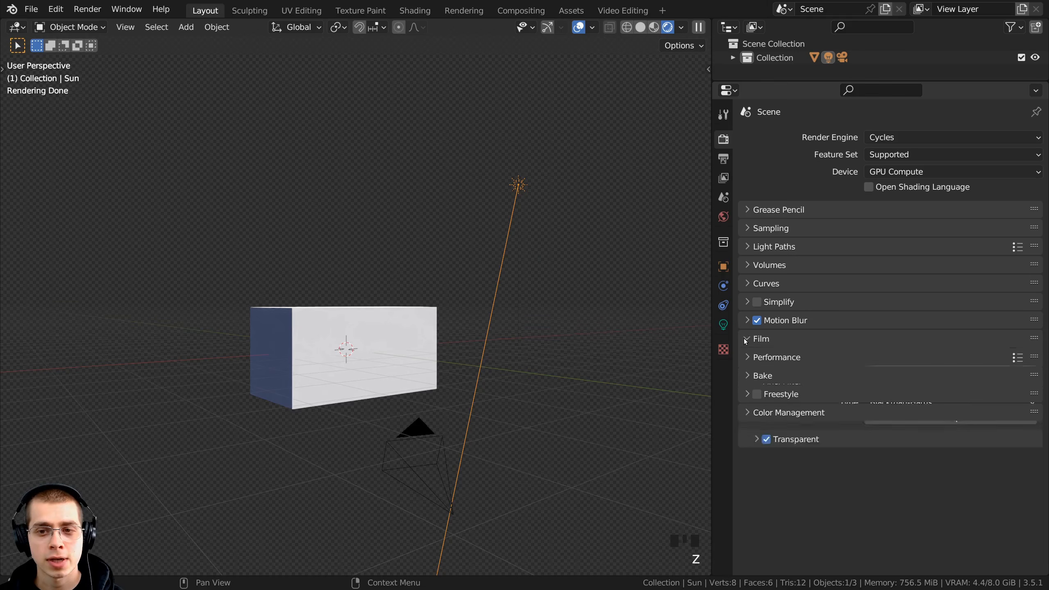
pyautogui.click(767, 439)
pyautogui.moveTo(509, 427); pyautogui.dragTo(480, 423, button='middle')
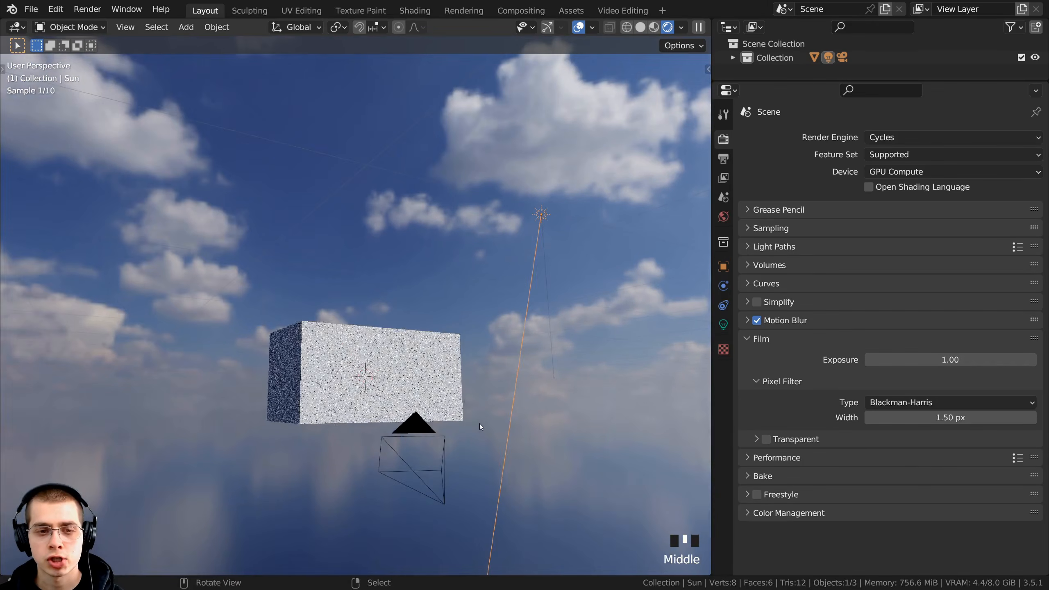
pyautogui.press('KP_0')
pyautogui.scroll(-3, 495, 427)
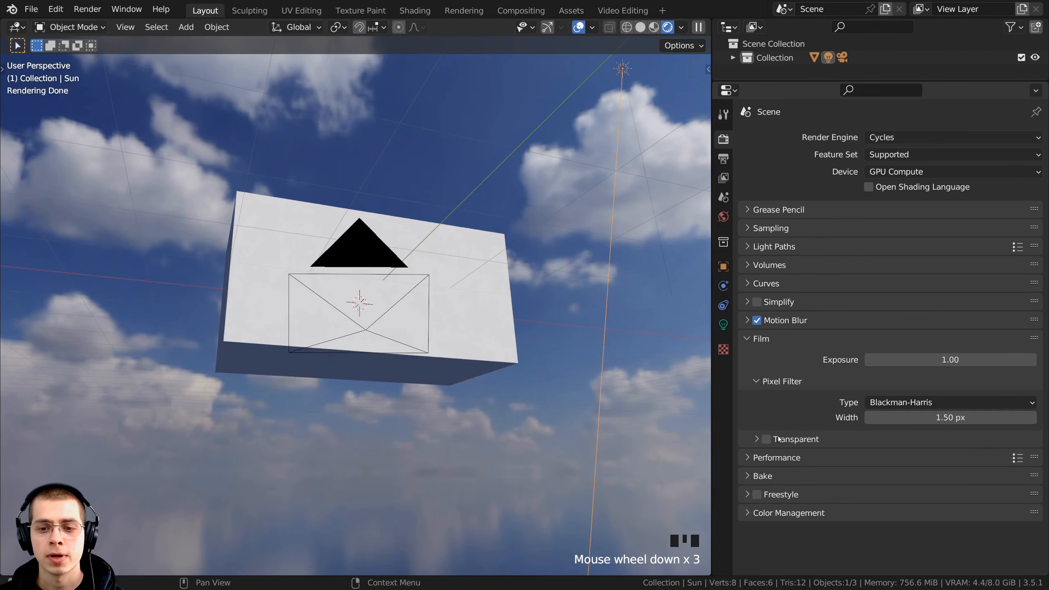
pyautogui.click(773, 439)
pyautogui.click(773, 439)
pyautogui.click(773, 440)
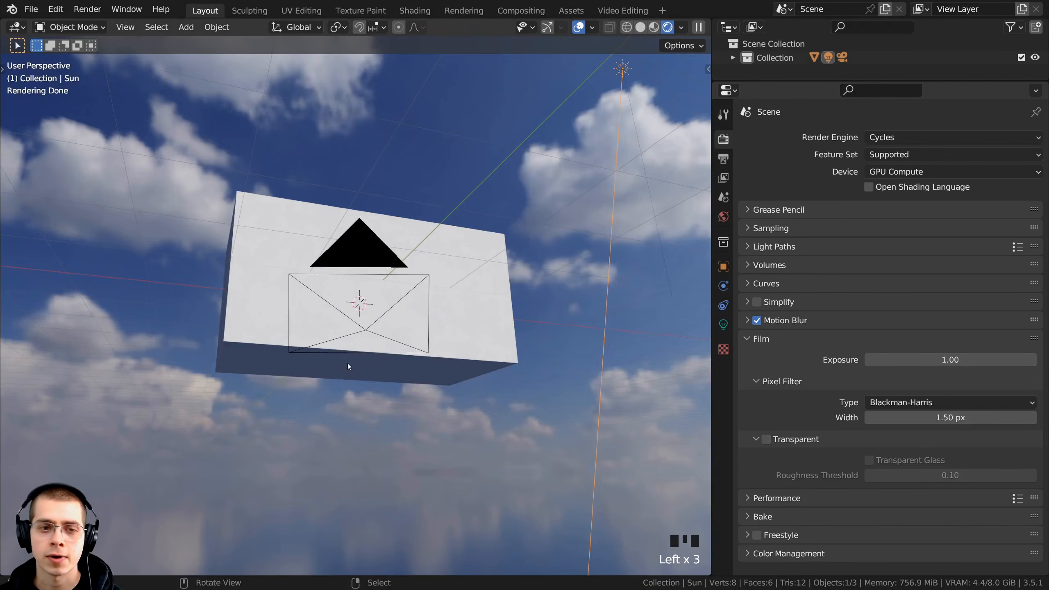
# - Return to the camera view and enable the transparent film background
pyautogui.moveTo(349, 368); pyautogui.dragTo(436, 387, button='middle')
pyautogui.press('KP_0')
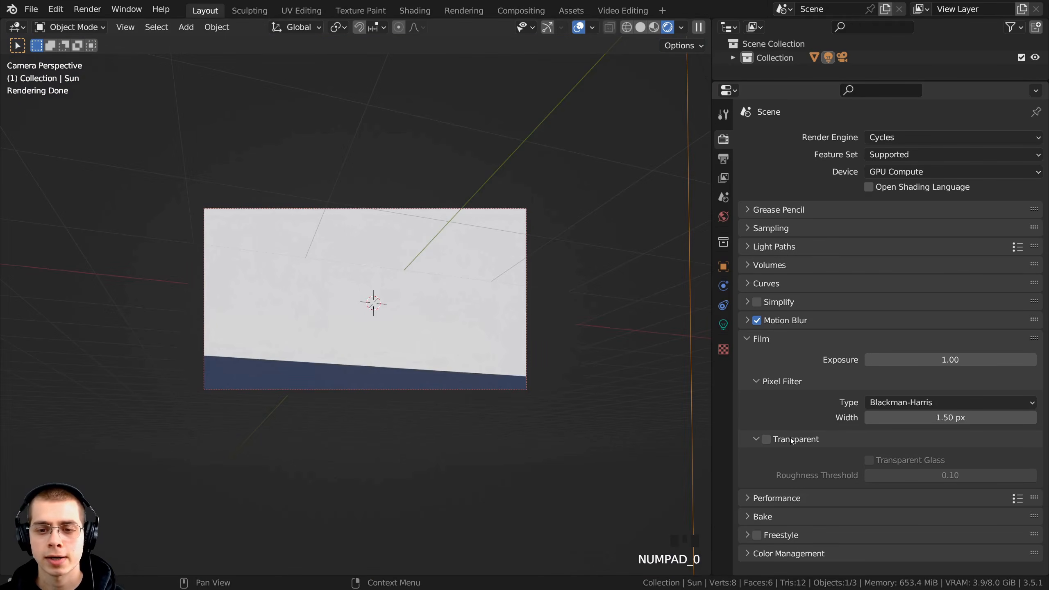
pyautogui.click(768, 440)
pyautogui.click(756, 439)
pyautogui.scroll(-3, 503, 269)
pyautogui.scroll(3, 503, 269)
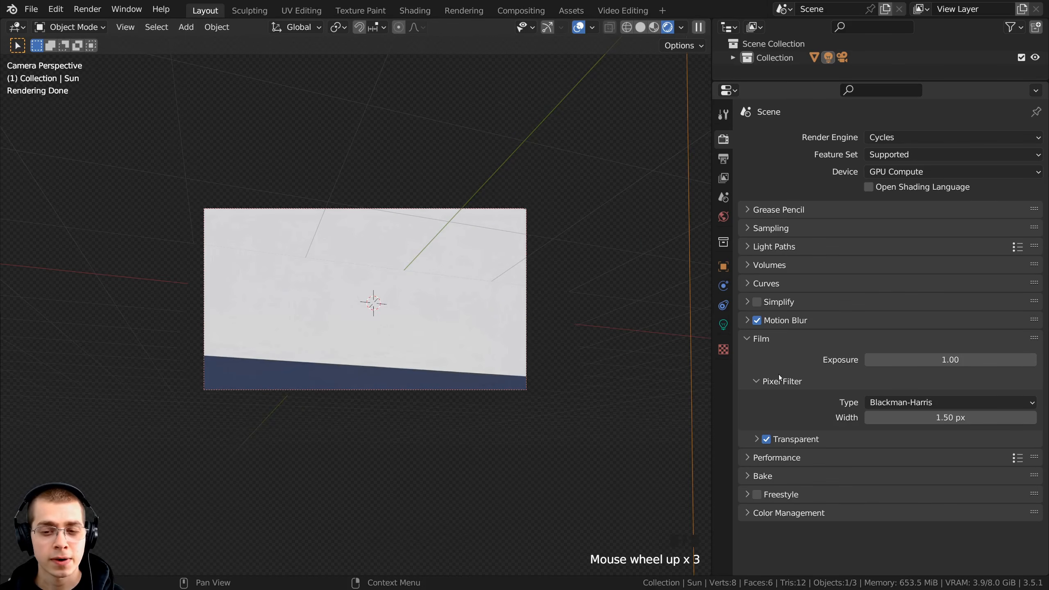
# - Collapse the Film settings and open the Color Management settings of the scene
pyautogui.click(748, 340)
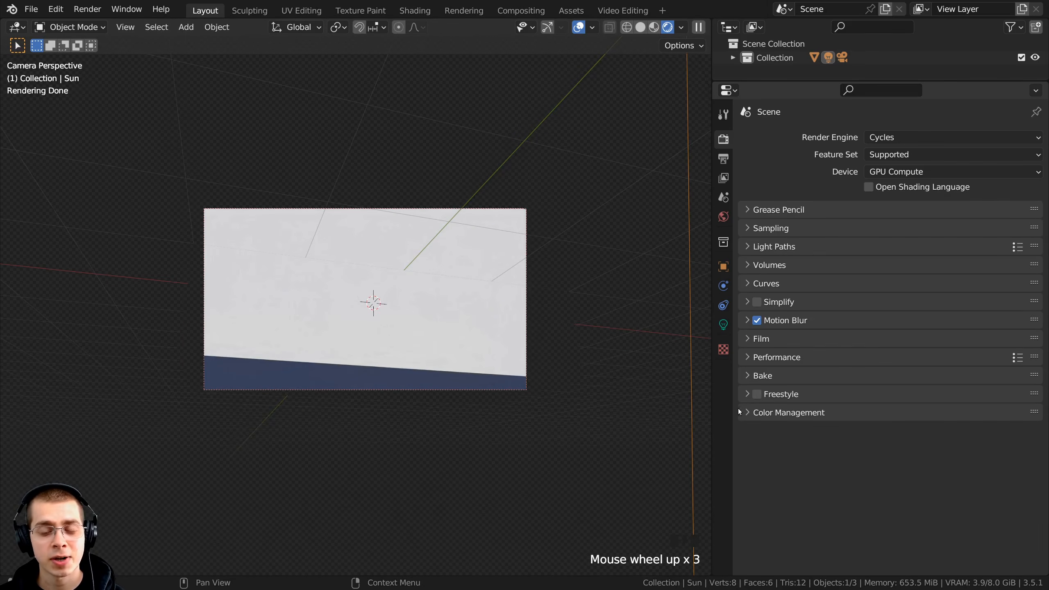
pyautogui.click(747, 413)
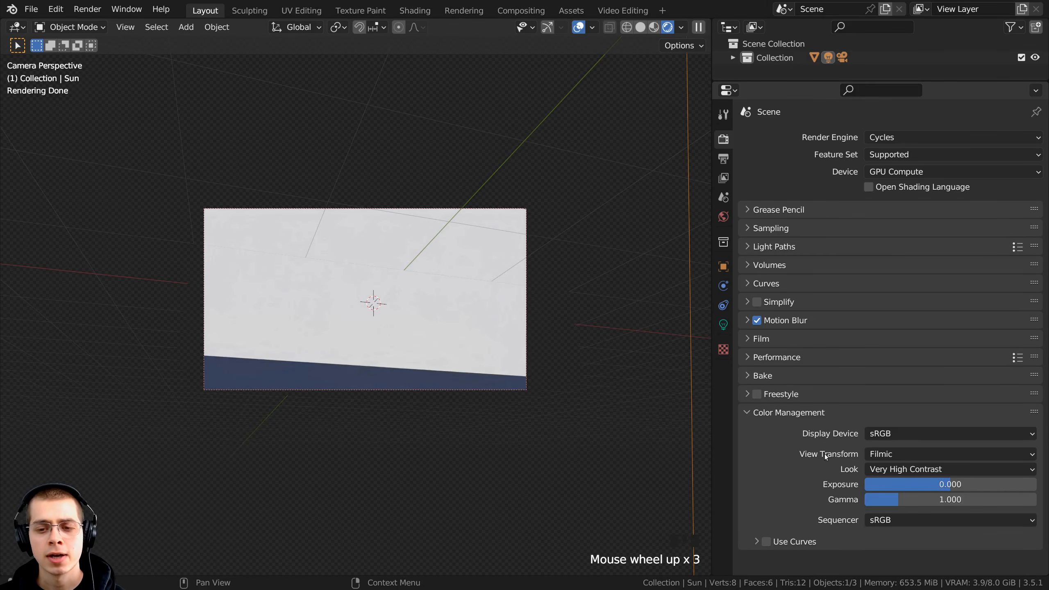
# - View the available Look options in the scene's Color Management settings
pyautogui.click(901, 469)
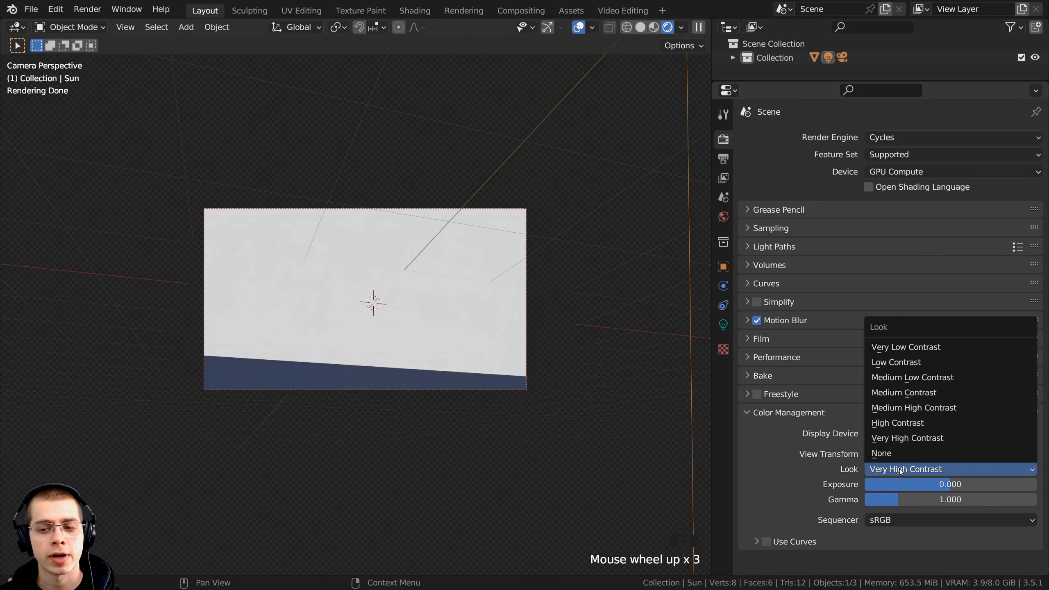
pyautogui.keyDown('shift'); pyautogui.moveTo(490, 345); pyautogui.dragTo(488, 365, button='middle'); pyautogui.keyUp('shift')
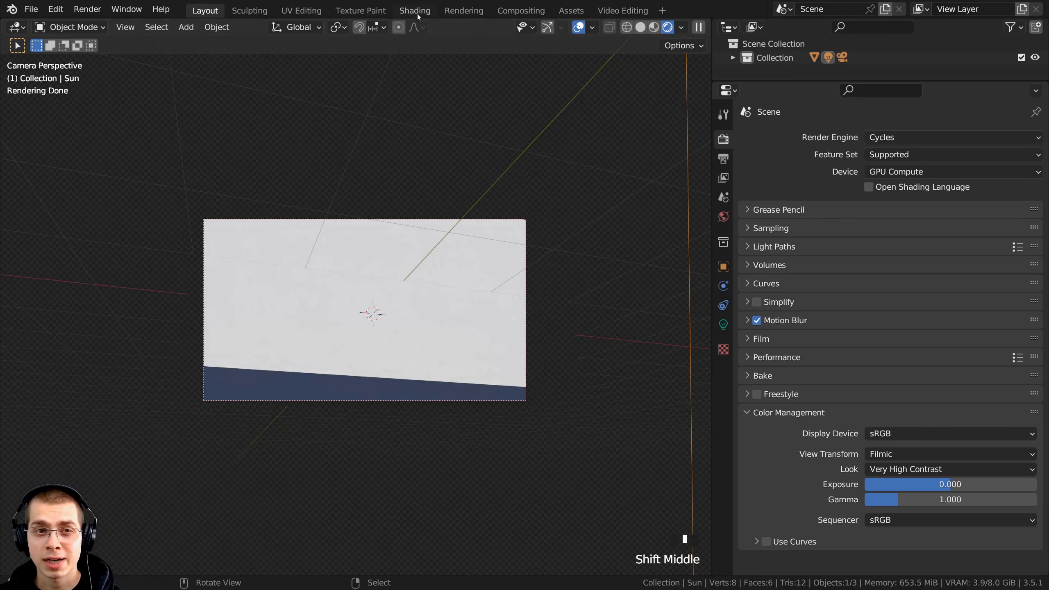
# - Switch to the Shading workspace, set its viewport to rendered shading and widen the node editor
pyautogui.click(415, 10)
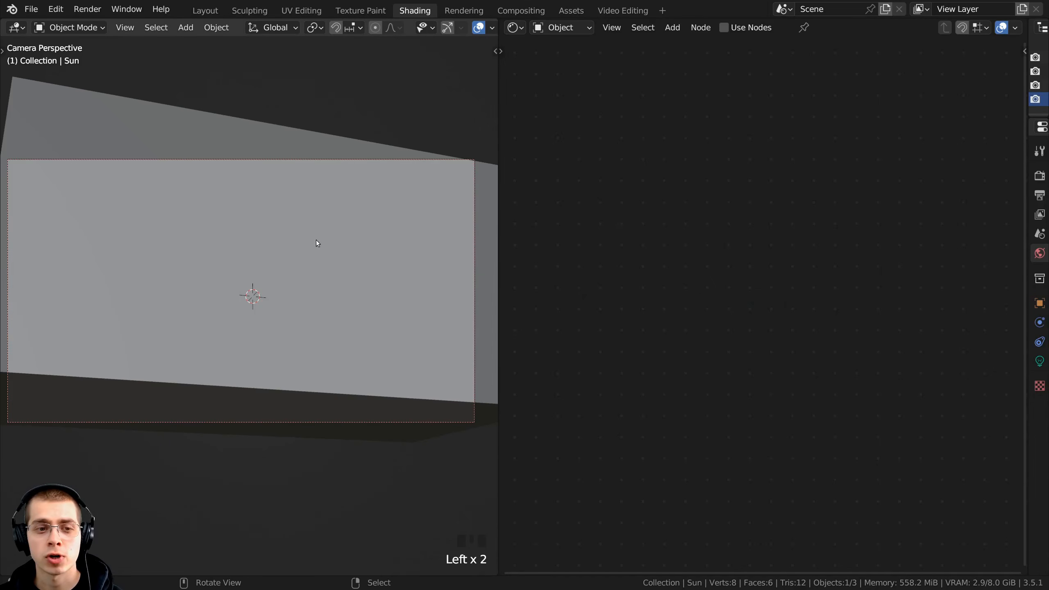
pyautogui.scroll(-3, 316, 219)
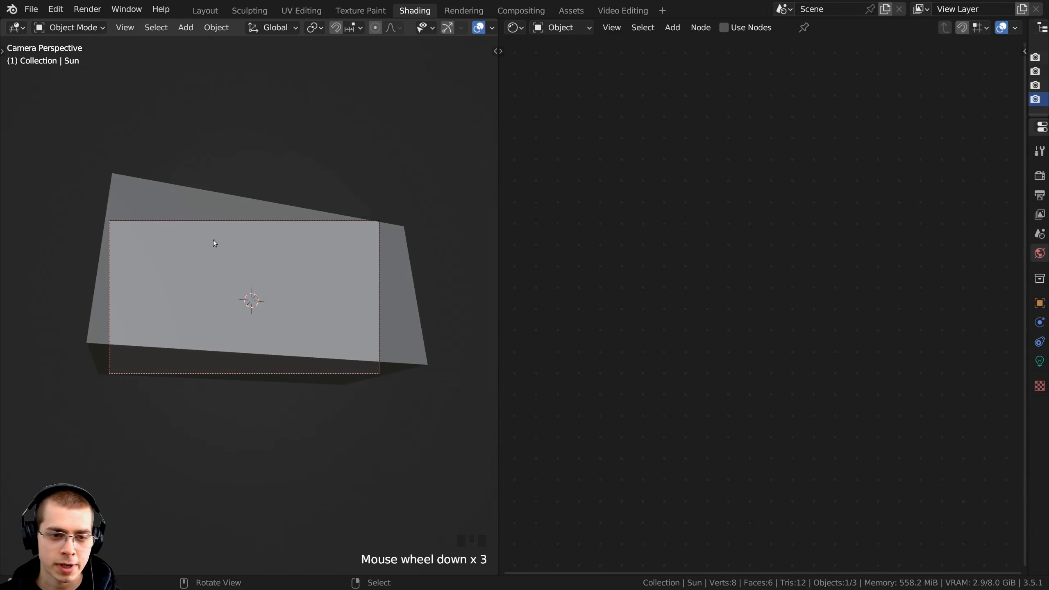
pyautogui.scroll(2, 350, 449)
pyautogui.press('z')
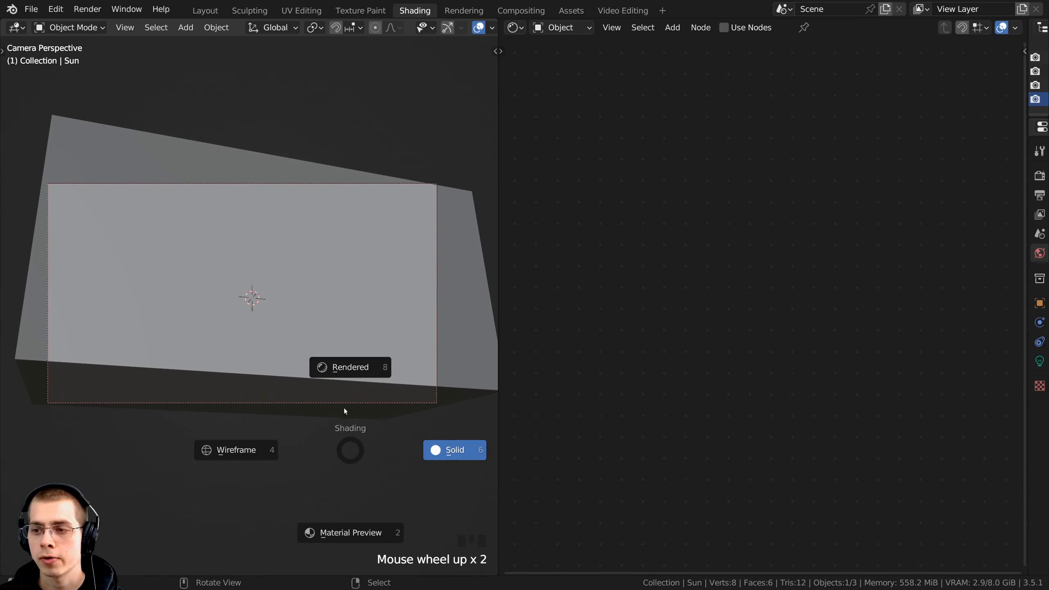
pyautogui.click(329, 301)
pyautogui.moveTo(496, 195); pyautogui.dragTo(375, 215)
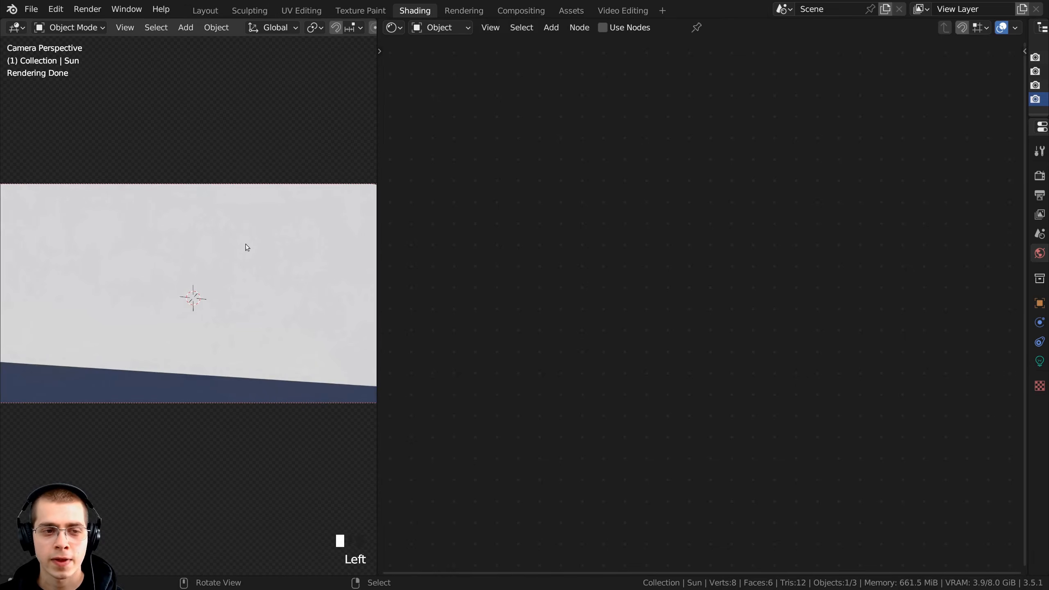
# - Create a new material on the cube and name it Procedural Cloud
pyautogui.rightClick(234, 260)
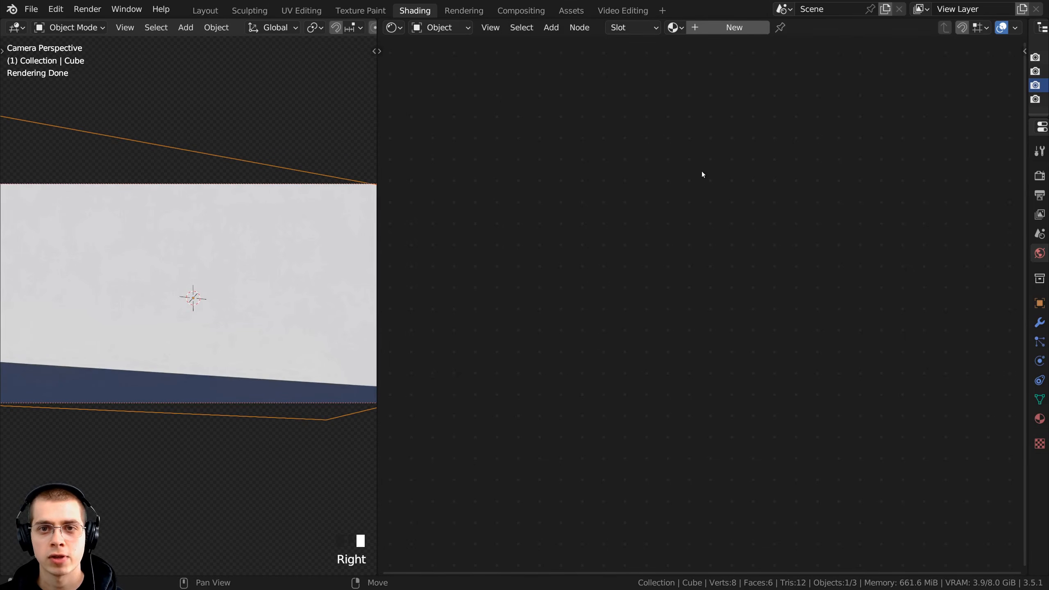
pyautogui.click(723, 28)
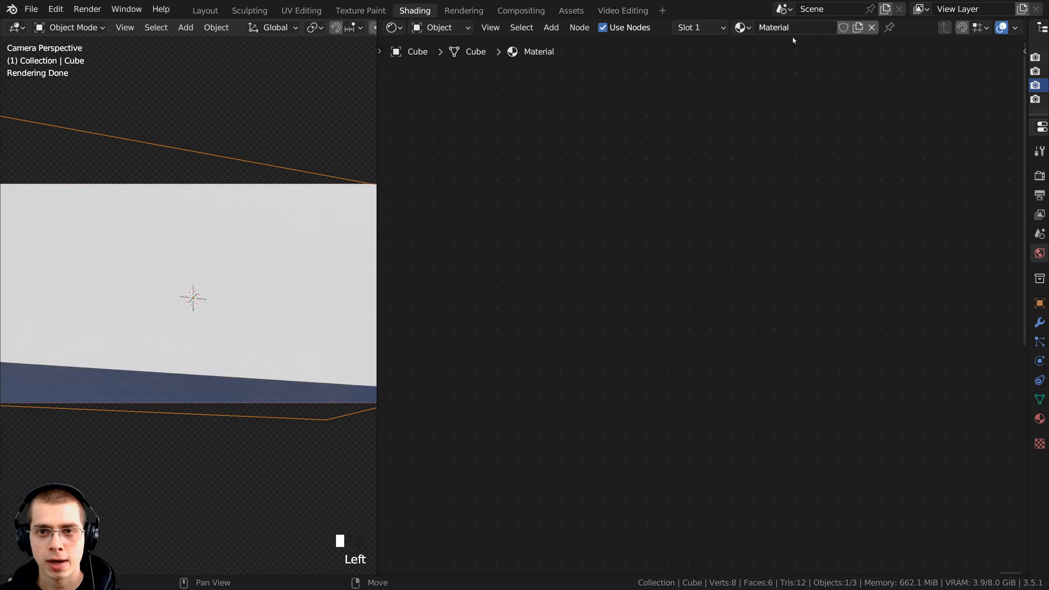
pyautogui.doubleClick(826, 23)
pyautogui.write('Procedural Cloud')
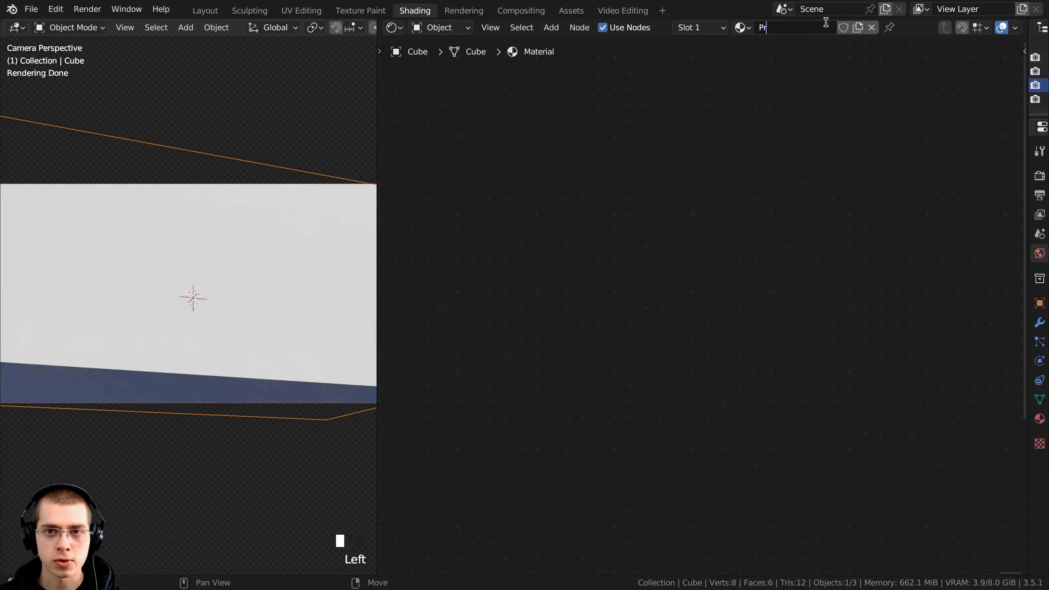
pyautogui.press('Return')
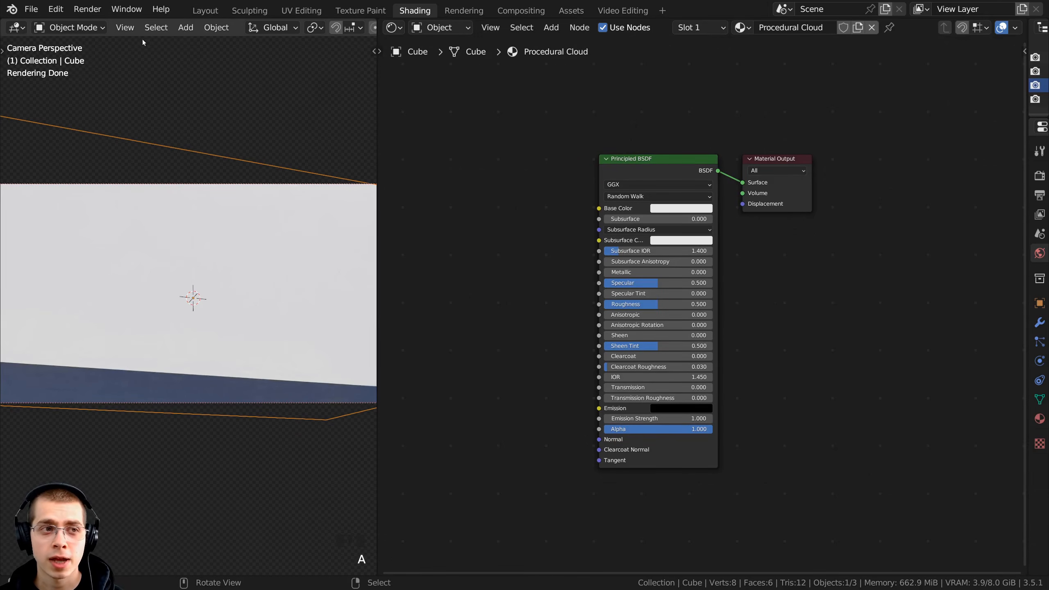
pyautogui.click(57, 10)
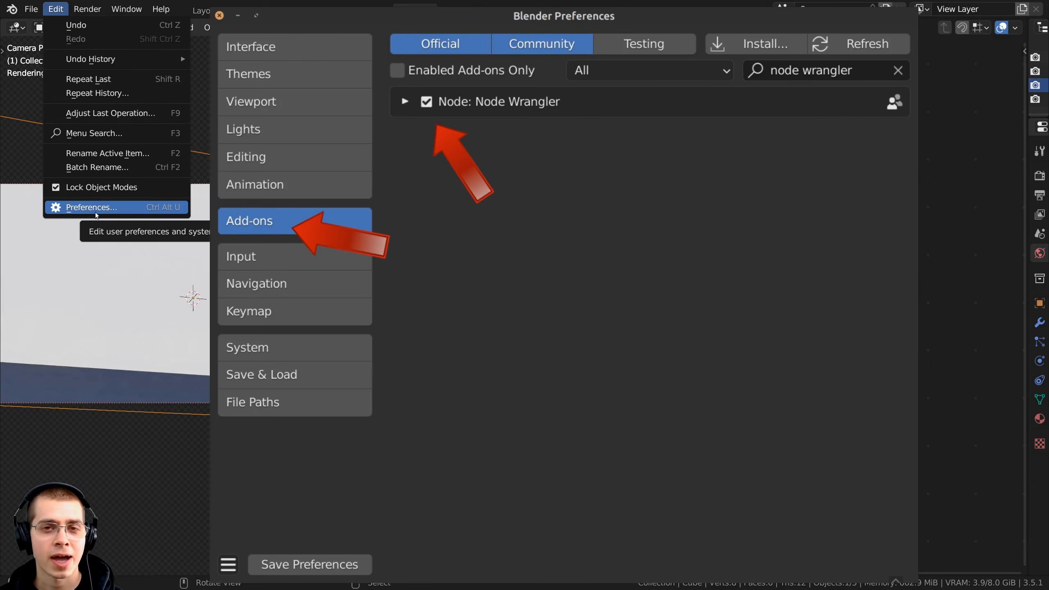
pyautogui.scroll(-2, 121, 279)
pyautogui.scroll(2, 295, 257)
# - Add a Principled Volume node before the Principled BSDF node in the cloud material
pyautogui.click(740, 126)
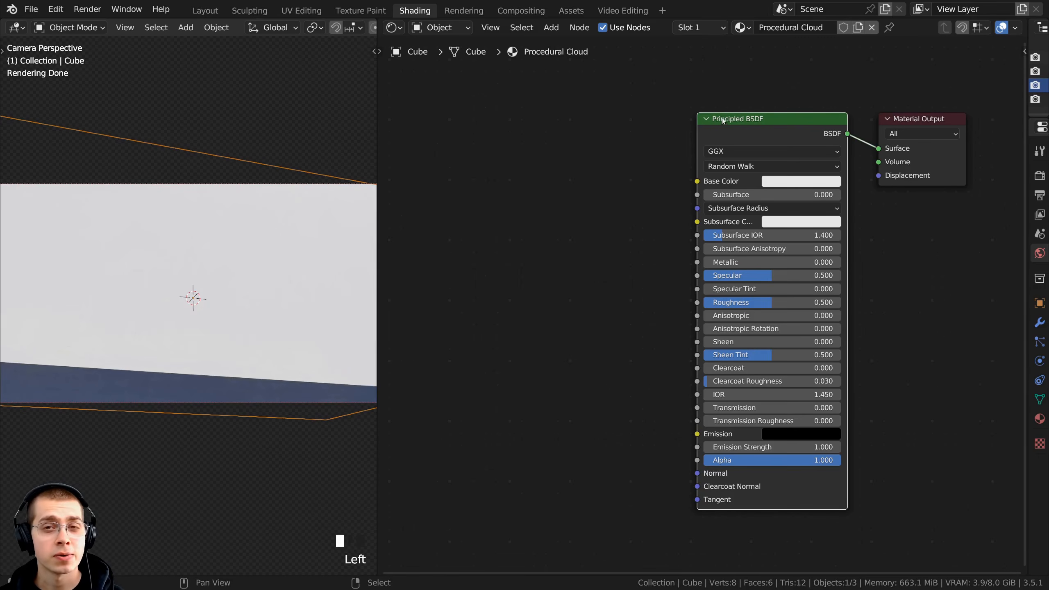
pyautogui.moveTo(727, 126); pyautogui.dragTo(721, 128)
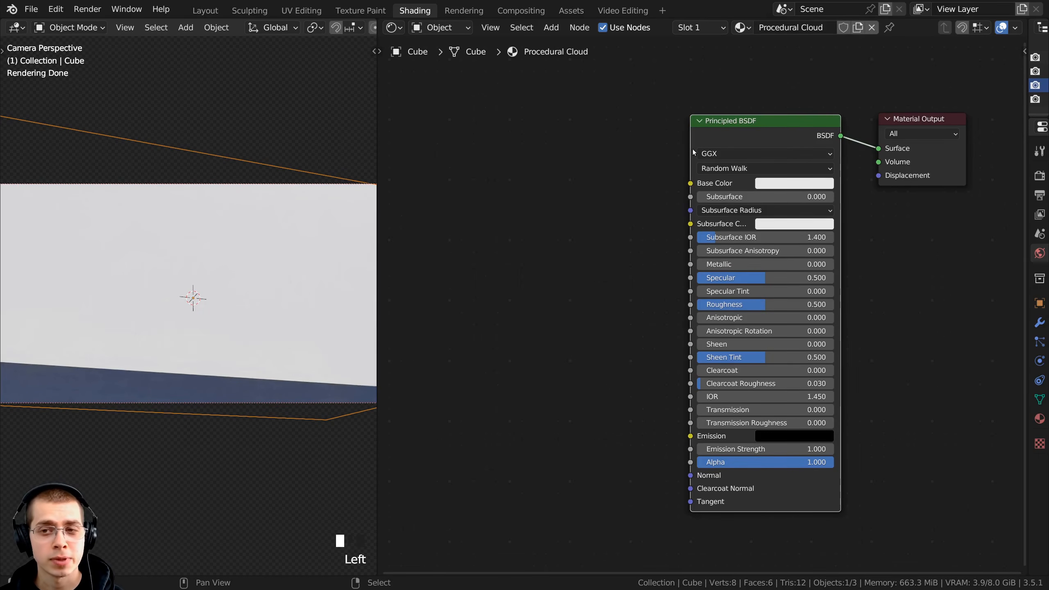
pyautogui.hotkey('shift', 'a')
pyautogui.click(614, 120)
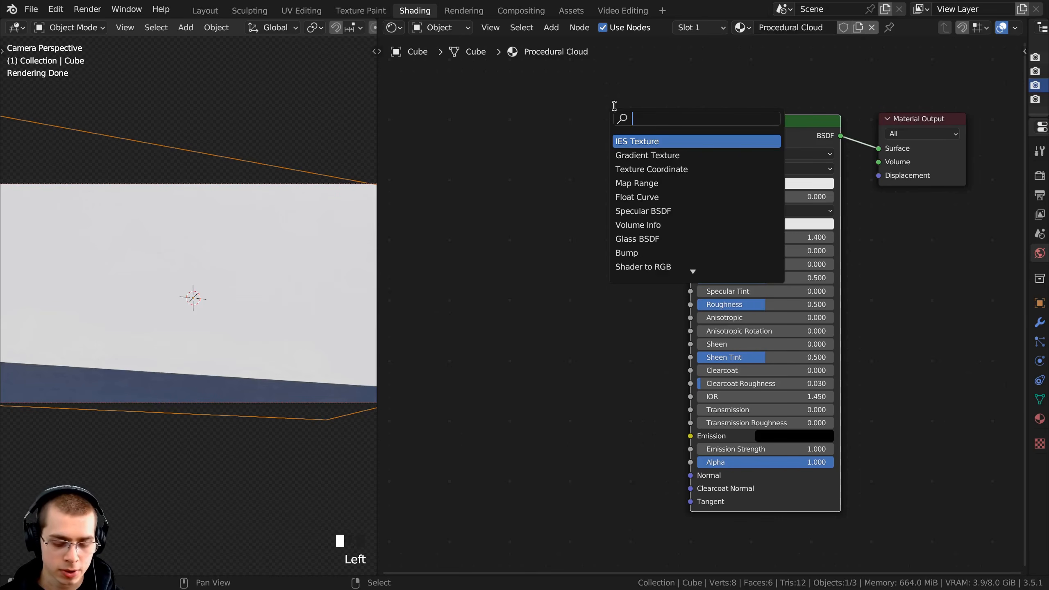
pyautogui.write('vol')
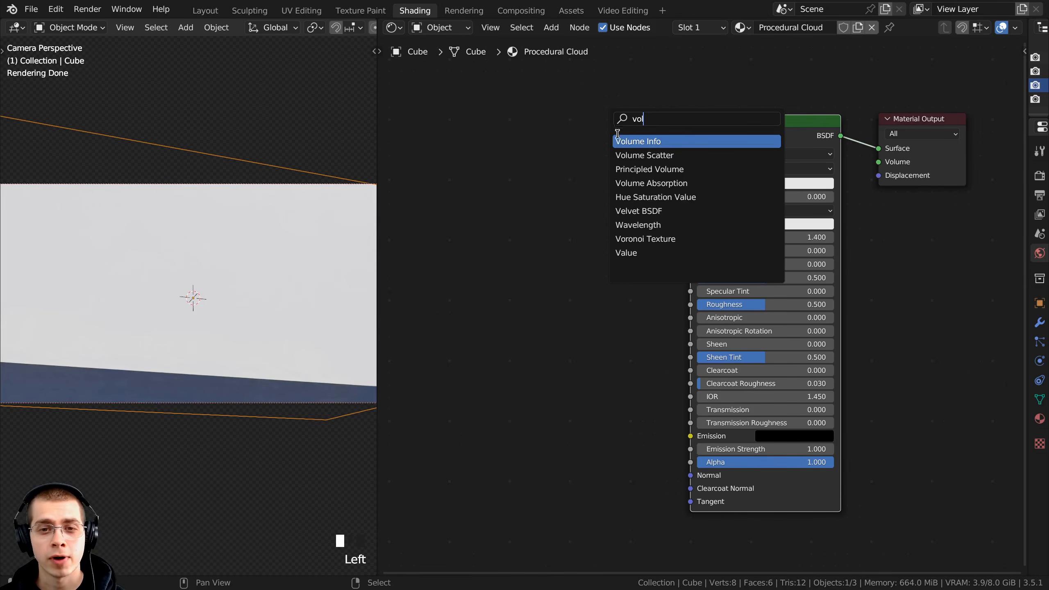
pyautogui.click(630, 170)
pyautogui.click(543, 151)
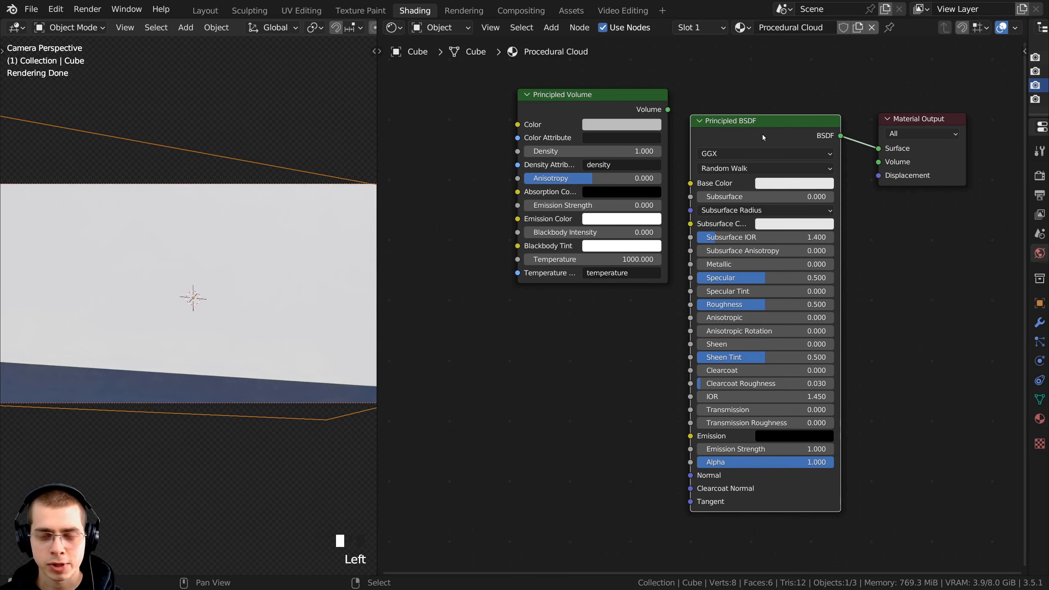
# - Delete the Principled BSDF node and connect the Principled Volume to the Volume input of the Material Output
pyautogui.moveTo(760, 137); pyautogui.dragTo(698, 158, button='middle')
pyautogui.press('x')
pyautogui.moveTo(556, 129); pyautogui.dragTo(808, 182)
pyautogui.scroll(1, 722, 156)
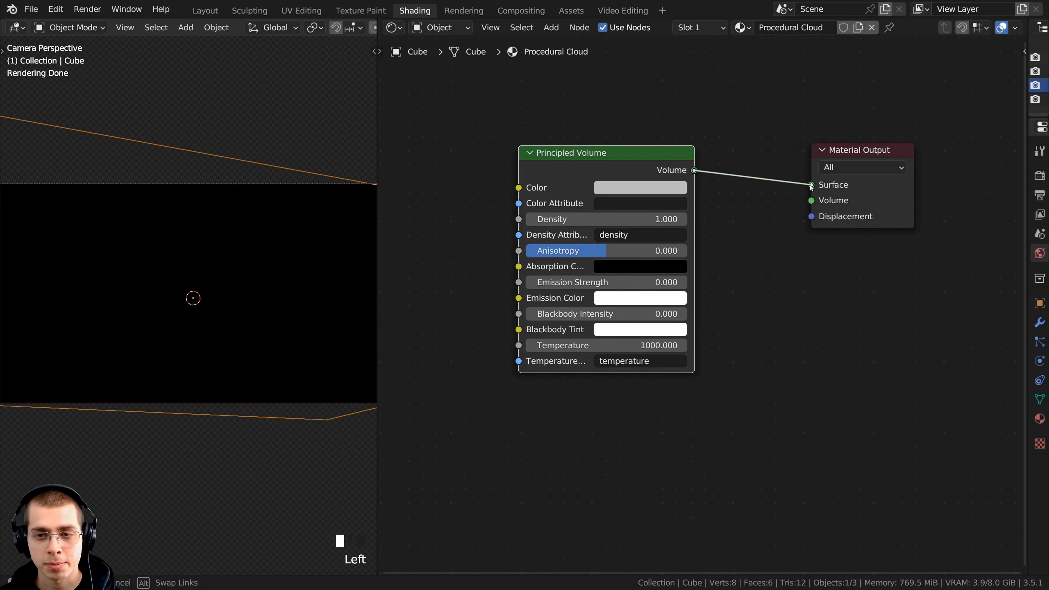
pyautogui.moveTo(813, 188)
pyautogui.mouseDown()
pyautogui.moveTo(793, 194)
pyautogui.moveTo(806, 201)
pyautogui.moveTo(687, 172)
pyautogui.moveTo(808, 201)
pyautogui.mouseUp()
pyautogui.moveTo(651, 155); pyautogui.dragTo(742, 154)
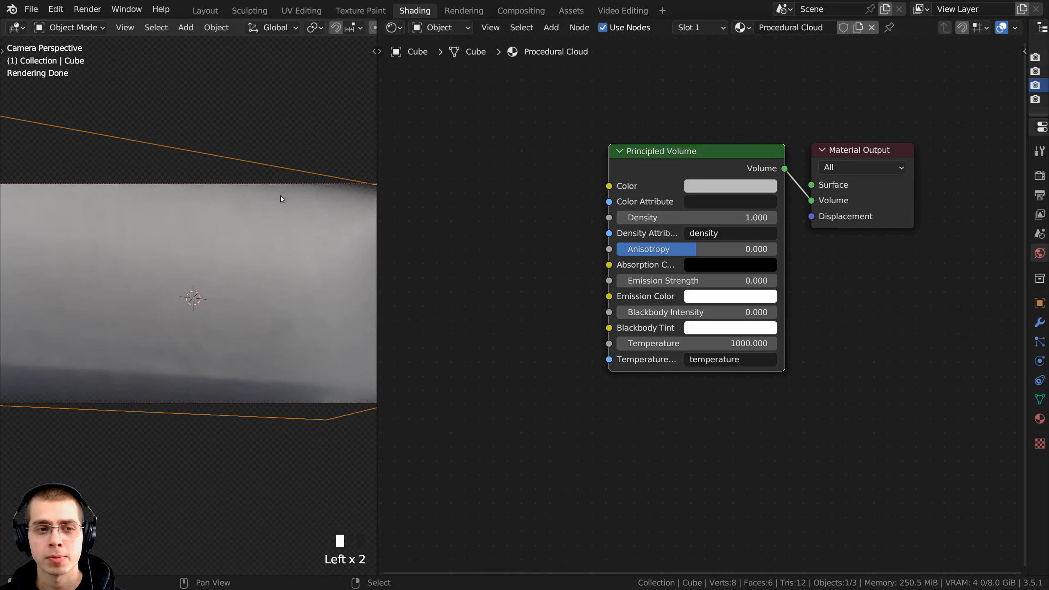
# - Set the Principled Volume's color to full white, with the viewport in camera view
pyautogui.moveTo(280, 195); pyautogui.dragTo(117, 334, button='middle')
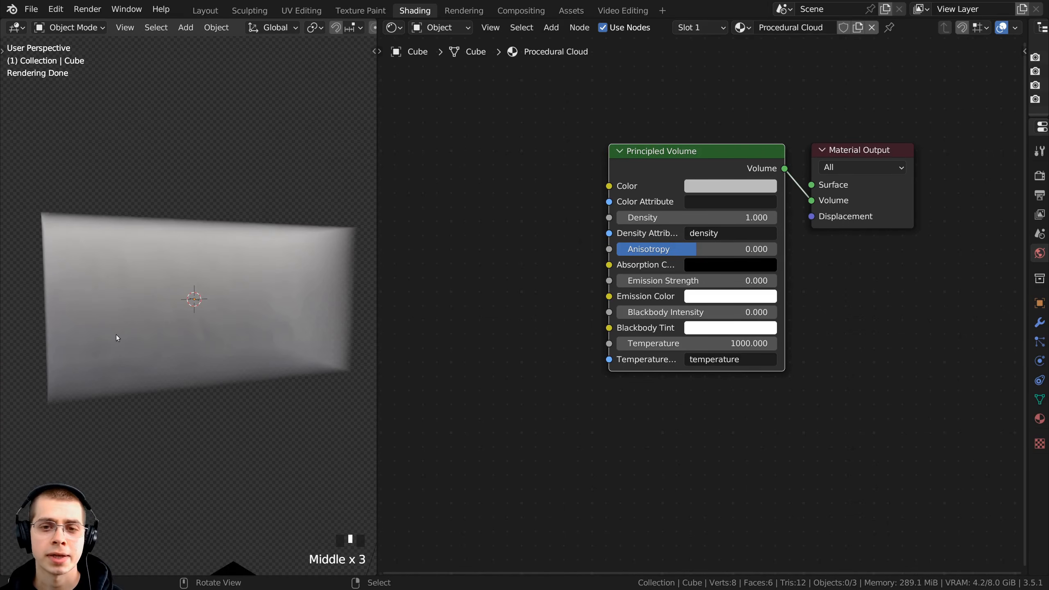
pyautogui.press('KP_0')
pyautogui.moveTo(698, 183); pyautogui.dragTo(650, 230, button='middle')
pyautogui.click(646, 240)
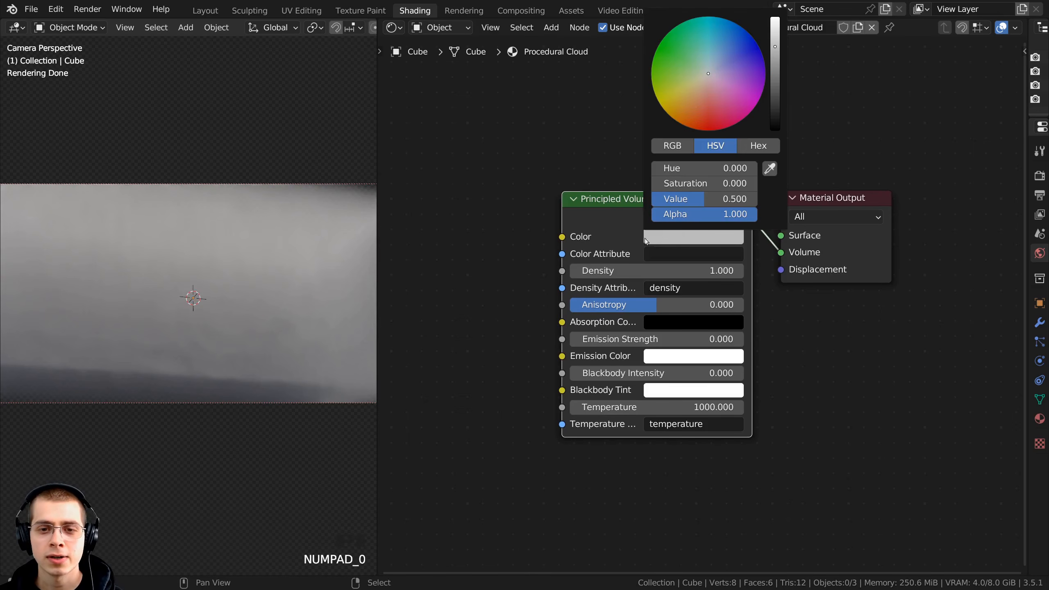
pyautogui.moveTo(775, 46); pyautogui.dragTo(775, 14)
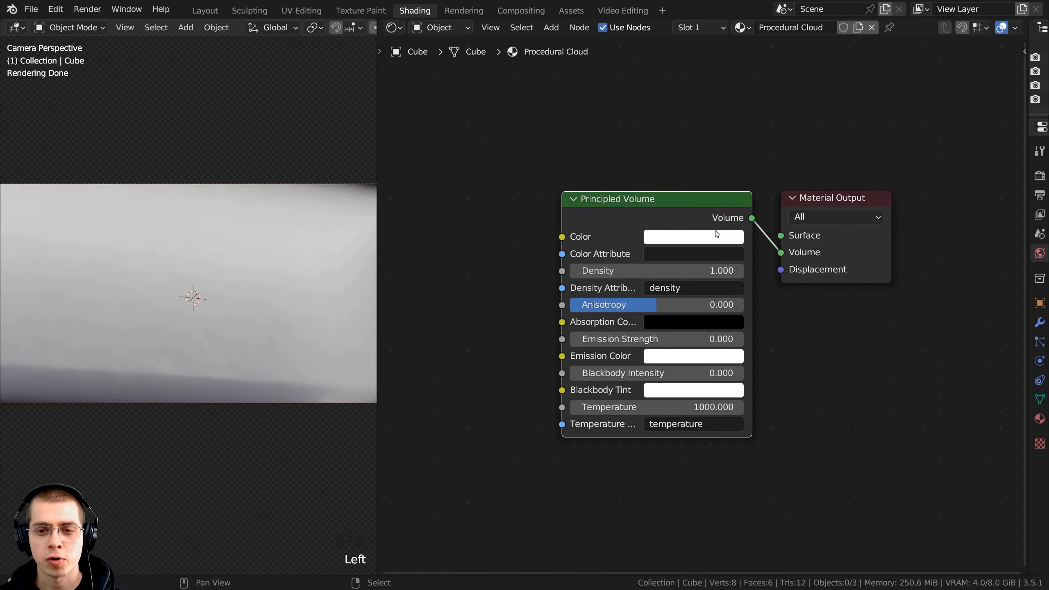
# - Try a saturated blue as the Principled Volume's color
pyautogui.click(716, 234)
pyautogui.click(742, 57)
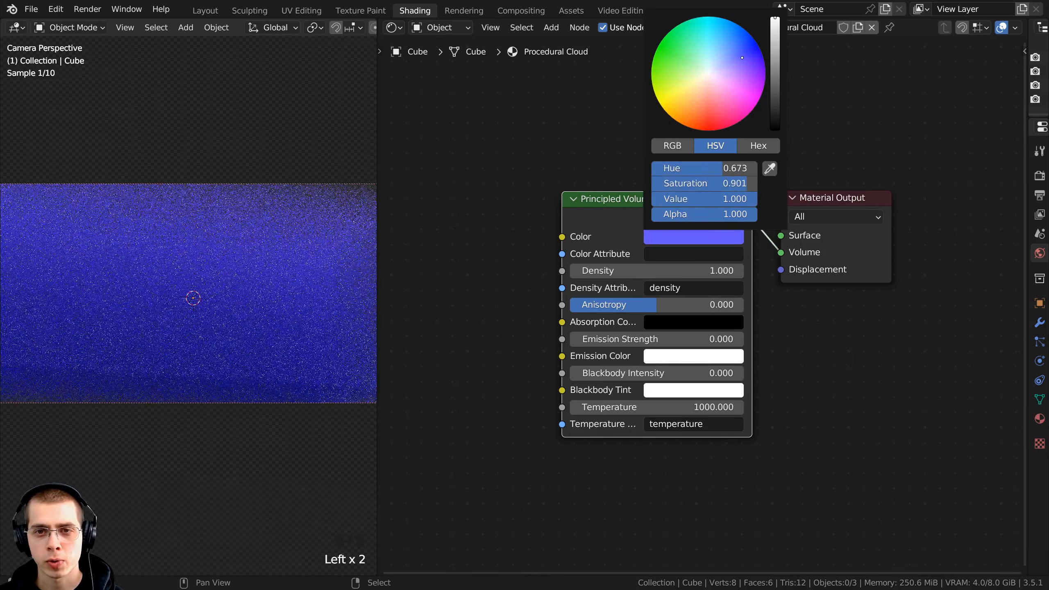
pyautogui.moveTo(742, 57)
pyautogui.mouseDown()
pyautogui.moveTo(717, 33)
pyautogui.moveTo(730, 43)
pyautogui.moveTo(715, 54)
pyautogui.moveTo(732, 76)
pyautogui.mouseUp()
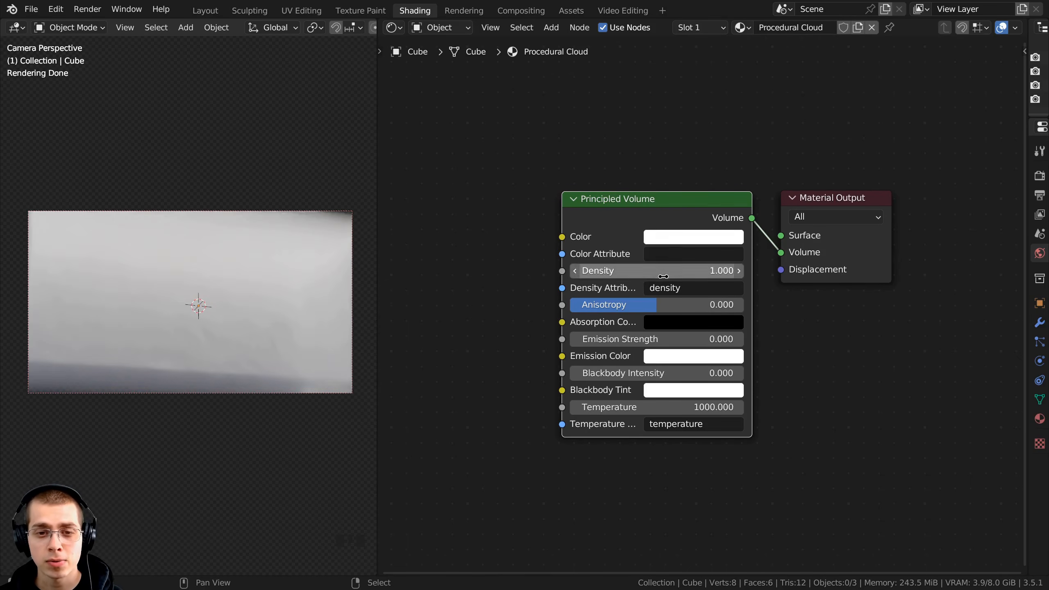
# - Try varying the density of the Principled Volume node
pyautogui.scroll(1, 663, 276)
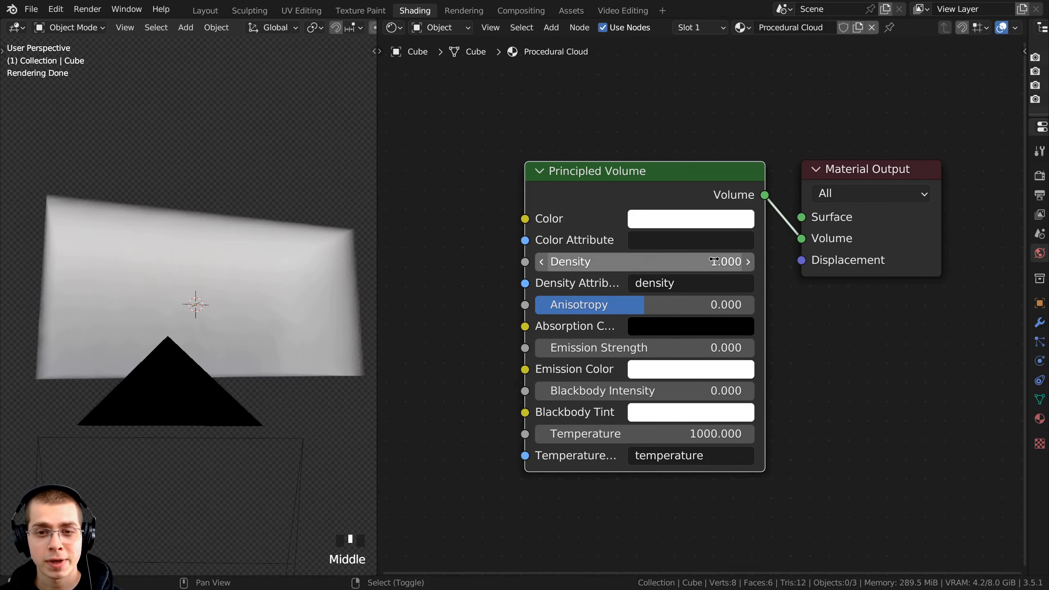
pyautogui.moveTo(714, 261)
pyautogui.keyDown('shift'); pyautogui.mouseDown()
pyautogui.moveTo(702, 261)
pyautogui.moveTo(722, 261)
pyautogui.moveTo(698, 259)
pyautogui.mouseUp(); pyautogui.keyUp('shift')
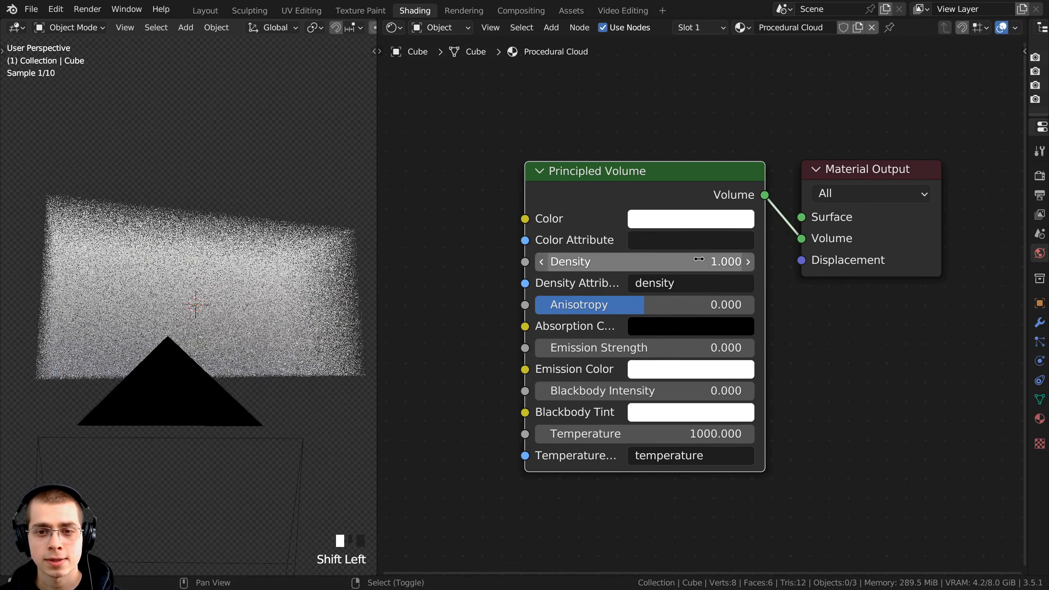
pyautogui.scroll(-3, 627, 270)
pyautogui.moveTo(636, 279); pyautogui.dragTo(671, 276, button='middle')
# - Examine the rendered volume box from several angles, checking its edges and overall shape
pyautogui.moveTo(320, 304); pyautogui.dragTo(253, 305, button='middle')
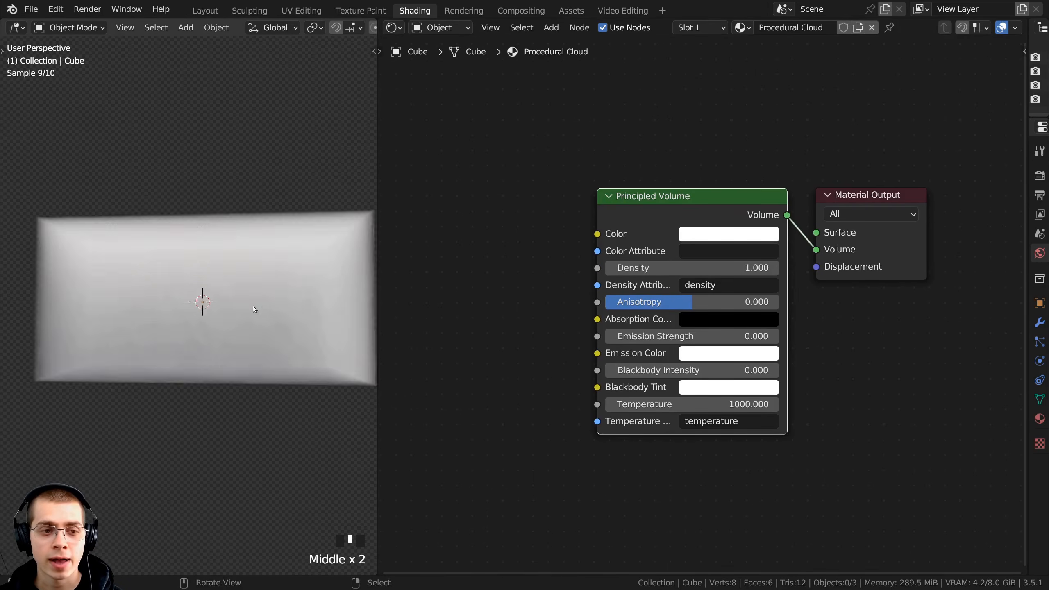
pyautogui.scroll(2, 193, 252)
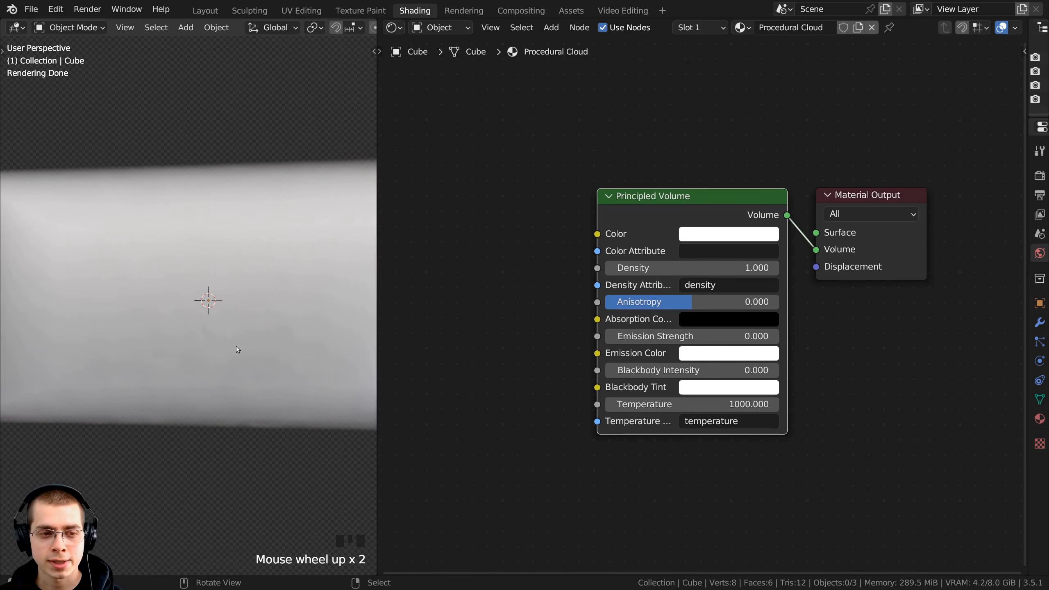
pyautogui.scroll(-2, 264, 306)
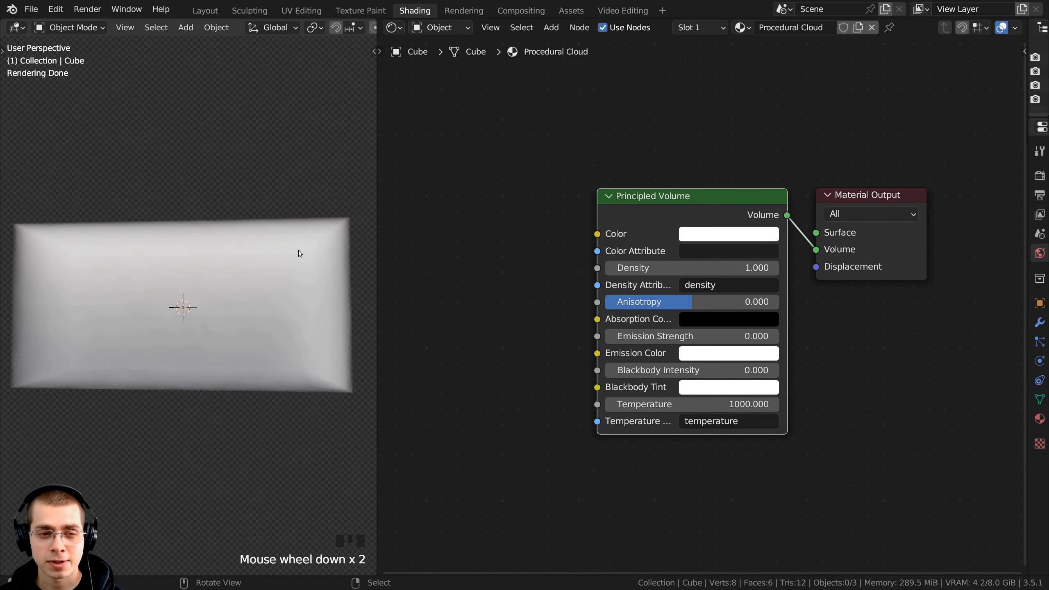
pyautogui.moveTo(283, 341); pyautogui.dragTo(315, 368, button='middle')
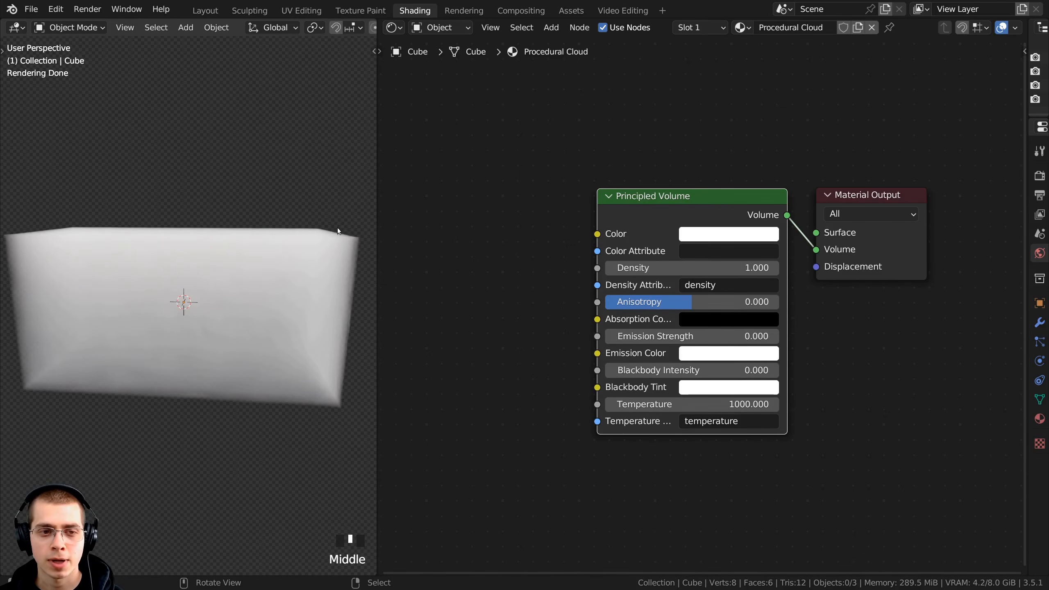
pyautogui.scroll(-2, 644, 210)
pyautogui.moveTo(621, 218); pyautogui.dragTo(711, 195, button='middle')
pyautogui.moveTo(690, 186); pyautogui.dragTo(693, 185)
pyautogui.scroll(1, 410, 243)
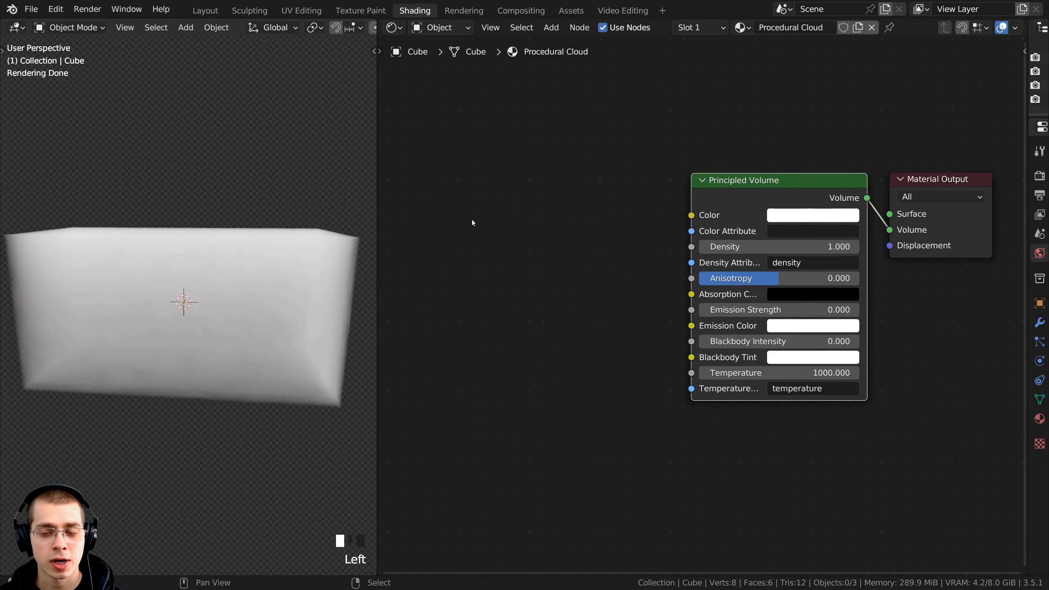
pyautogui.moveTo(216, 229); pyautogui.dragTo(228, 217, button='middle')
pyautogui.keyDown('shift'); pyautogui.moveTo(206, 321); pyautogui.dragTo(214, 315, button='middle'); pyautogui.keyUp('shift')
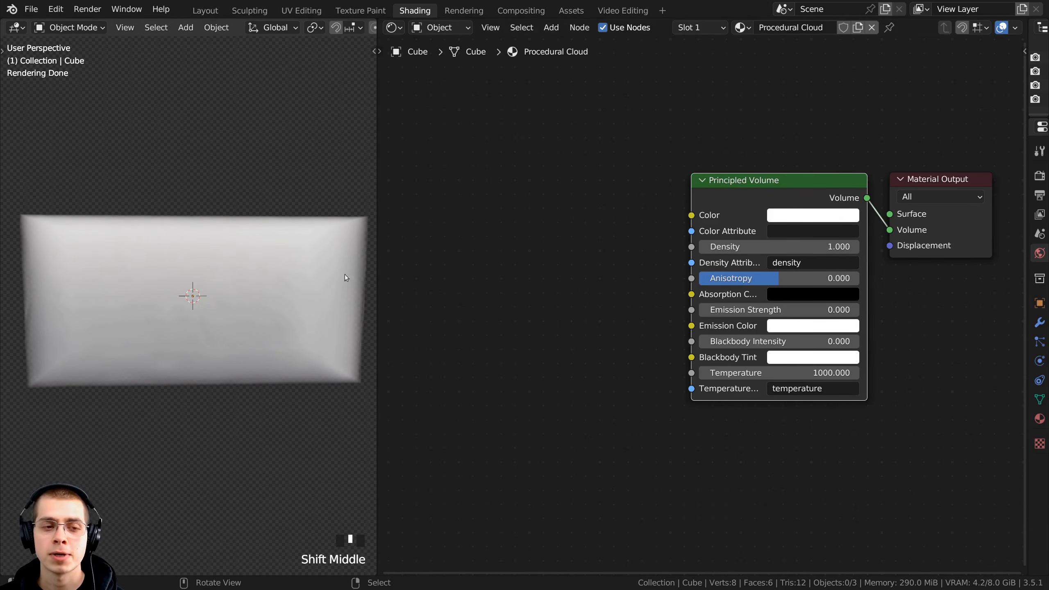
# - Add a Gradient Texture node before the Principled Volume node, leaving it unconnected
pyautogui.scroll(-1, 681, 275)
pyautogui.moveTo(560, 240); pyautogui.dragTo(590, 237, button='middle')
pyautogui.hotkey('shift', 'a')
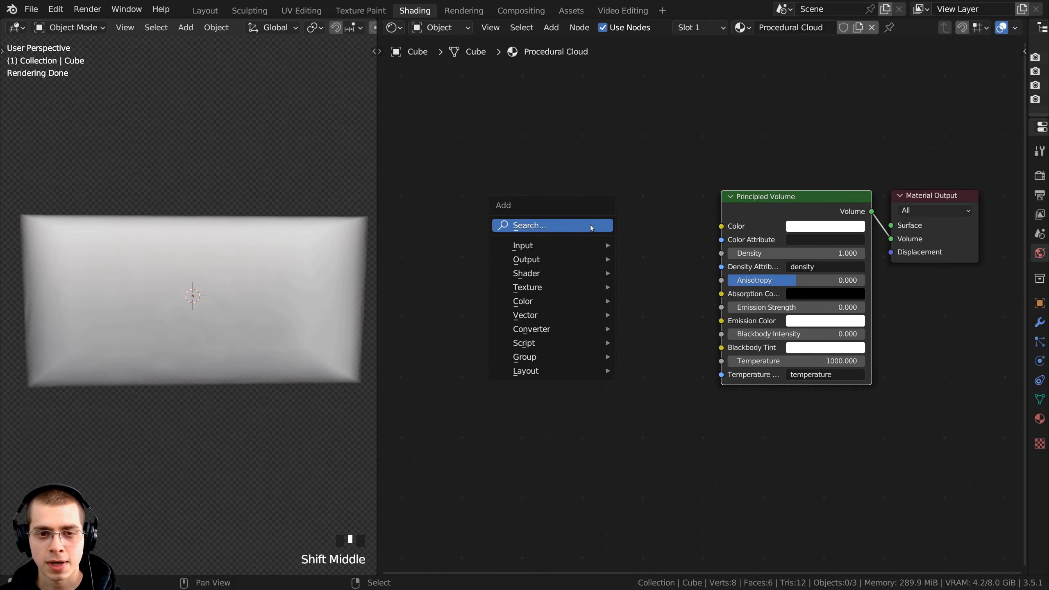
pyautogui.click(591, 226)
pyautogui.write('gra')
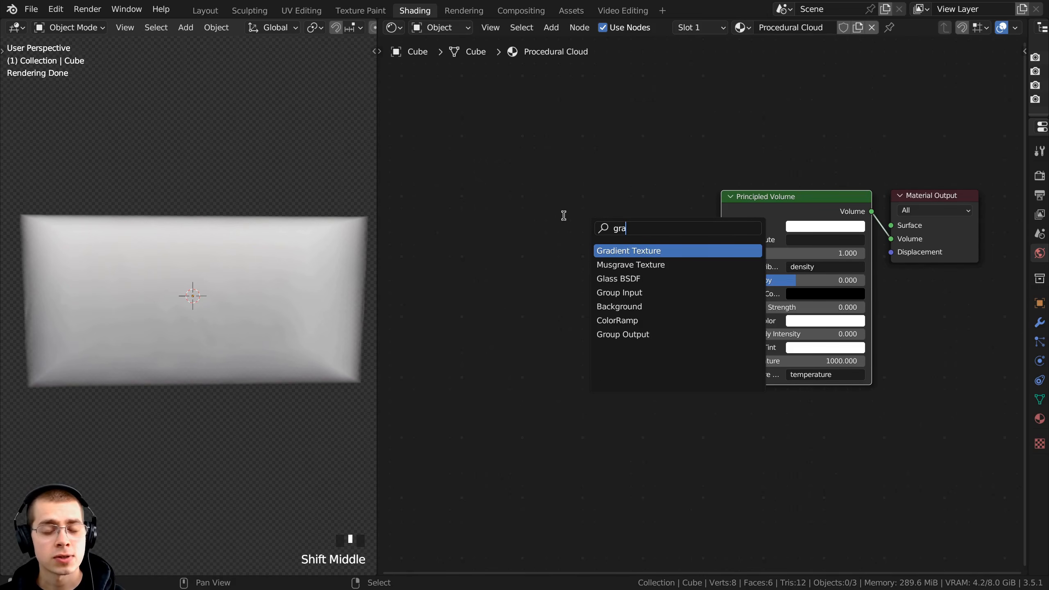
pyautogui.press('Return')
pyautogui.click(512, 258)
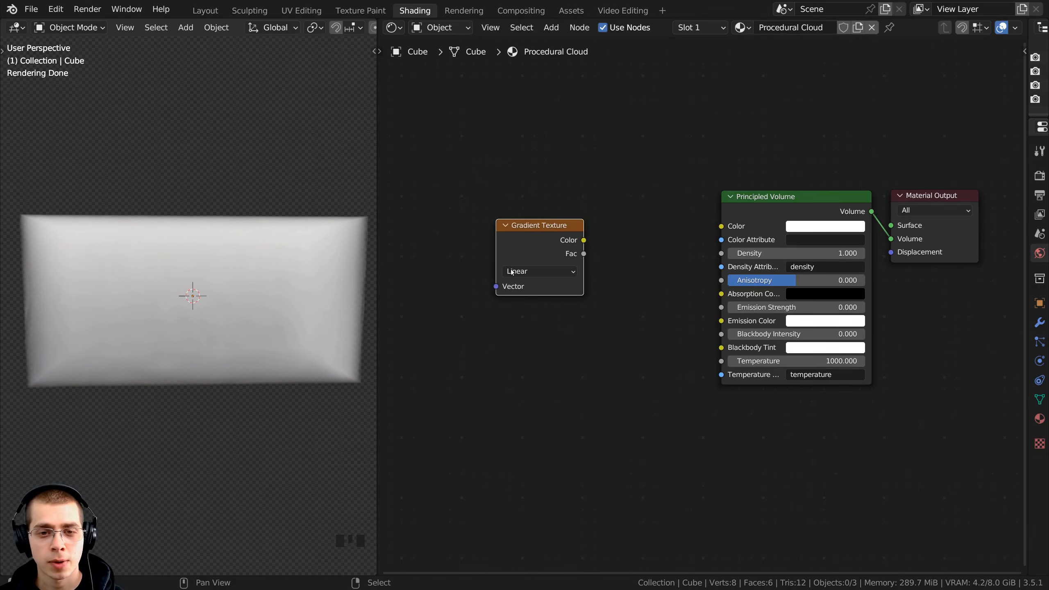
# - Set the Gradient Texture type to Quadratic Sphere and preview the node's output on the cube
pyautogui.moveTo(514, 272); pyautogui.dragTo(584, 278, button='middle')
pyautogui.scroll(2, 587, 281)
pyautogui.click(589, 276)
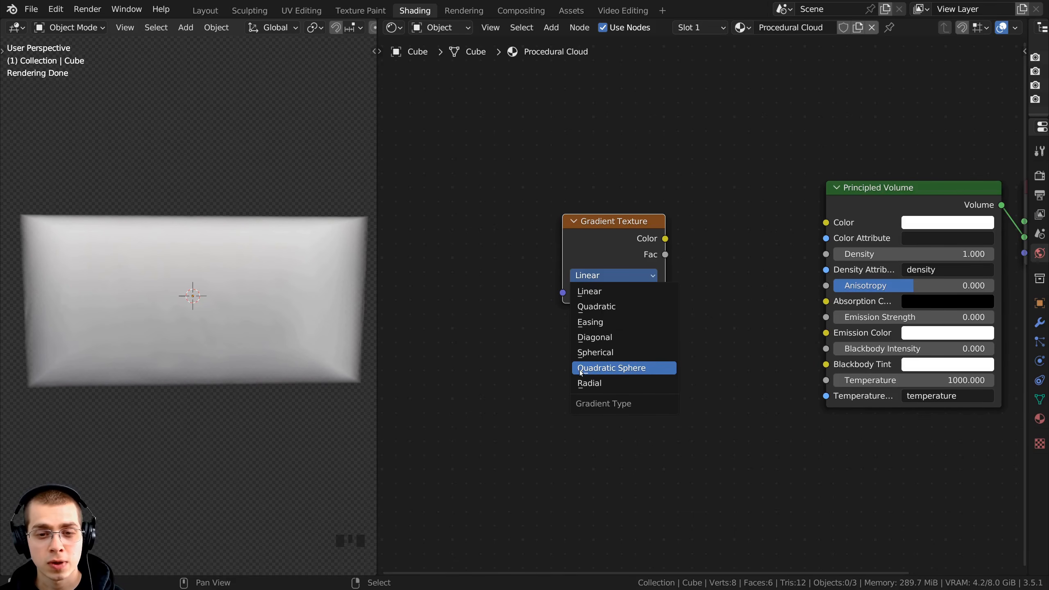
pyautogui.click(626, 369)
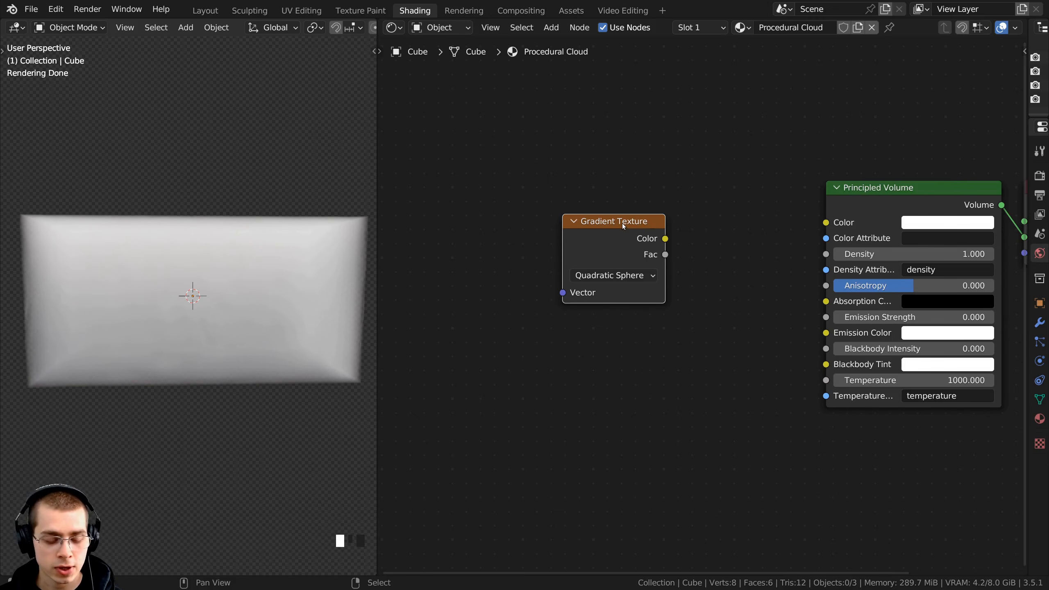
pyautogui.keyDown('ctrl'); pyautogui.keyDown('shift'); pyautogui.click(579, 237); pyautogui.keyUp('shift'); pyautogui.keyUp('ctrl')
# - Examine the previewed gradient on the cube from several angles, checking where its bright center sits
pyautogui.moveTo(111, 259); pyautogui.dragTo(358, 336, button='middle')
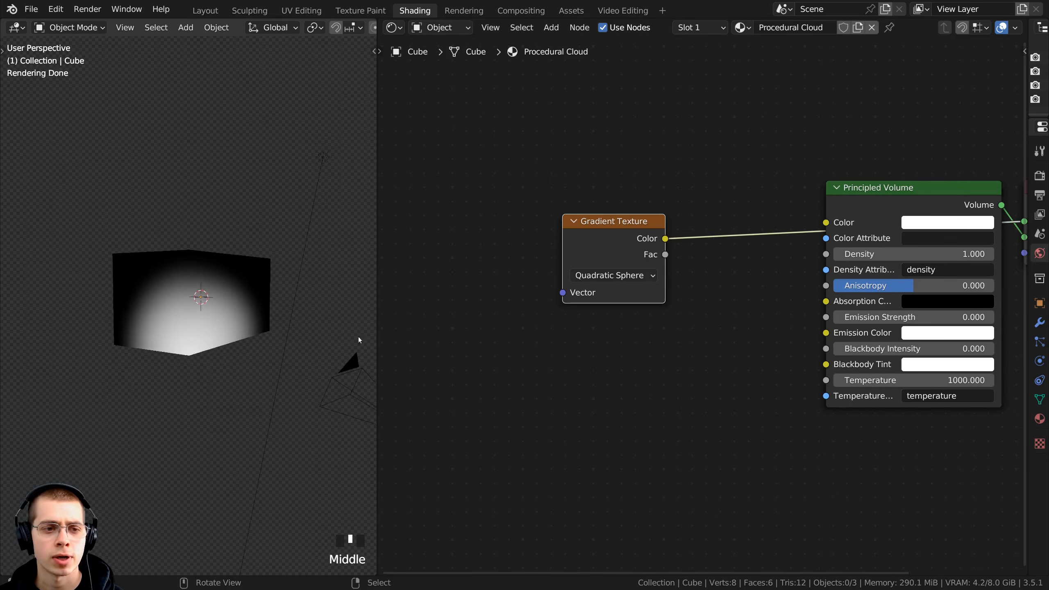
pyautogui.moveTo(86, 277); pyautogui.dragTo(109, 292, button='middle')
pyautogui.scroll(3, 297, 292)
pyautogui.moveTo(190, 258); pyautogui.dragTo(215, 344, button='middle')
pyautogui.scroll(2, 254, 374)
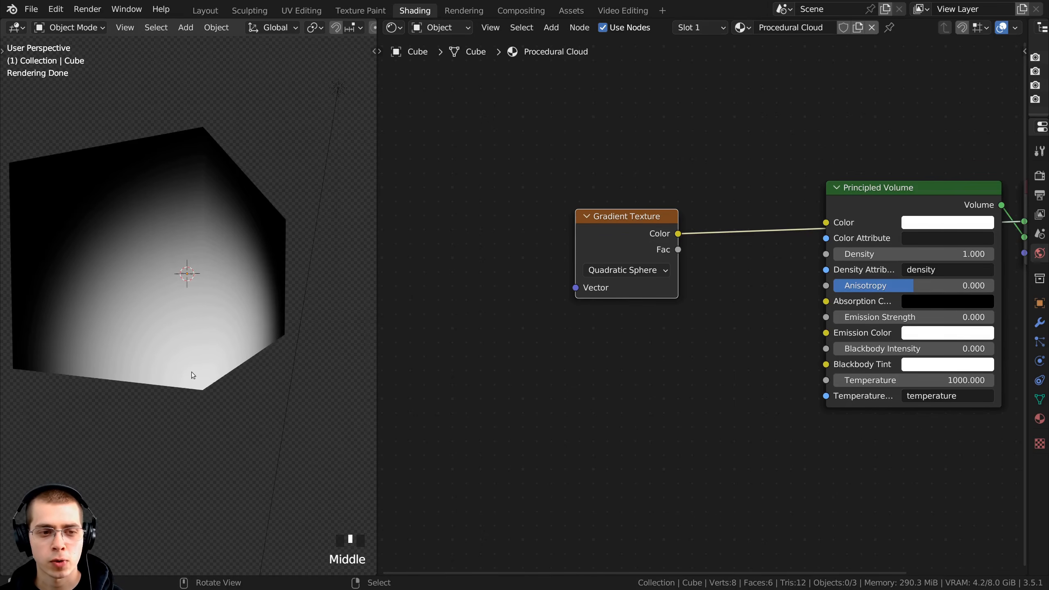
pyautogui.moveTo(192, 374); pyautogui.dragTo(51, 352, button='middle')
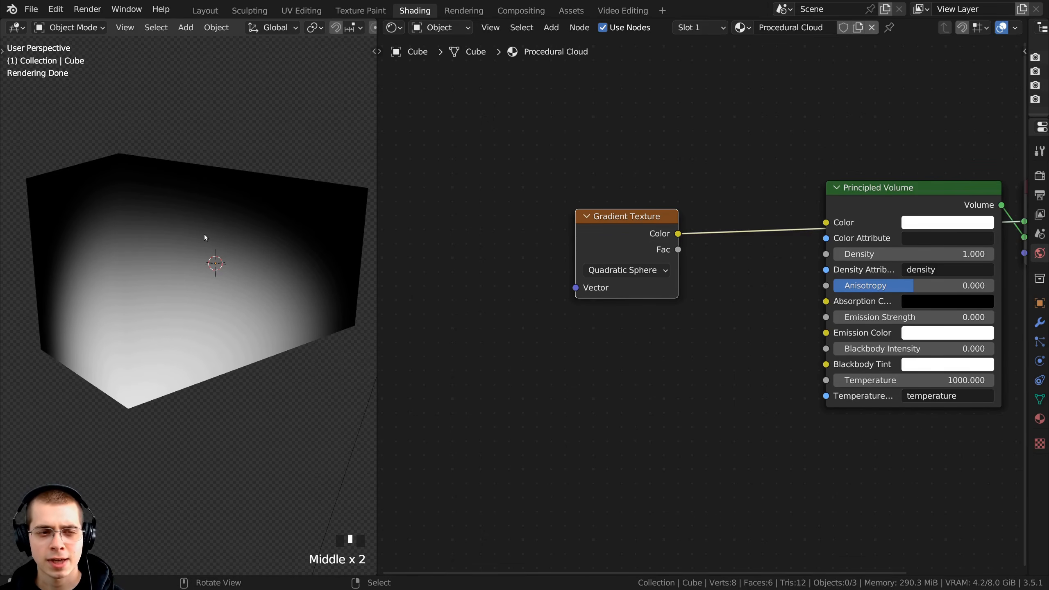
pyautogui.scroll(-2, 71, 283)
pyautogui.moveTo(261, 258); pyautogui.dragTo(20, 307, button='middle')
pyautogui.scroll(1, 217, 216)
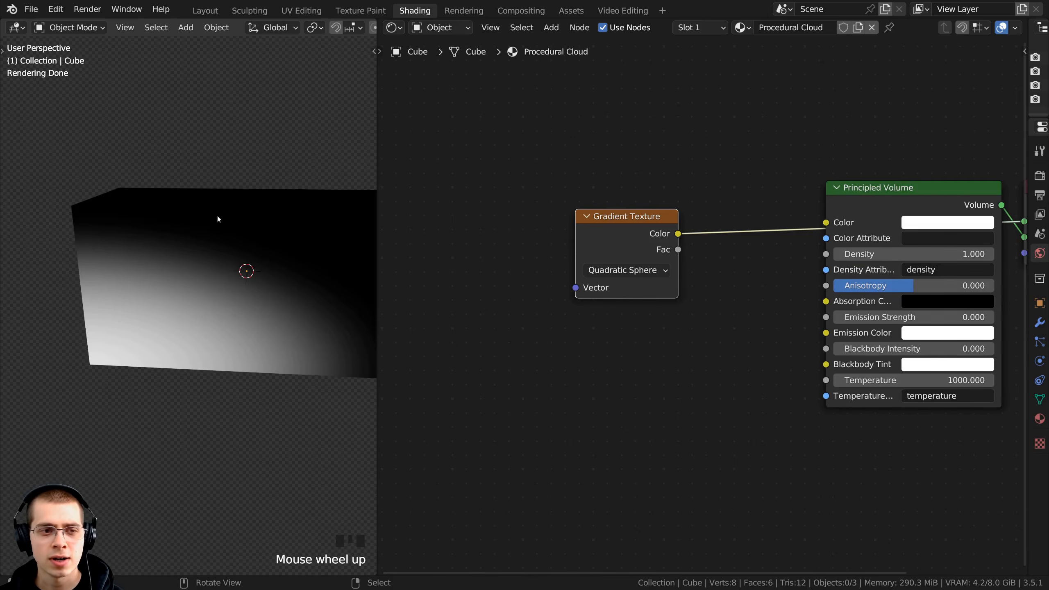
pyautogui.moveTo(218, 216); pyautogui.dragTo(242, 232, button='middle')
pyautogui.moveTo(161, 346); pyautogui.dragTo(310, 294, button='middle')
pyautogui.scroll(1, 215, 301)
# - Add Texture Coordinate and Mapping nodes using Generated coordinates in front of the Gradient Texture and arrange them neatly
pyautogui.moveTo(920, 223); pyautogui.dragTo(758, 246, button='middle')
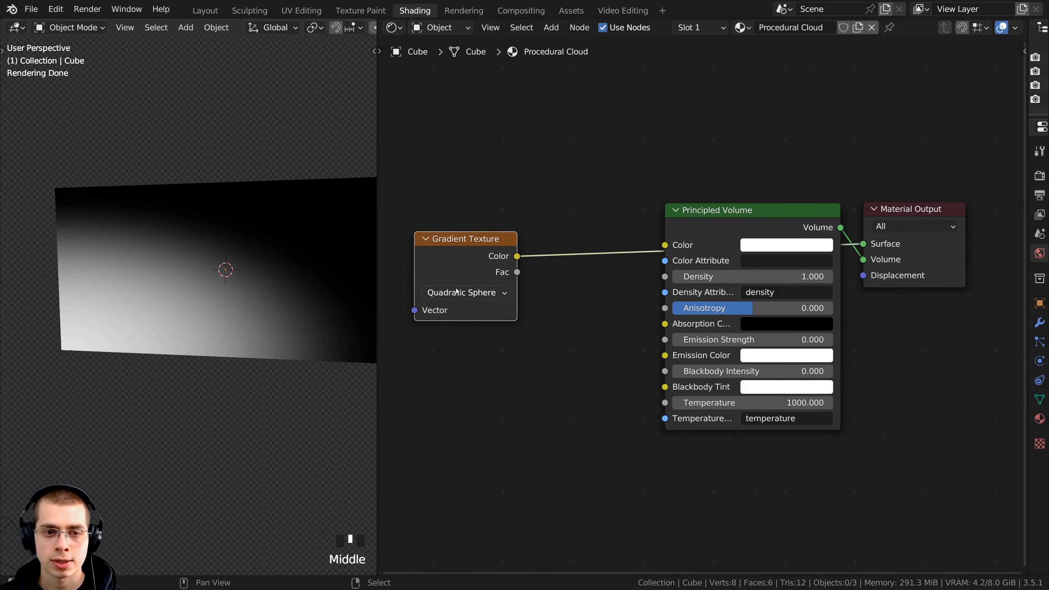
pyautogui.moveTo(494, 289); pyautogui.dragTo(609, 300, button='middle')
pyautogui.moveTo(572, 246); pyautogui.dragTo(576, 243)
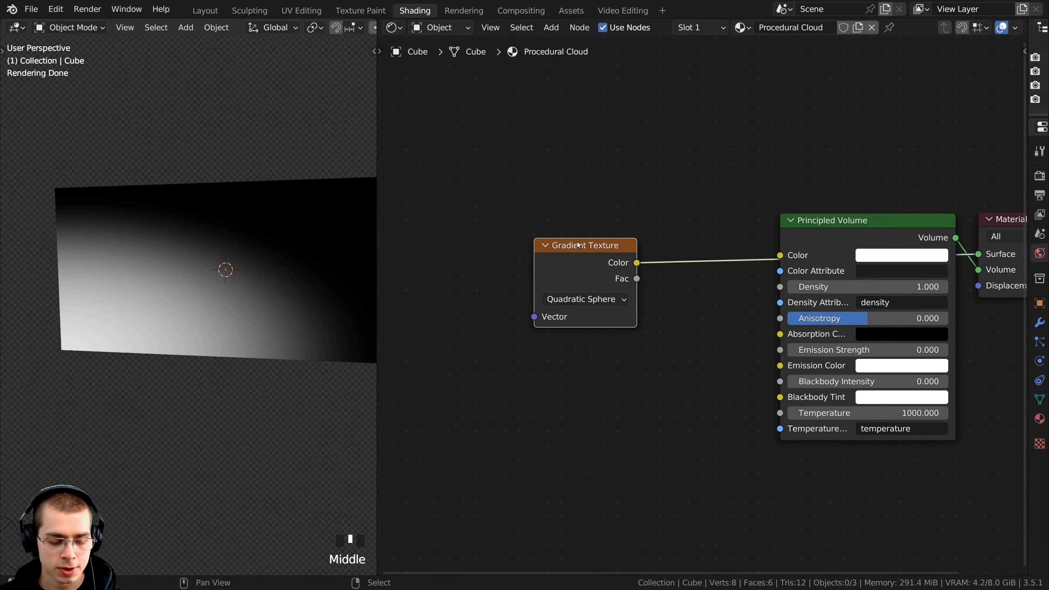
pyautogui.hotkey('ctrl', 't')
pyautogui.moveTo(584, 264); pyautogui.dragTo(762, 239, button='middle')
pyautogui.press('a')
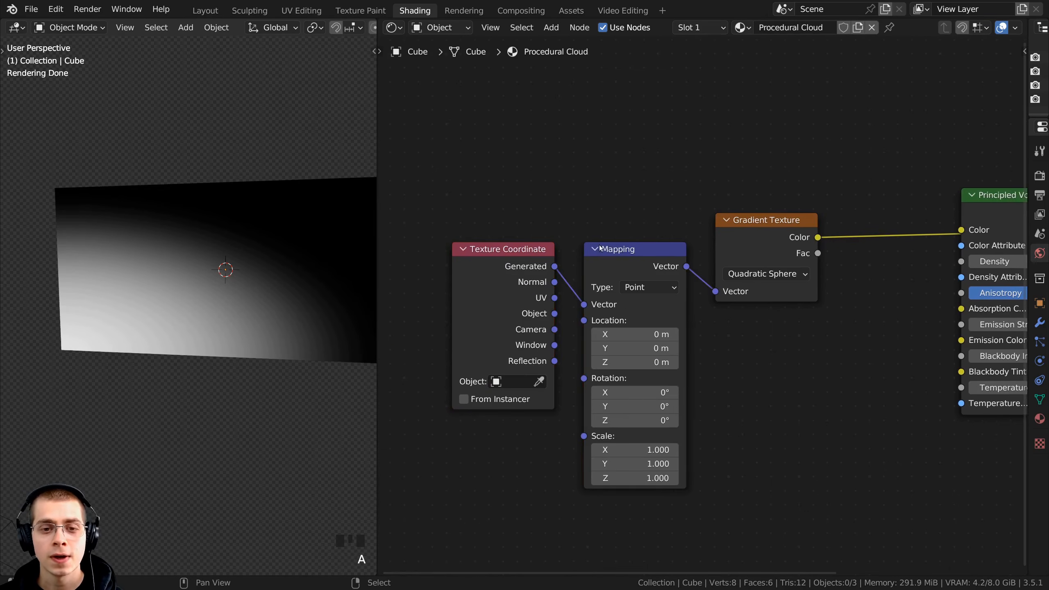
pyautogui.moveTo(628, 267); pyautogui.dragTo(635, 243)
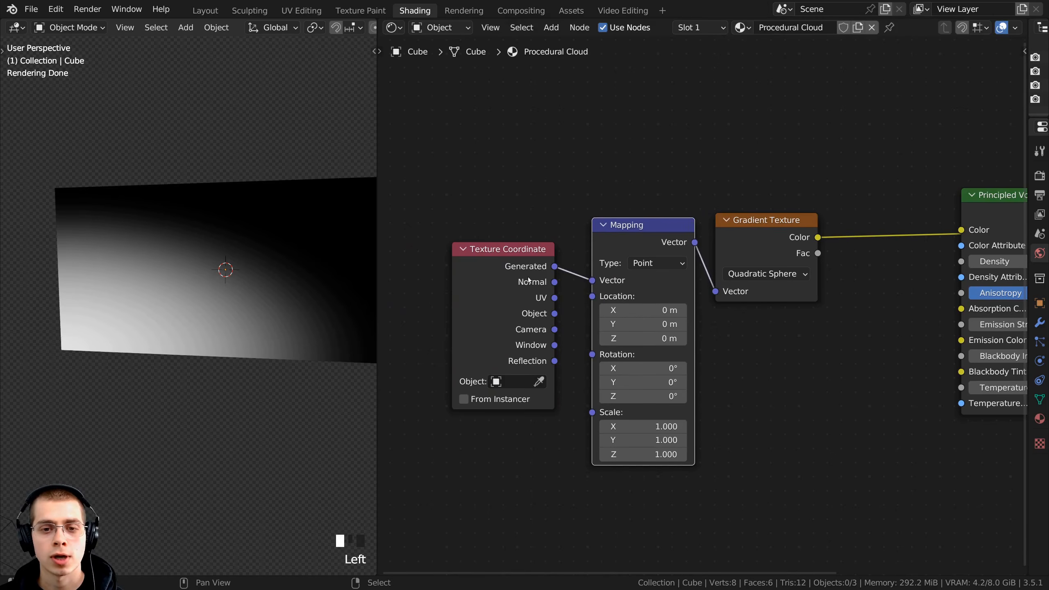
pyautogui.moveTo(531, 274); pyautogui.dragTo(544, 252)
pyautogui.moveTo(543, 252); pyautogui.dragTo(545, 253)
pyautogui.click(615, 244)
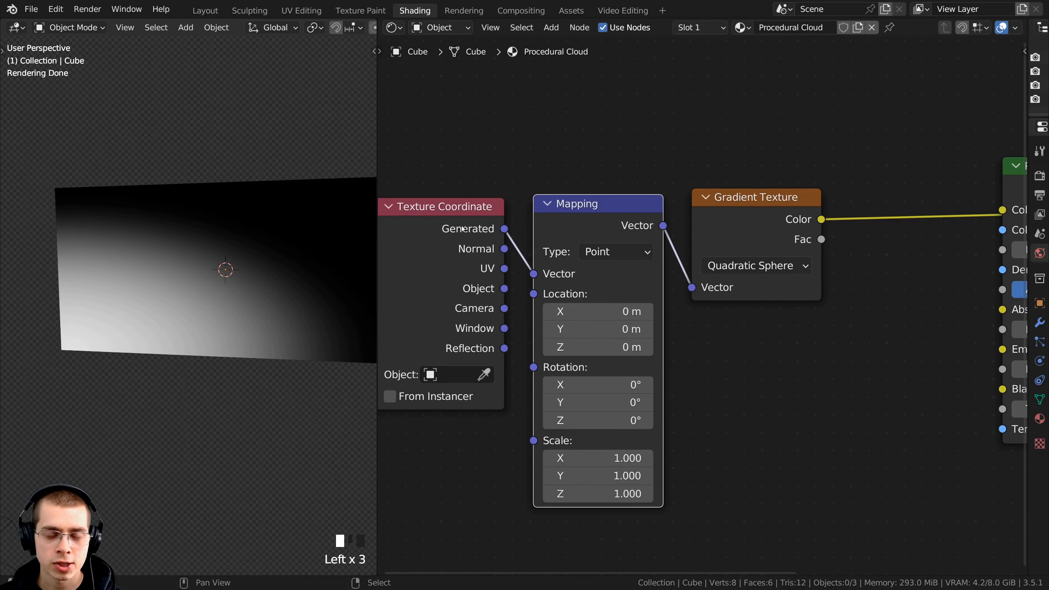
pyautogui.moveTo(463, 229); pyautogui.dragTo(496, 225, button='middle')
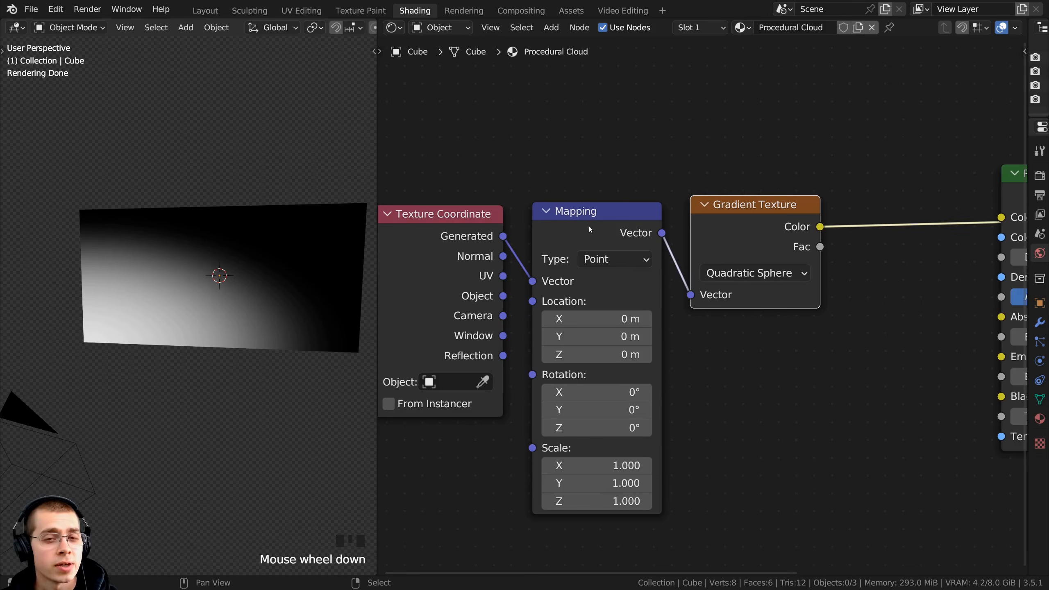
pyautogui.click(587, 226)
# - Try offsetting the off-center gradient through the Mapping node's X, Y and Z location values
pyautogui.moveTo(159, 293); pyautogui.dragTo(186, 291, button='middle')
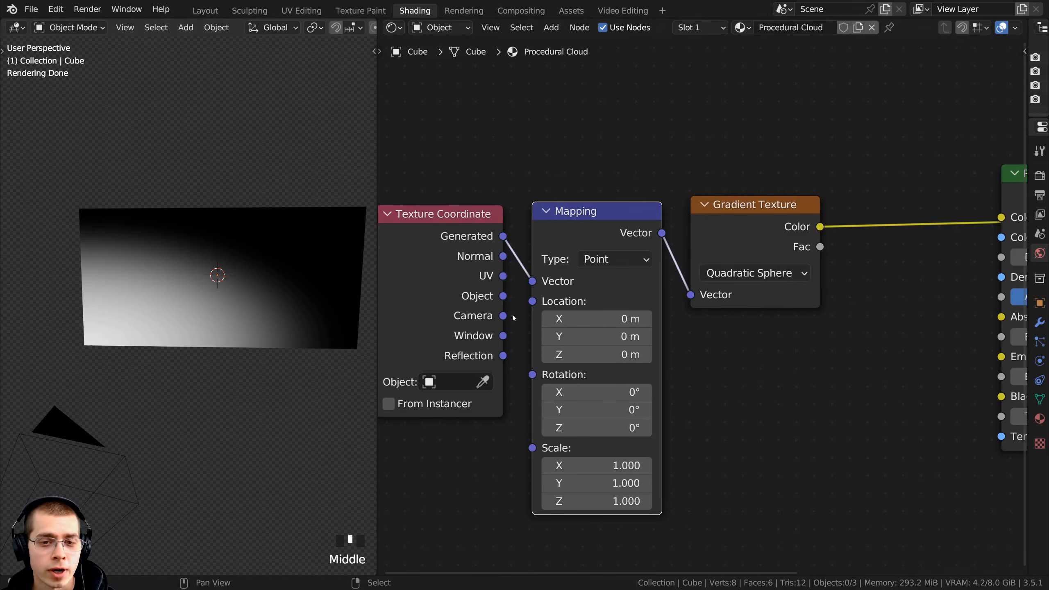
pyautogui.keyDown('shift'); pyautogui.moveTo(605, 322); pyautogui.dragTo(622, 354); pyautogui.keyUp('shift')
pyautogui.rightClick(605, 323)
pyautogui.rightClick(611, 337)
pyautogui.rightClick(622, 354)
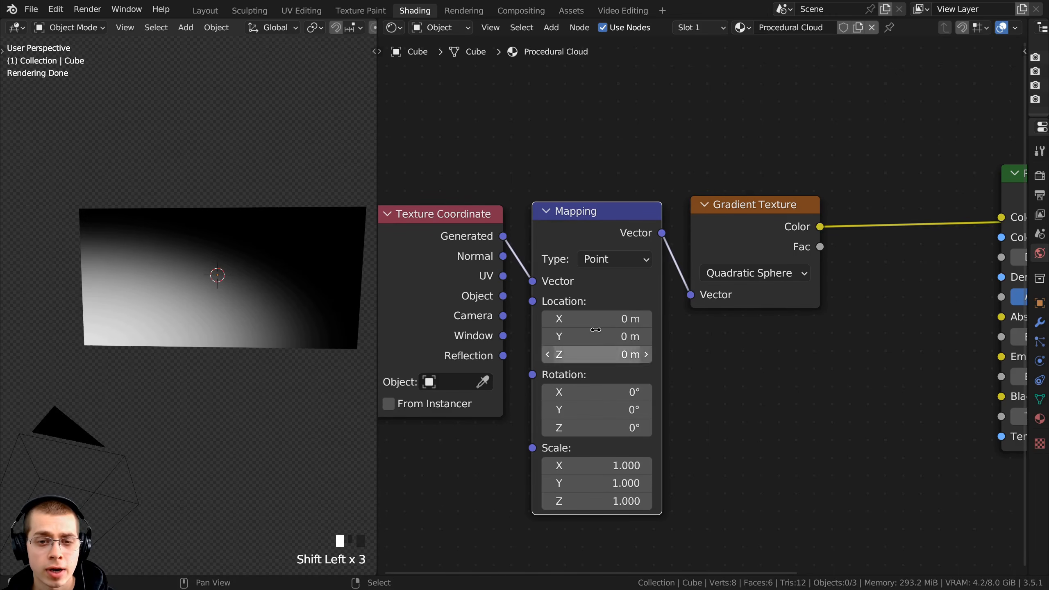
# - Set the Mapping node's X, Y and Z location to -0.5 m to center the gradient
pyautogui.moveTo(594, 335); pyautogui.dragTo(595, 322, button='middle')
pyautogui.moveTo(282, 247); pyautogui.dragTo(248, 291, button='middle')
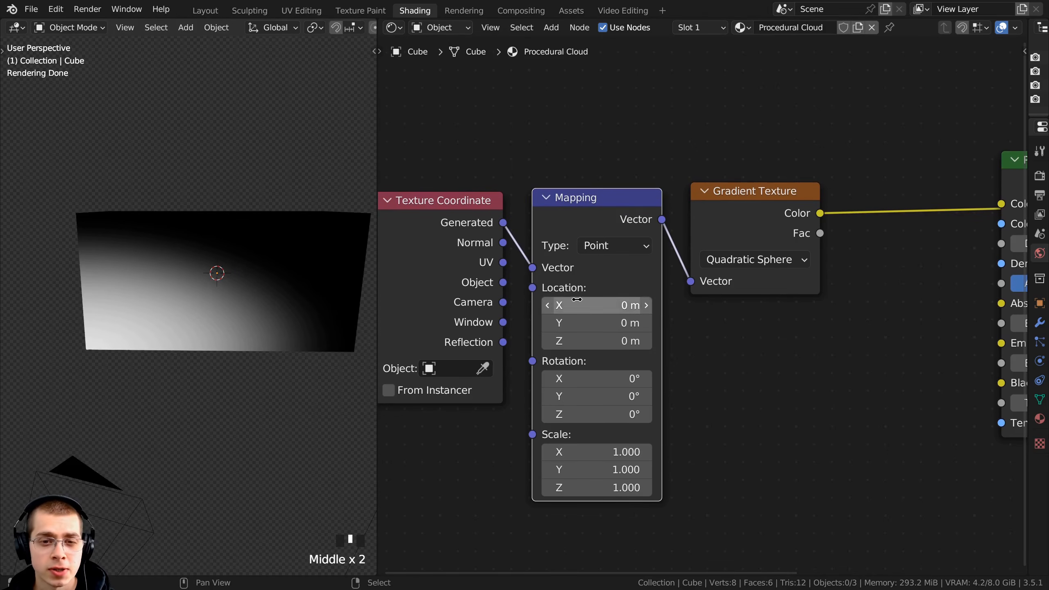
pyautogui.keyDown('shift'); pyautogui.moveTo(589, 301); pyautogui.dragTo(590, 341); pyautogui.keyUp('shift')
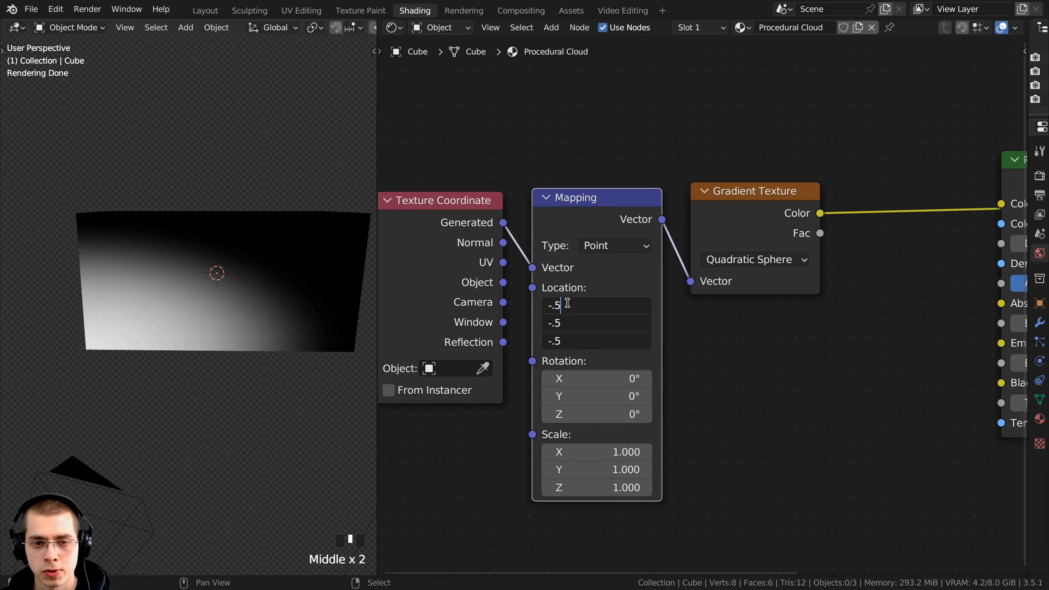
pyautogui.press('Return')
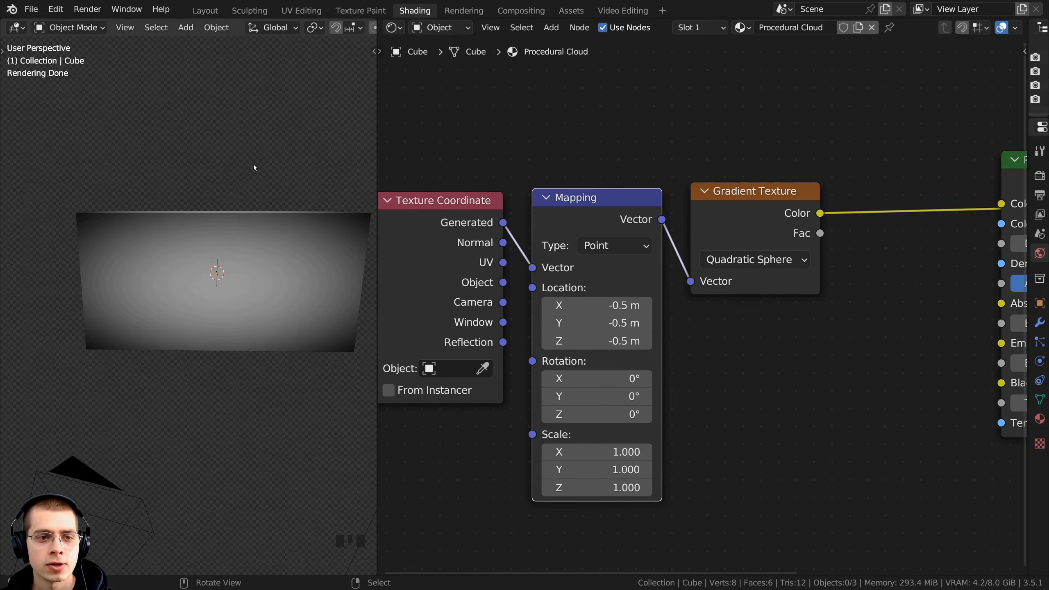
# - Try shifting the centered gradient by varying each of the Mapping node's location values
pyautogui.moveTo(253, 164); pyautogui.dragTo(247, 215, button='middle')
pyautogui.keyDown('shift'); pyautogui.moveTo(595, 304); pyautogui.dragTo(605, 340); pyautogui.keyUp('shift')
pyautogui.rightClick(601, 305)
pyautogui.rightClick(600, 324)
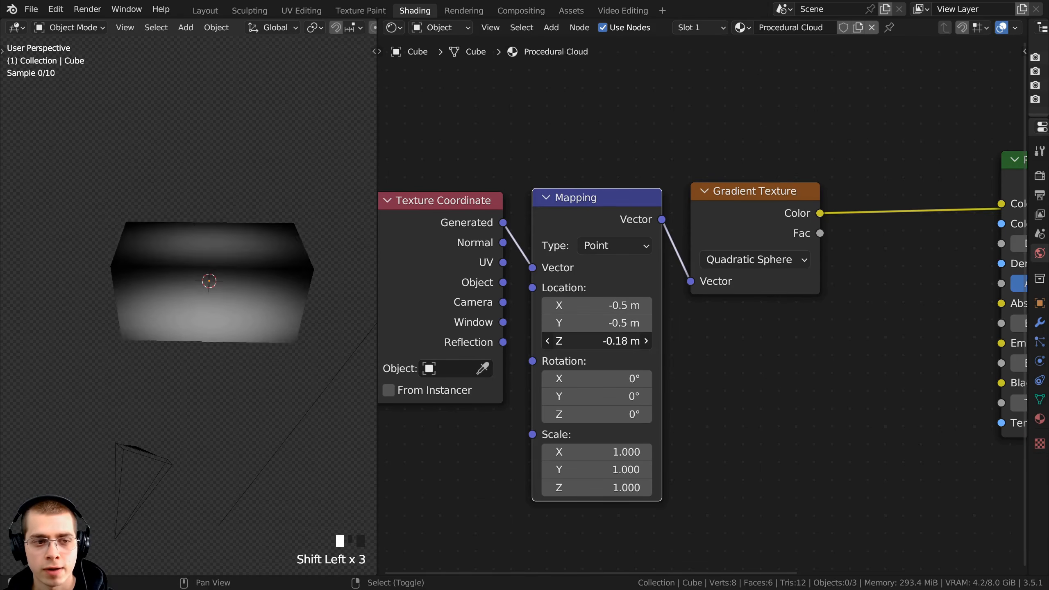
pyautogui.rightClick(605, 341)
# - Add a ColorRamp node on the connection right after the Gradient Texture's color output
pyautogui.moveTo(251, 333); pyautogui.dragTo(187, 279, button='middle')
pyautogui.scroll(3, 211, 267)
pyautogui.moveTo(202, 267); pyautogui.dragTo(195, 222, button='middle')
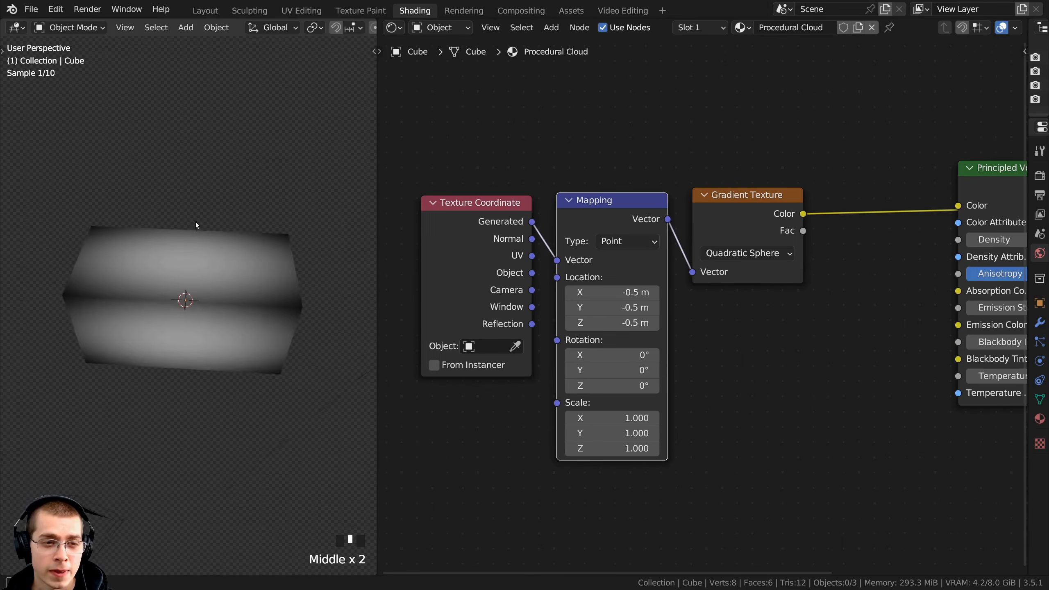
pyautogui.scroll(2, 195, 222)
pyautogui.scroll(-1, 719, 218)
pyautogui.moveTo(727, 208); pyautogui.dragTo(676, 262, button='middle')
pyautogui.hotkey('shift', 'a')
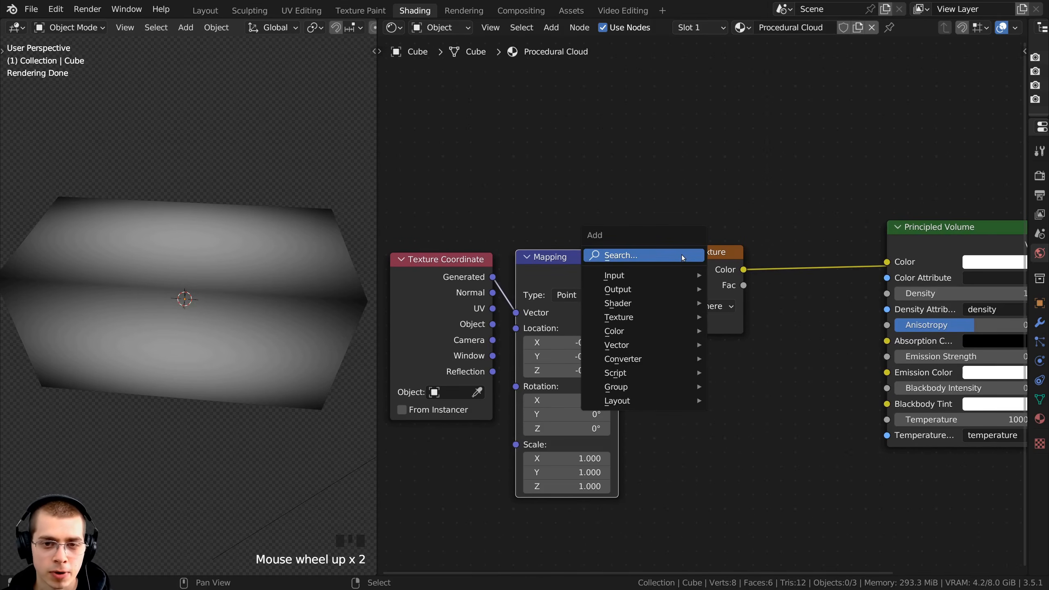
pyautogui.click(682, 255)
pyautogui.write('col')
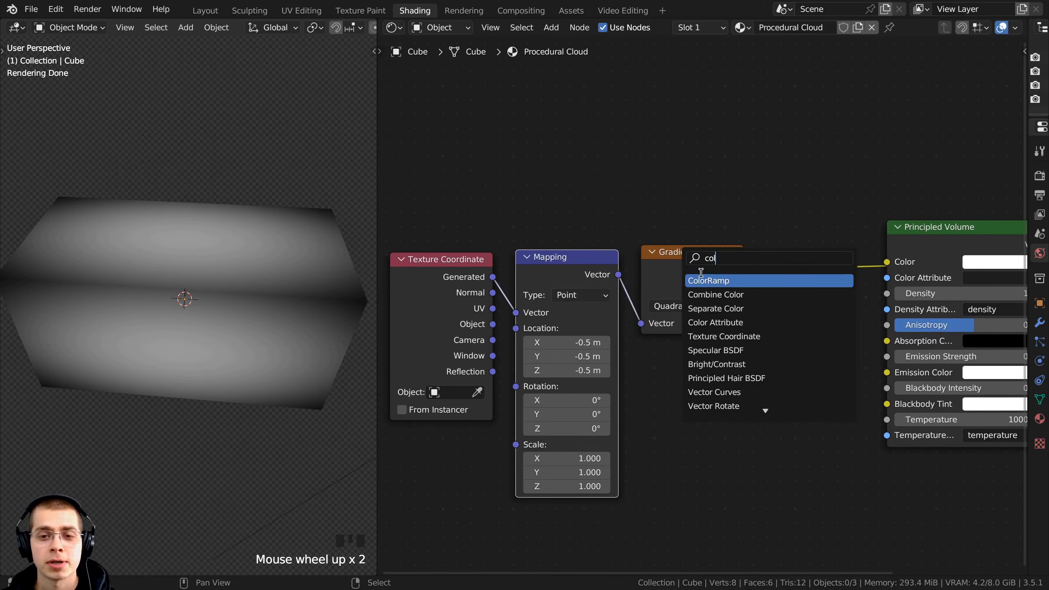
pyautogui.click(707, 281)
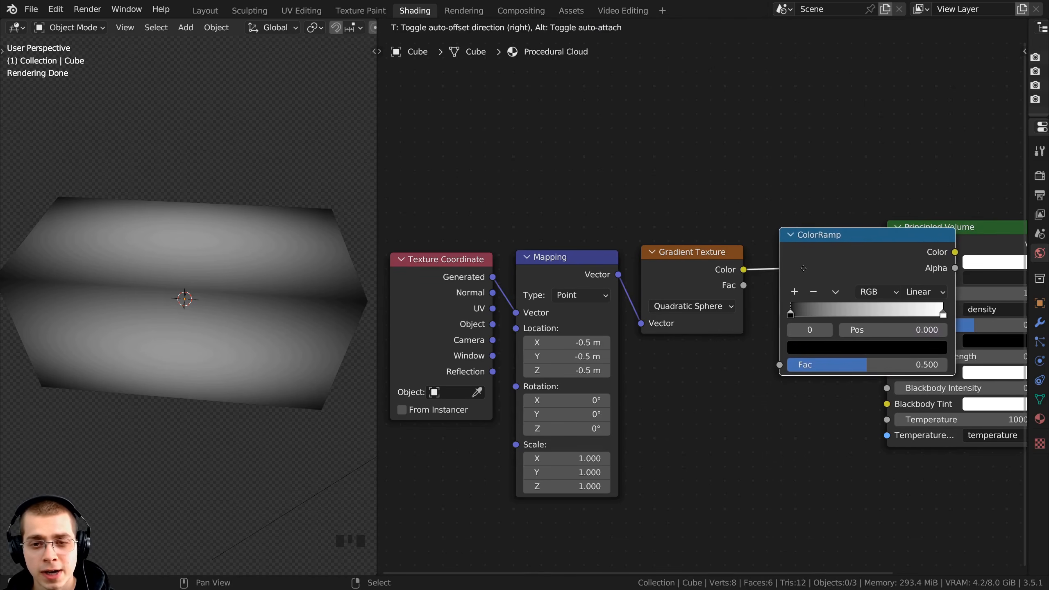
pyautogui.click(828, 260)
pyautogui.moveTo(828, 260); pyautogui.dragTo(792, 255)
# - Move the Texture Coordinate, Mapping, Gradient Texture and ColorRamp nodes together, clear of the Principled Volume node
pyautogui.moveTo(882, 254); pyautogui.dragTo(742, 271, button='middle')
pyautogui.moveTo(562, 189); pyautogui.dragTo(874, 345)
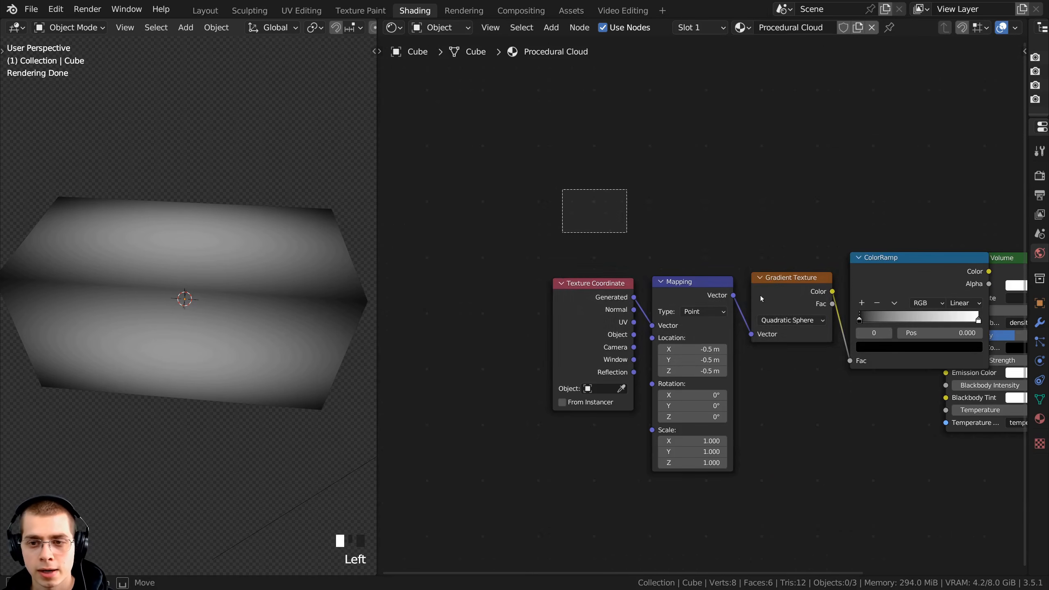
pyautogui.moveTo(870, 292); pyautogui.dragTo(756, 290)
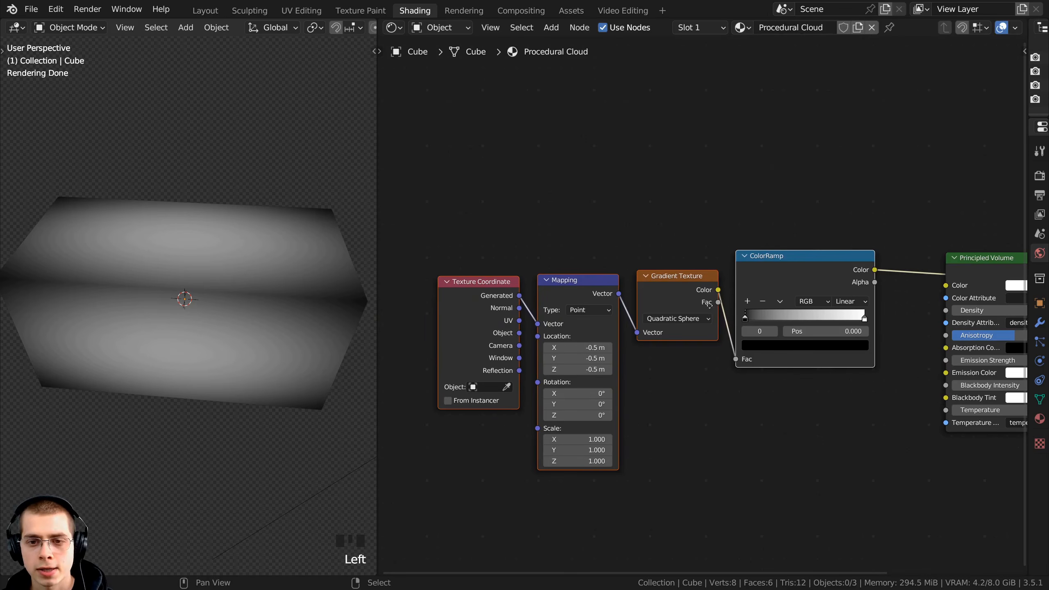
# - Try moving the ColorRamp's black stop to about 0.144 and check the effect on the cube's faces
pyautogui.scroll(1, 710, 307)
pyautogui.moveTo(710, 305); pyautogui.dragTo(626, 305, button='middle')
pyautogui.scroll(1, 628, 305)
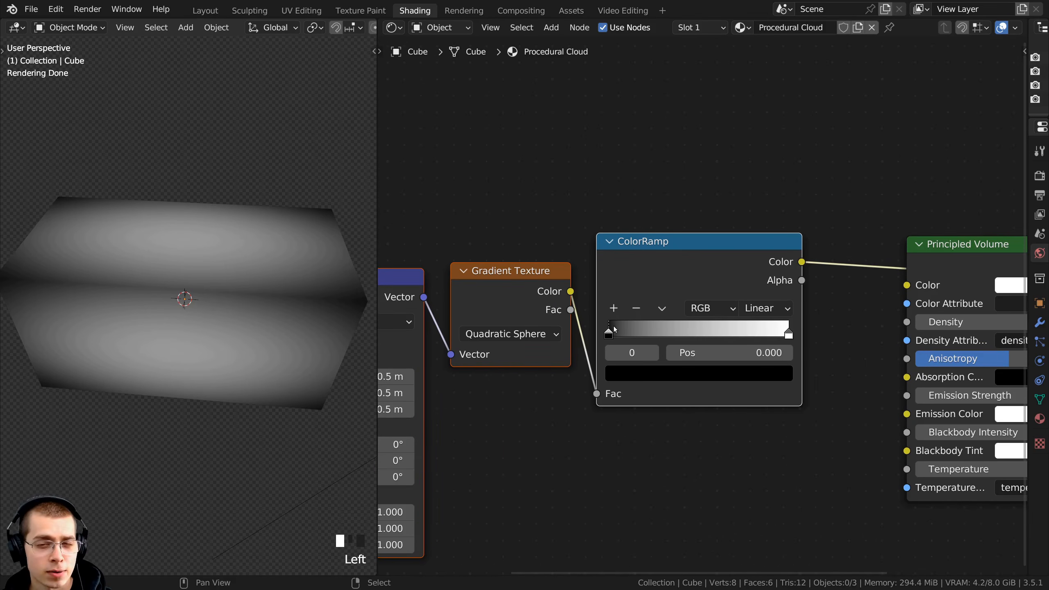
pyautogui.moveTo(614, 328); pyautogui.dragTo(641, 331)
pyautogui.moveTo(355, 372); pyautogui.dragTo(367, 370, button='middle')
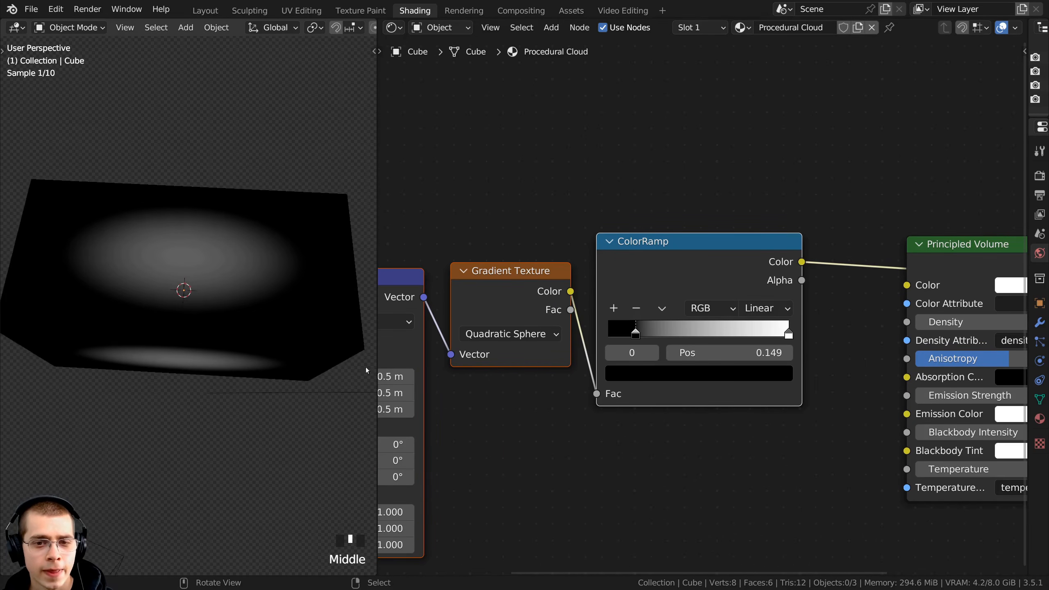
pyautogui.moveTo(644, 336); pyautogui.dragTo(642, 335)
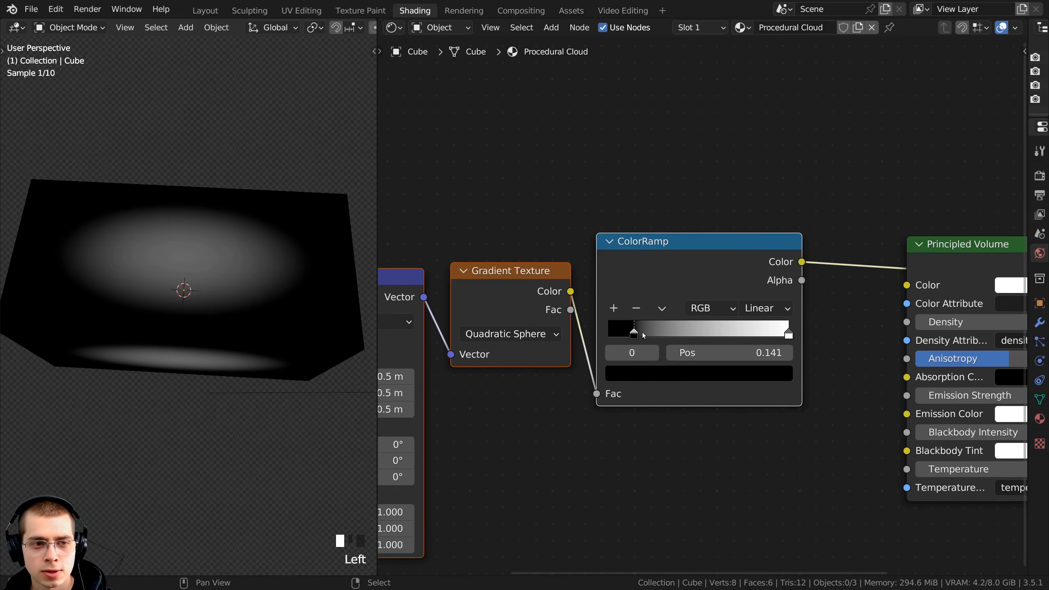
pyautogui.moveTo(169, 285); pyautogui.dragTo(205, 223, button='middle')
pyautogui.moveTo(259, 254); pyautogui.dragTo(260, 139, button='middle')
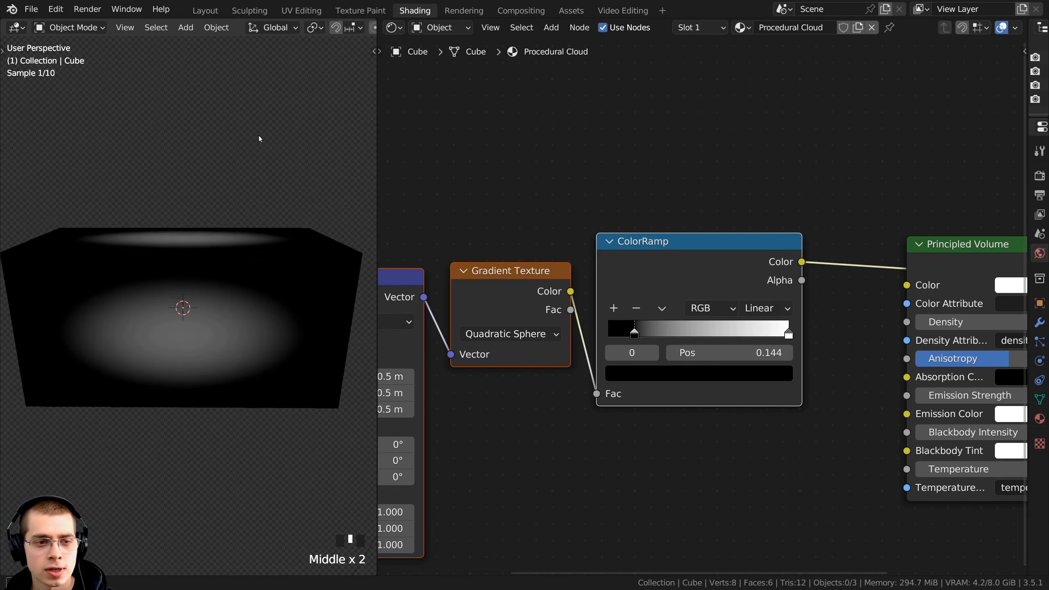
# - Move the ColorRamp's black stop to about 0.339 and its white stop to about 0.429
pyautogui.moveTo(675, 351); pyautogui.dragTo(661, 362, button='middle')
pyautogui.moveTo(621, 342); pyautogui.dragTo(652, 347)
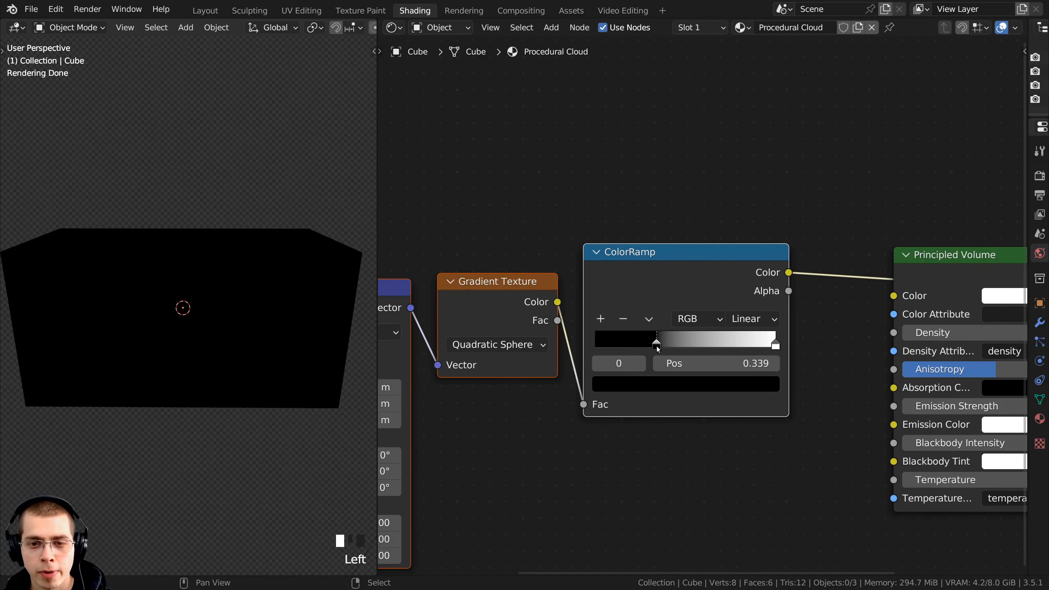
pyautogui.moveTo(291, 337); pyautogui.dragTo(296, 386, button='middle')
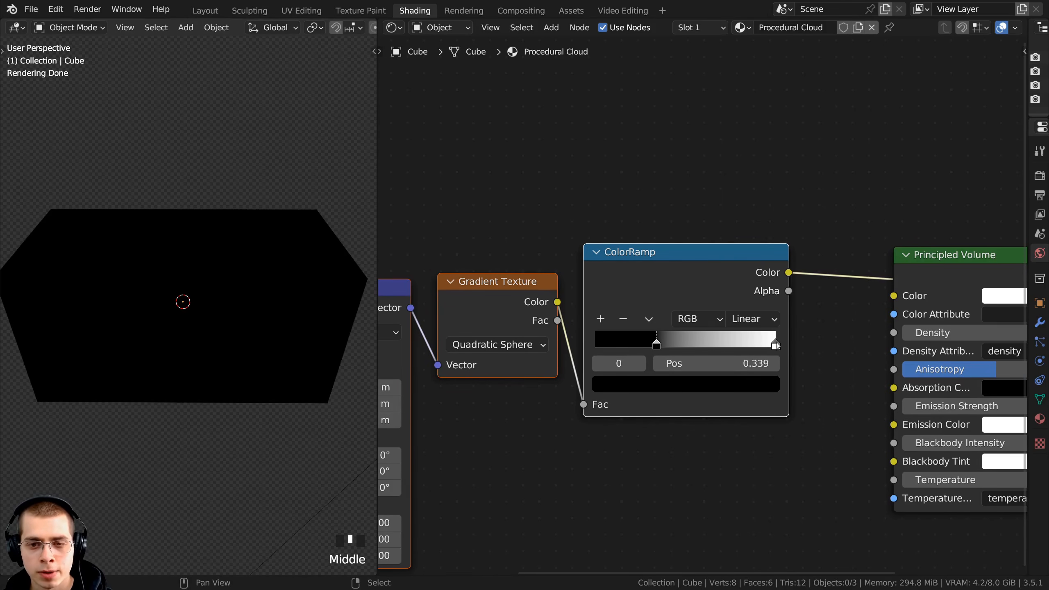
pyautogui.moveTo(775, 346); pyautogui.dragTo(675, 344)
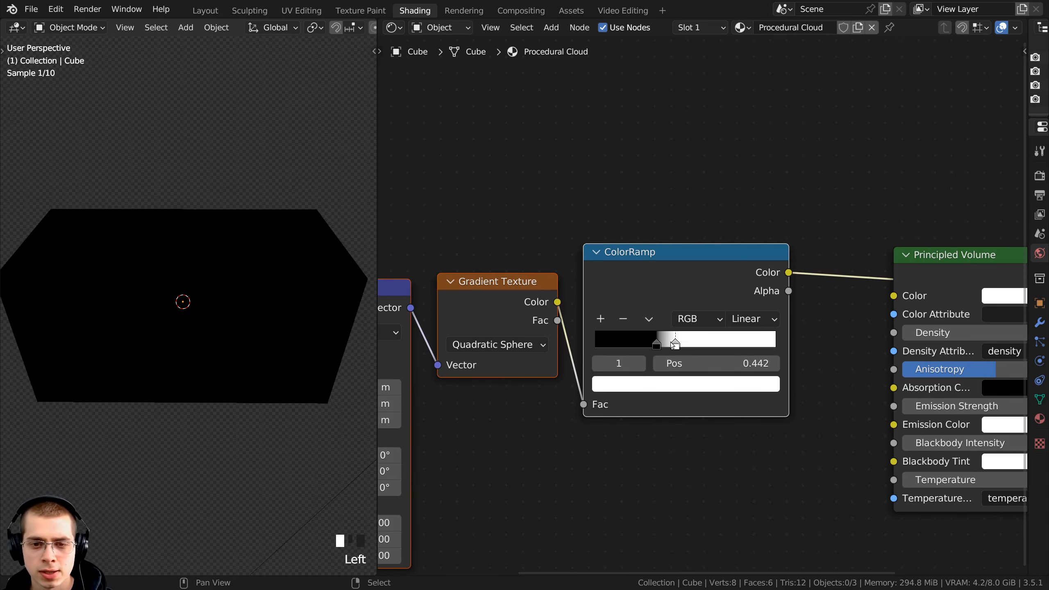
pyautogui.click(672, 341)
# - Examine the ColorRamp preview on the cube up close and from several angles, and select the ramp's black stop
pyautogui.moveTo(214, 330); pyautogui.dragTo(270, 341, button='middle')
pyautogui.scroll(6, 231, 337)
pyautogui.scroll(1, 136, 311)
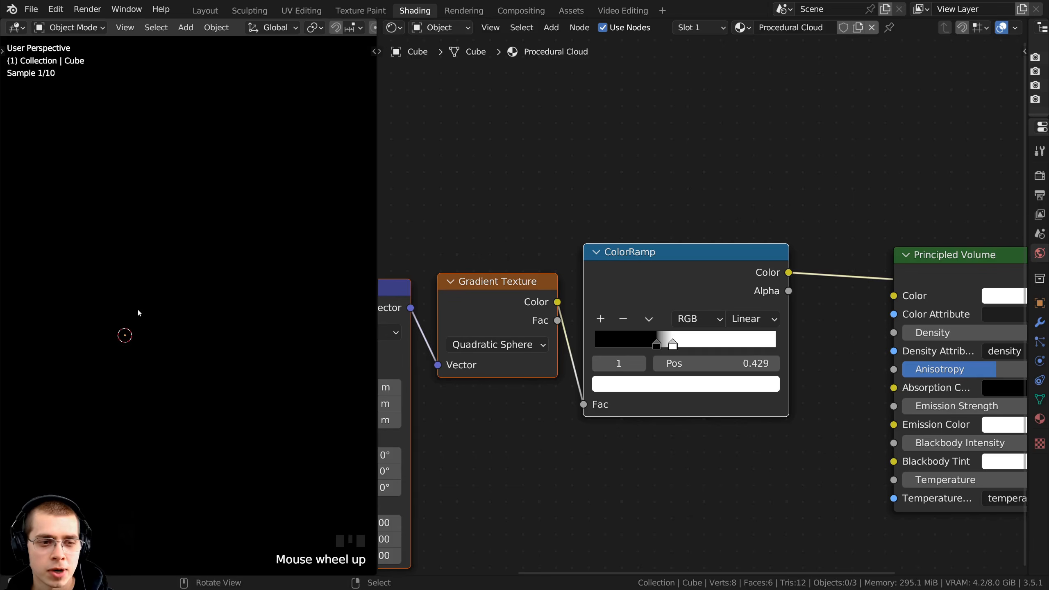
pyautogui.scroll(1, 248, 277)
pyautogui.scroll(-9, 192, 287)
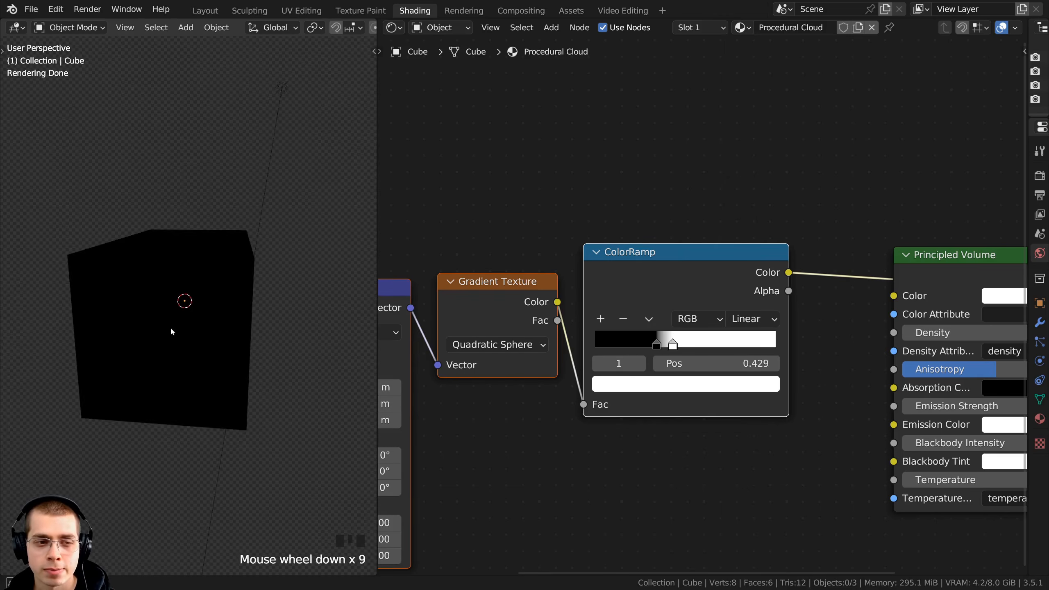
pyautogui.moveTo(171, 328); pyautogui.dragTo(235, 354, button='middle')
pyautogui.scroll(1, 200, 293)
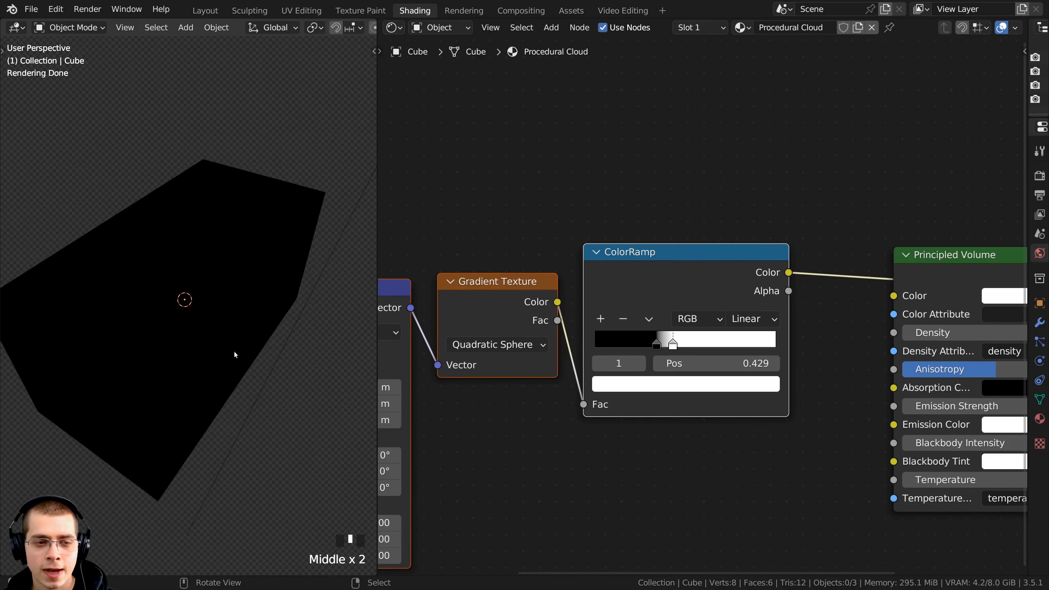
pyautogui.click(635, 343)
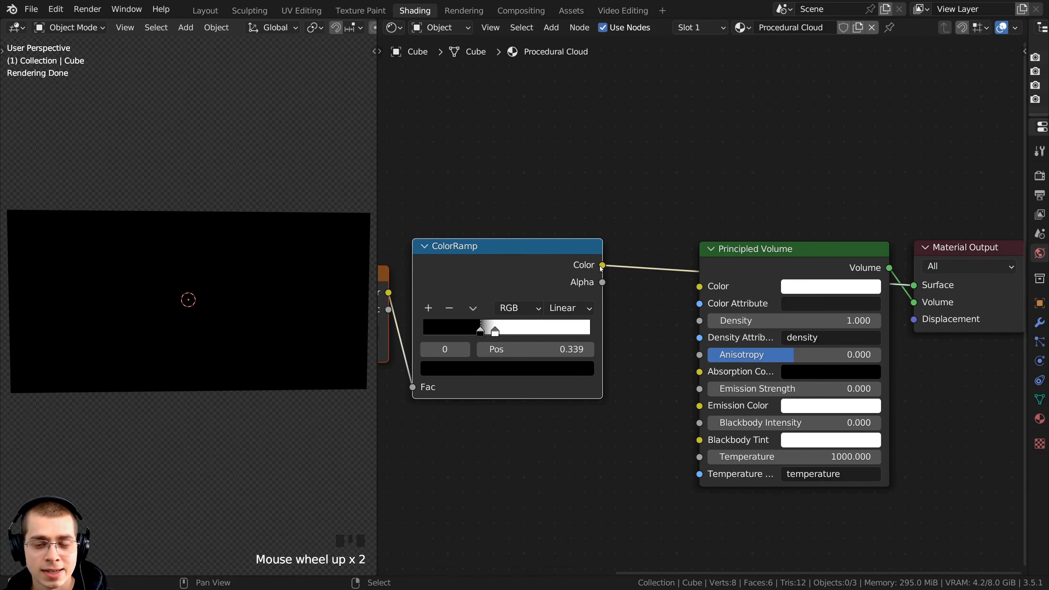
# - Connect the ColorRamp's Color output to the Principled Volume's Density and remove the preview link from the Material Output's Surface input
pyautogui.moveTo(602, 265); pyautogui.dragTo(699, 321)
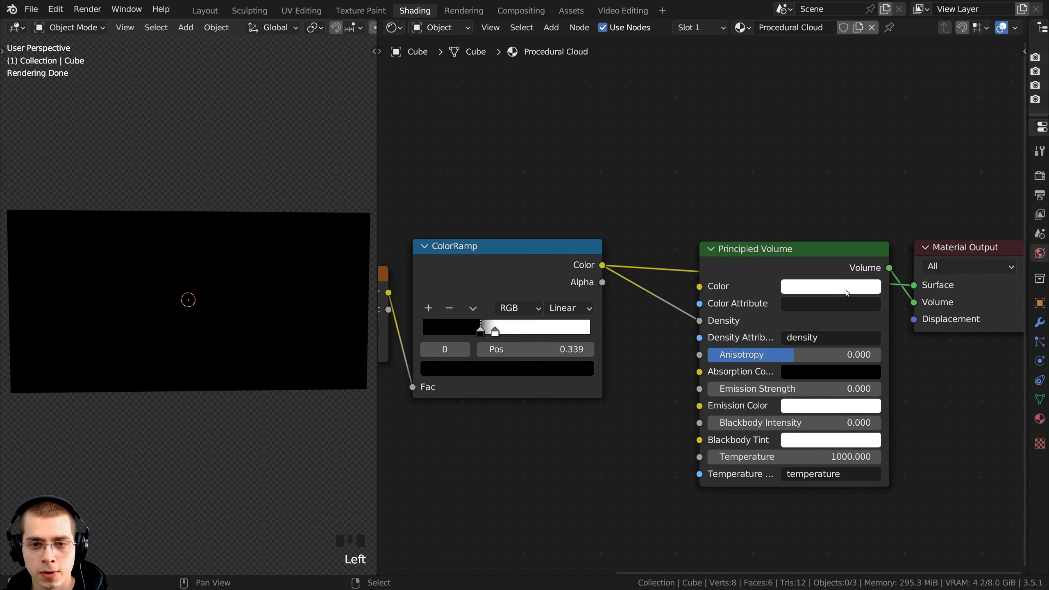
pyautogui.moveTo(914, 290); pyautogui.dragTo(893, 175)
pyautogui.keyDown('ctrl'); pyautogui.moveTo(491, 333); pyautogui.dragTo(496, 336, button='middle'); pyautogui.keyUp('ctrl')
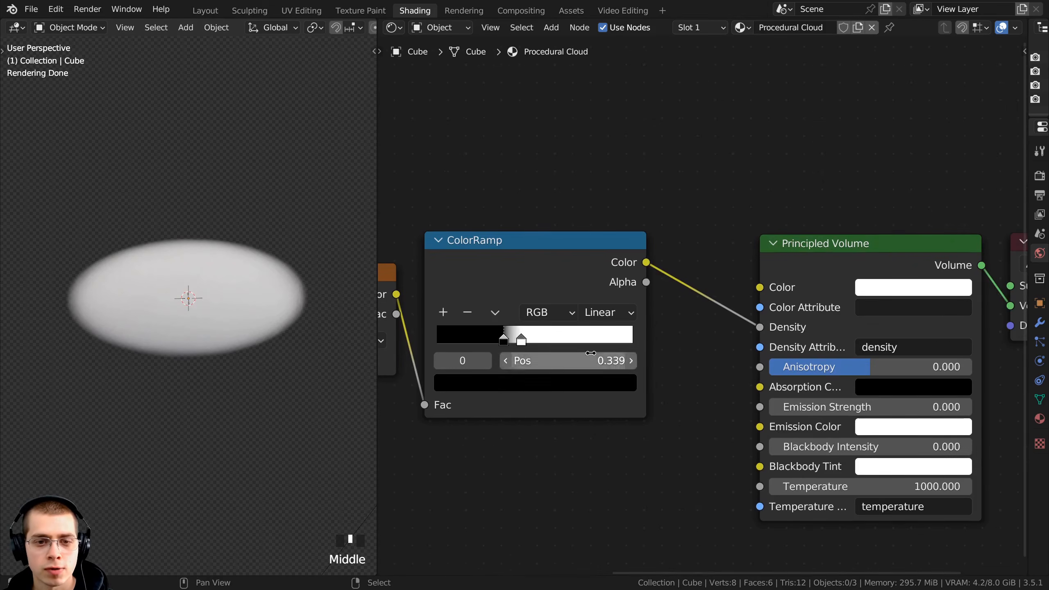
pyautogui.moveTo(521, 340)
pyautogui.mouseDown()
pyautogui.moveTo(623, 341)
pyautogui.moveTo(466, 340)
pyautogui.moveTo(504, 343)
pyautogui.mouseUp()
# - Examine the rendered ellipsoid volume up close and from several angles, and return to the camera view
pyautogui.scroll(-2, 177, 374)
pyautogui.moveTo(177, 374); pyautogui.dragTo(243, 338, button='middle')
pyautogui.rightClick(197, 333)
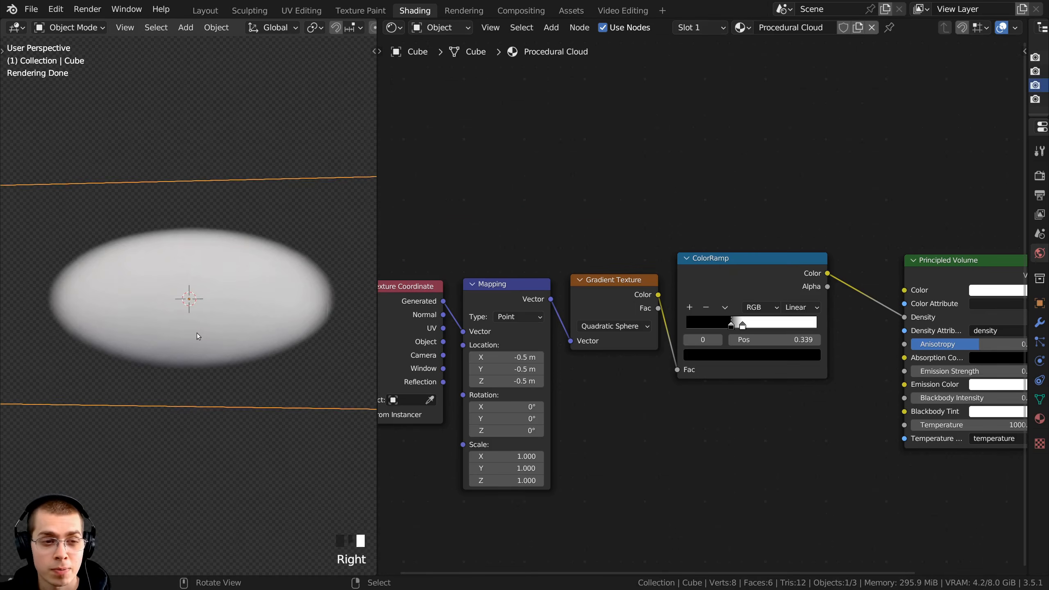
pyautogui.moveTo(196, 333); pyautogui.dragTo(102, 291, button='middle')
pyautogui.moveTo(232, 308); pyautogui.dragTo(282, 350, button='middle')
pyautogui.press('a')
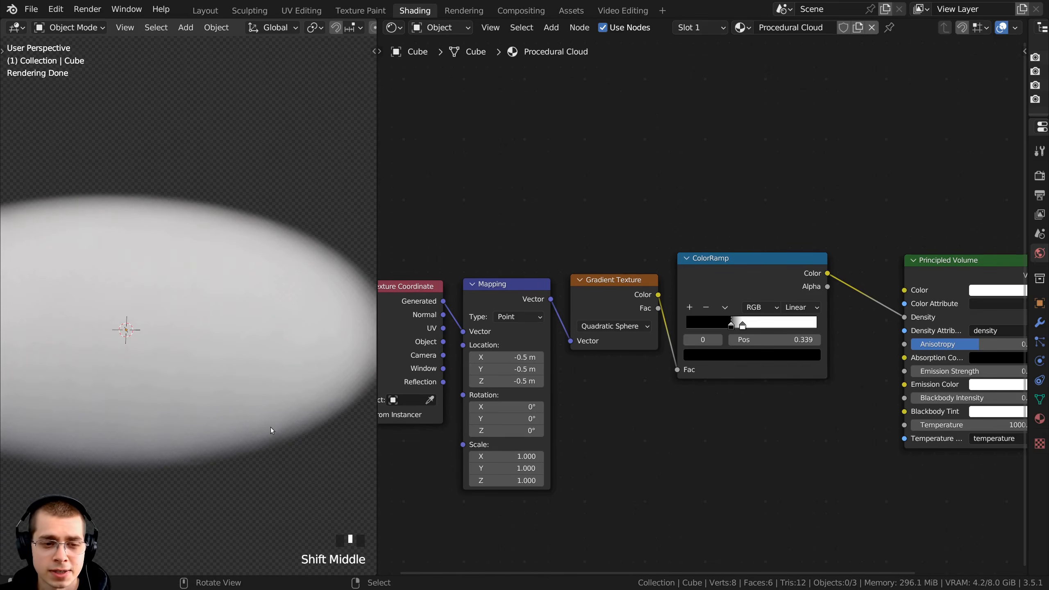
pyautogui.keyDown('shift'); pyautogui.moveTo(227, 410); pyautogui.dragTo(164, 442, button='middle'); pyautogui.keyUp('shift')
pyautogui.scroll(-5, 319, 400)
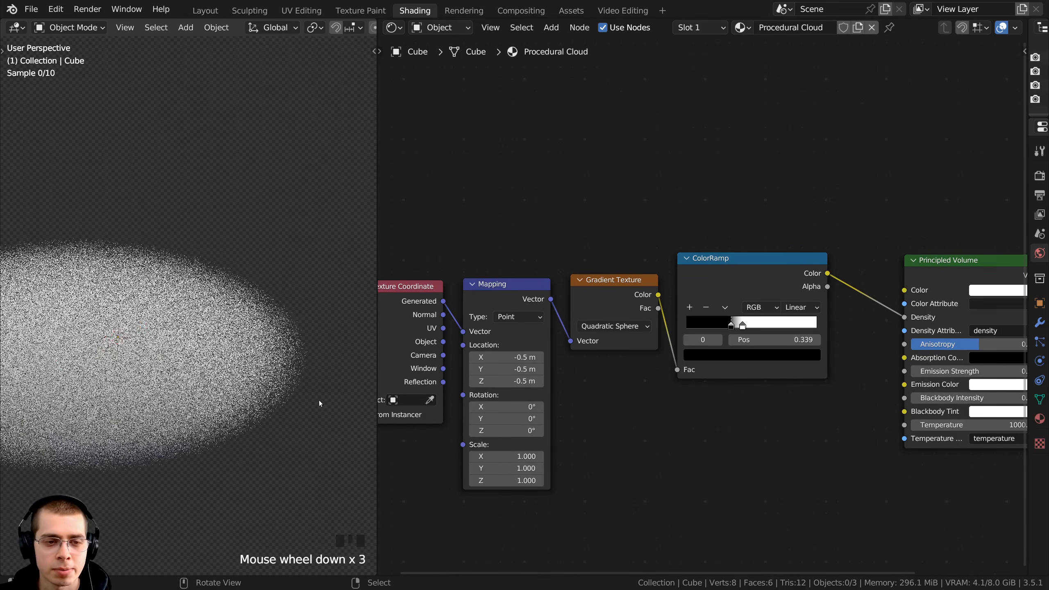
pyautogui.keyDown('shift'); pyautogui.moveTo(153, 274); pyautogui.dragTo(197, 277, button='middle'); pyautogui.keyUp('shift')
pyautogui.scroll(3, 227, 296)
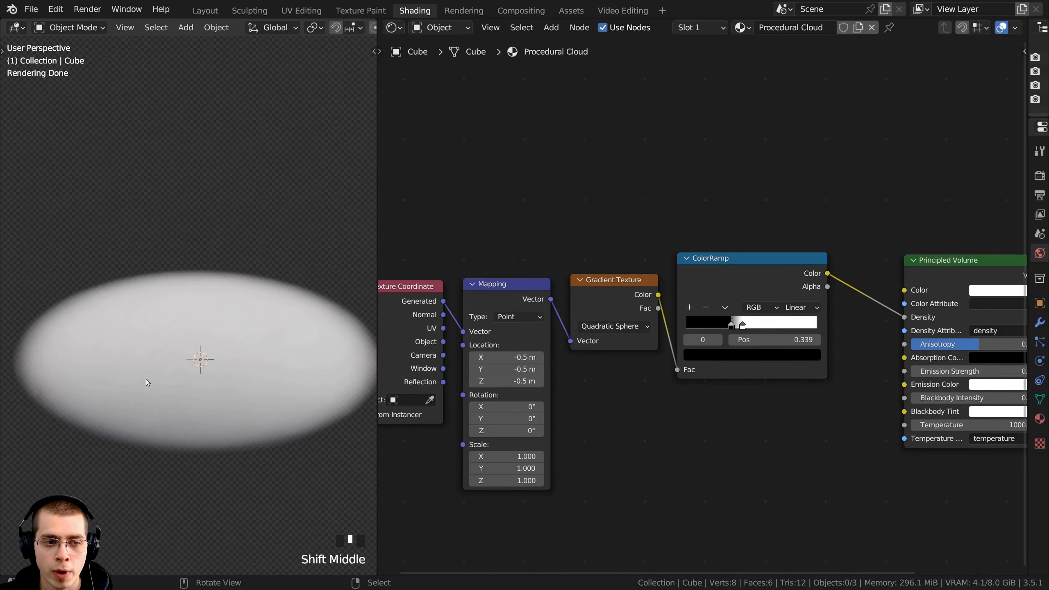
pyautogui.keyDown('shift'); pyautogui.moveTo(147, 383); pyautogui.dragTo(117, 316, button='middle'); pyautogui.keyUp('shift')
pyautogui.scroll(-1, 55, 322)
pyautogui.press('KP_0')
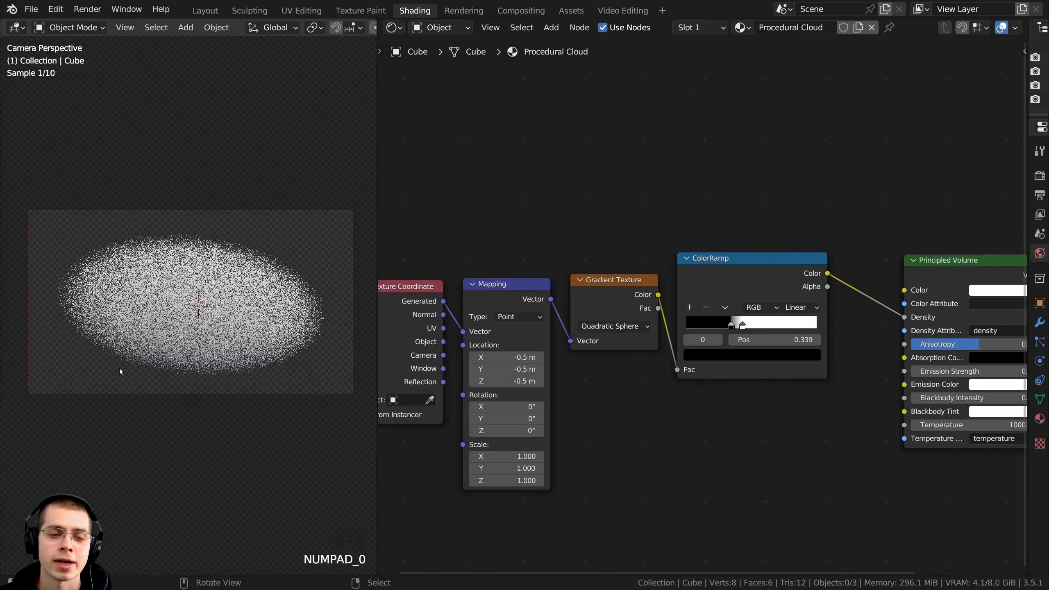
pyautogui.scroll(2, 120, 368)
# - Add a Noise Texture node directly below the Gradient Texture node
pyautogui.hotkey('shift', 'a')
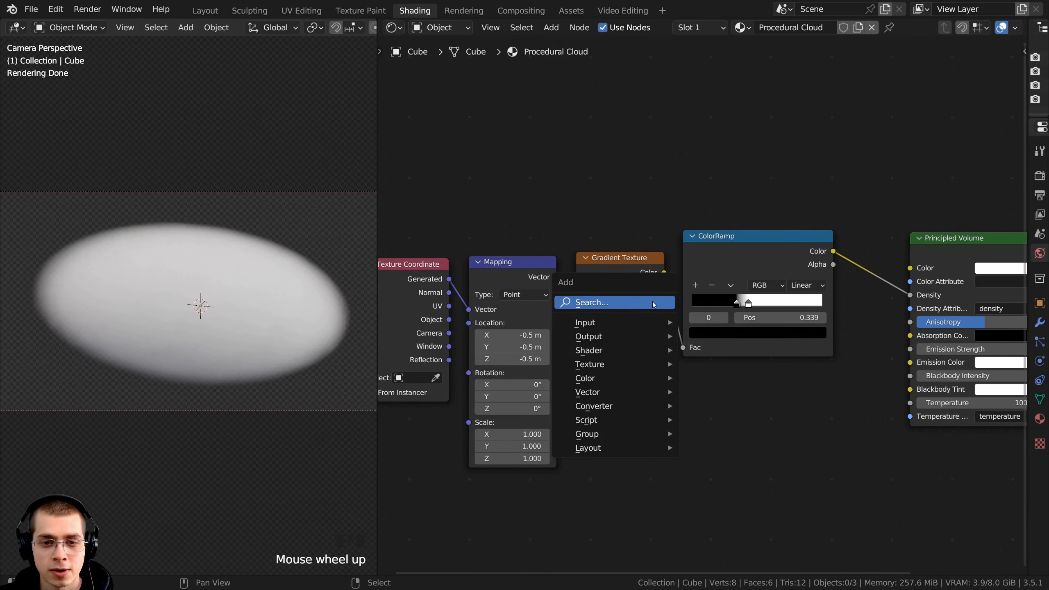
pyautogui.click(653, 304)
pyautogui.write('nois')
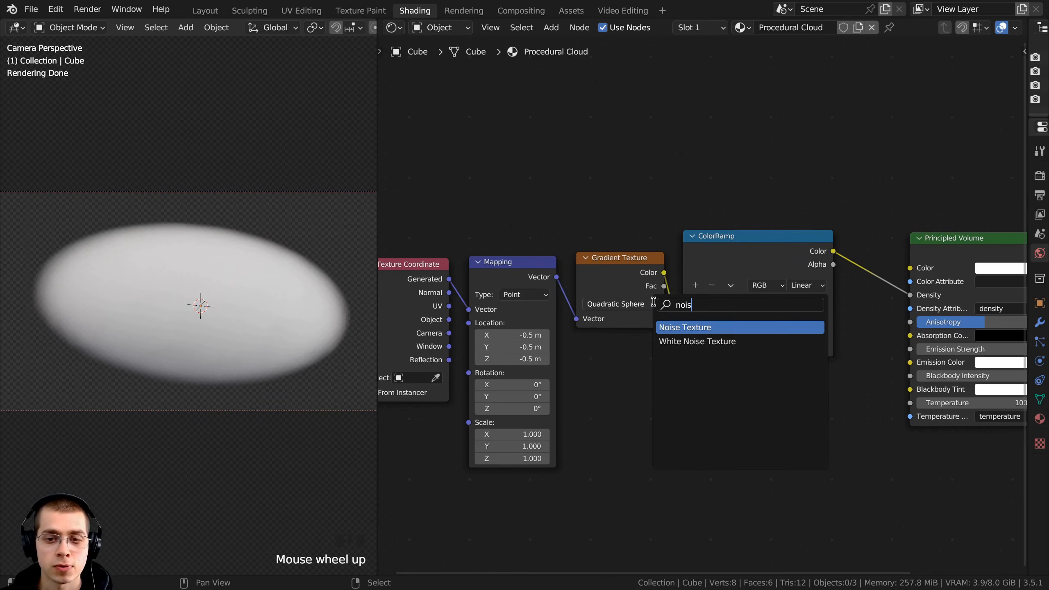
pyautogui.press('Return')
pyautogui.click(576, 352)
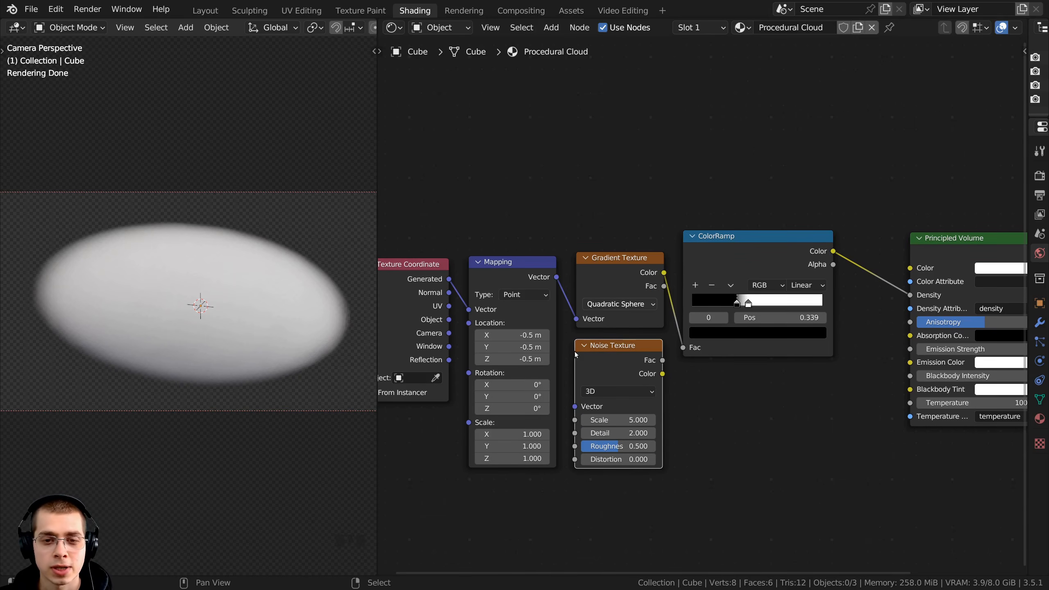
# - Move the Mapping node up above the Texture Coordinate and Gradient Texture nodes to make room beside the Noise Texture
pyautogui.moveTo(536, 300); pyautogui.dragTo(576, 321, button='middle')
pyautogui.moveTo(553, 298); pyautogui.dragTo(552, 158)
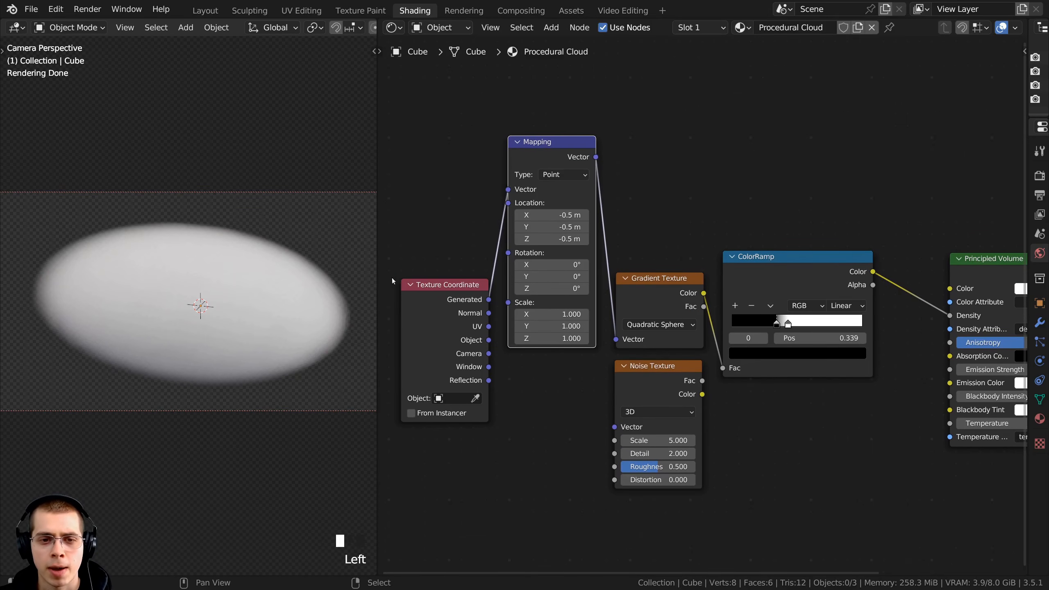
pyautogui.moveTo(415, 313); pyautogui.dragTo(409, 316)
pyautogui.moveTo(653, 355); pyautogui.dragTo(707, 301, button='middle')
pyautogui.scroll(2, 708, 301)
pyautogui.click(726, 329)
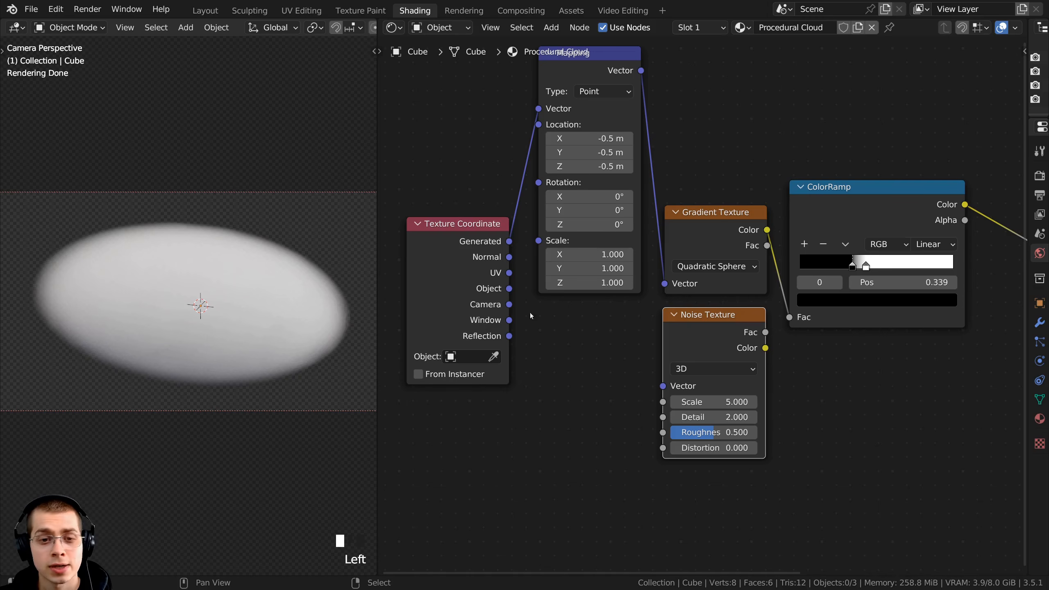
# - Connect the Texture Coordinate's Object output to the Noise Texture's Vector input and preview the noise on the cube
pyautogui.moveTo(508, 291); pyautogui.dragTo(663, 386)
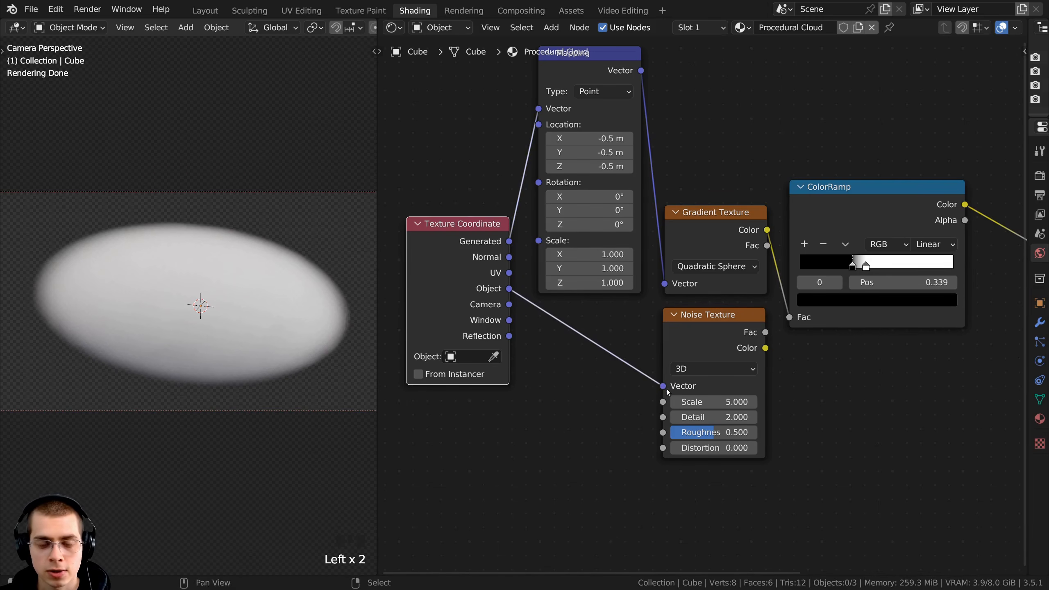
pyautogui.keyDown('ctrl'); pyautogui.keyDown('shift'); pyautogui.click(753, 336); pyautogui.keyUp('shift'); pyautogui.keyUp('ctrl')
pyautogui.scroll(-1, 558, 375)
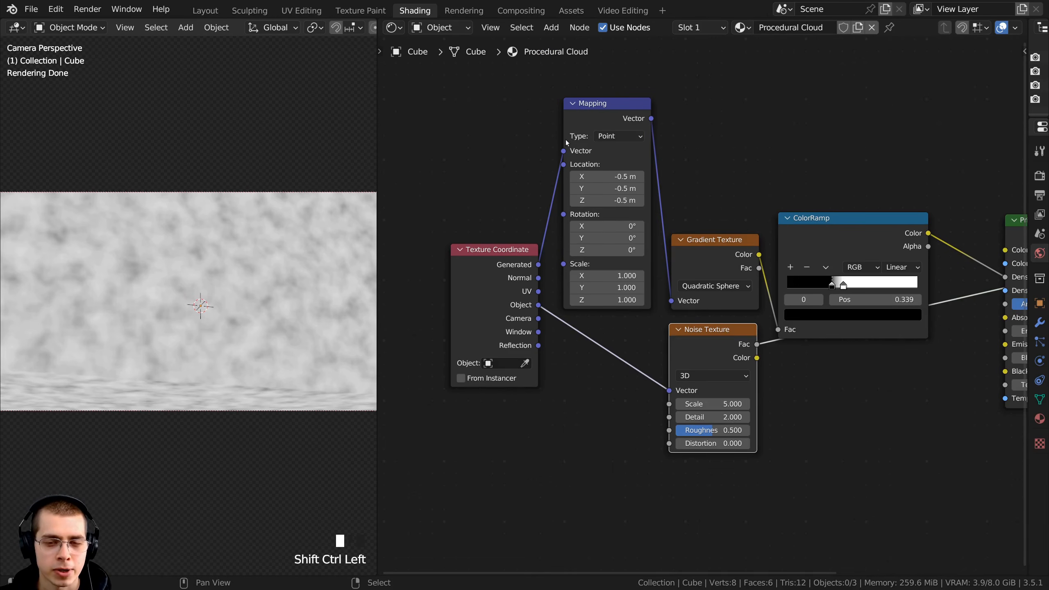
# - Insert a copy of the Mapping node between the Texture Coordinate and Noise Texture nodes, and reset its values to defaults
pyautogui.click(607, 105)
pyautogui.moveTo(608, 105); pyautogui.dragTo(610, 30, button='middle')
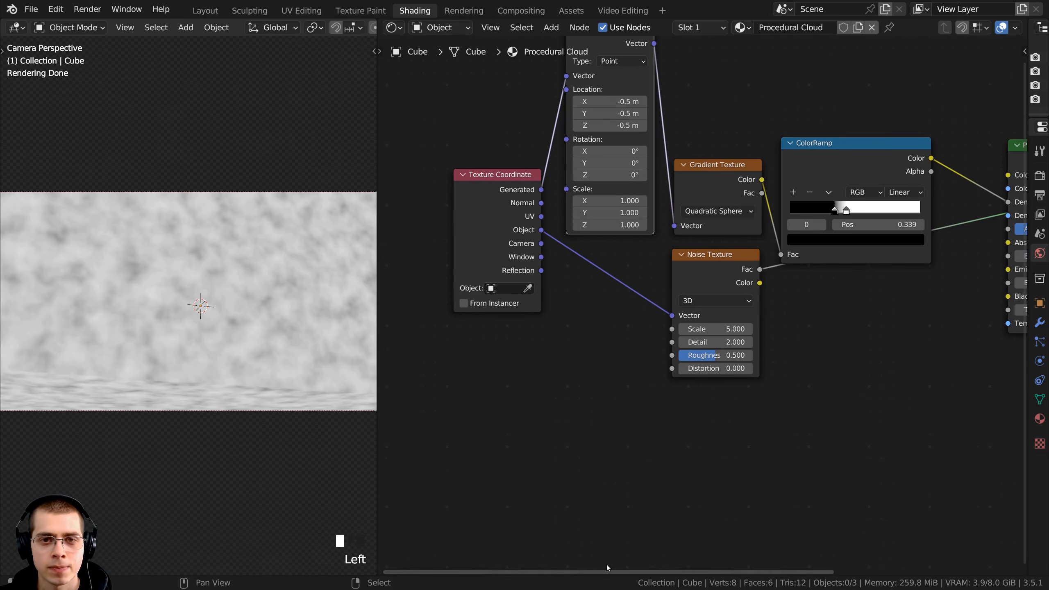
pyautogui.hotkey('shift', 'd')
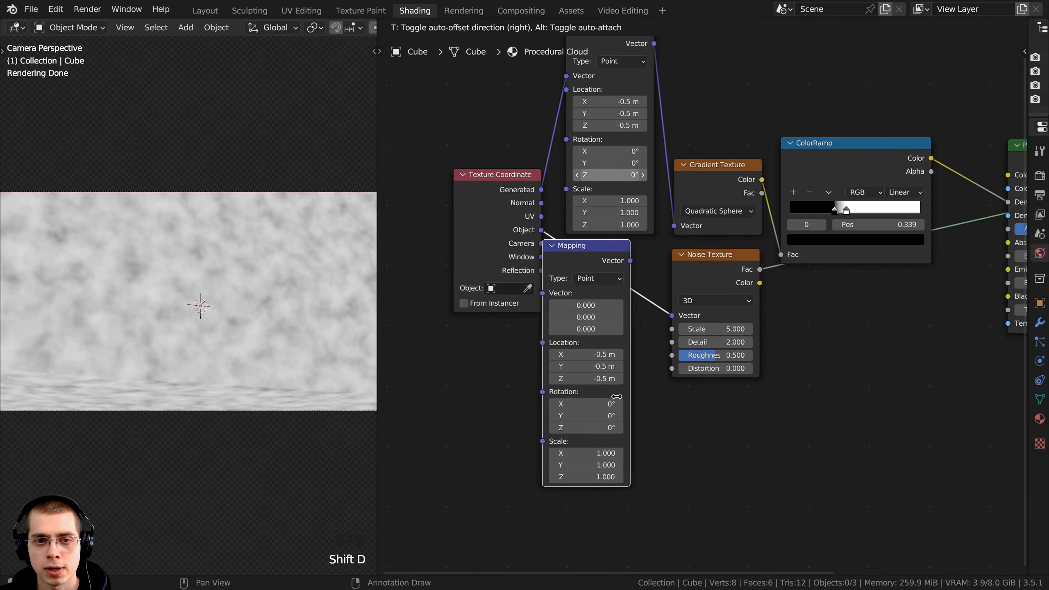
pyautogui.click(625, 400)
pyautogui.moveTo(646, 259); pyautogui.dragTo(629, 258)
pyautogui.moveTo(758, 257); pyautogui.dragTo(704, 257)
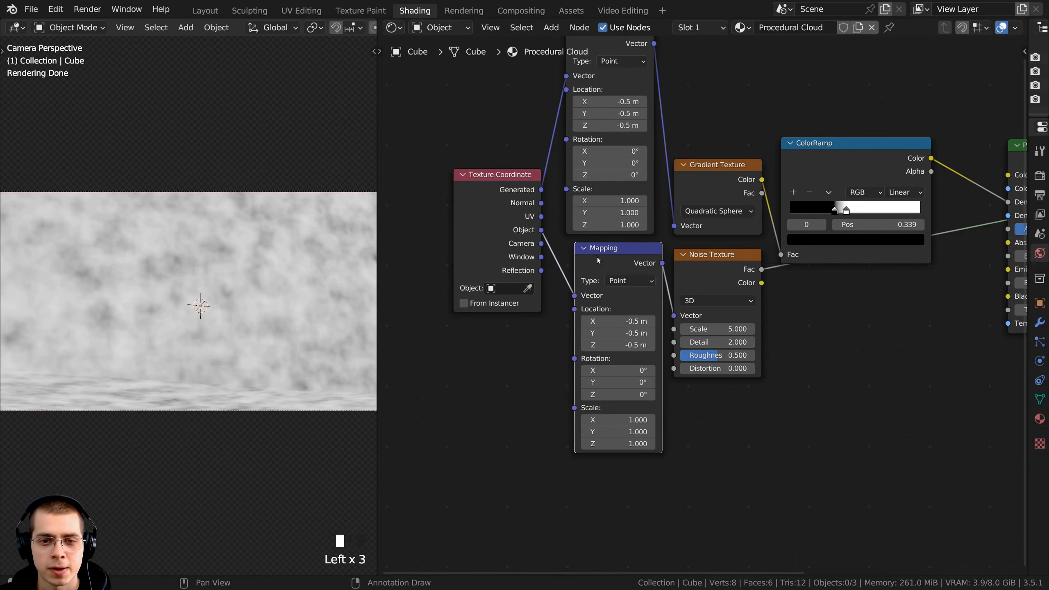
pyautogui.moveTo(596, 260); pyautogui.dragTo(586, 258)
pyautogui.press('BackSpace')
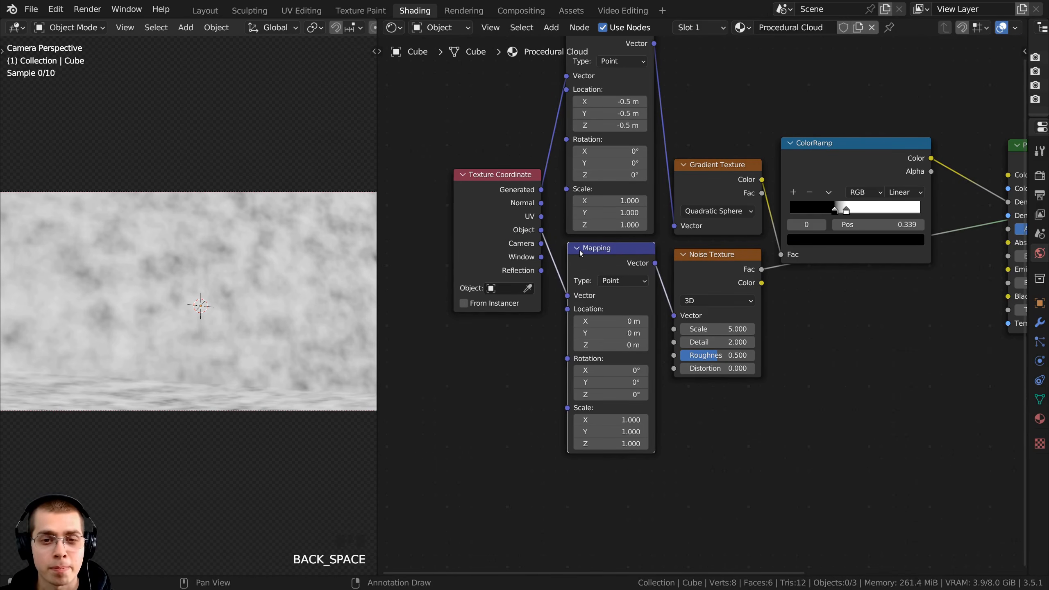
# - Set the Noise Texture's Scale to 2 and Detail to 15
pyautogui.scroll(1, 581, 252)
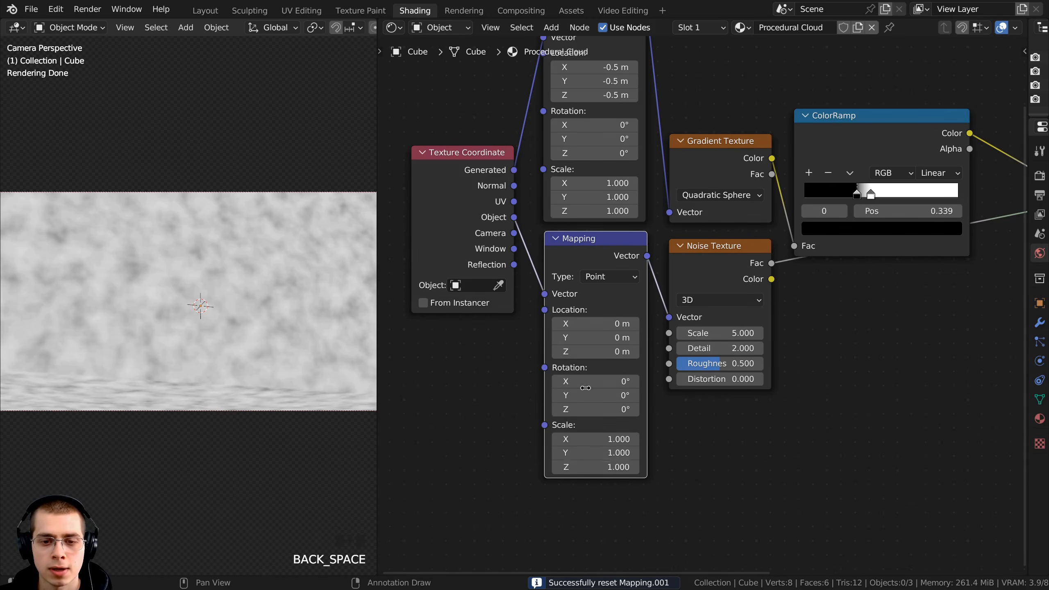
pyautogui.moveTo(687, 393); pyautogui.dragTo(658, 398, button='middle')
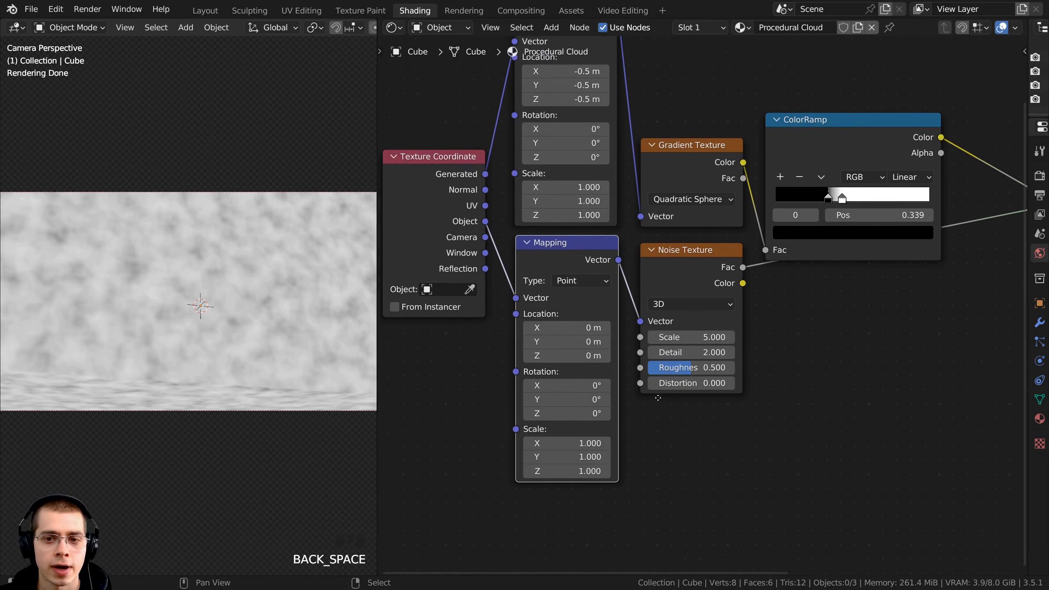
pyautogui.scroll(1, 663, 399)
pyautogui.scroll(1, 687, 285)
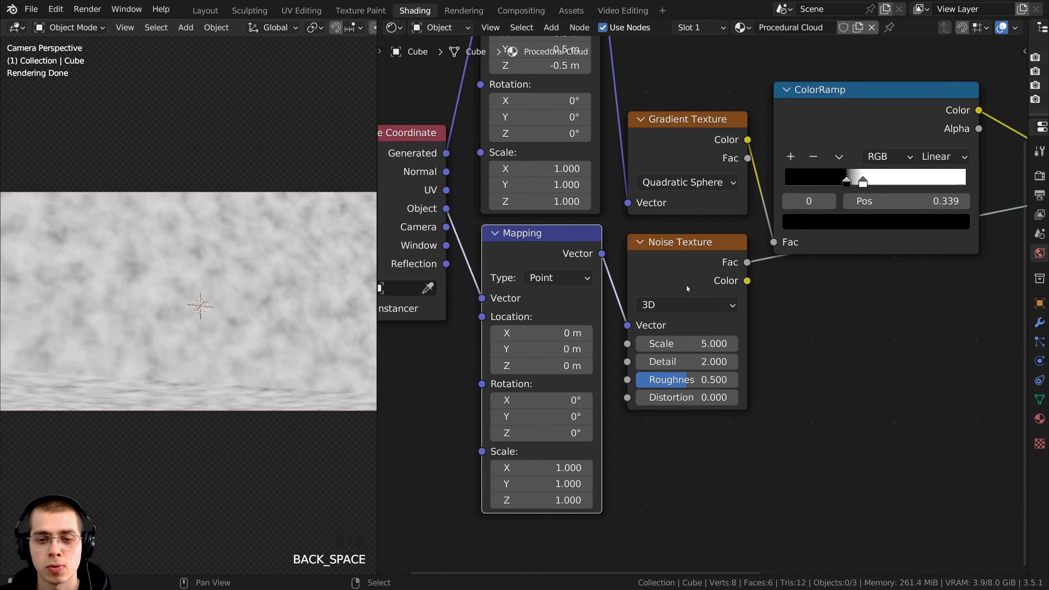
pyautogui.click(685, 344)
pyautogui.write('2')
pyautogui.click(511, 301)
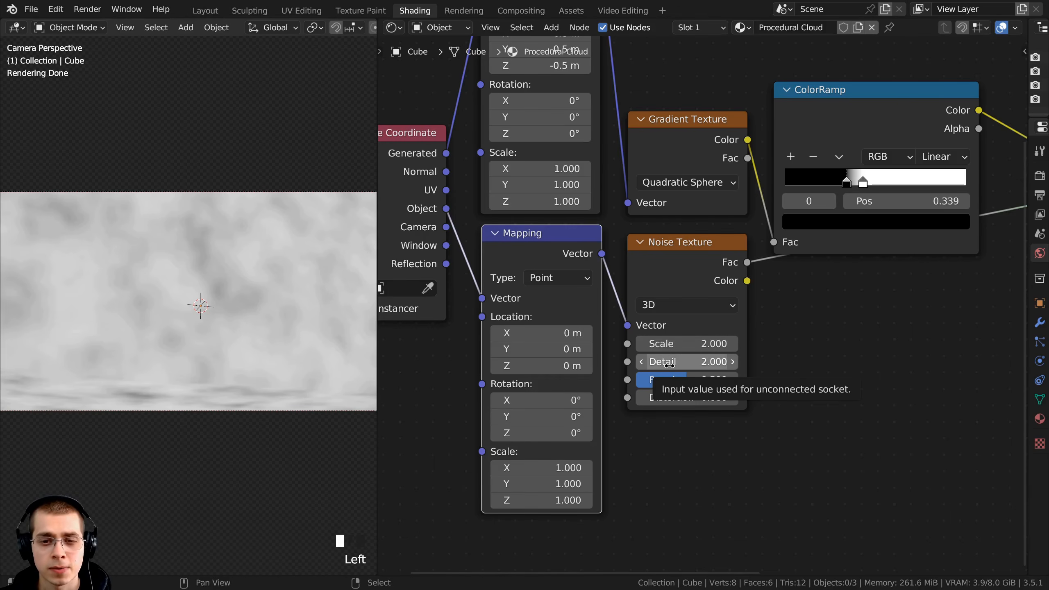
pyautogui.doubleClick(640, 368)
pyautogui.write('15')
pyautogui.press('Return')
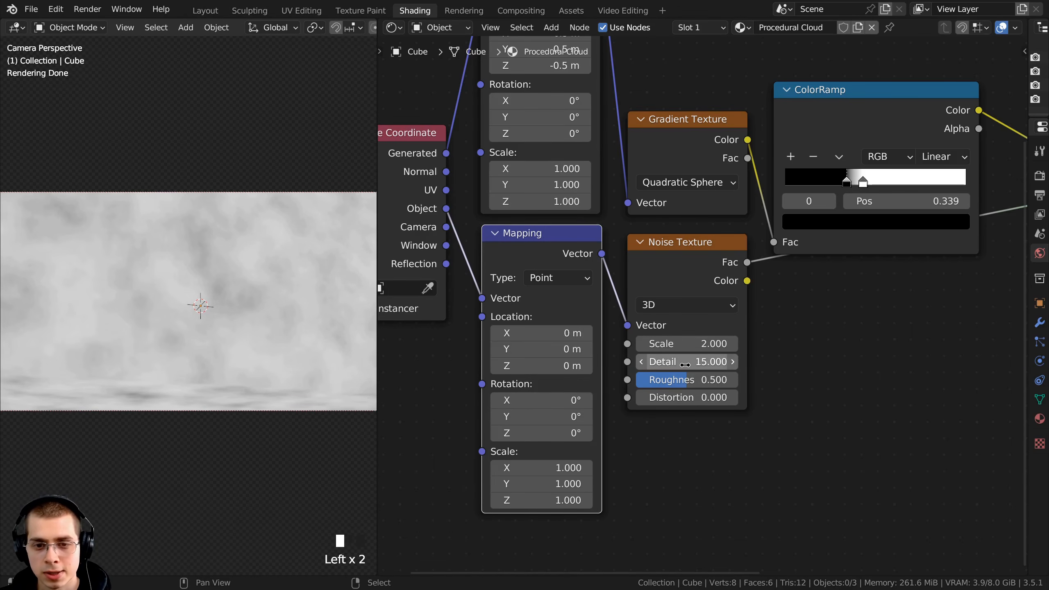
# - Set the Noise Texture's Roughness to 0.55 and Distortion to 0.4
pyautogui.doubleClick(695, 380)
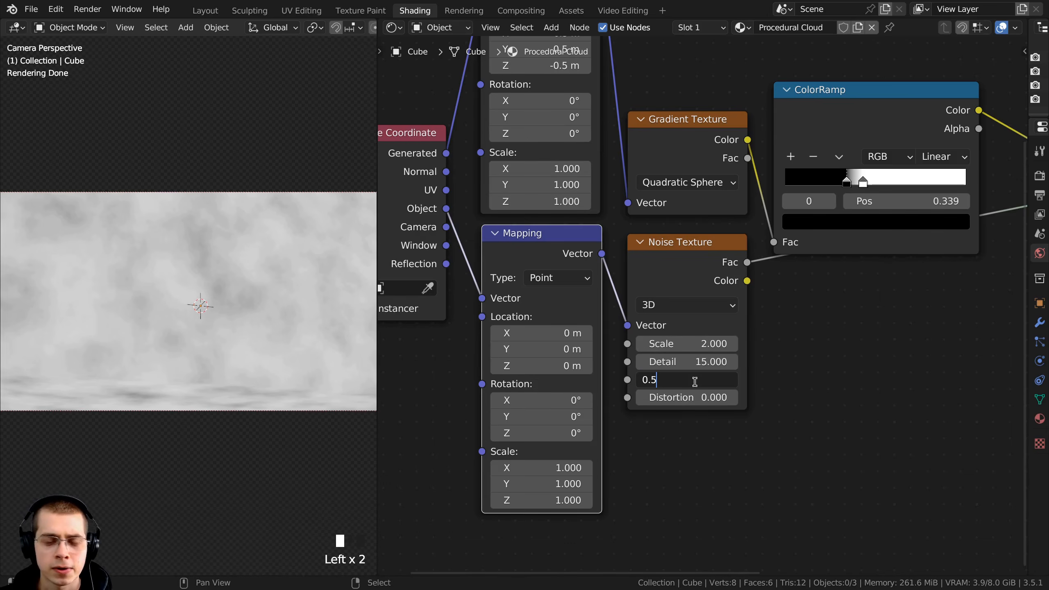
pyautogui.write('5')
pyautogui.press('Return')
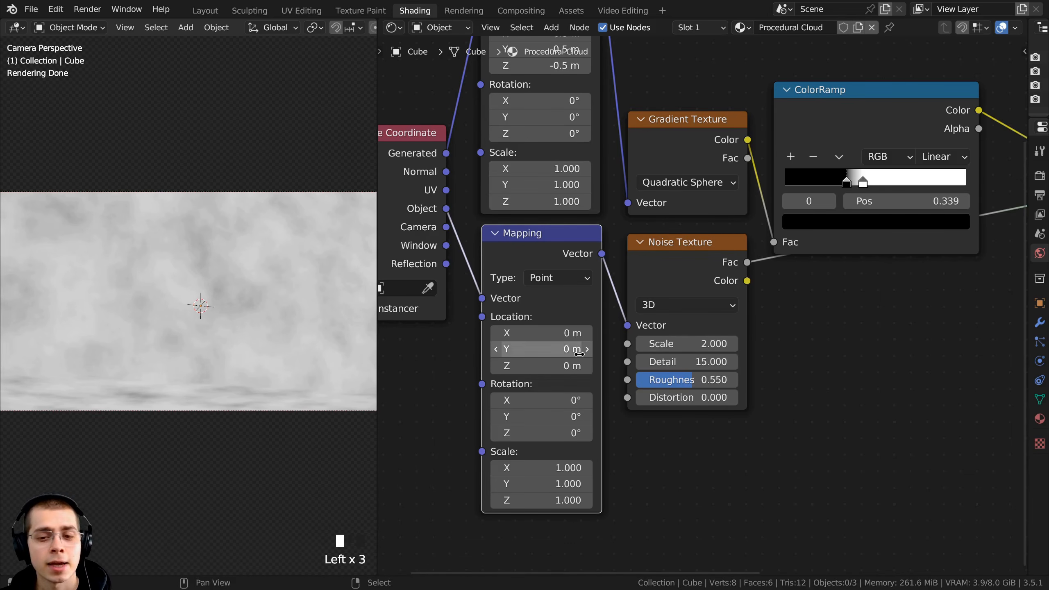
pyautogui.doubleClick(699, 398)
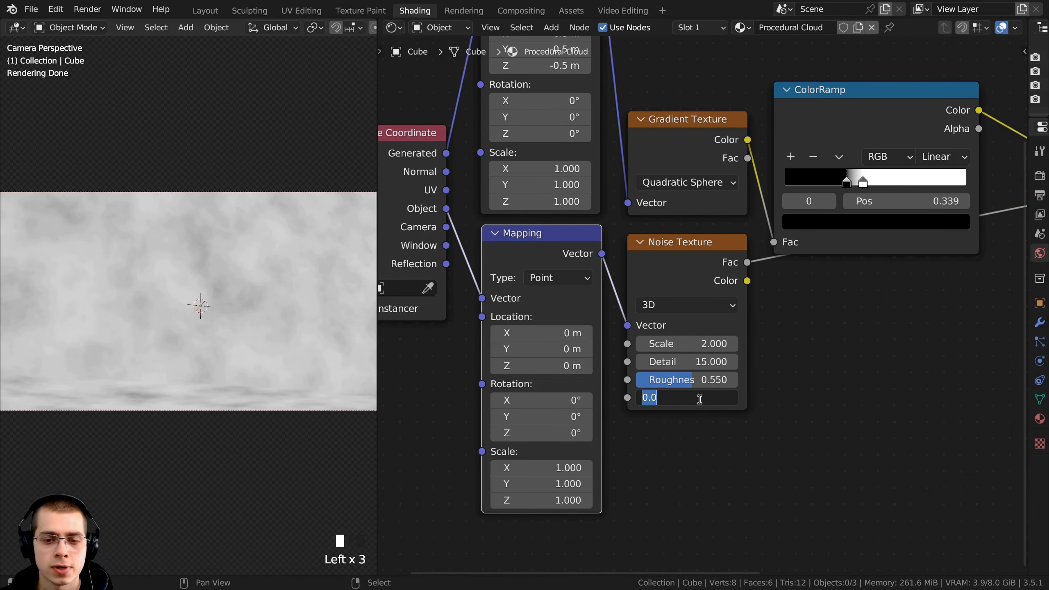
pyautogui.write('.4')
pyautogui.click(699, 399)
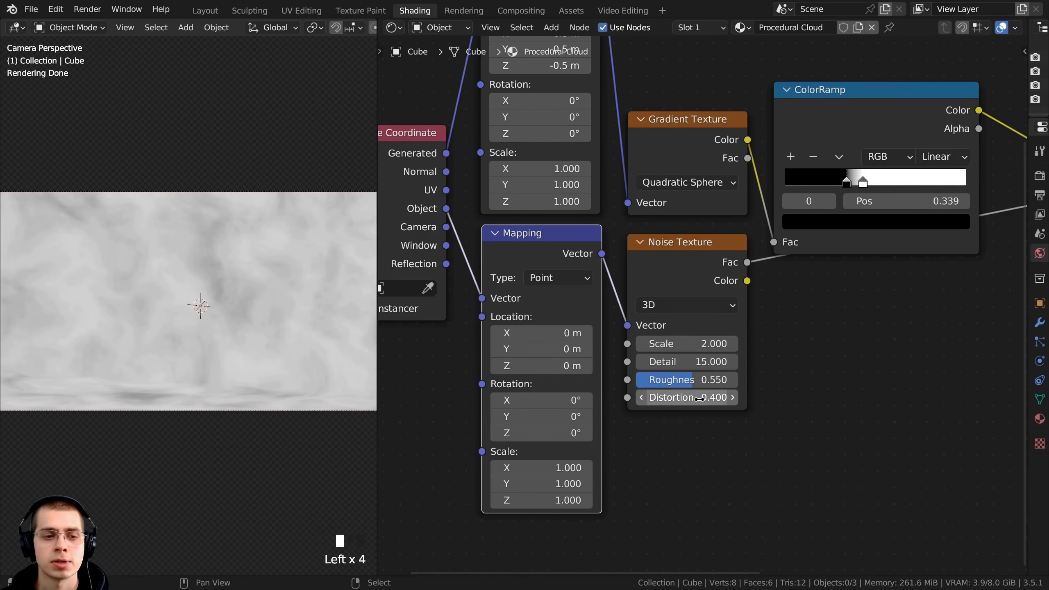
# - Move the ColorRamp, Principled Volume and Material Output nodes together farther from the two texture nodes to open a gap
pyautogui.scroll(-3, 175, 237)
pyautogui.moveTo(175, 237); pyautogui.dragTo(326, 325, button='middle')
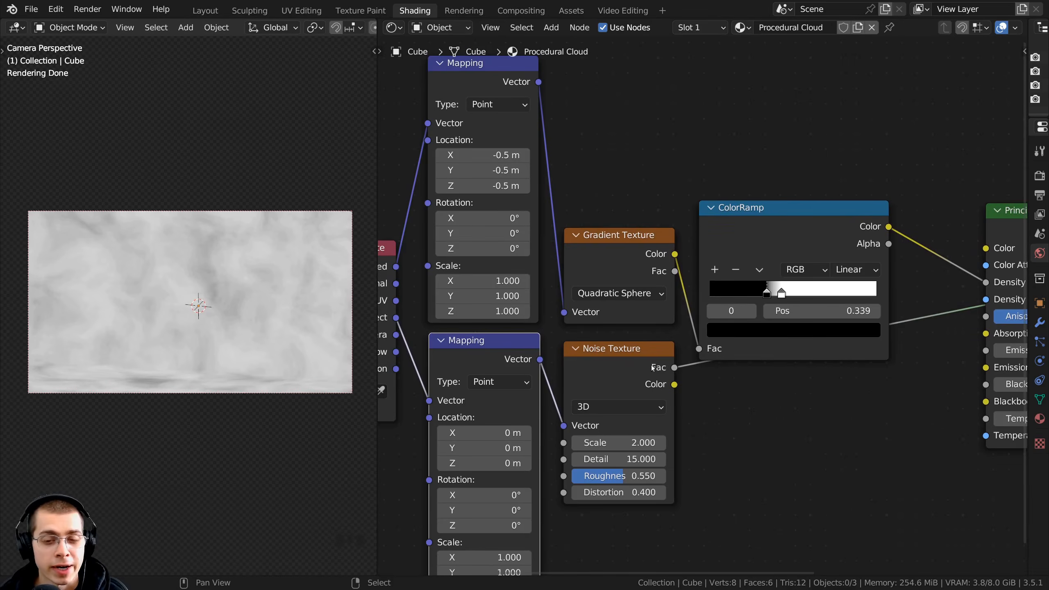
pyautogui.click(649, 367)
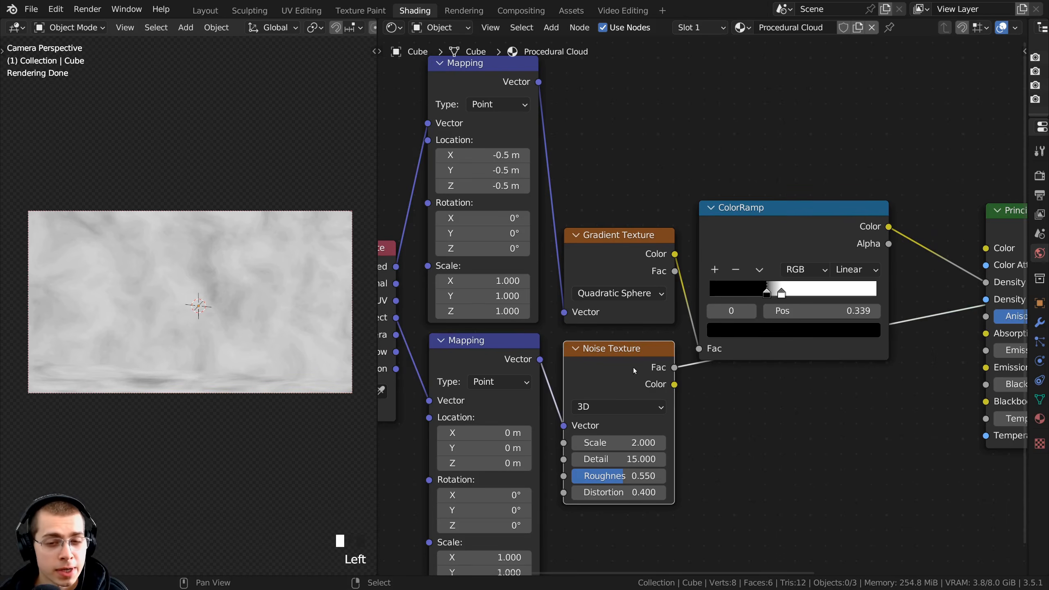
pyautogui.click(613, 274)
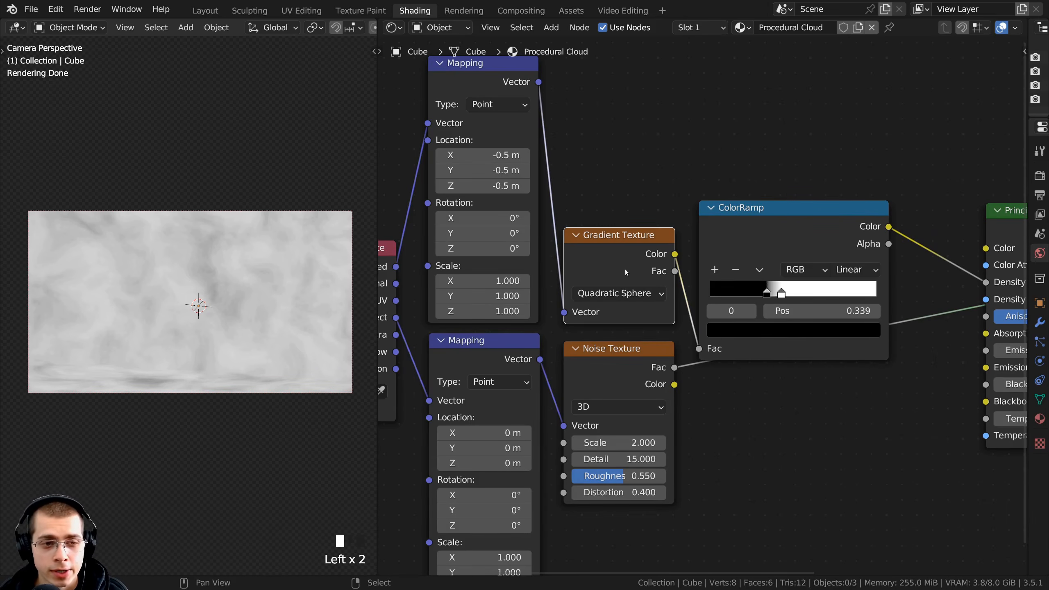
pyautogui.scroll(-1, 719, 300)
pyautogui.scroll(-1, 750, 304)
pyautogui.moveTo(750, 305); pyautogui.dragTo(559, 303, button='middle')
pyautogui.moveTo(544, 138); pyautogui.dragTo(1026, 381)
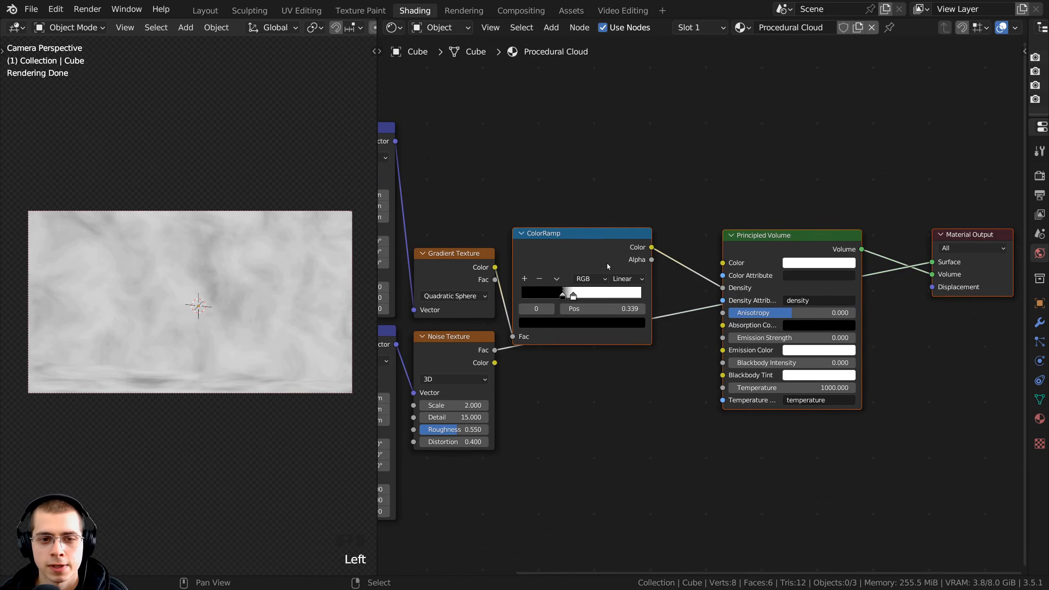
pyautogui.moveTo(607, 264); pyautogui.dragTo(744, 260)
pyautogui.scroll(2, 569, 267)
pyautogui.moveTo(569, 266); pyautogui.dragTo(641, 286, button='middle')
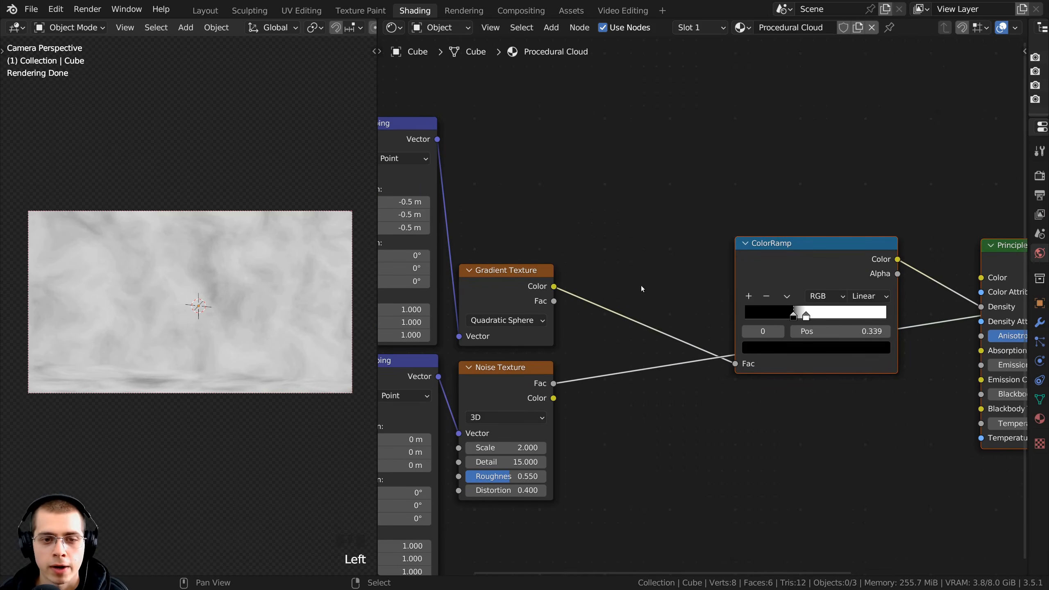
# - Insert a Mix Color node between the Gradient Texture and the ColorRamp, and set its blend mode to Linear Light
pyautogui.hotkey('shift', 'a')
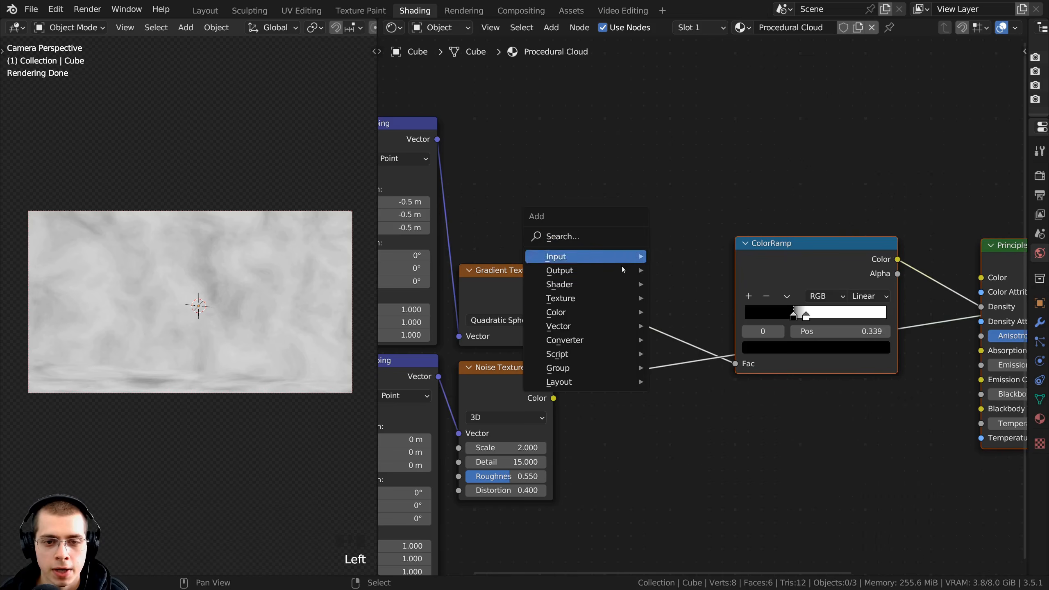
pyautogui.moveTo(610, 316)
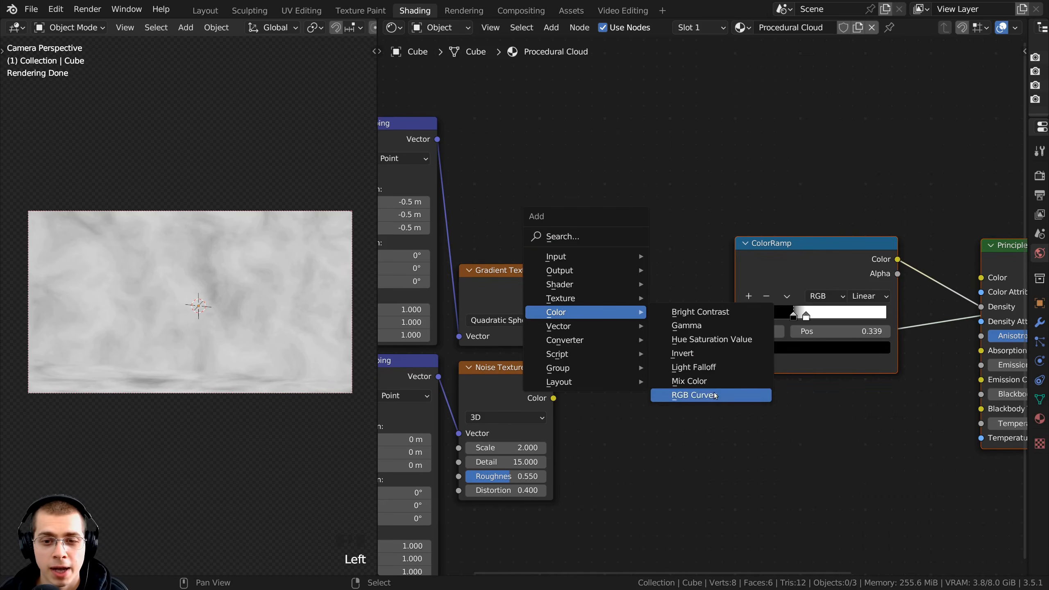
pyautogui.click(693, 381)
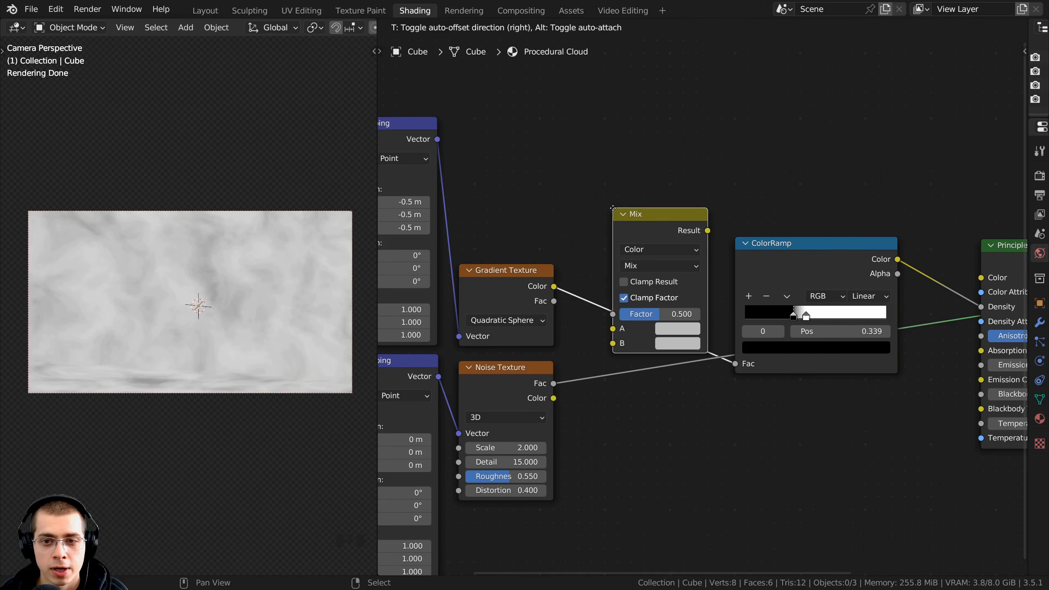
pyautogui.click(611, 209)
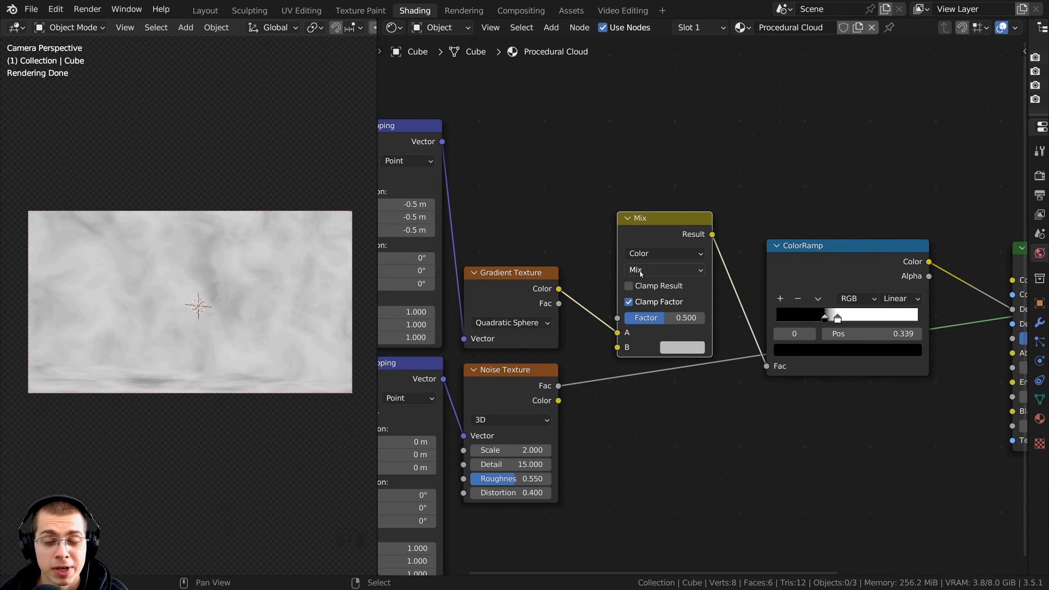
pyautogui.click(636, 271)
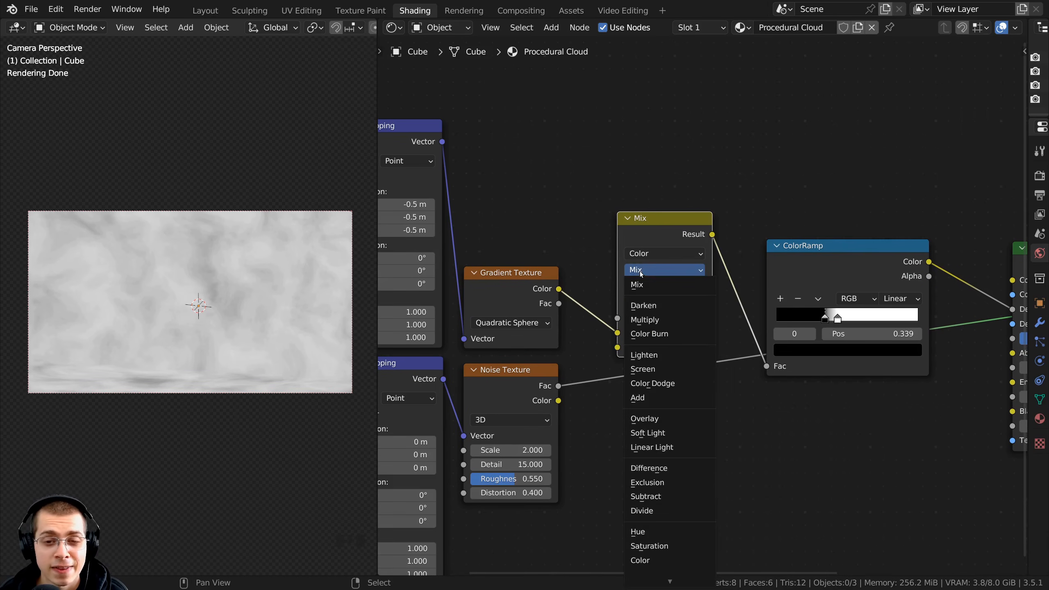
pyautogui.click(661, 447)
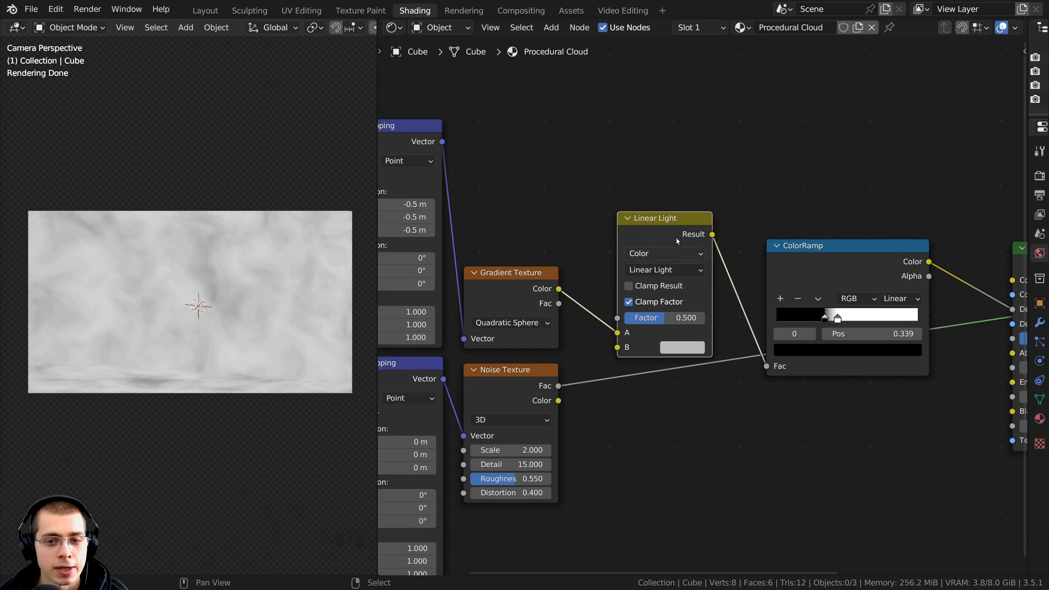
# - Connect the Noise Texture's Fac output to input B of the Linear Light node
pyautogui.scroll(1, 467, 279)
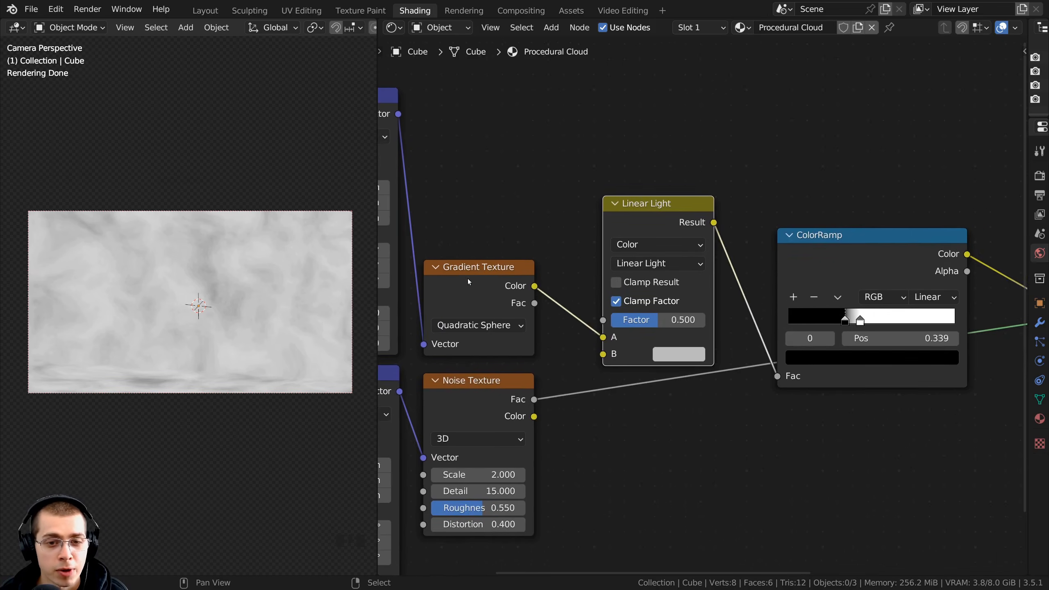
pyautogui.click(496, 277)
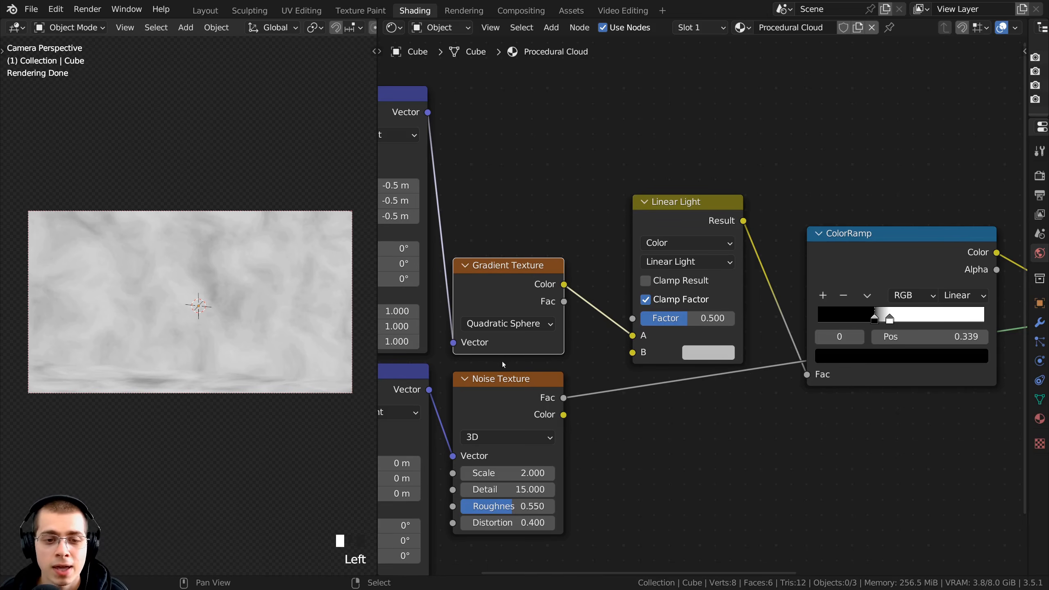
pyautogui.click(487, 395)
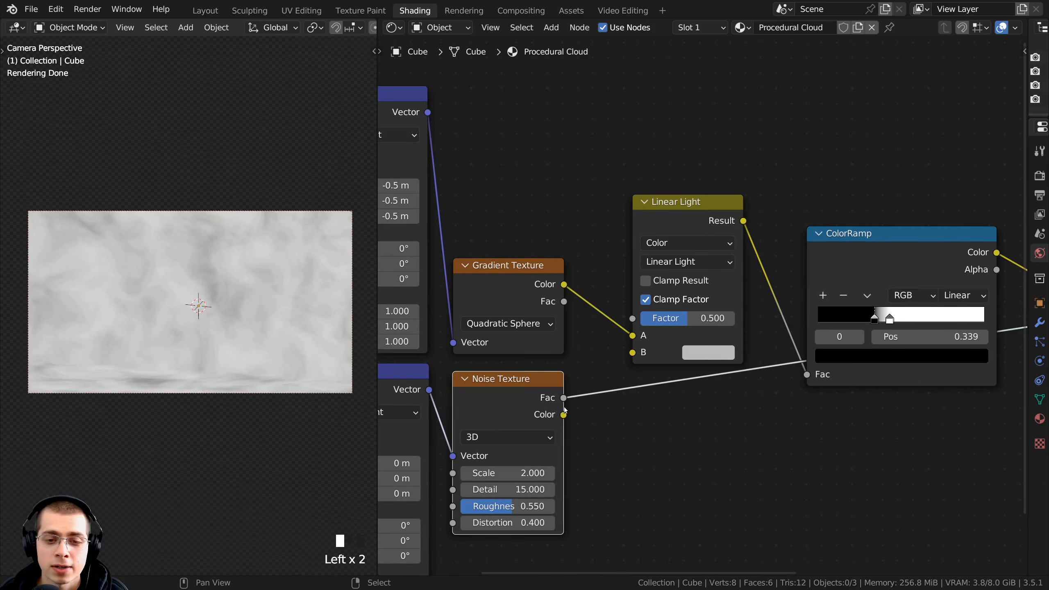
pyautogui.moveTo(564, 398); pyautogui.dragTo(632, 353)
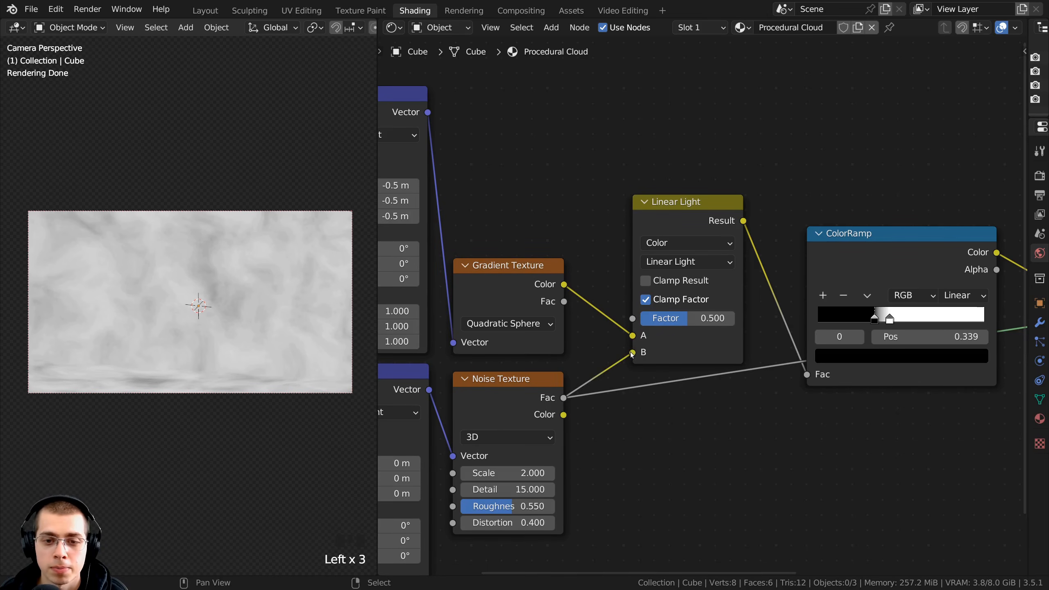
# - Disconnect the noise preview link from the Material Output's Surface input
pyautogui.scroll(-3, 628, 358)
pyautogui.moveTo(915, 283); pyautogui.dragTo(613, 273, button='middle')
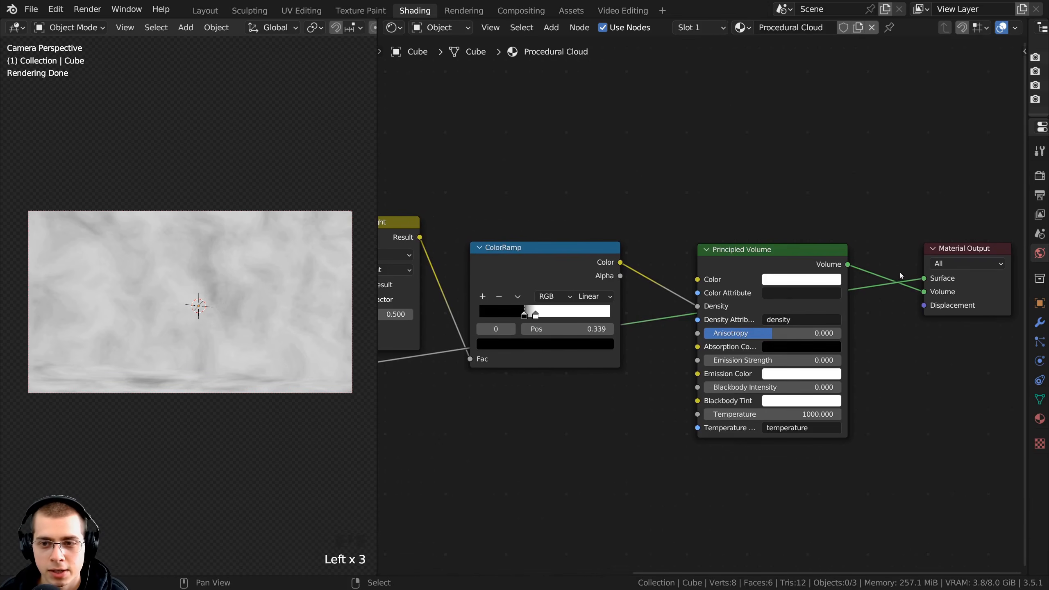
pyautogui.moveTo(923, 279); pyautogui.dragTo(899, 211)
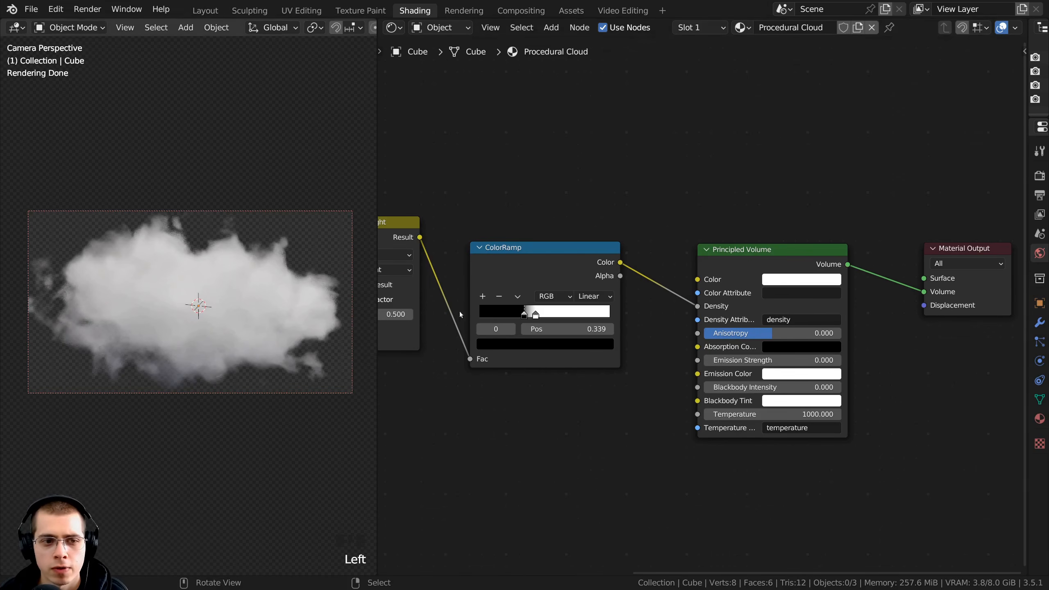
# - Try Linear Light Factor values of 0, 0.458 and 0.783 to compare how strongly the noise breaks up the cloud
pyautogui.moveTo(462, 315); pyautogui.dragTo(687, 316, button='middle')
pyautogui.moveTo(687, 316); pyautogui.dragTo(860, 318, button='middle')
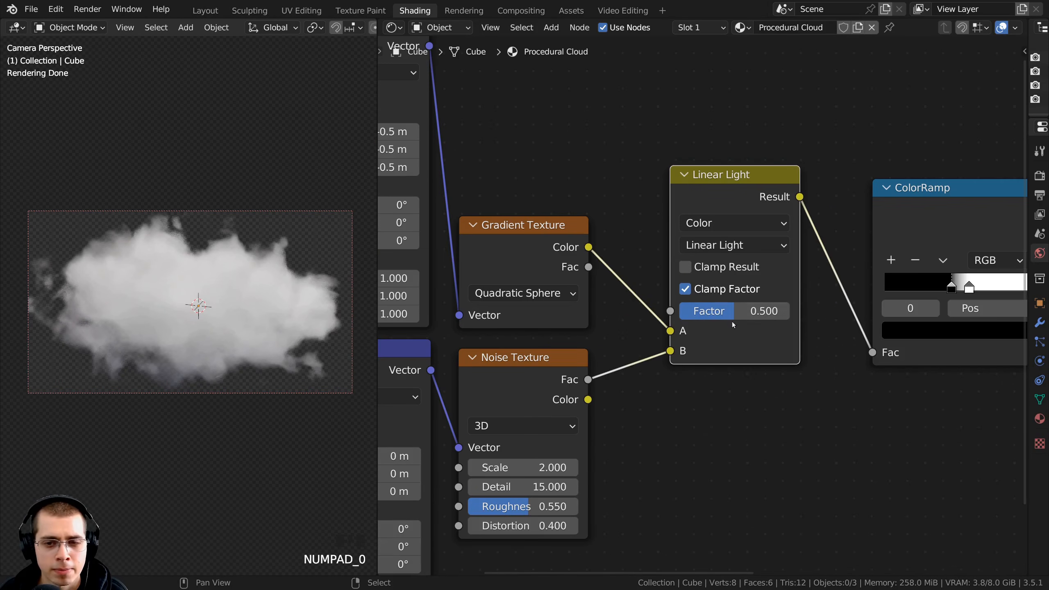
pyautogui.moveTo(734, 310); pyautogui.dragTo(570, 314)
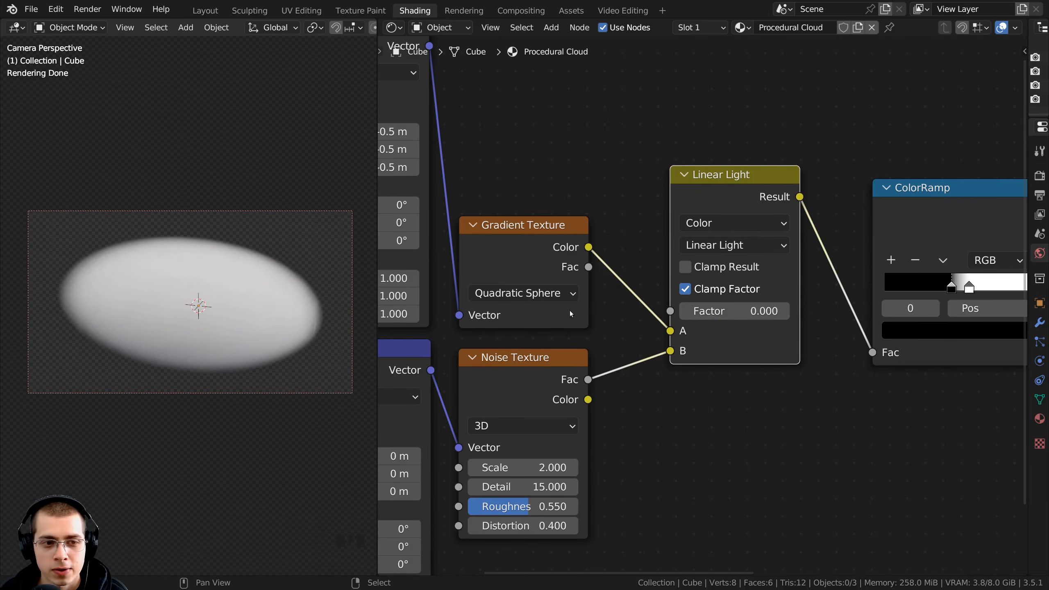
pyautogui.moveTo(495, 257); pyautogui.dragTo(505, 238)
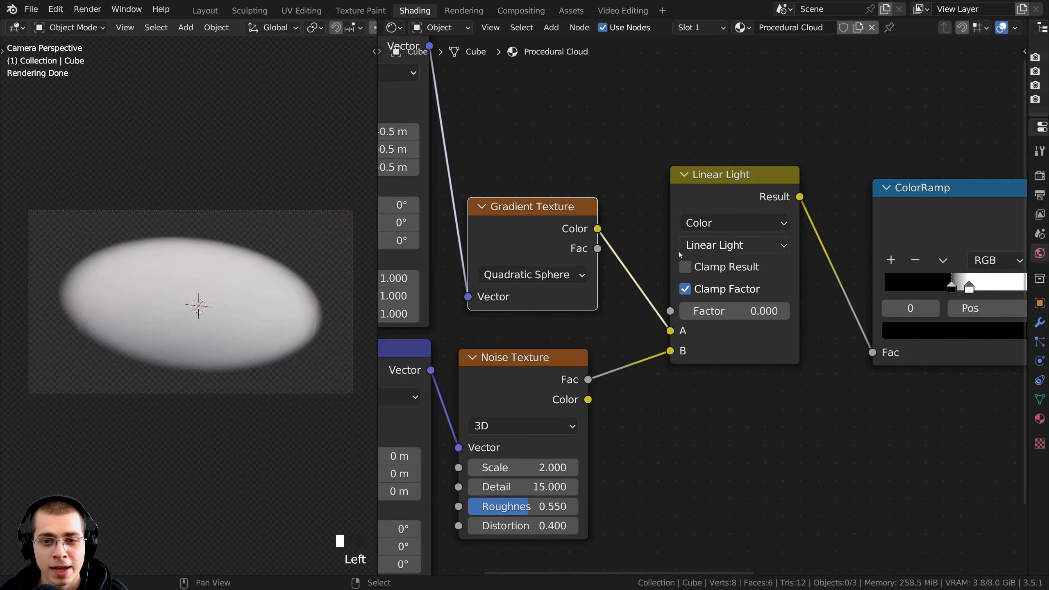
pyautogui.moveTo(696, 314); pyautogui.dragTo(751, 313)
pyautogui.moveTo(552, 368); pyautogui.dragTo(559, 358)
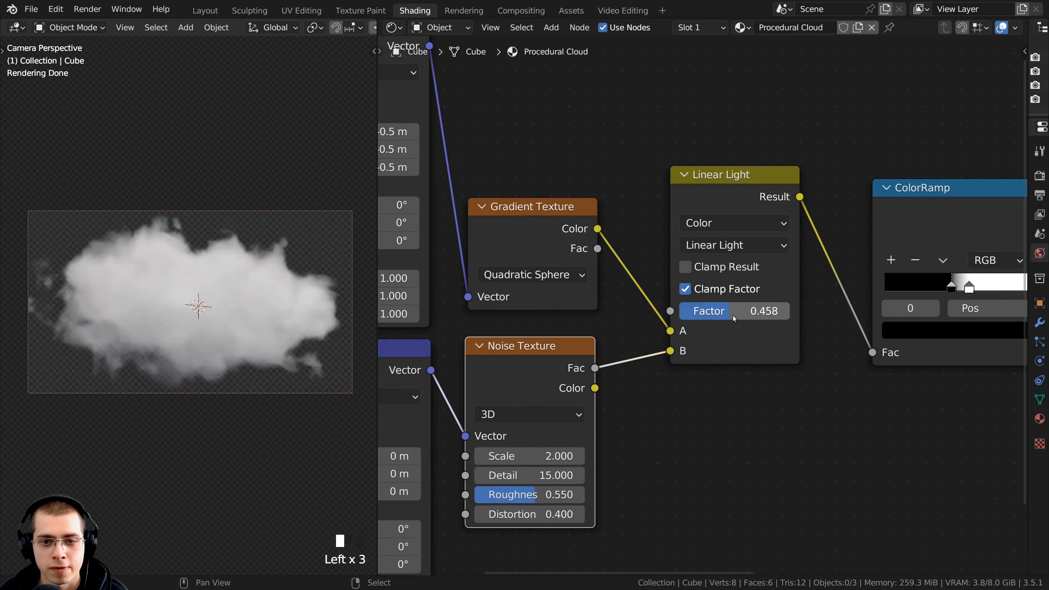
pyautogui.moveTo(743, 310); pyautogui.dragTo(717, 311)
pyautogui.scroll(-2, 251, 297)
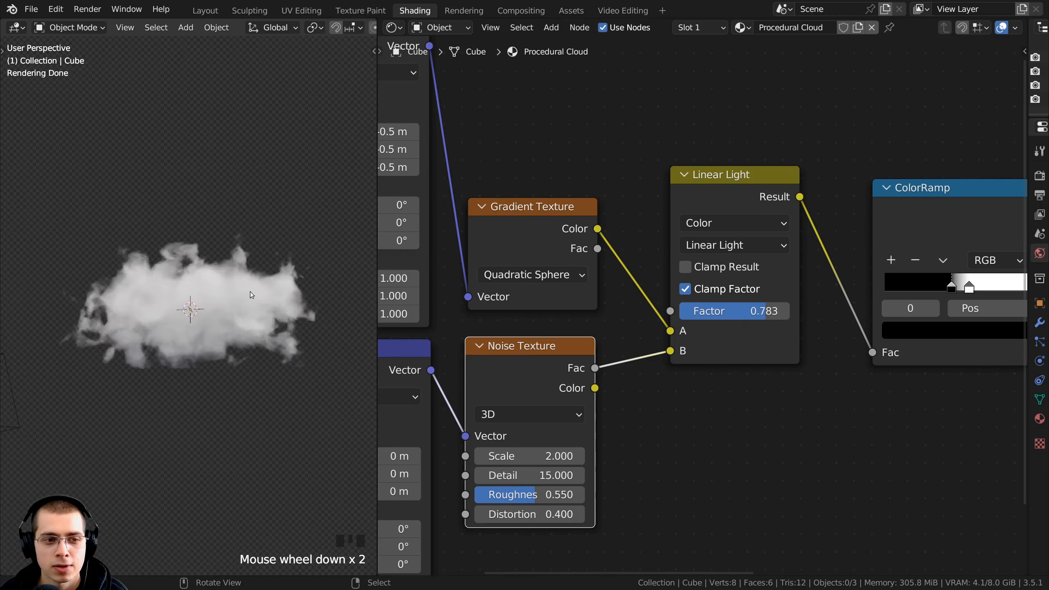
pyautogui.moveTo(251, 297); pyautogui.dragTo(298, 303, button='middle')
pyautogui.press('KP_0')
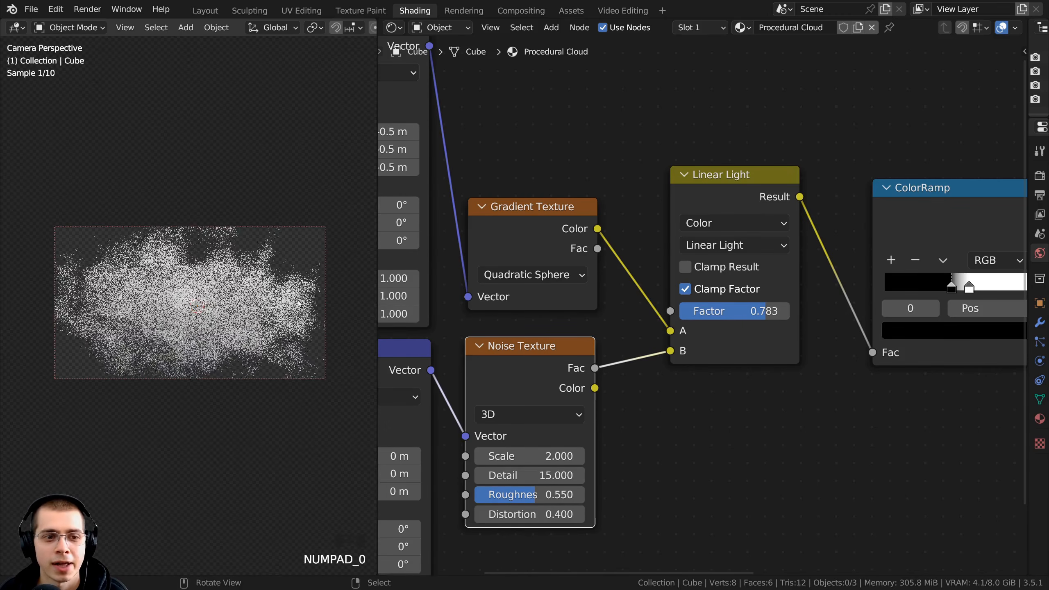
# - Set the Linear Light node's Factor to 0.4
pyautogui.click(721, 313)
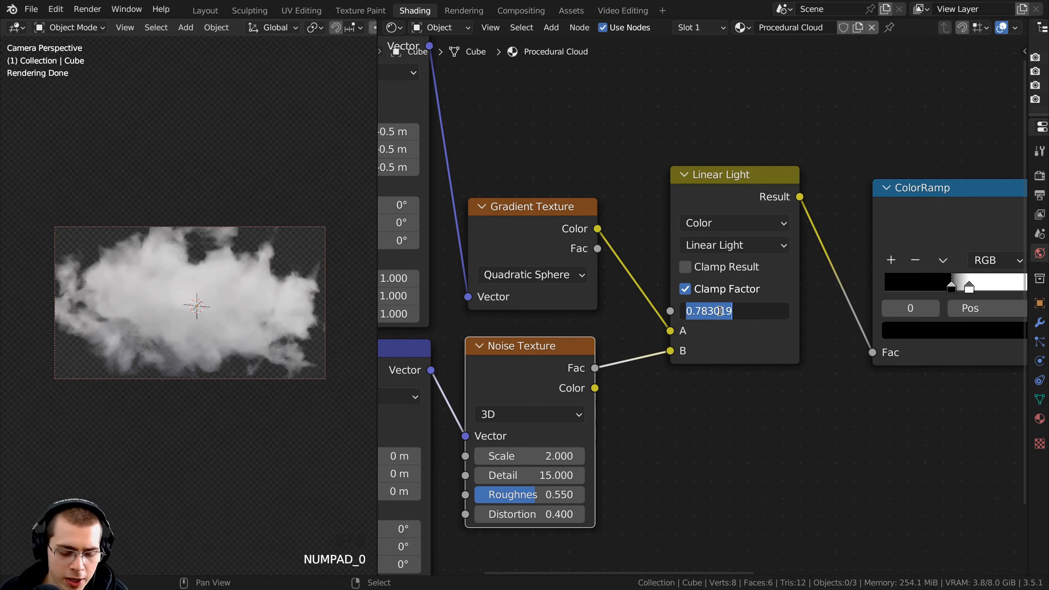
pyautogui.write('.4')
pyautogui.press('Return')
pyautogui.scroll(1, 238, 346)
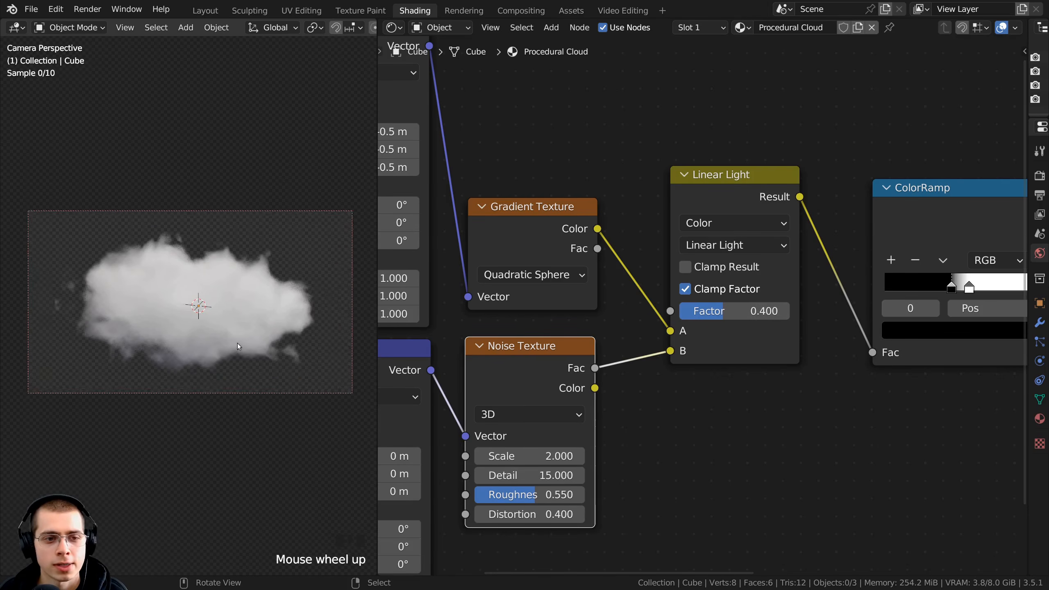
pyautogui.scroll(1, 238, 347)
pyautogui.keyDown('shift'); pyautogui.moveTo(238, 346); pyautogui.dragTo(219, 346, button='middle'); pyautogui.keyUp('shift')
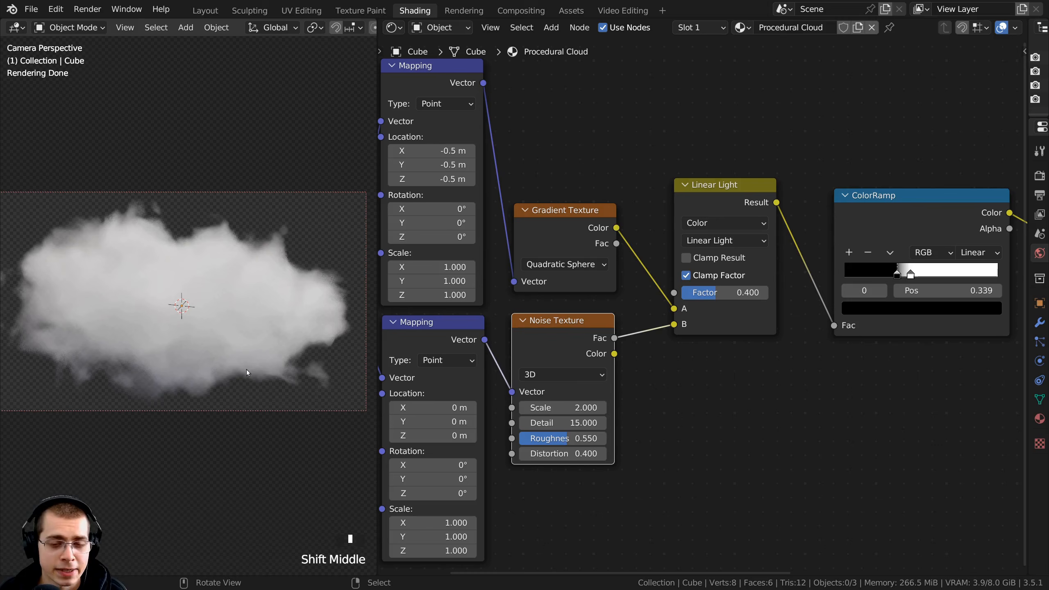
# - Duplicate the Noise Texture with its Mapping link kept, and place the copy directly below the original
pyautogui.keyDown('shift'); pyautogui.moveTo(614, 395); pyautogui.dragTo(652, 301, button='middle'); pyautogui.keyUp('shift')
pyautogui.moveTo(591, 243); pyautogui.dragTo(590, 234)
pyautogui.keyDown('shift'); pyautogui.moveTo(590, 235); pyautogui.dragTo(591, 217, button='middle'); pyautogui.keyUp('shift')
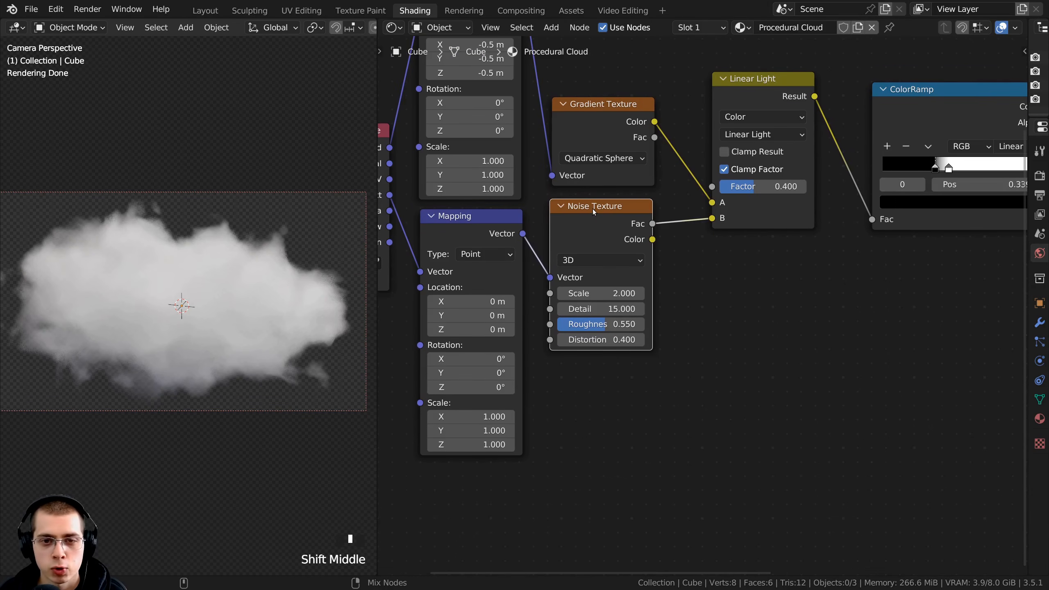
pyautogui.hotkey('ctrl', 'shift', 'd')
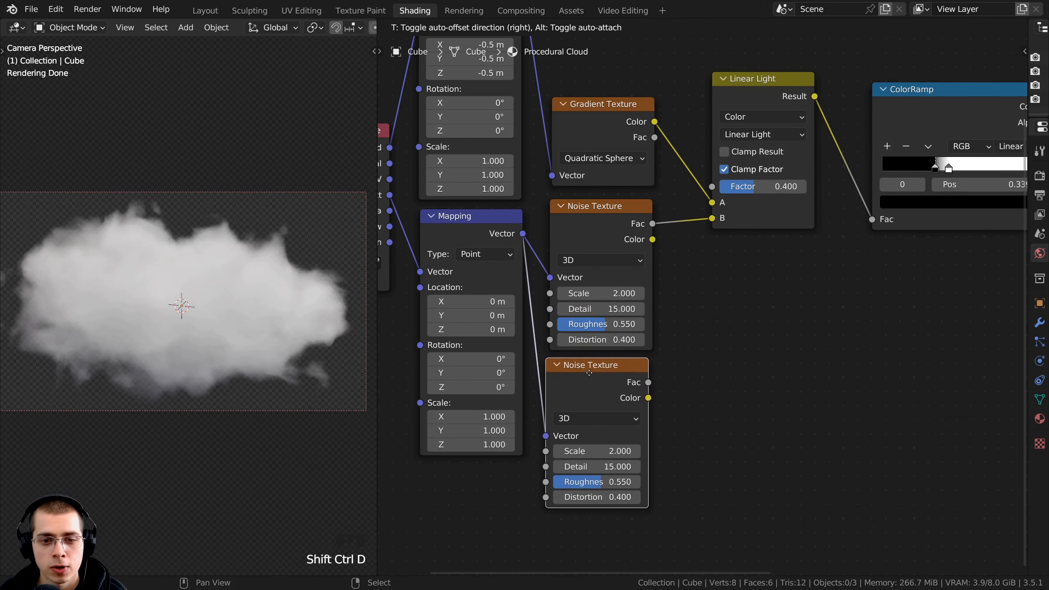
pyautogui.click(590, 372)
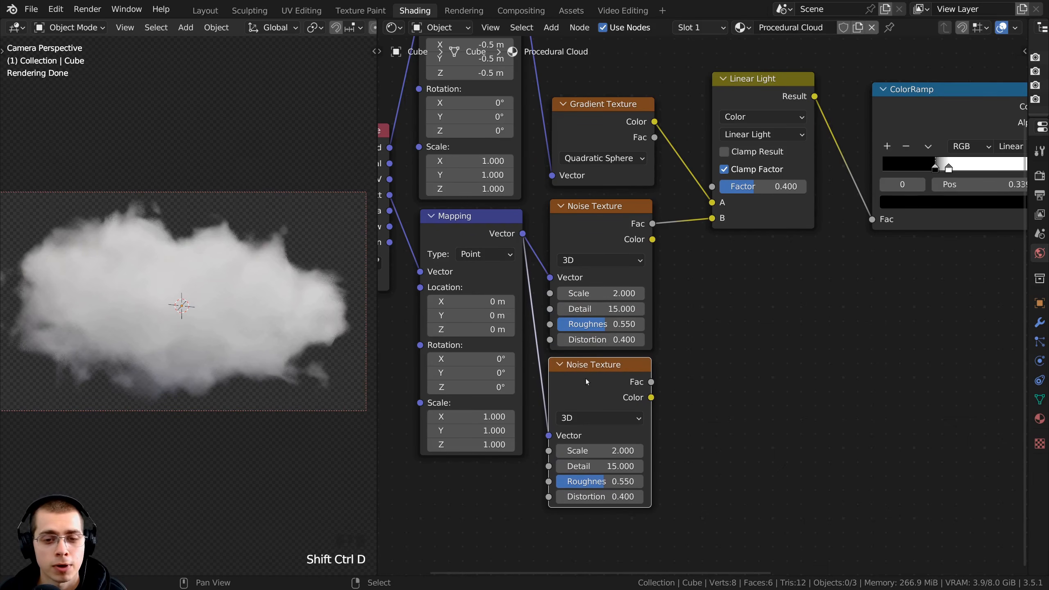
# - Preview the duplicated Noise Texture's output directly on the cube
pyautogui.moveTo(591, 373); pyautogui.dragTo(617, 277, button='middle')
pyautogui.scroll(1, 608, 259)
pyautogui.keyDown('ctrl'); pyautogui.keyDown('shift'); pyautogui.click(624, 291); pyautogui.keyUp('shift'); pyautogui.keyUp('ctrl')
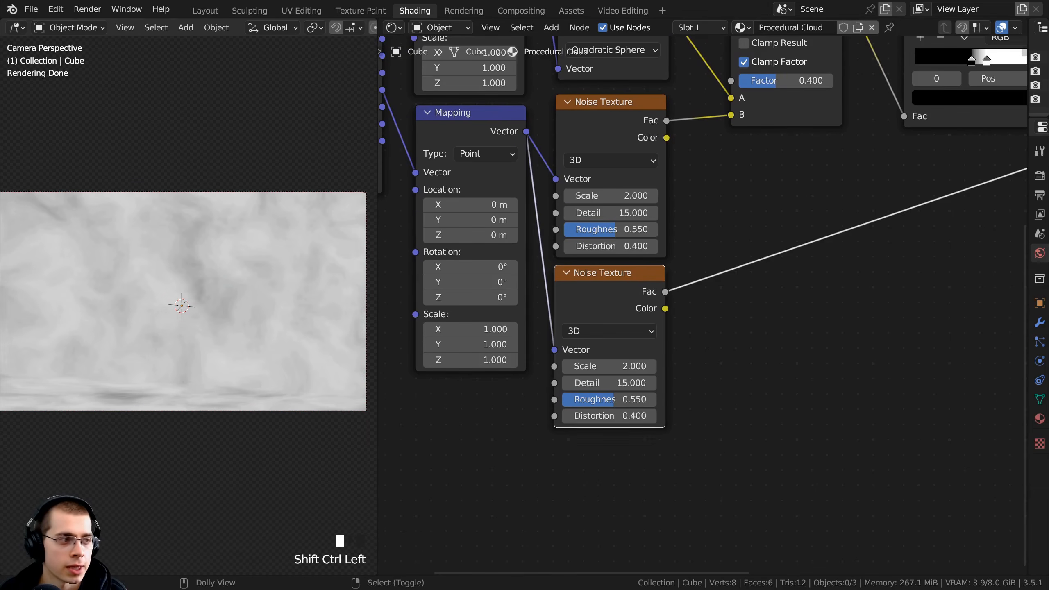
# - Set the duplicated Noise Texture's Scale to 1.6 and Distortion to 1
pyautogui.scroll(1, 608, 366)
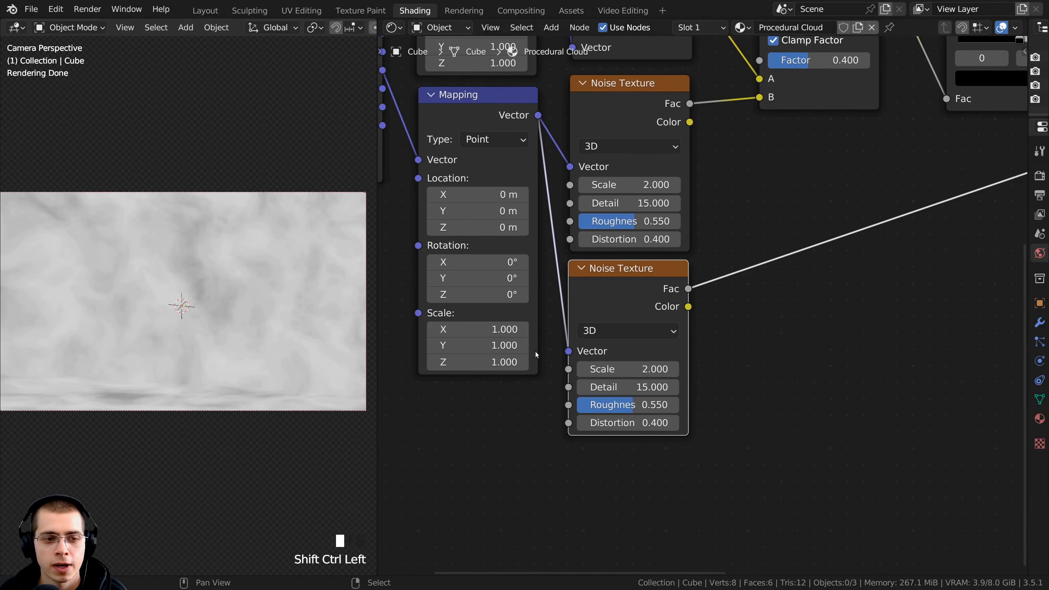
pyautogui.click(611, 372)
pyautogui.write('1.6')
pyautogui.press('Return')
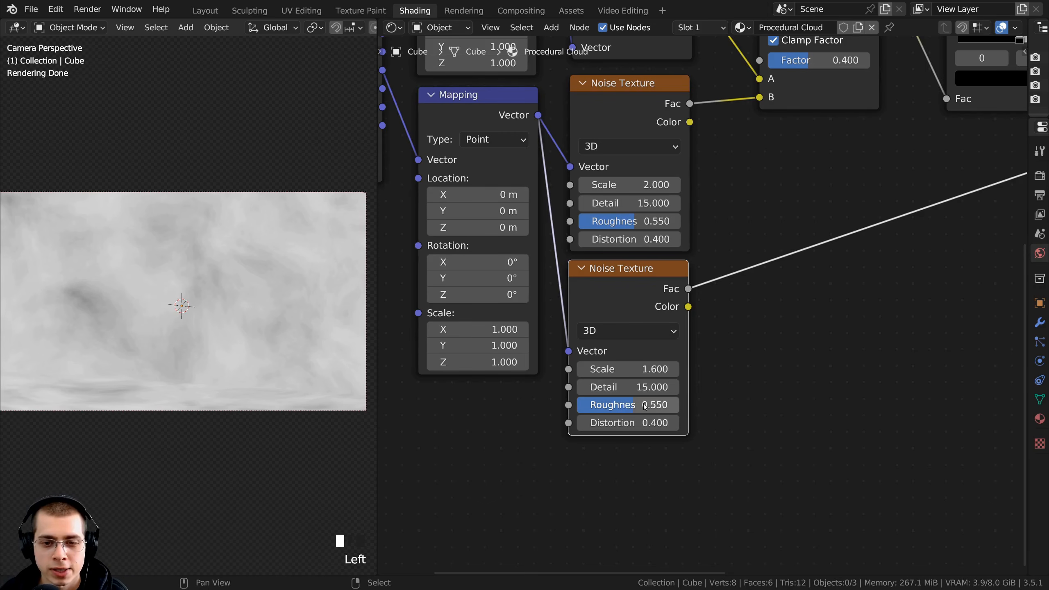
pyautogui.click(622, 423)
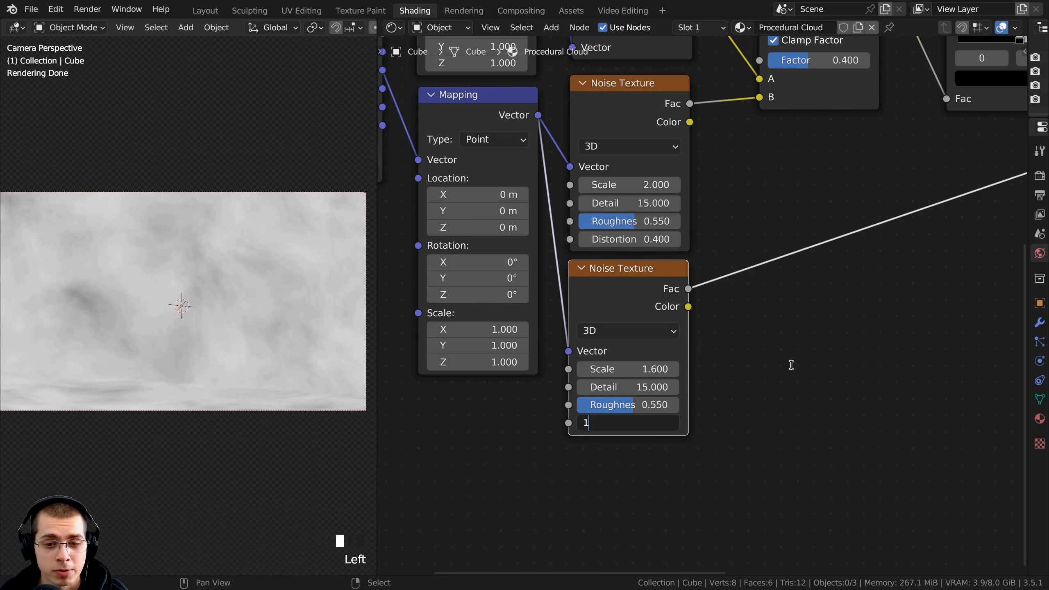
pyautogui.write('1')
pyautogui.click(363, 233)
pyautogui.scroll(-2, 785, 300)
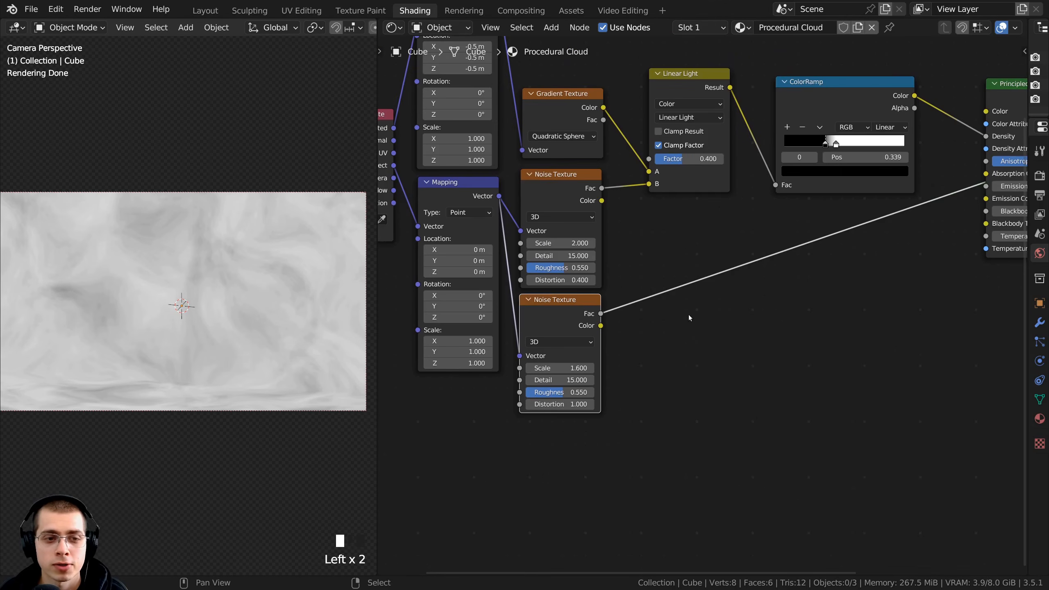
# - Duplicate the ColorRamp and insert the copy on the preview link coming from the second Noise Texture, below the original ramp
pyautogui.moveTo(168, 328); pyautogui.dragTo(159, 377, button='middle')
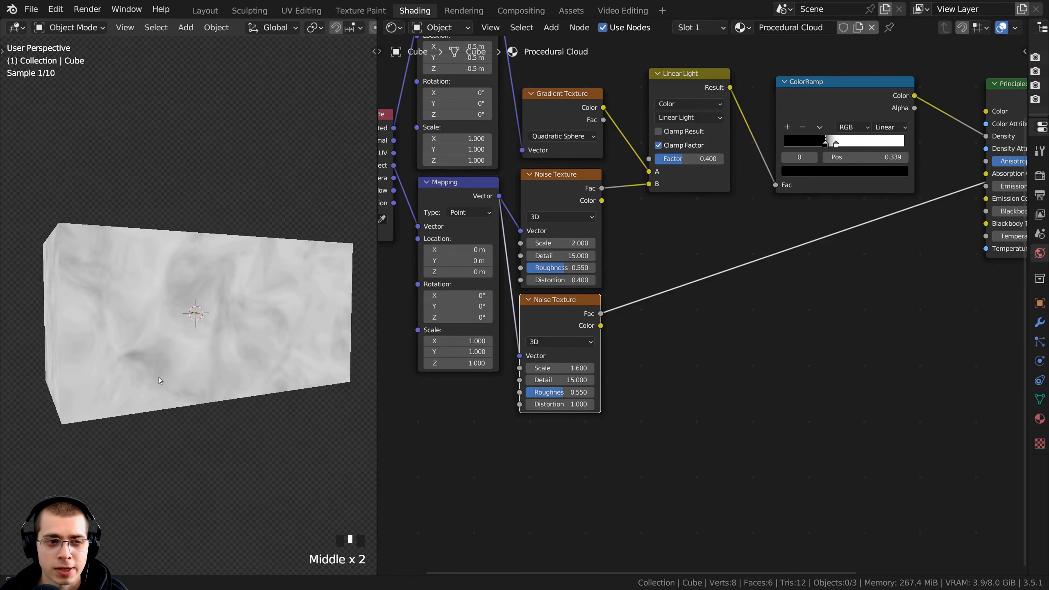
pyautogui.scroll(2, 180, 289)
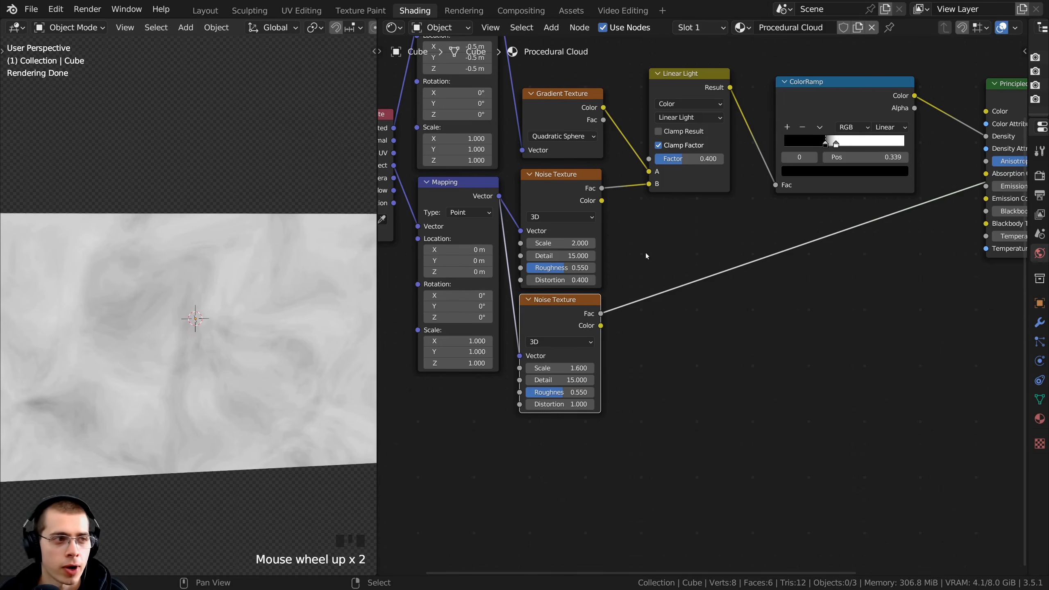
pyautogui.click(807, 150)
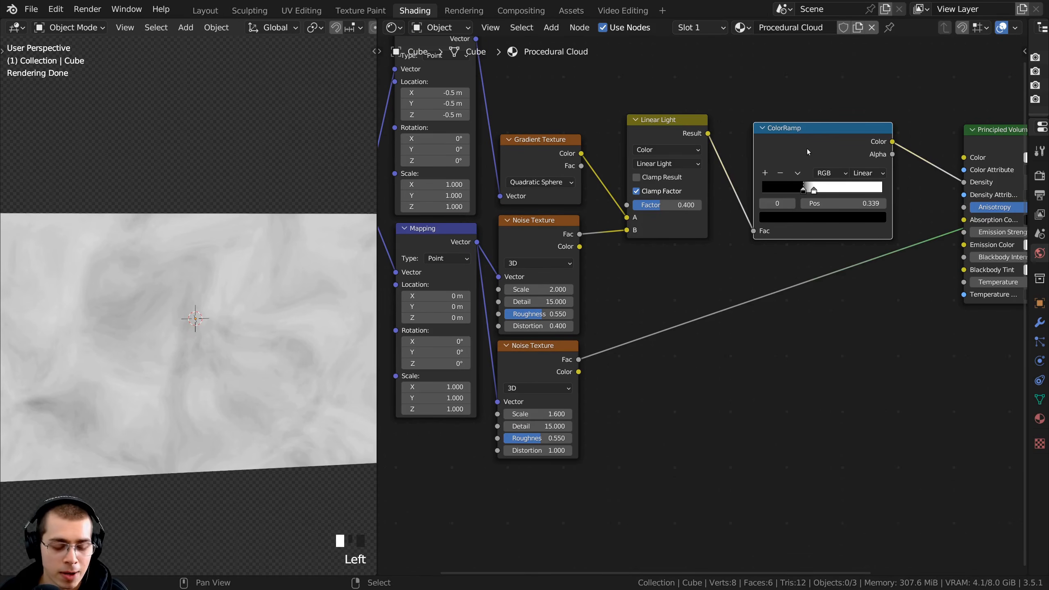
pyautogui.hotkey('shift', 'd')
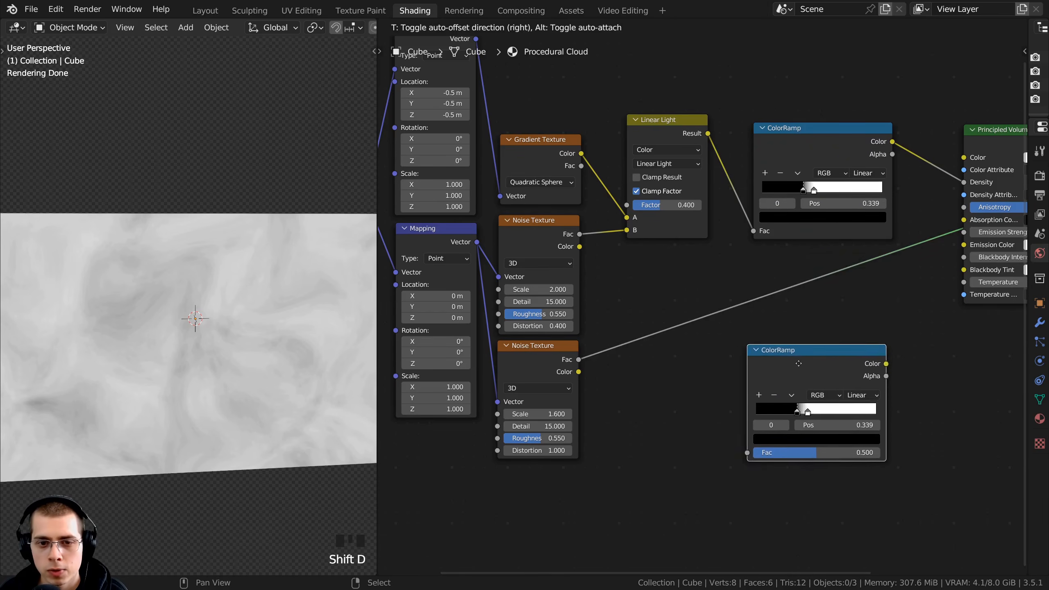
pyautogui.click(805, 259)
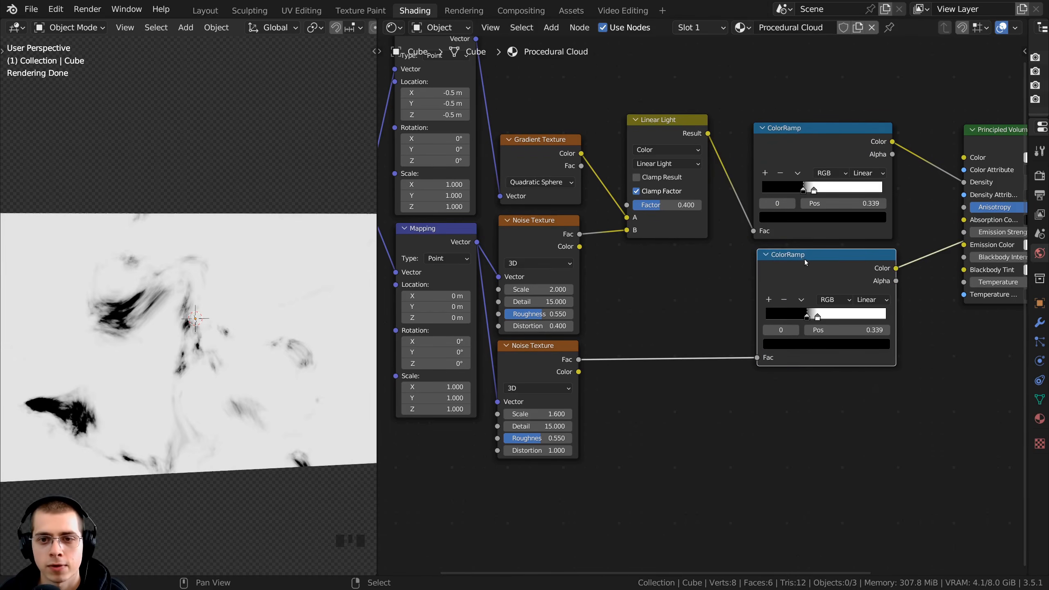
pyautogui.scroll(2, 763, 278)
pyautogui.moveTo(797, 301); pyautogui.dragTo(733, 263, button='middle')
pyautogui.click(778, 248)
pyautogui.scroll(3, 727, 267)
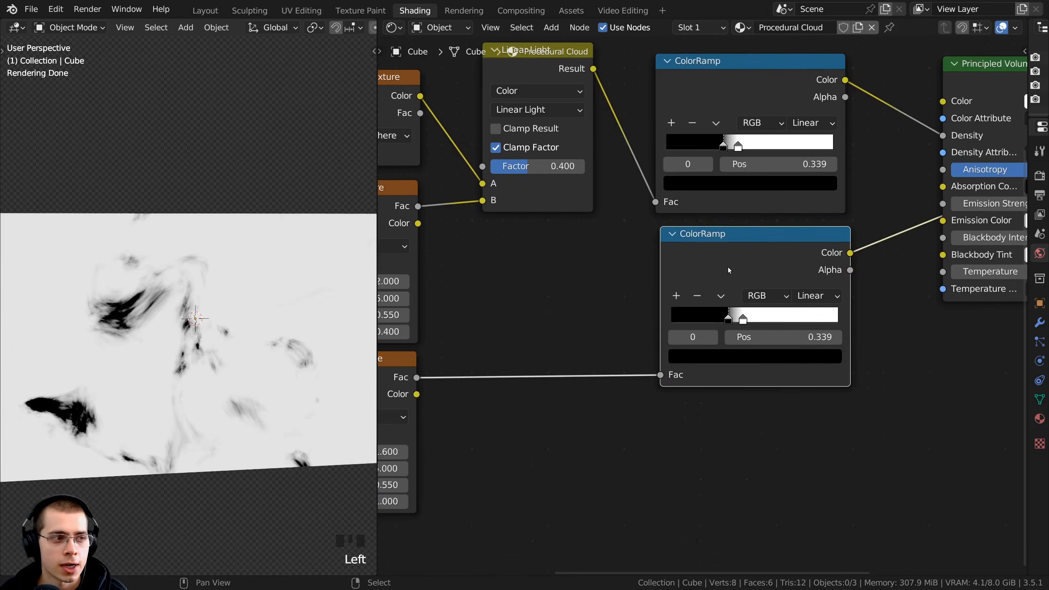
# - Reset the lower ColorRamp and reverse it to white-to-black, with the white stop at about 0.33 and the black stop at 0.730
pyautogui.press('BackSpace')
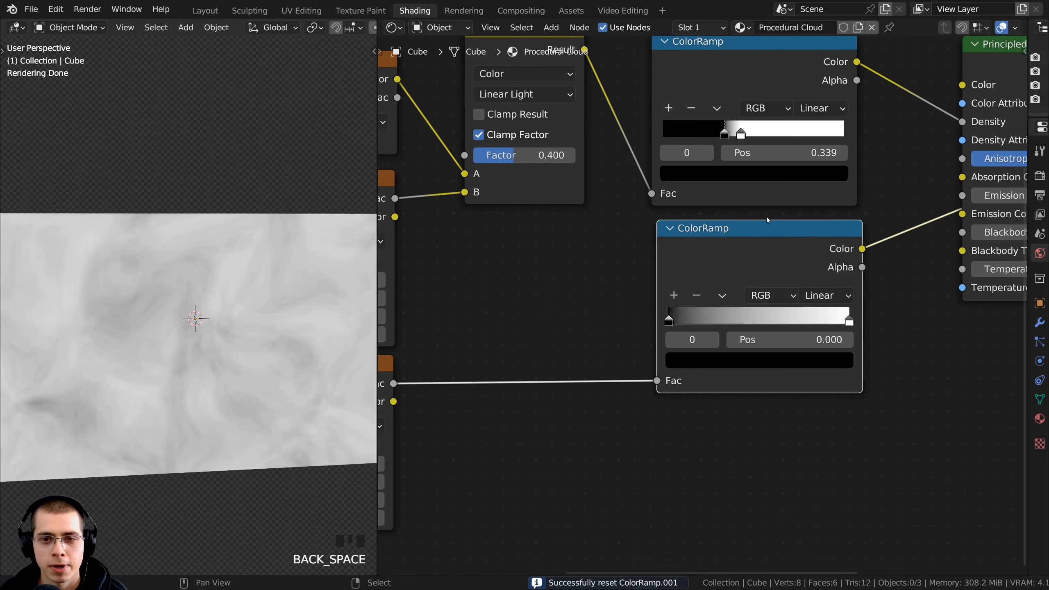
pyautogui.click(728, 232)
pyautogui.click(759, 310)
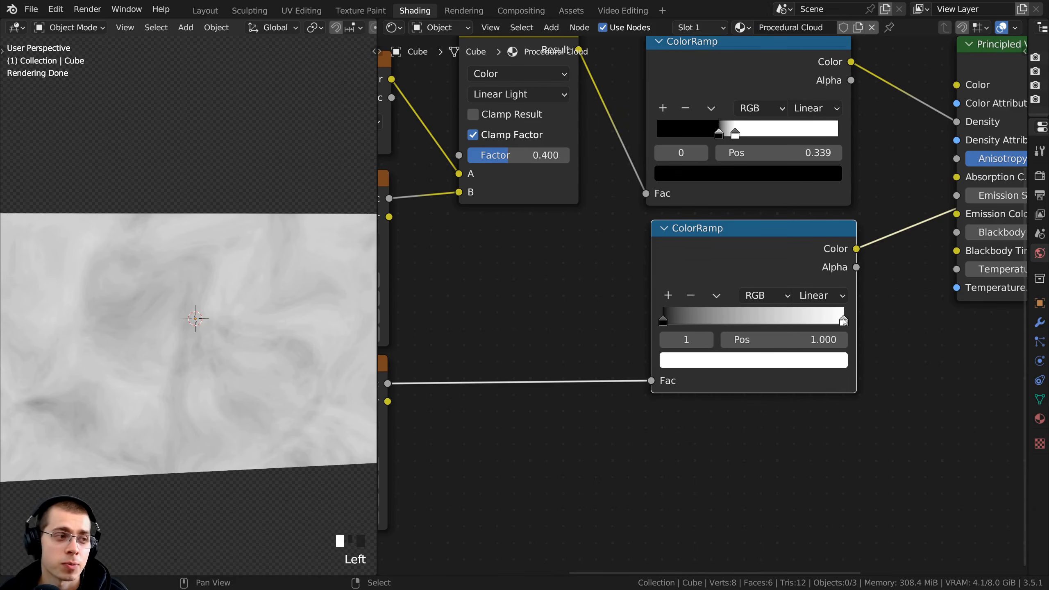
pyautogui.moveTo(844, 321); pyautogui.dragTo(798, 324)
pyautogui.scroll(-3, 303, 307)
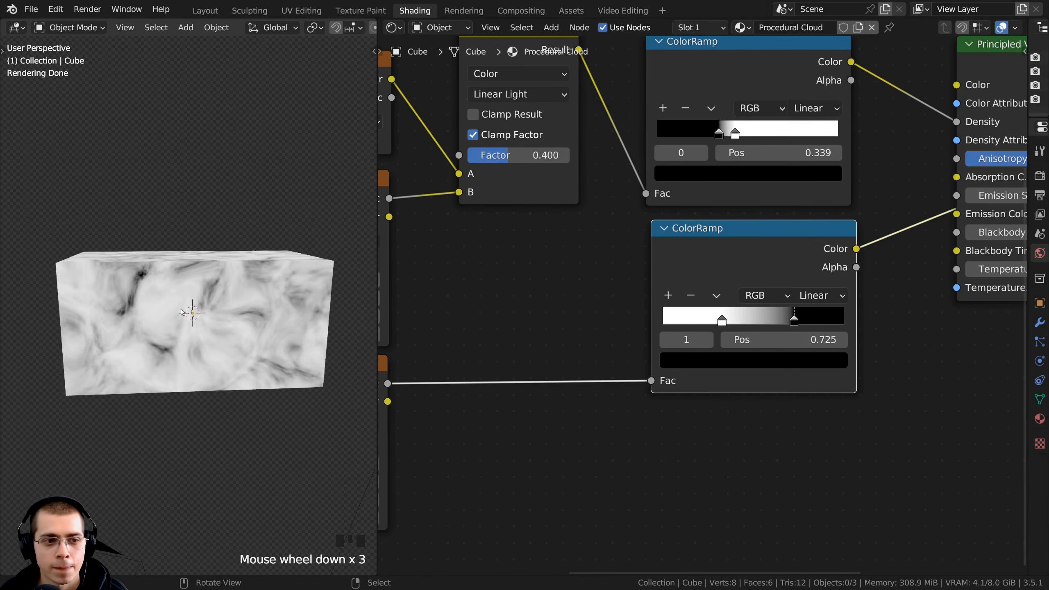
pyautogui.scroll(4, 202, 324)
pyautogui.scroll(-2, 179, 310)
pyautogui.moveTo(178, 311)
pyautogui.mouseDown(button='middle')
pyautogui.moveTo(215, 351)
pyautogui.moveTo(177, 323)
pyautogui.mouseUp(button='middle')
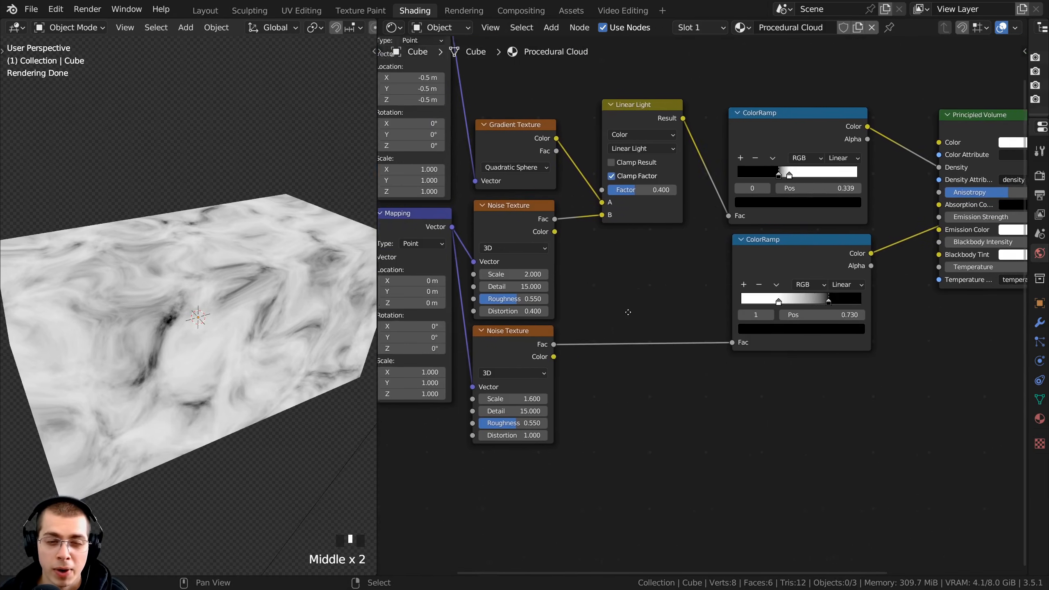
# - Duplicate the Linear Light mix node and insert the copy between the upper ColorRamp and the Principled Volume's Density
pyautogui.moveTo(628, 312); pyautogui.dragTo(645, 305, button='middle')
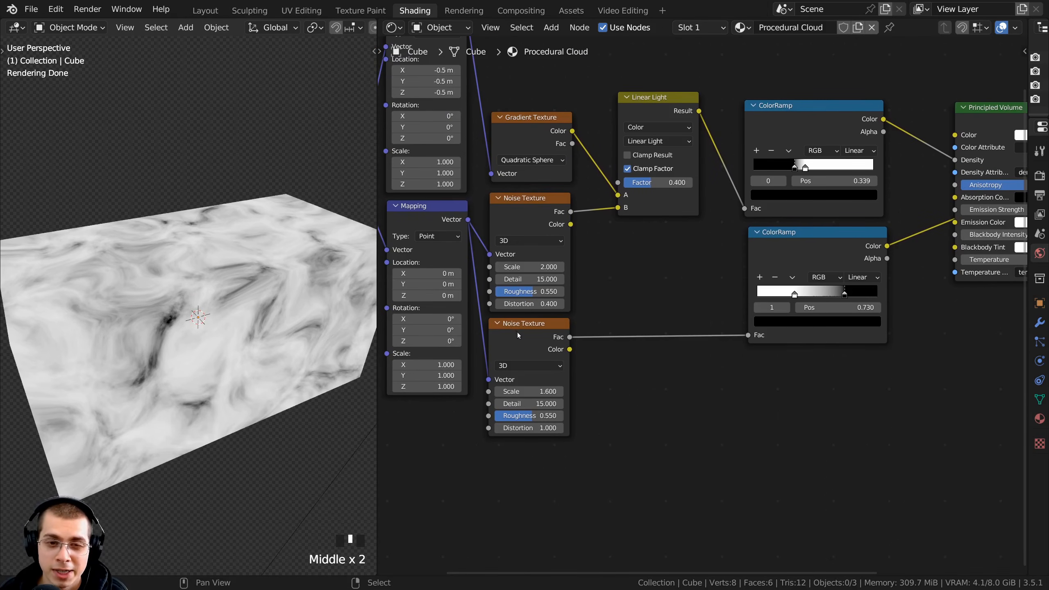
pyautogui.click(533, 336)
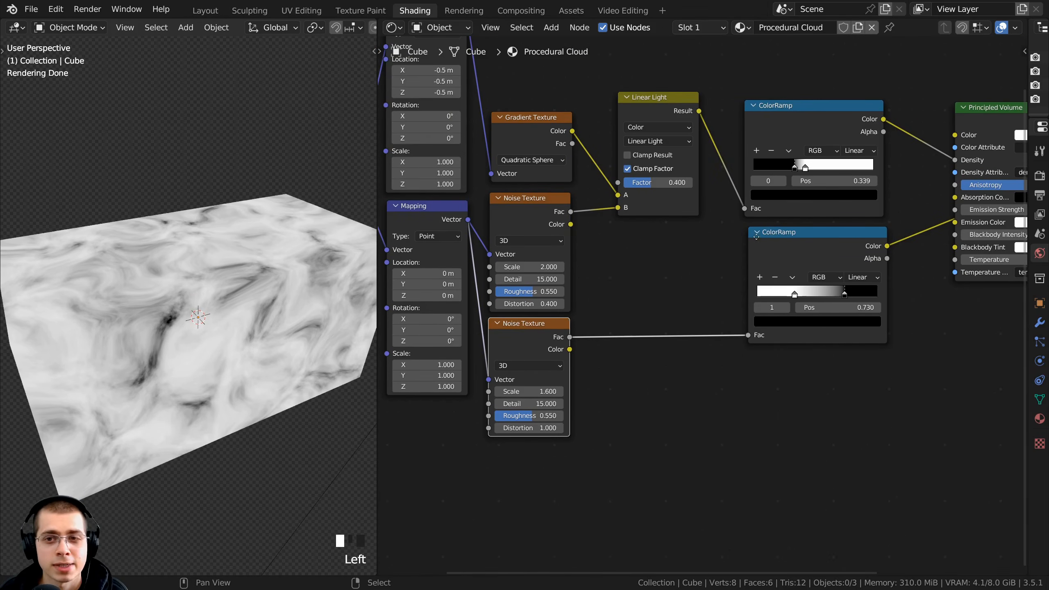
pyautogui.moveTo(756, 235); pyautogui.dragTo(660, 310, button='middle')
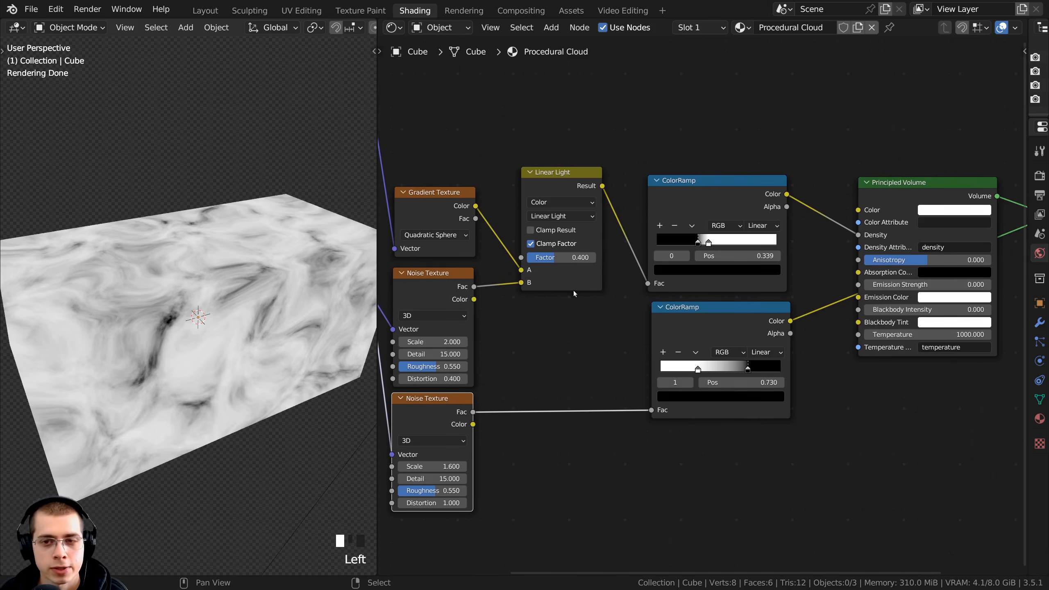
pyautogui.rightClick(542, 184)
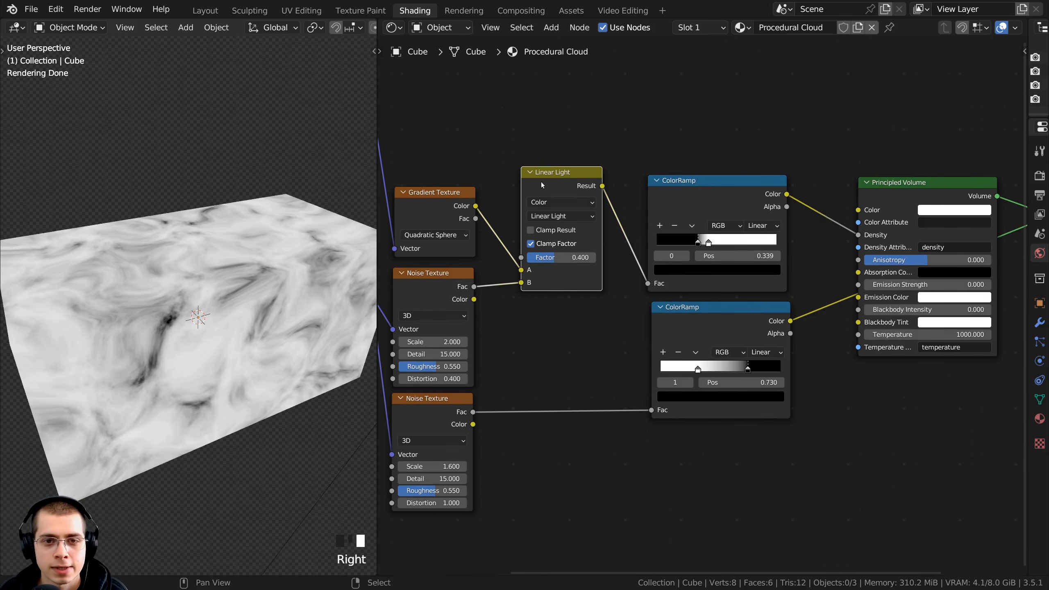
pyautogui.scroll(1, 537, 180)
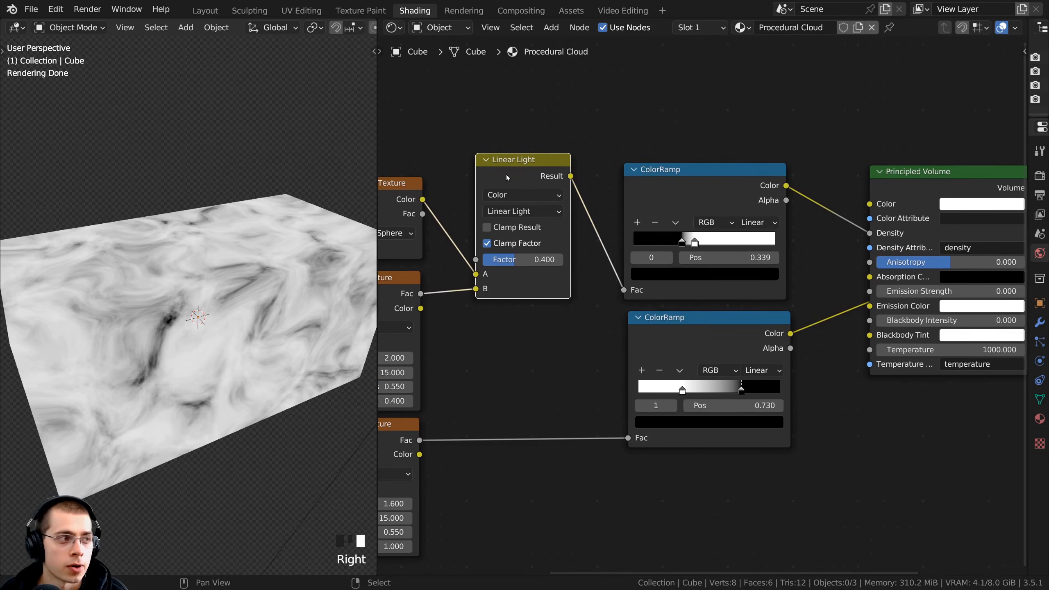
pyautogui.hotkey('shift', 'd')
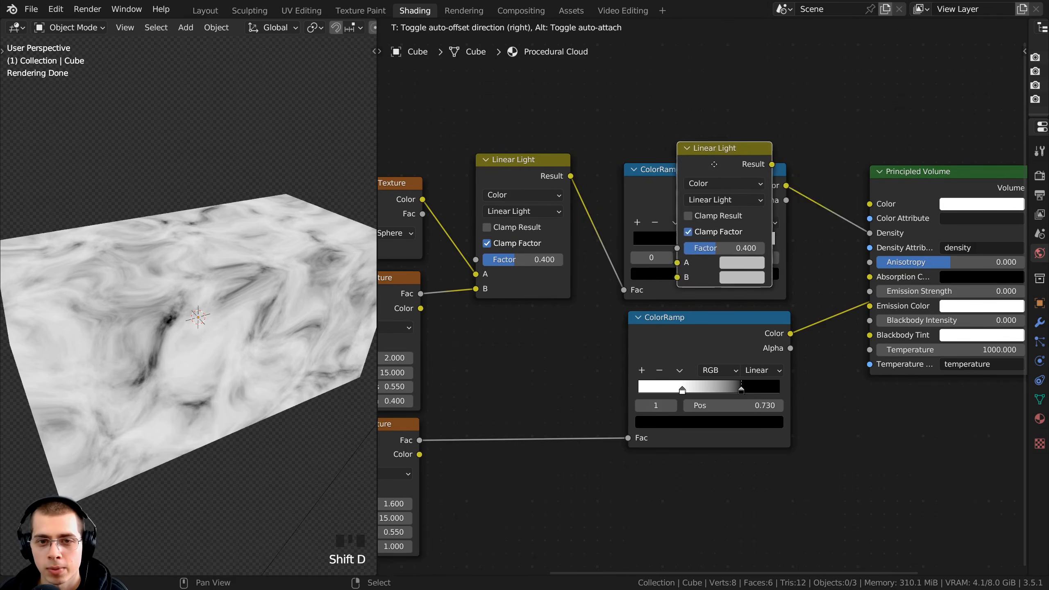
pyautogui.click(830, 150)
pyautogui.moveTo(844, 154); pyautogui.dragTo(678, 168, button='middle')
pyautogui.scroll(-3, 679, 169)
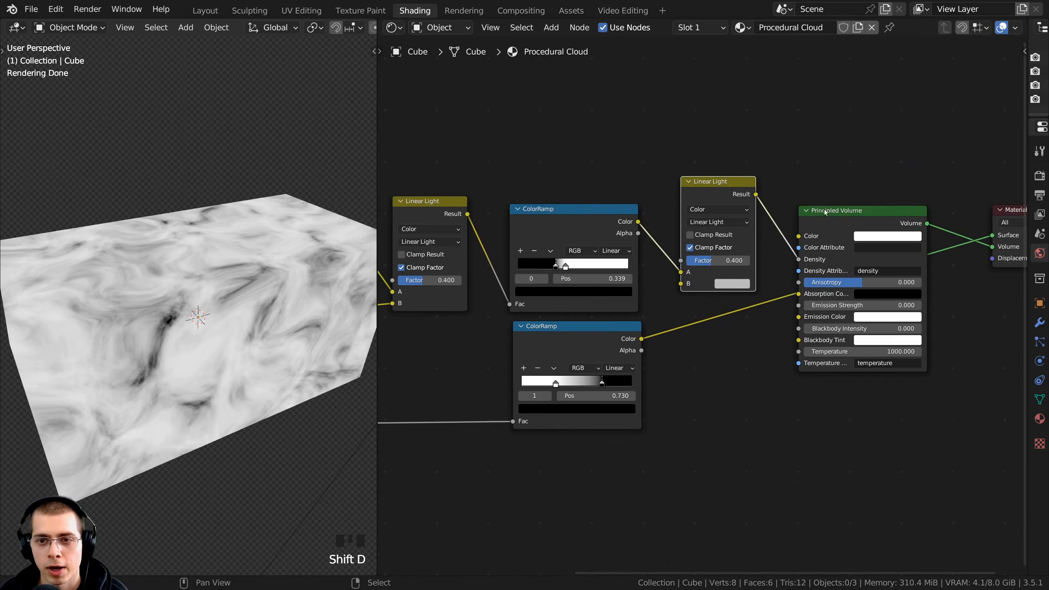
# - Give the Principled Volume more room and lower the second Linear Light node so it sits beside both ColorRamps
pyautogui.moveTo(825, 211); pyautogui.dragTo(836, 213)
pyautogui.scroll(1, 669, 188)
pyautogui.scroll(4, 668, 189)
pyautogui.click(561, 170)
pyautogui.click(534, 342)
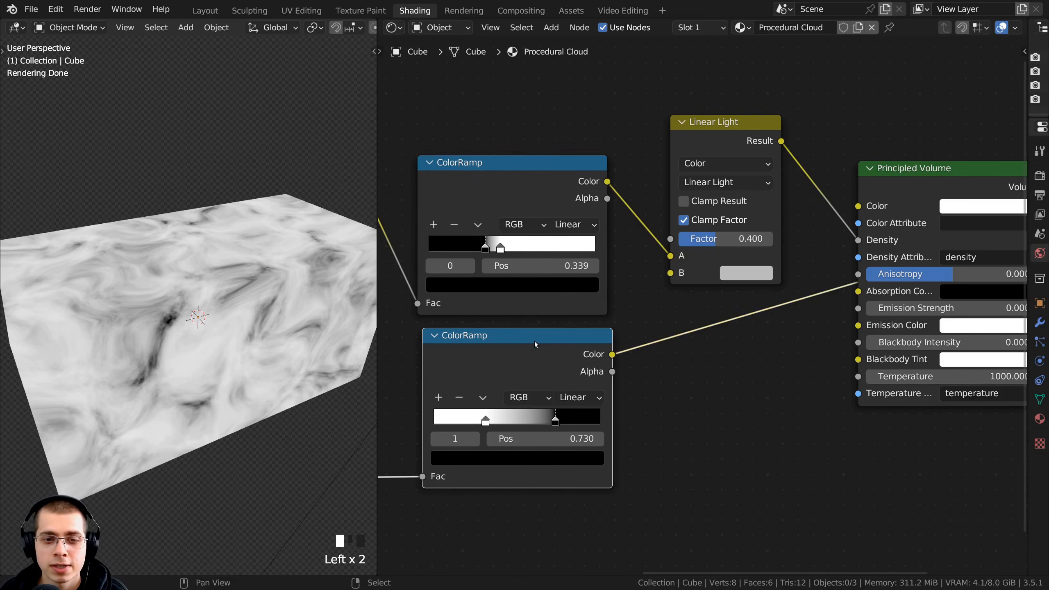
pyautogui.click(528, 202)
pyautogui.moveTo(676, 158); pyautogui.dragTo(686, 227)
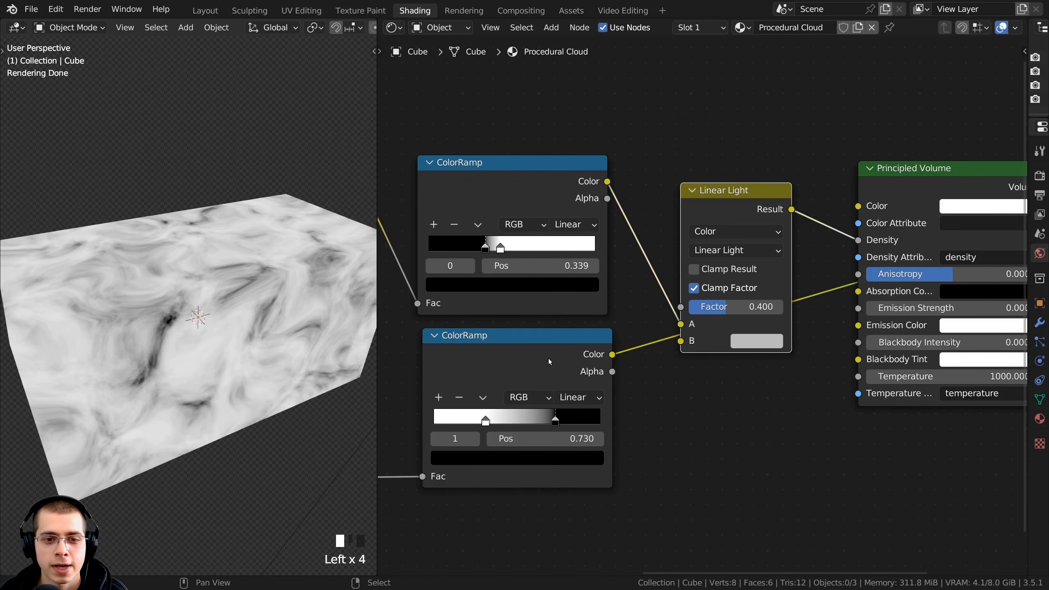
# - Move the upper ColorRamp's link to the second Linear Light node's Factor and connect the lower ColorRamp's Color to input B
pyautogui.moveTo(548, 362); pyautogui.dragTo(573, 347, button='middle')
pyautogui.click(473, 164)
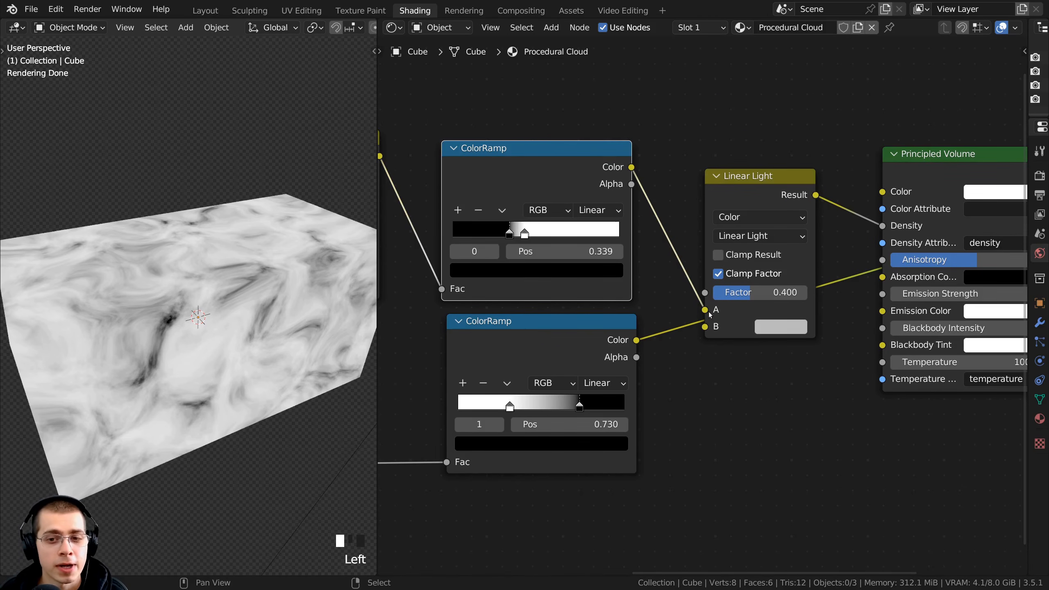
pyautogui.moveTo(705, 310)
pyautogui.mouseDown()
pyautogui.moveTo(674, 292)
pyautogui.moveTo(705, 292)
pyautogui.mouseUp()
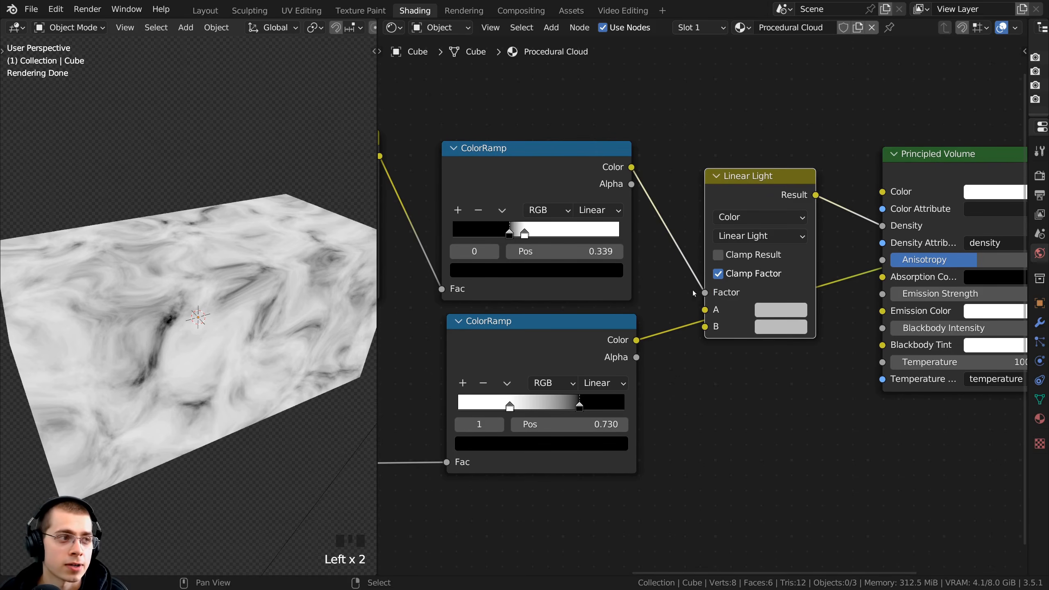
pyautogui.moveTo(589, 306); pyautogui.dragTo(589, 267, button='middle')
pyautogui.click(578, 302)
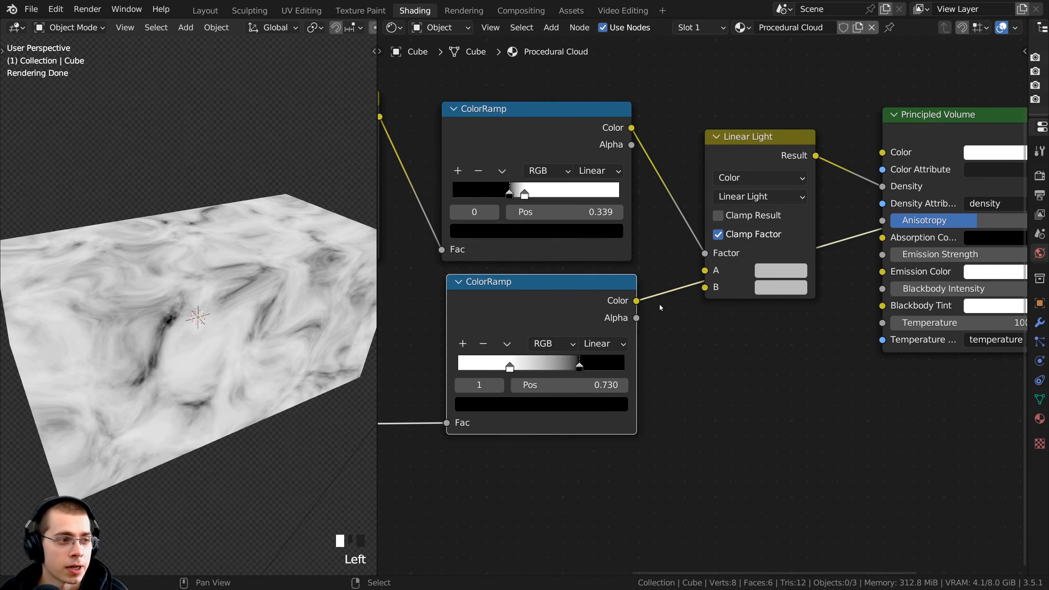
pyautogui.moveTo(636, 300); pyautogui.dragTo(707, 291)
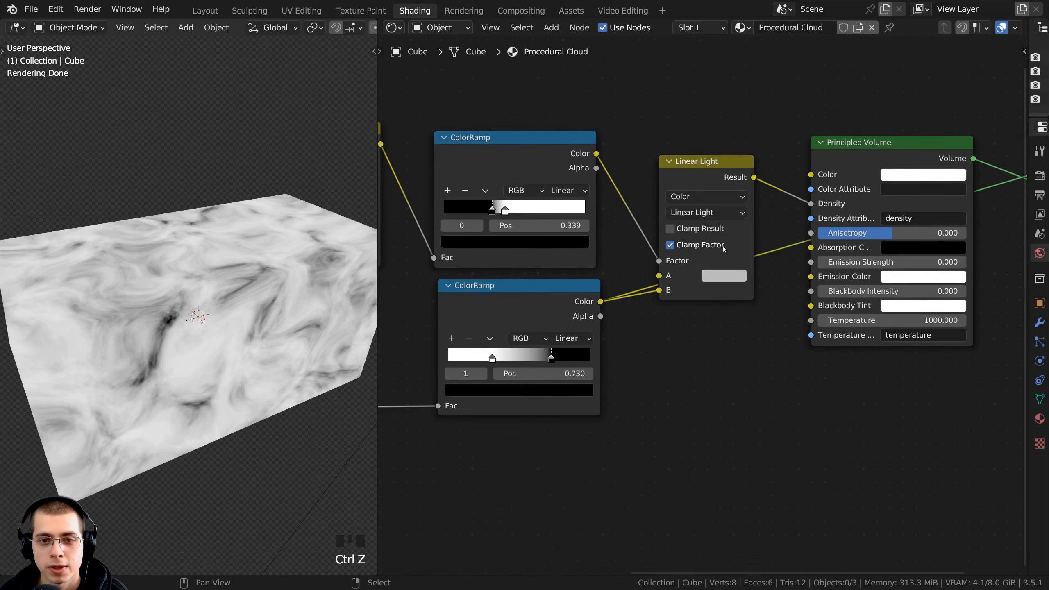
# - Disconnect the preview link from the Material Output's Surface so that only the volume shader is rendered
pyautogui.moveTo(783, 250); pyautogui.dragTo(698, 278, button='middle')
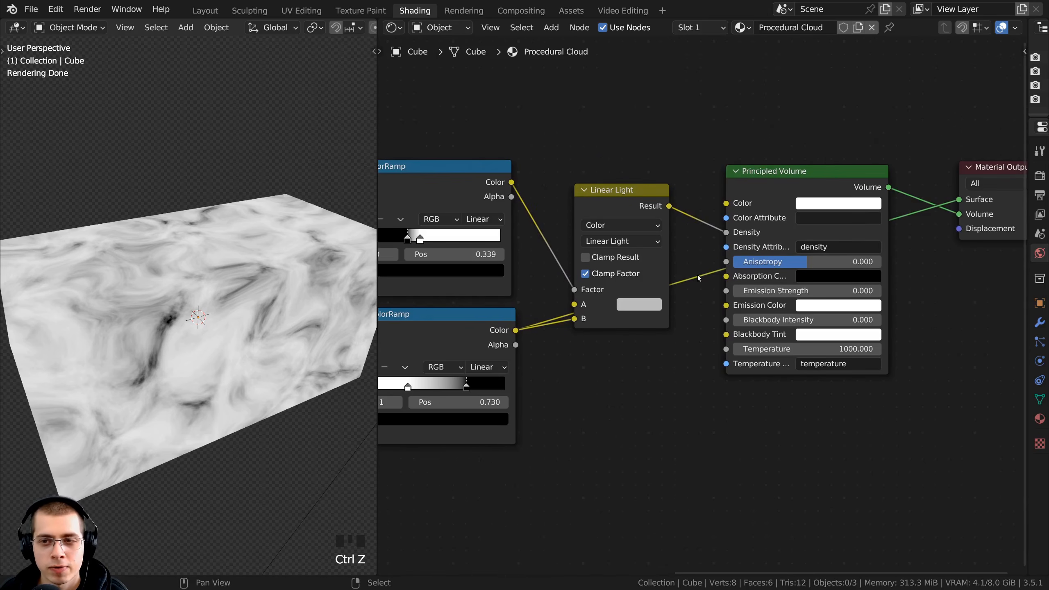
pyautogui.moveTo(940, 198); pyautogui.dragTo(898, 204, button='middle')
pyautogui.click(914, 185)
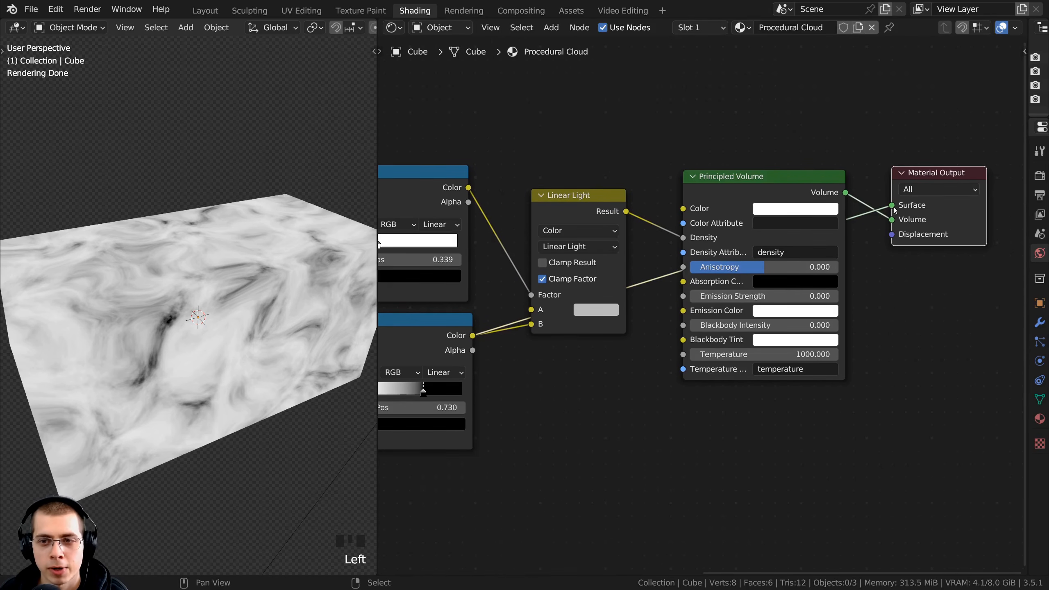
pyautogui.moveTo(891, 208); pyautogui.dragTo(837, 121)
pyautogui.moveTo(202, 338); pyautogui.dragTo(210, 318, button='middle')
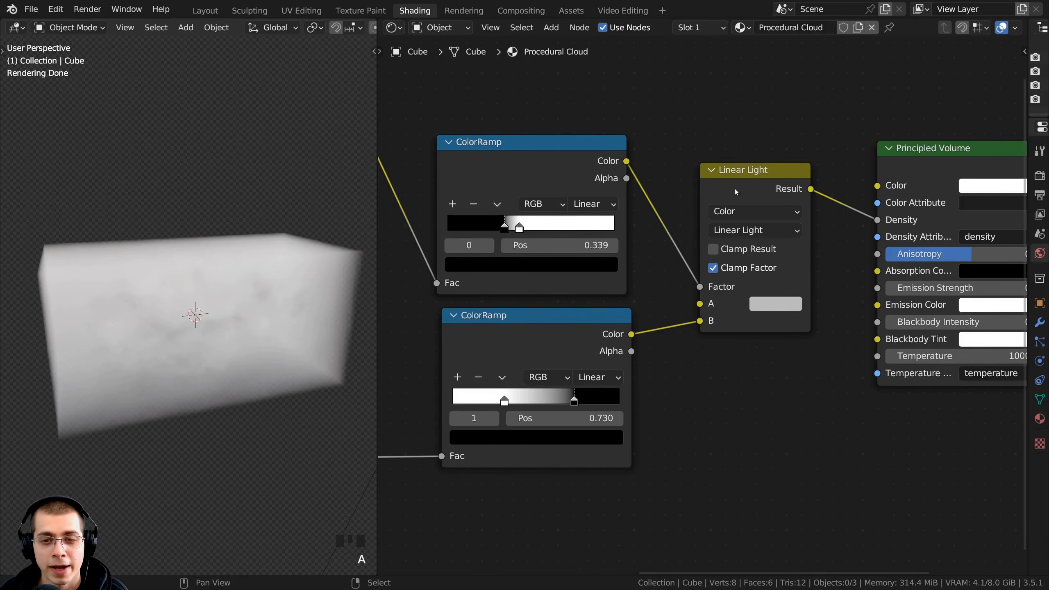
# - Set the second Linear Light node's A color to black
pyautogui.click(735, 190)
pyautogui.moveTo(293, 288); pyautogui.dragTo(230, 265, button='middle')
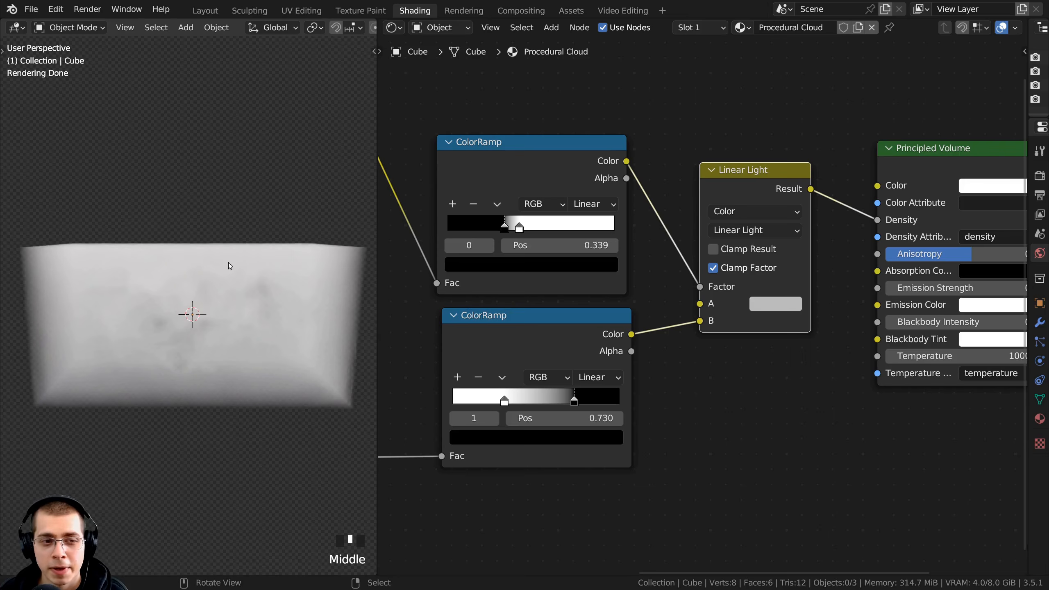
pyautogui.click(767, 306)
pyautogui.moveTo(881, 113); pyautogui.dragTo(885, 200)
pyautogui.keyDown('shift'); pyautogui.moveTo(343, 306); pyautogui.dragTo(334, 292, button='middle'); pyautogui.keyUp('shift')
# - Examine the cloud's shape and density in the viewport from several angles and distances
pyautogui.rightClick(59, 277)
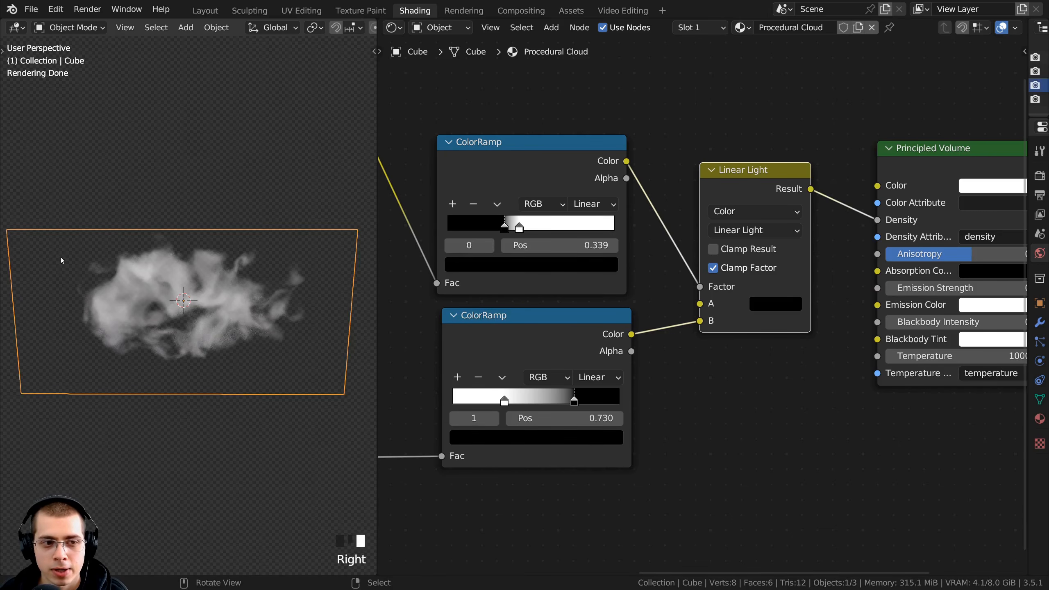
pyautogui.moveTo(59, 277); pyautogui.dragTo(211, 378, button='middle')
pyautogui.scroll(2, 210, 273)
pyautogui.scroll(1, 209, 272)
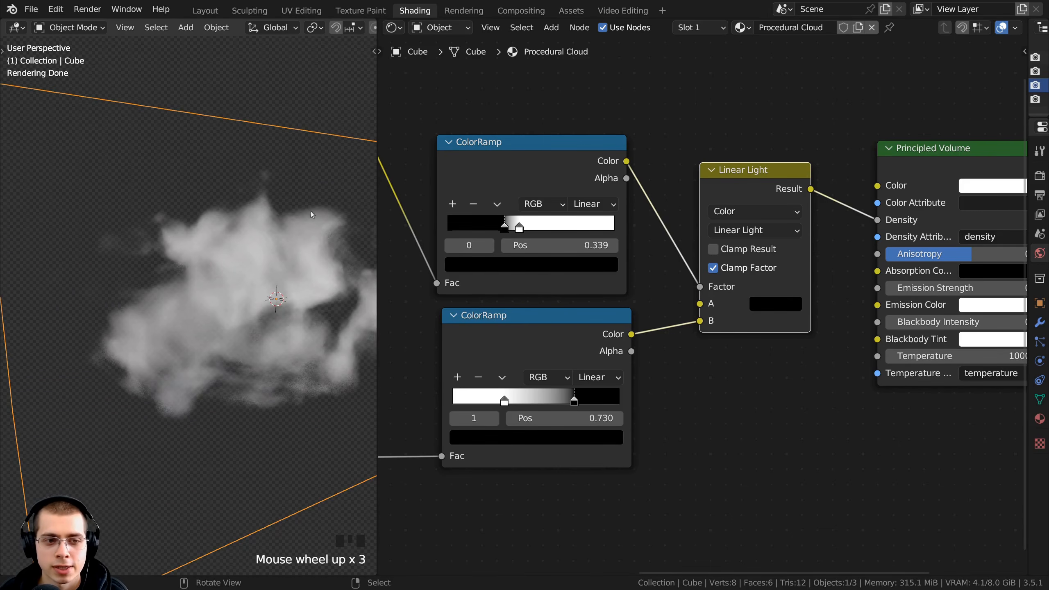
pyautogui.scroll(-2, 210, 273)
pyautogui.scroll(-1, 444, 318)
pyautogui.moveTo(268, 264); pyautogui.dragTo(251, 230, button='middle')
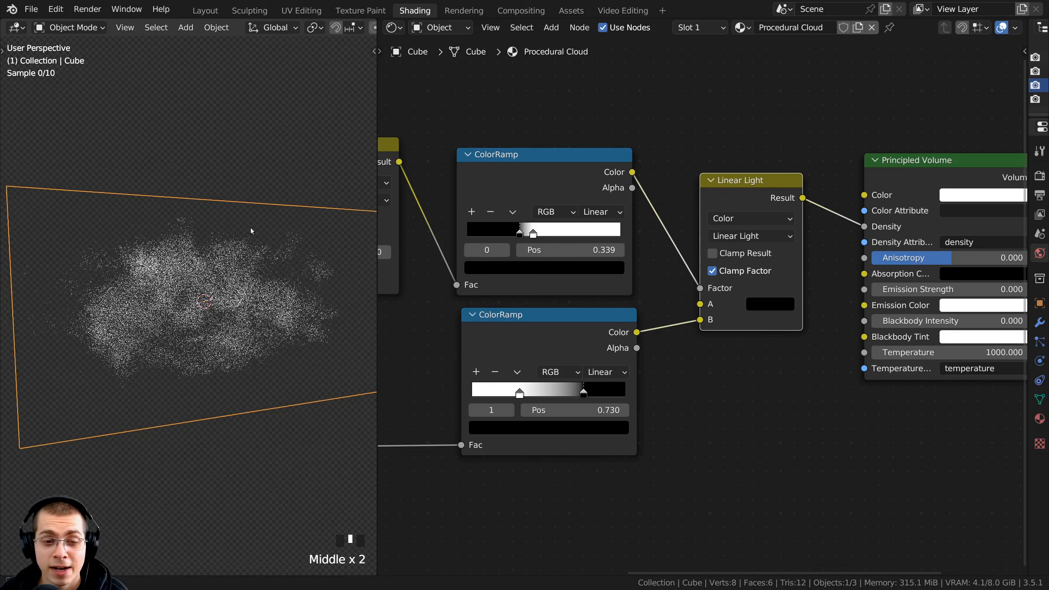
pyautogui.scroll(2, 250, 230)
pyautogui.scroll(-2, 518, 285)
# - Try shifting the upper ColorRamp's stops toward the dark end, with the white stop at 0.319, and revert the change
pyautogui.moveTo(520, 272); pyautogui.dragTo(615, 274, button='middle')
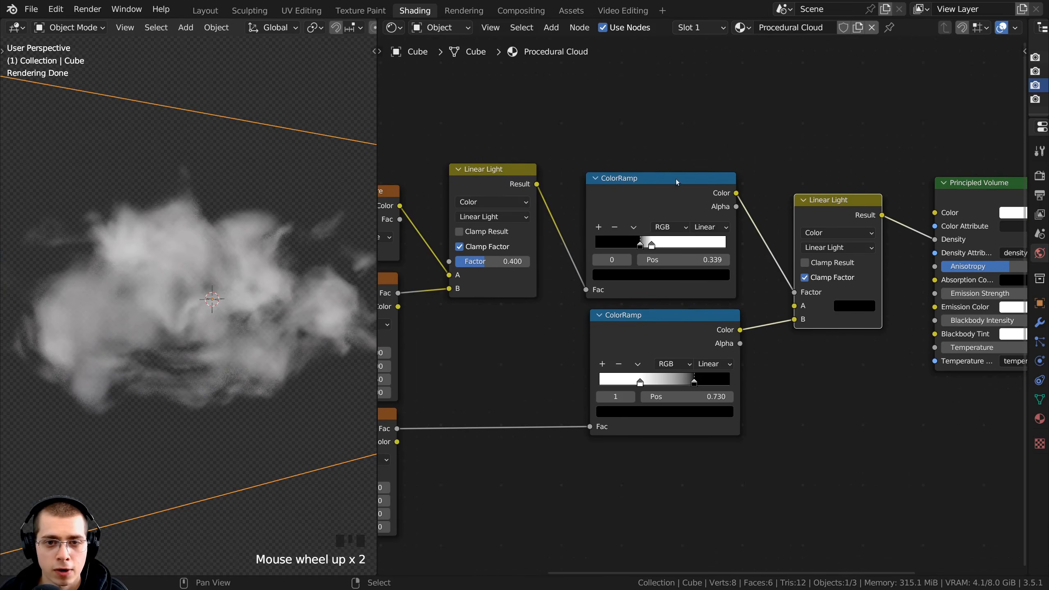
pyautogui.scroll(-2, 677, 182)
pyautogui.moveTo(492, 238); pyautogui.dragTo(580, 201, button='middle')
pyautogui.click(526, 390)
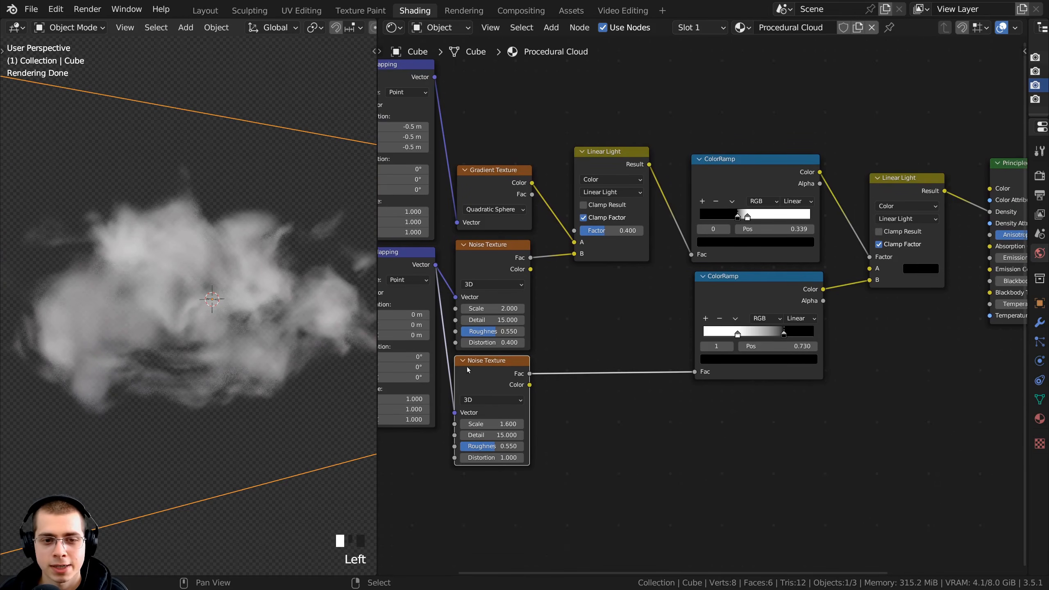
pyautogui.moveTo(749, 332); pyautogui.dragTo(663, 335, button='middle')
pyautogui.scroll(1, 658, 335)
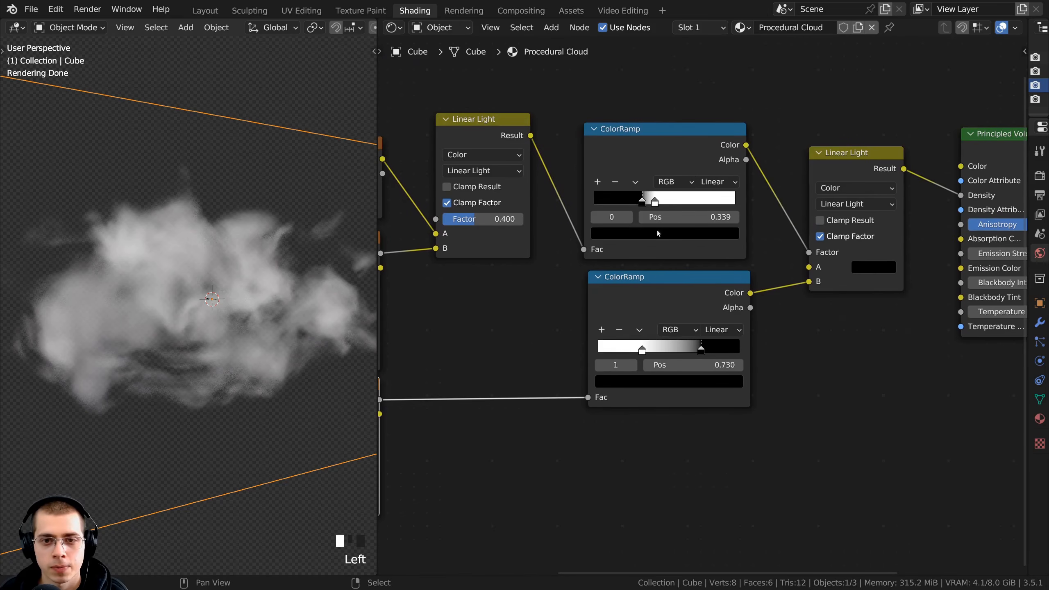
pyautogui.moveTo(657, 231); pyautogui.dragTo(630, 265, button='middle')
pyautogui.scroll(2, 630, 265)
pyautogui.moveTo(626, 235)
pyautogui.mouseDown()
pyautogui.moveTo(653, 236)
pyautogui.moveTo(595, 234)
pyautogui.moveTo(634, 232)
pyautogui.moveTo(607, 234)
pyautogui.mouseUp()
pyautogui.scroll(-1, 356, 278)
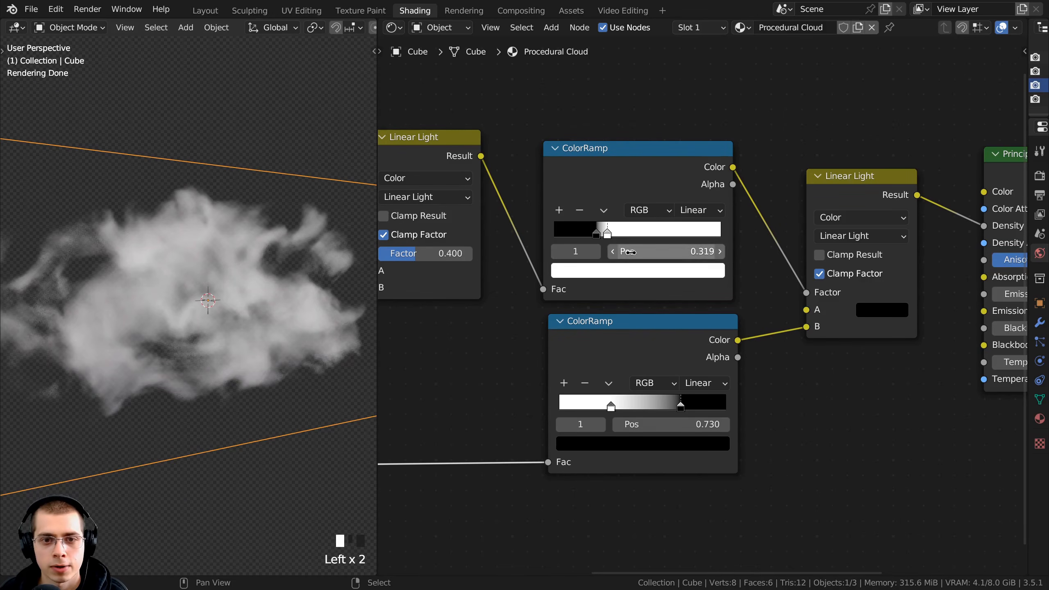
pyautogui.click(606, 248)
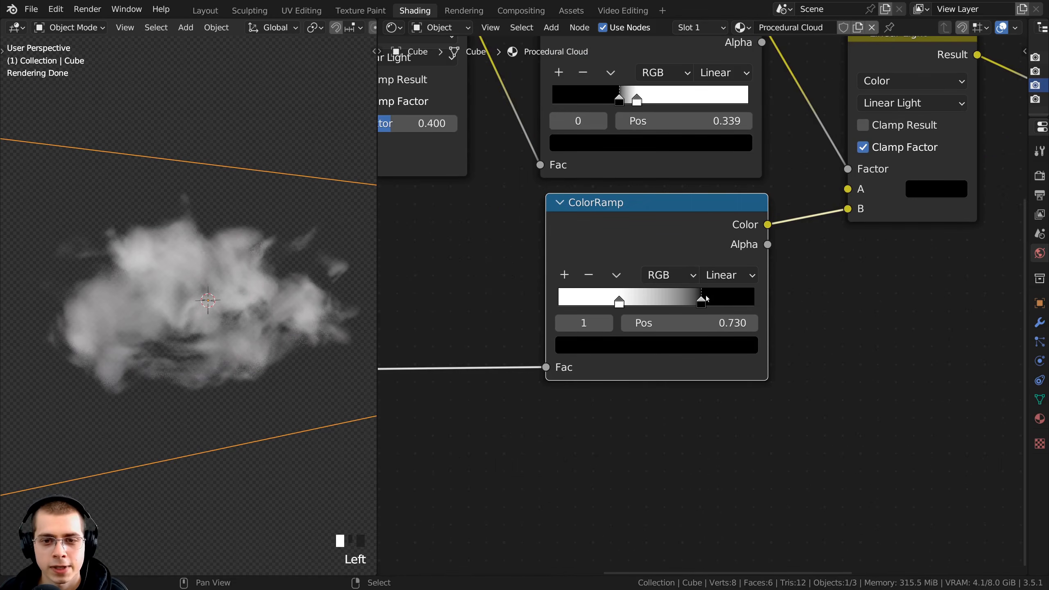
# - Try the lower ColorRamp with its white stop at 0.072 and its black stop closer in, and undo these stop changes
pyautogui.moveTo(706, 298)
pyautogui.mouseDown()
pyautogui.moveTo(652, 298)
pyautogui.moveTo(701, 298)
pyautogui.mouseUp()
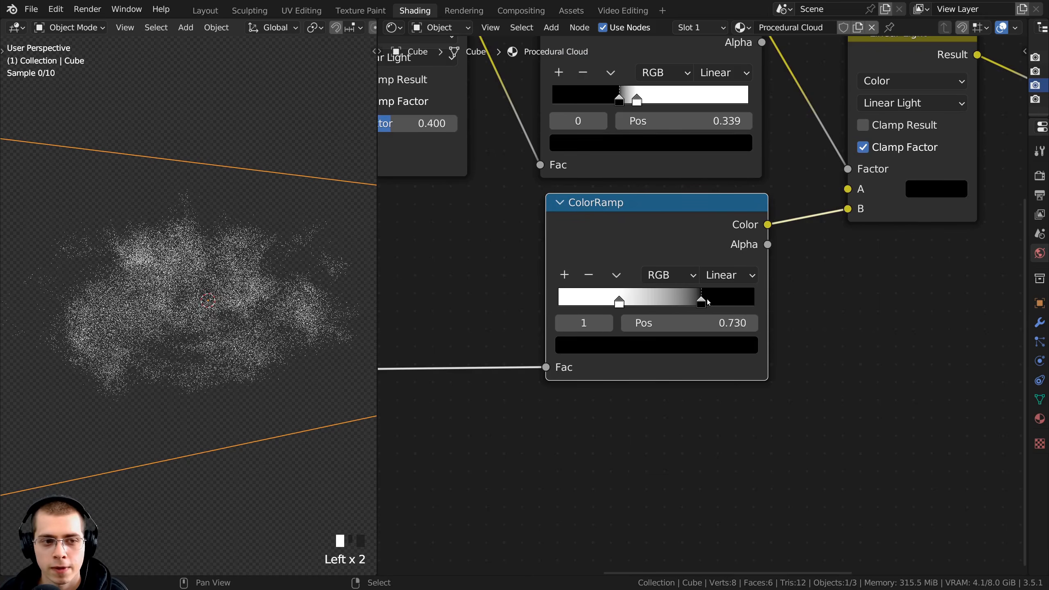
pyautogui.moveTo(614, 300); pyautogui.dragTo(572, 301)
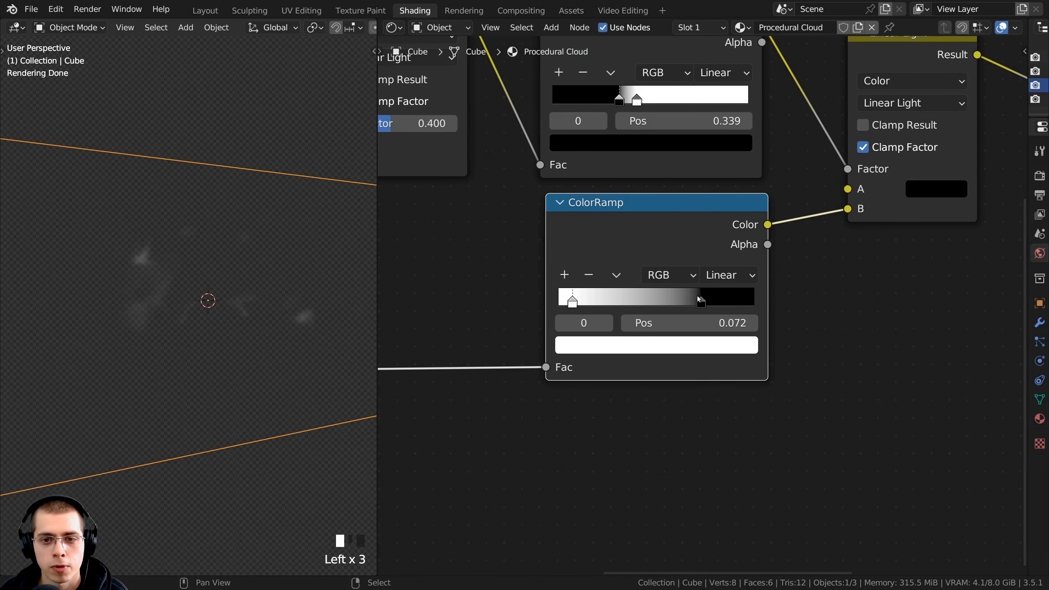
pyautogui.moveTo(701, 301); pyautogui.dragTo(679, 300)
pyautogui.hotkey('ctrl', 'z')
pyautogui.hotkey('ctrl', 'z')
pyautogui.hotkey('ctrl', 'z')
pyautogui.hotkey('ctrl', 'z')
pyautogui.hotkey('ctrl', 'z')
pyautogui.hotkey('ctrl', 'z')
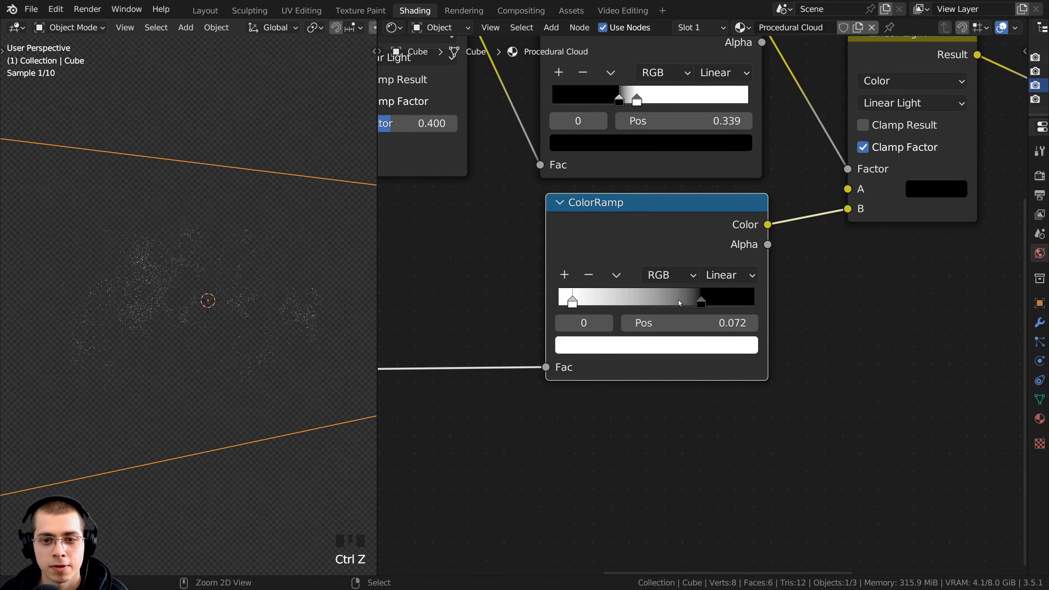
# - Try the lower ColorRamp's black stop at 0.985 with the white stop moved closer to it, and check the cloud
pyautogui.moveTo(697, 303); pyautogui.dragTo(748, 301)
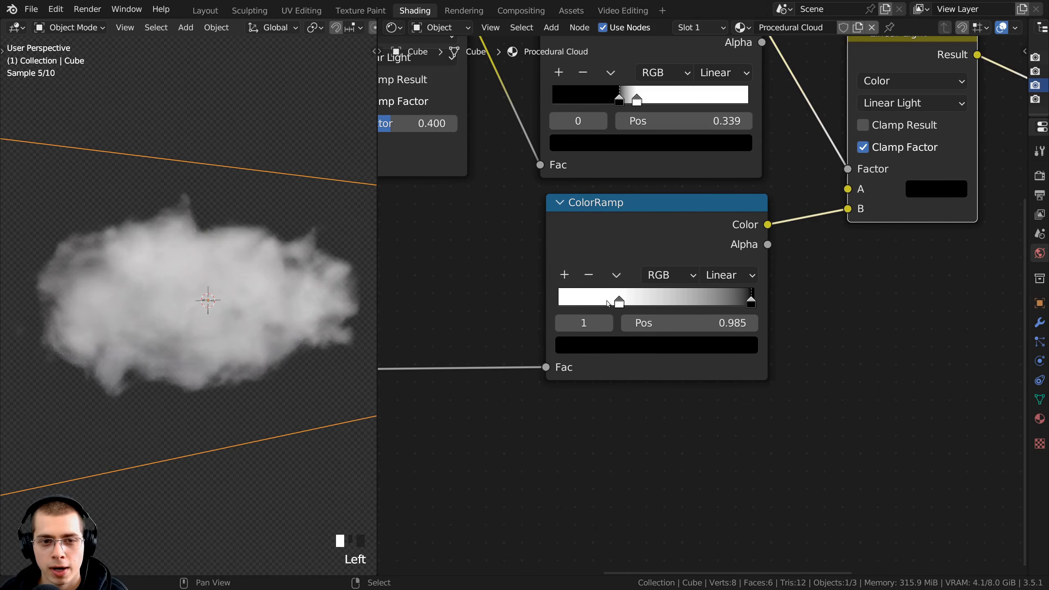
pyautogui.moveTo(606, 300); pyautogui.dragTo(704, 303)
pyautogui.moveTo(278, 307); pyautogui.dragTo(239, 356, button='middle')
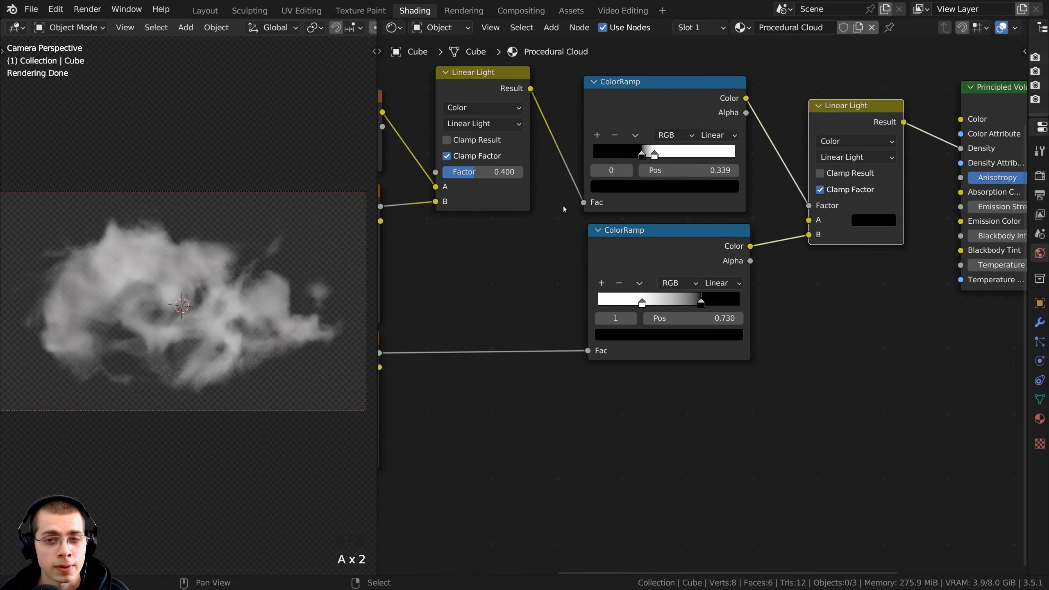
pyautogui.scroll(-1, 585, 215)
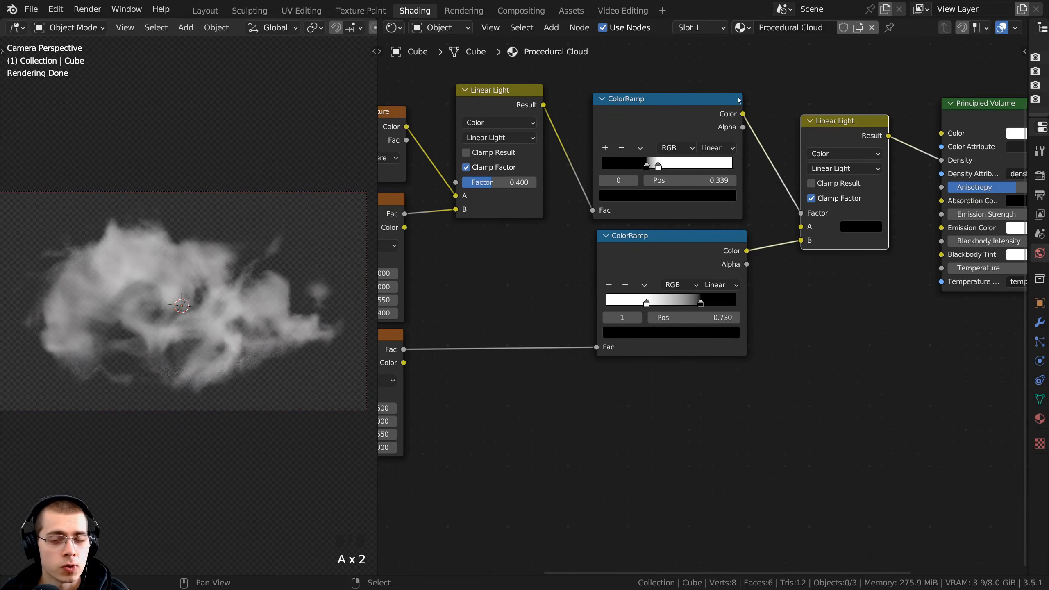
# - Inspect the positions of the white and black stops on the lower ColorRamp
pyautogui.moveTo(637, 307); pyautogui.dragTo(647, 299, button='middle')
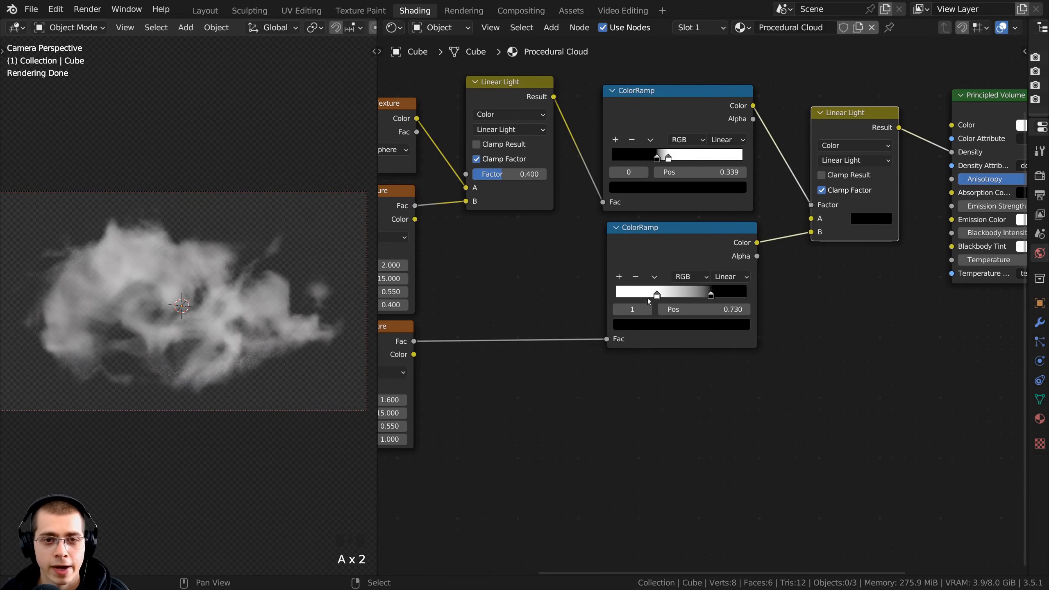
pyautogui.scroll(2, 621, 305)
pyautogui.click(642, 290)
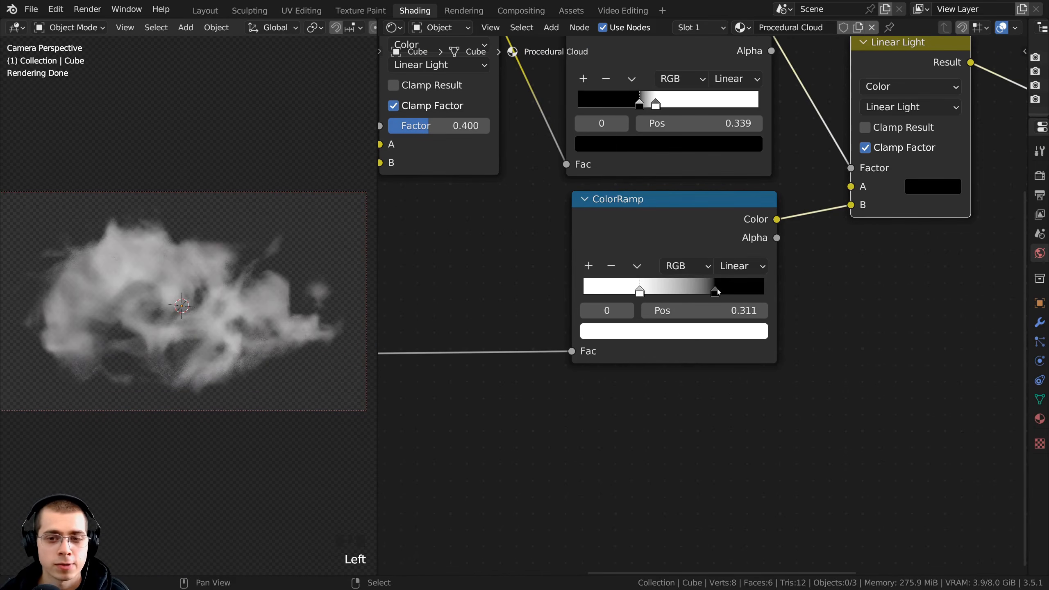
pyautogui.moveTo(675, 291); pyautogui.dragTo(715, 292)
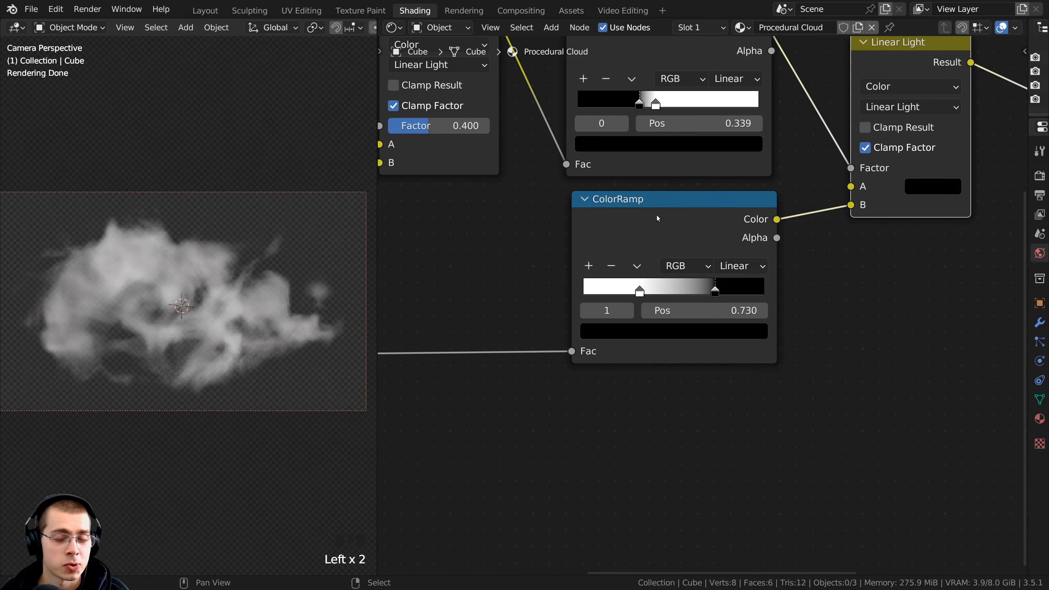
# - Add a Hue Saturation Value node between the lower Noise Texture's Fac output and the lower ColorRamp
pyautogui.moveTo(528, 212); pyautogui.dragTo(572, 225, button='middle')
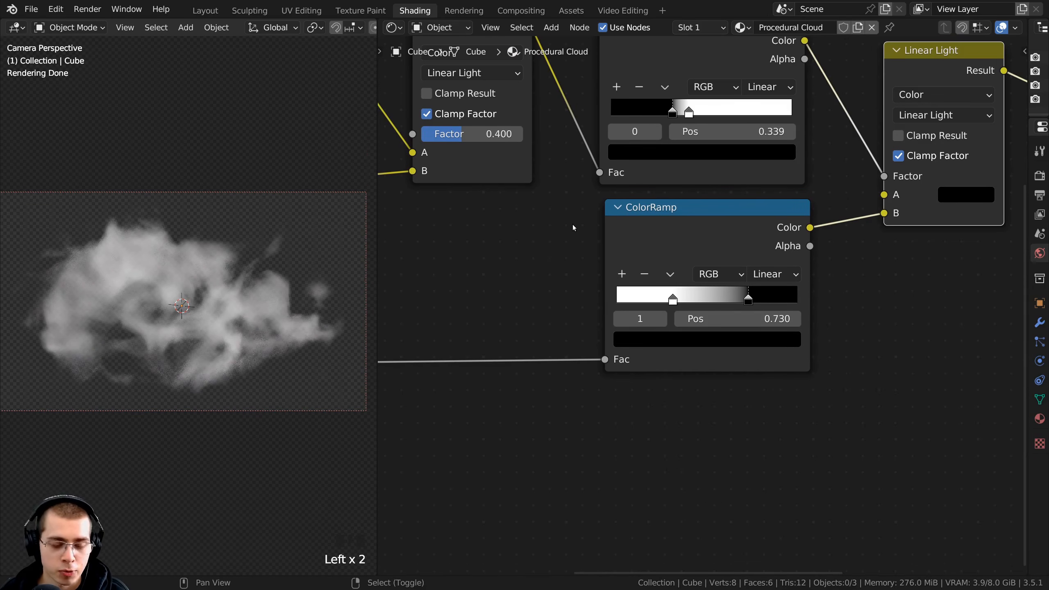
pyautogui.hotkey('shift', 'a')
pyautogui.click(535, 153)
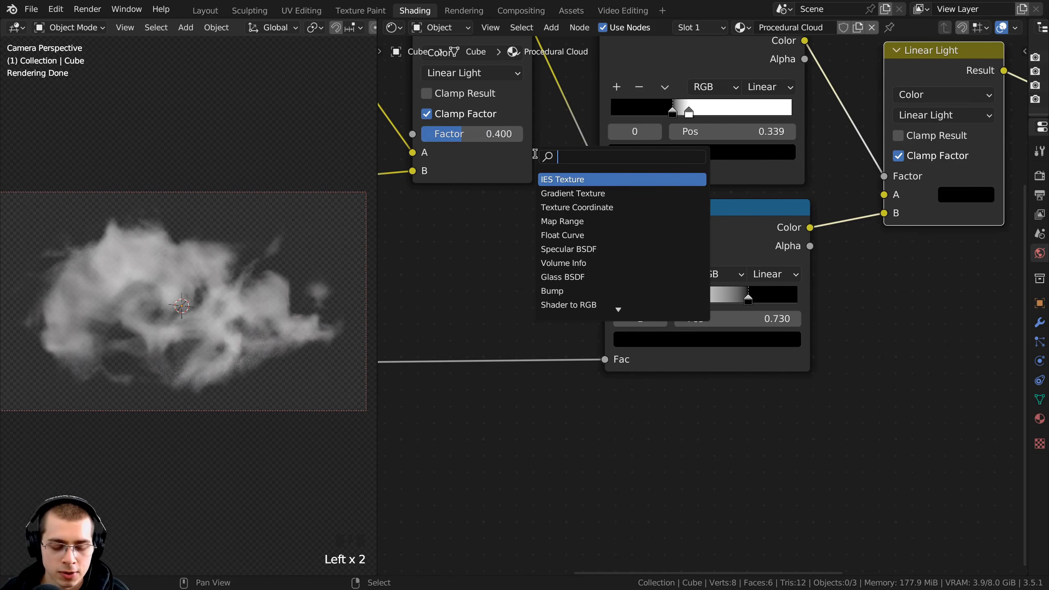
pyautogui.write('hue')
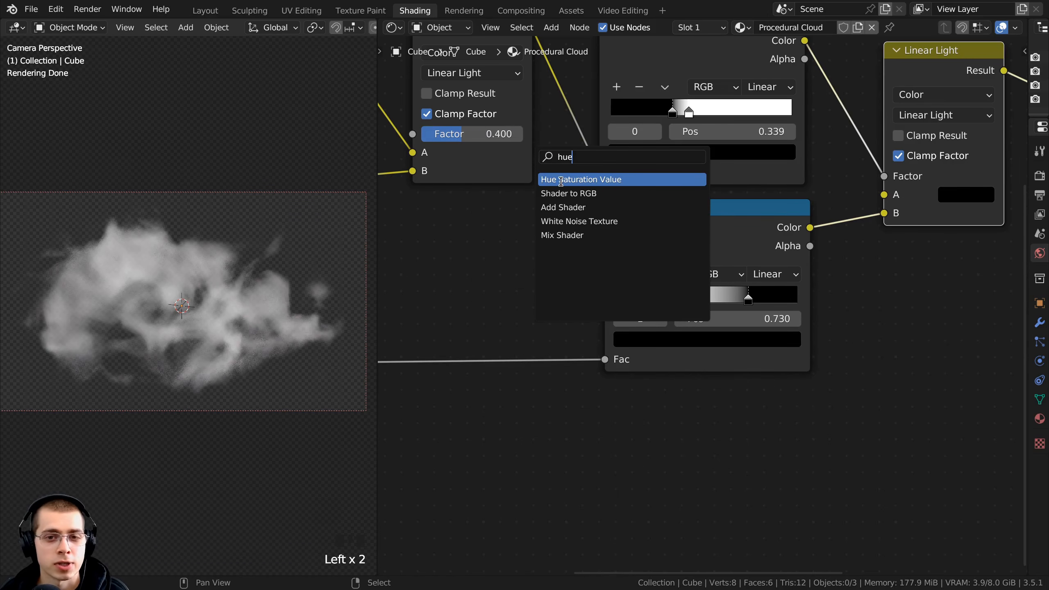
pyautogui.click(561, 182)
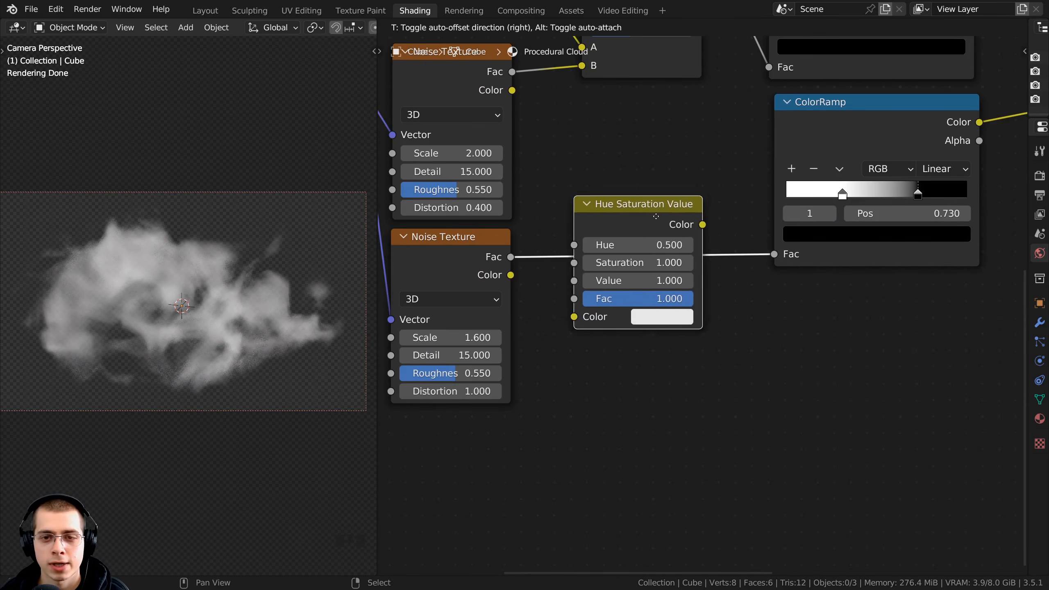
pyautogui.click(656, 216)
# - Try the new Hue Saturation Value node's Value at 0.000 and 1.280, and revert the change
pyautogui.scroll(-2, 593, 301)
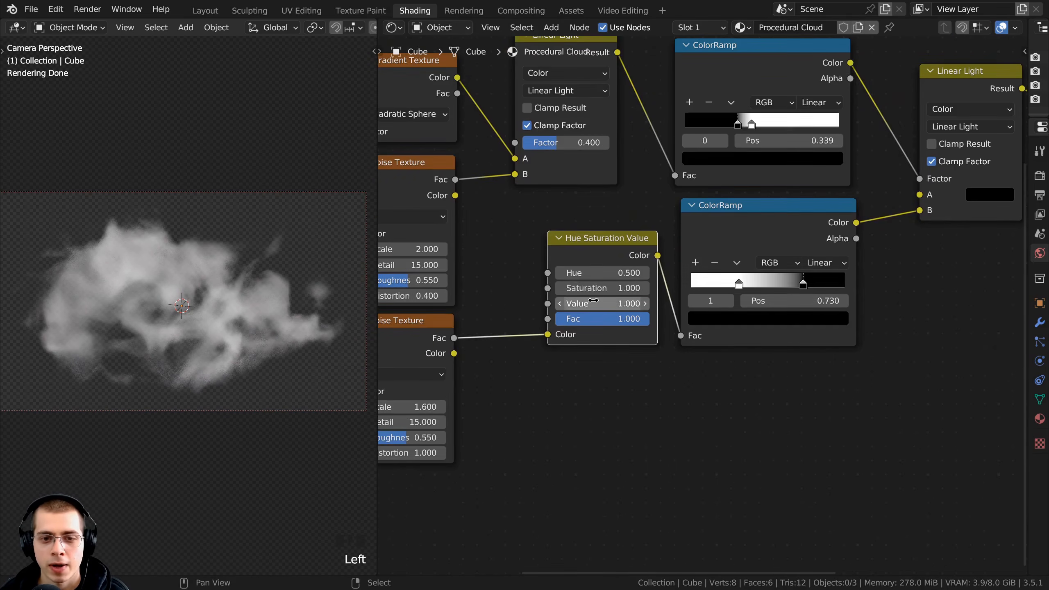
pyautogui.moveTo(580, 304); pyautogui.dragTo(537, 304)
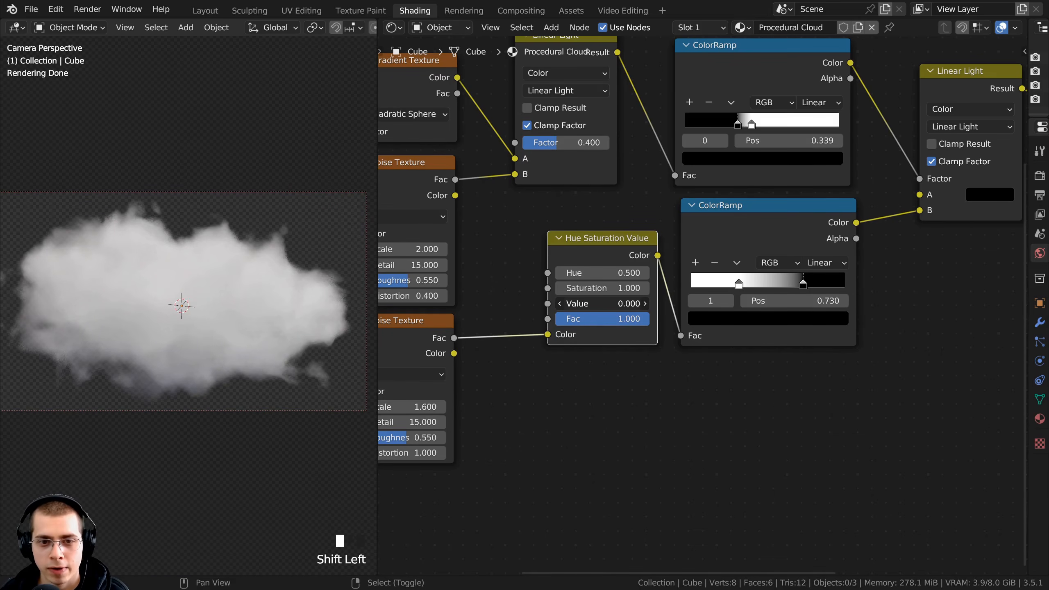
pyautogui.moveTo(602, 303); pyautogui.dragTo(642, 303)
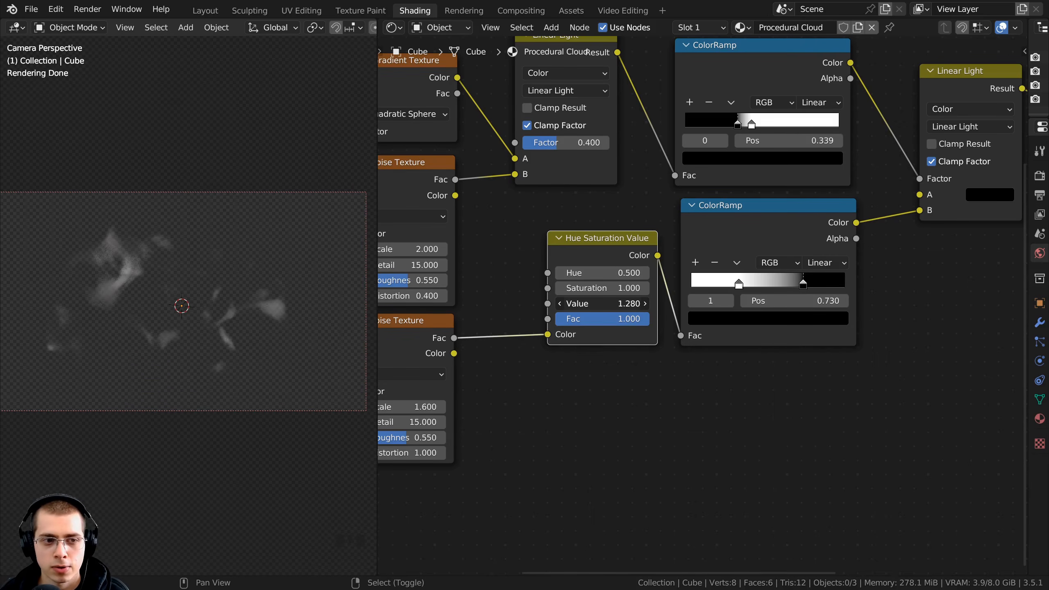
pyautogui.rightClick(585, 304)
# - Space the lower ColorRamp and the second Linear Light node further apart to make room between them
pyautogui.moveTo(748, 229); pyautogui.dragTo(737, 231)
pyautogui.moveTo(644, 253); pyautogui.dragTo(484, 290, button='middle')
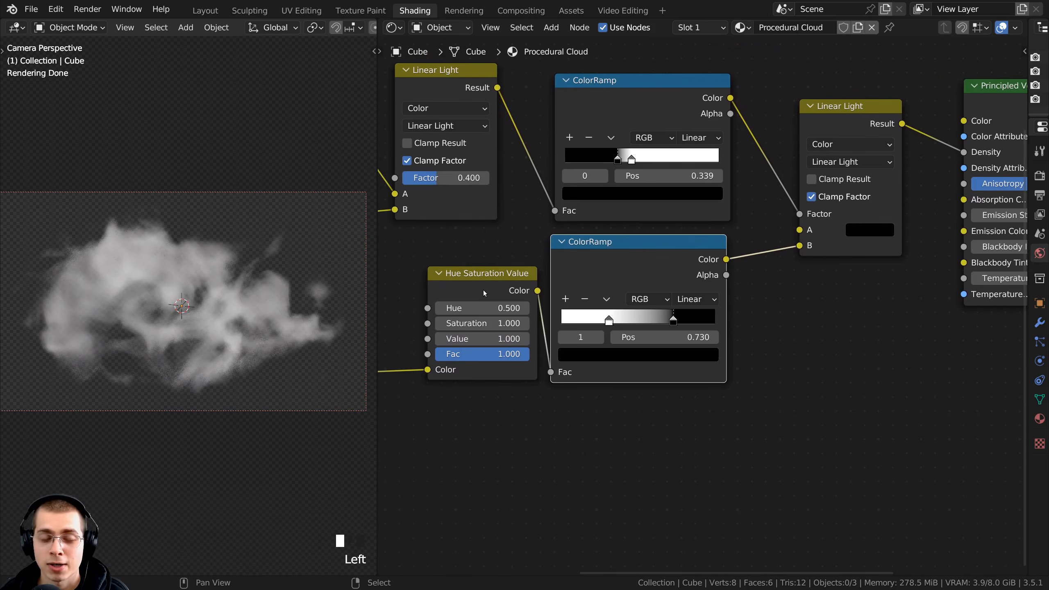
pyautogui.moveTo(825, 251); pyautogui.dragTo(868, 249)
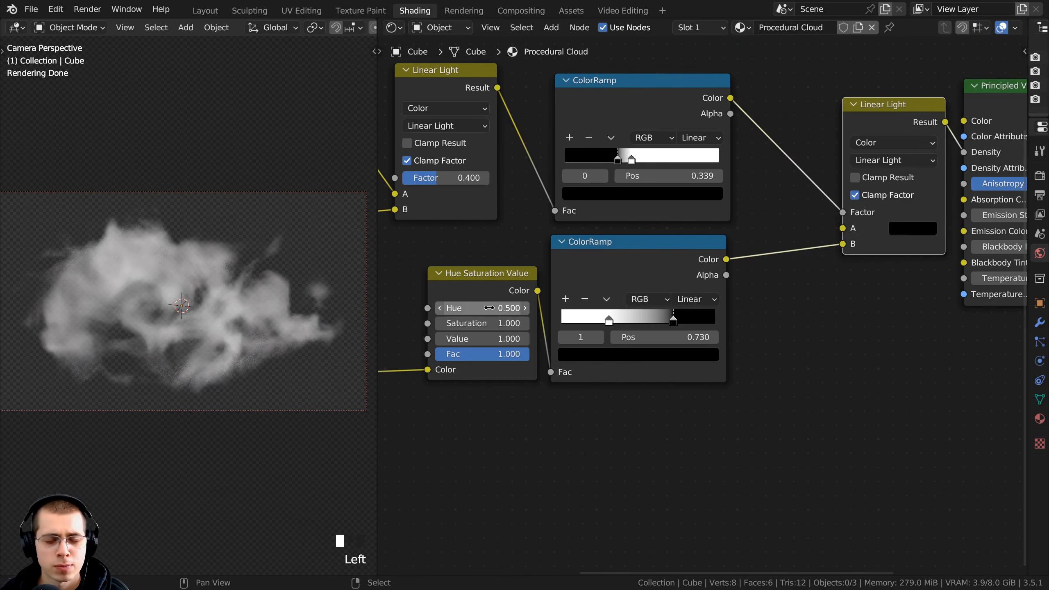
# - Duplicate the Hue Saturation Value node and insert the copy between the lower ColorRamp and the second Linear Light node's B input
pyautogui.click(465, 286)
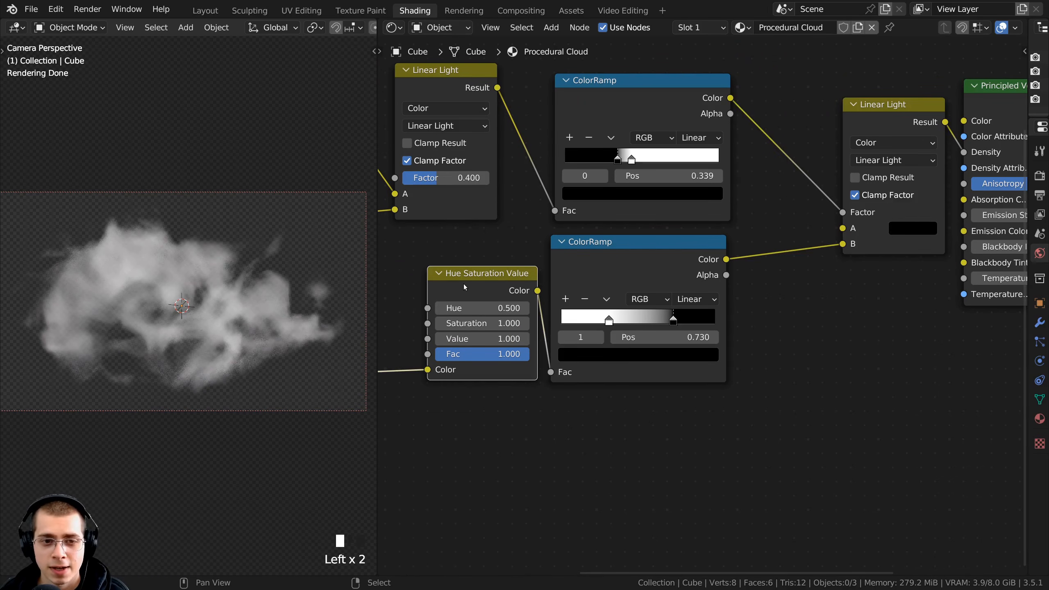
pyautogui.moveTo(463, 284); pyautogui.dragTo(448, 282, button='middle')
pyautogui.hotkey('shift', 'd')
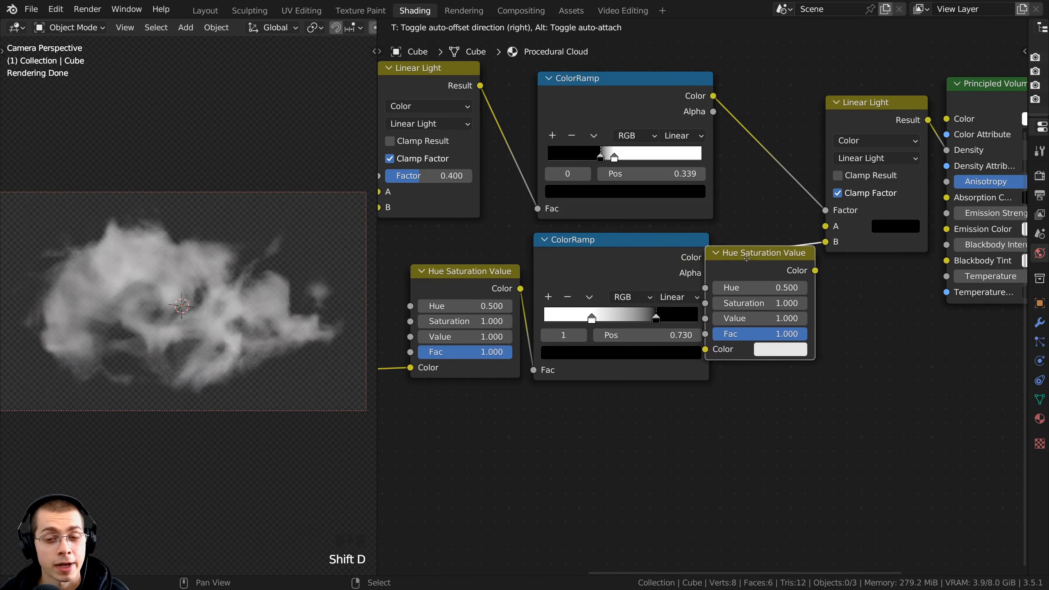
pyautogui.click(787, 252)
pyautogui.moveTo(792, 250); pyautogui.dragTo(764, 225)
pyautogui.moveTo(764, 225); pyautogui.dragTo(704, 243, button='middle')
pyautogui.moveTo(885, 136); pyautogui.dragTo(853, 133)
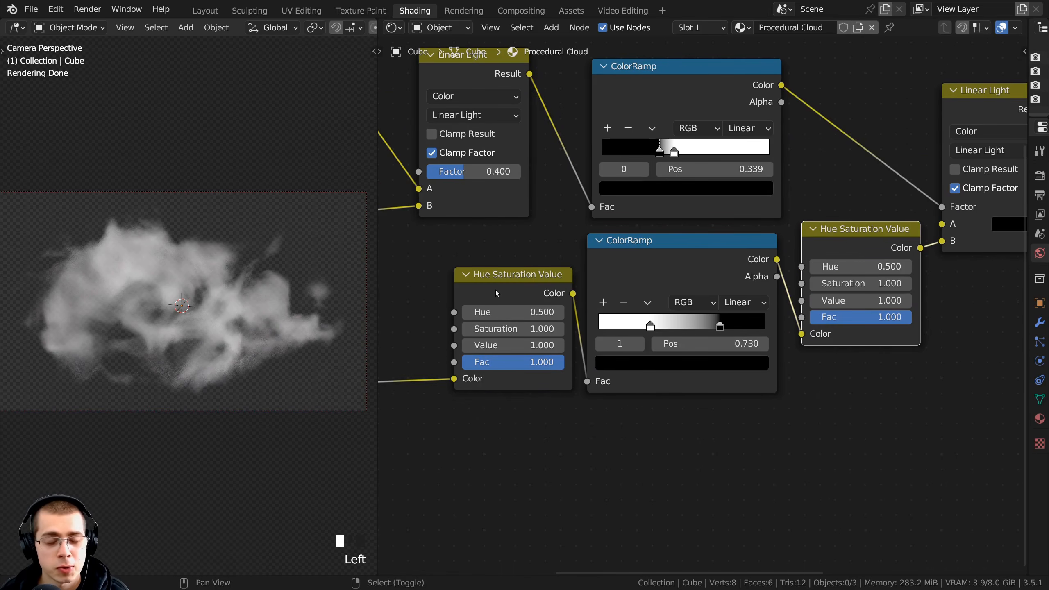
pyautogui.keyDown('shift'); pyautogui.click(497, 294); pyautogui.keyUp('shift')
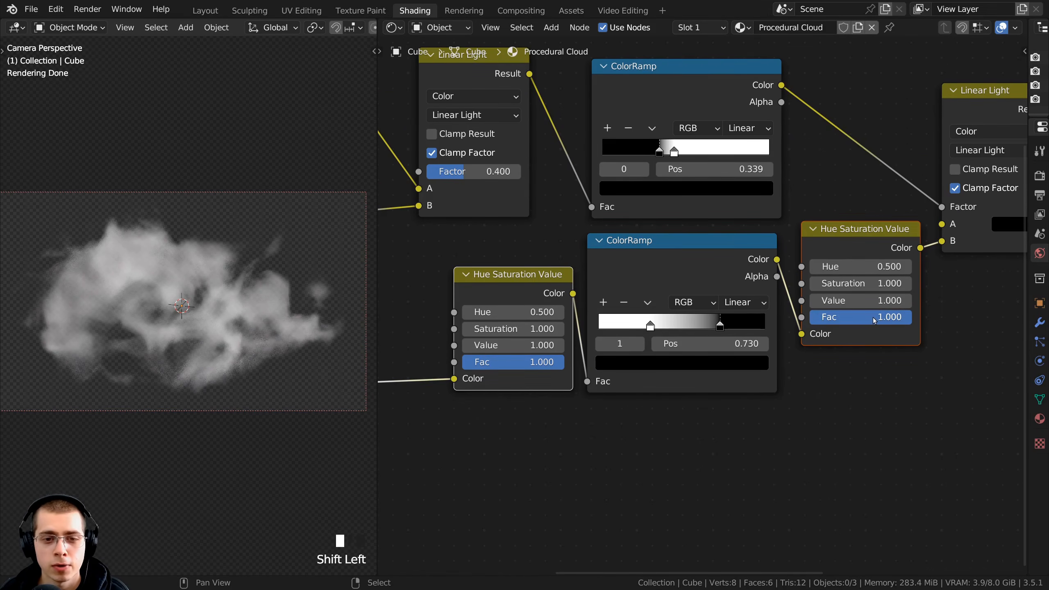
pyautogui.press('a')
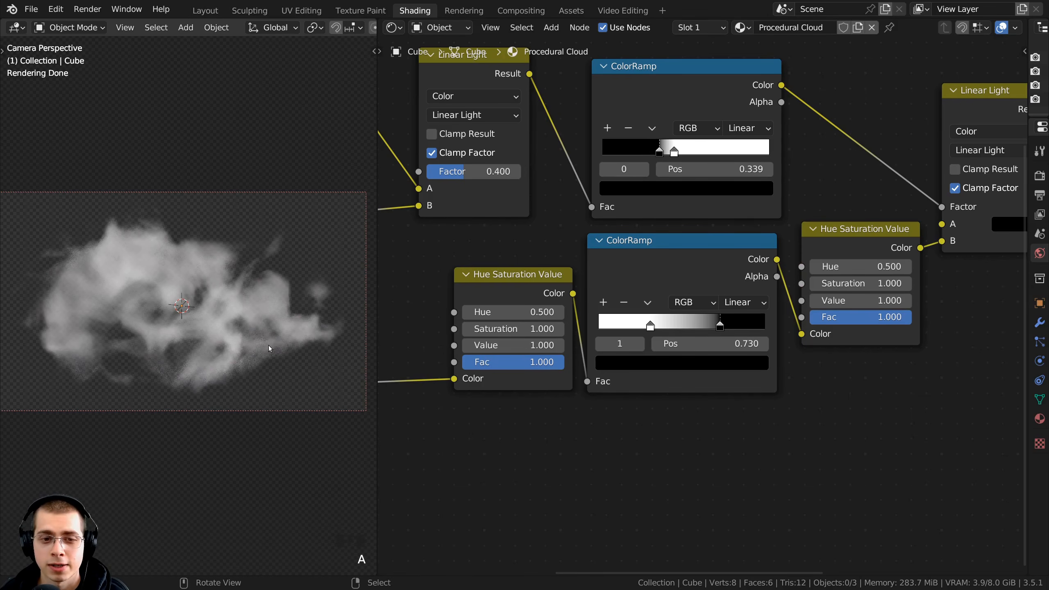
# - Insert another copy of the Hue Saturation Value node between the first Linear Light node and the upper ColorRamp, shifting that ramp to make room
pyautogui.scroll(-2, 593, 279)
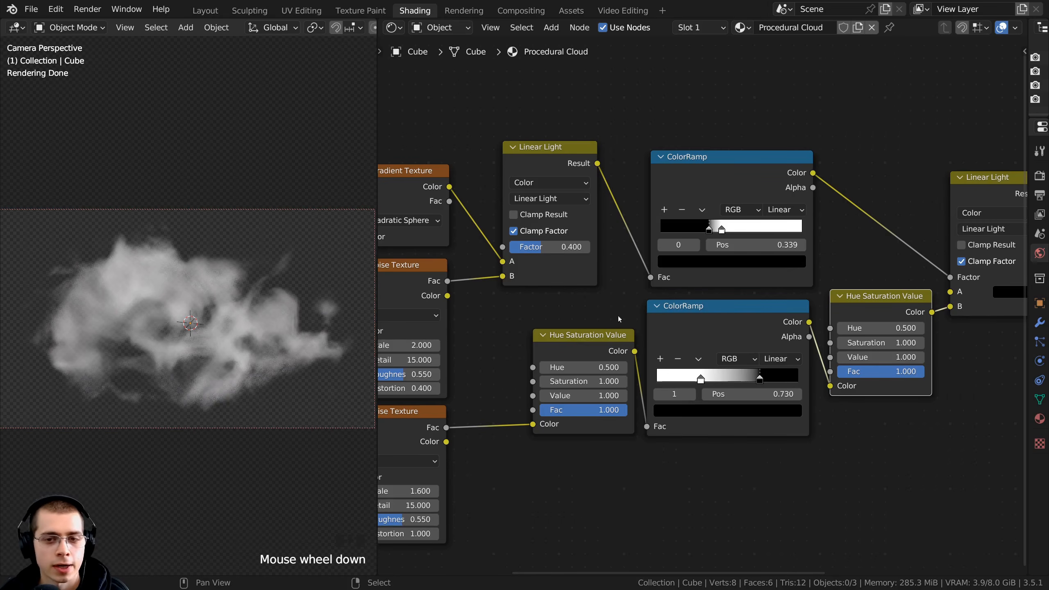
pyautogui.moveTo(737, 181); pyautogui.dragTo(772, 163)
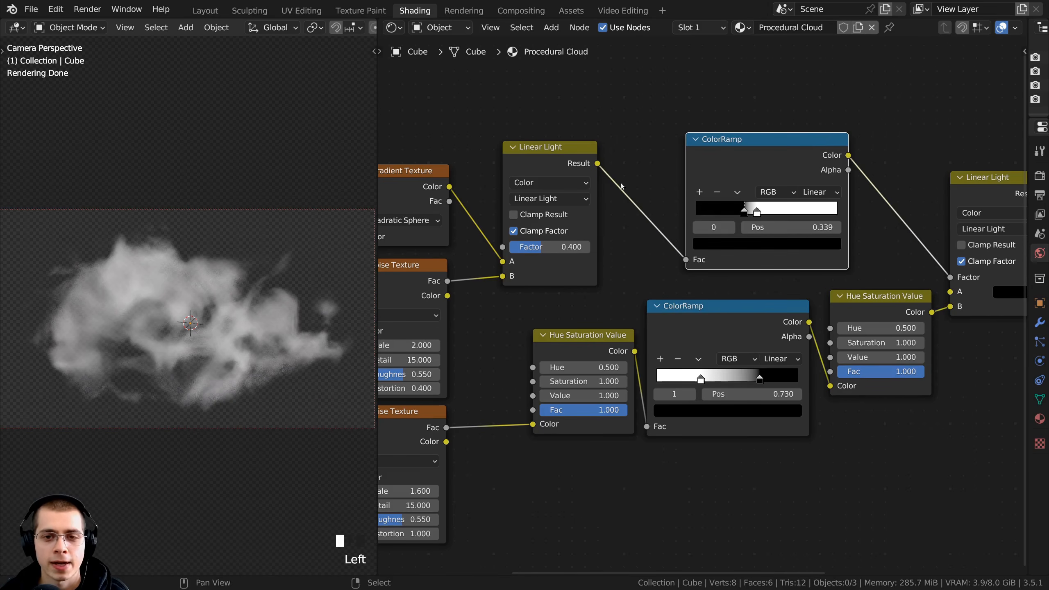
pyautogui.rightClick(560, 349)
pyautogui.moveTo(562, 349); pyautogui.dragTo(536, 359, button='middle')
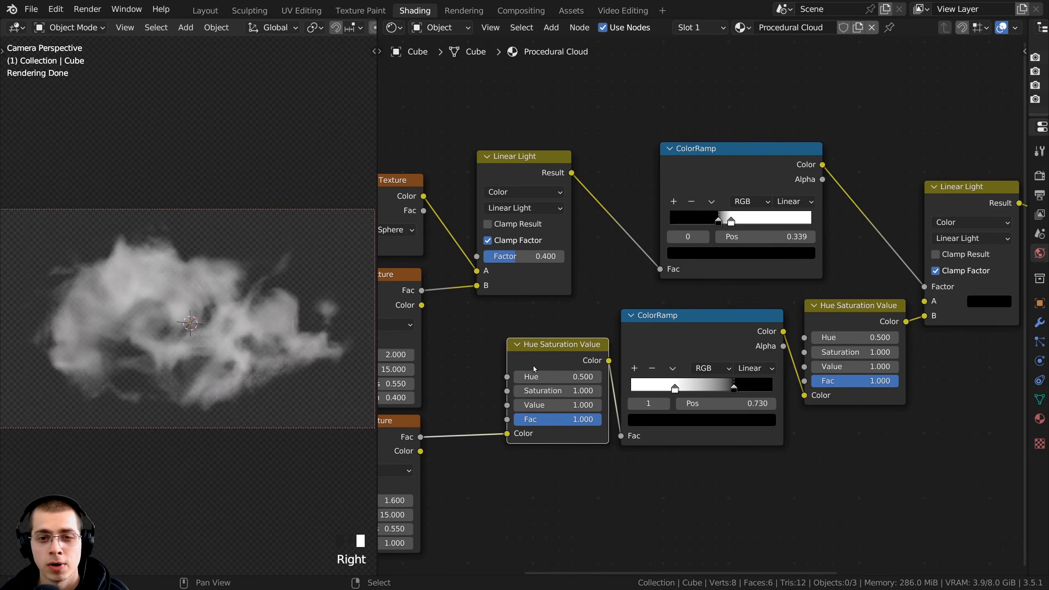
pyautogui.hotkey('shift', 'd')
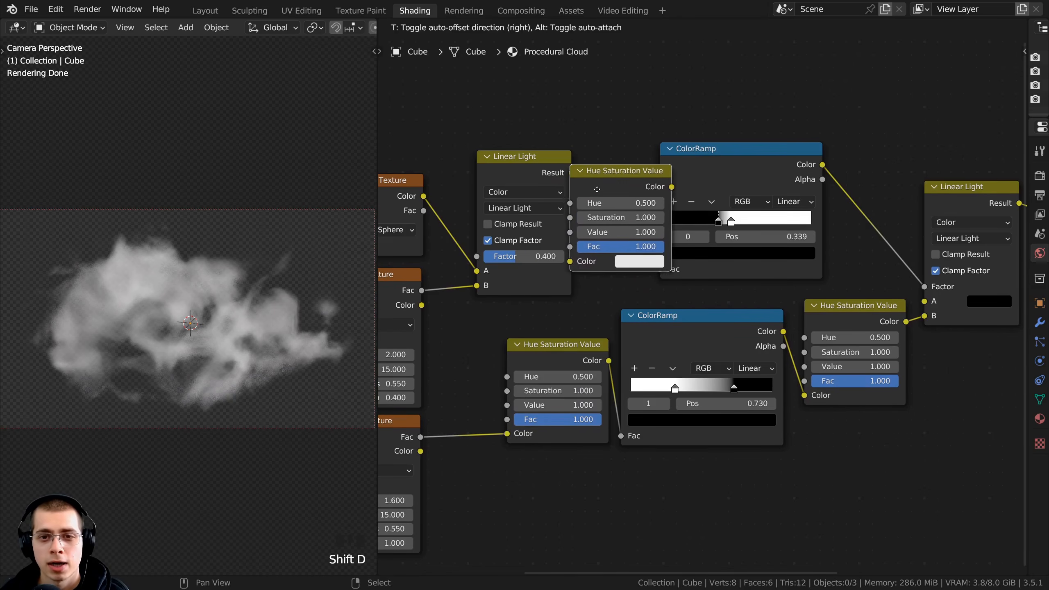
pyautogui.click(596, 189)
pyautogui.moveTo(808, 164); pyautogui.dragTo(788, 164)
pyautogui.moveTo(825, 190); pyautogui.dragTo(769, 190, button='middle')
pyautogui.scroll(1, 768, 192)
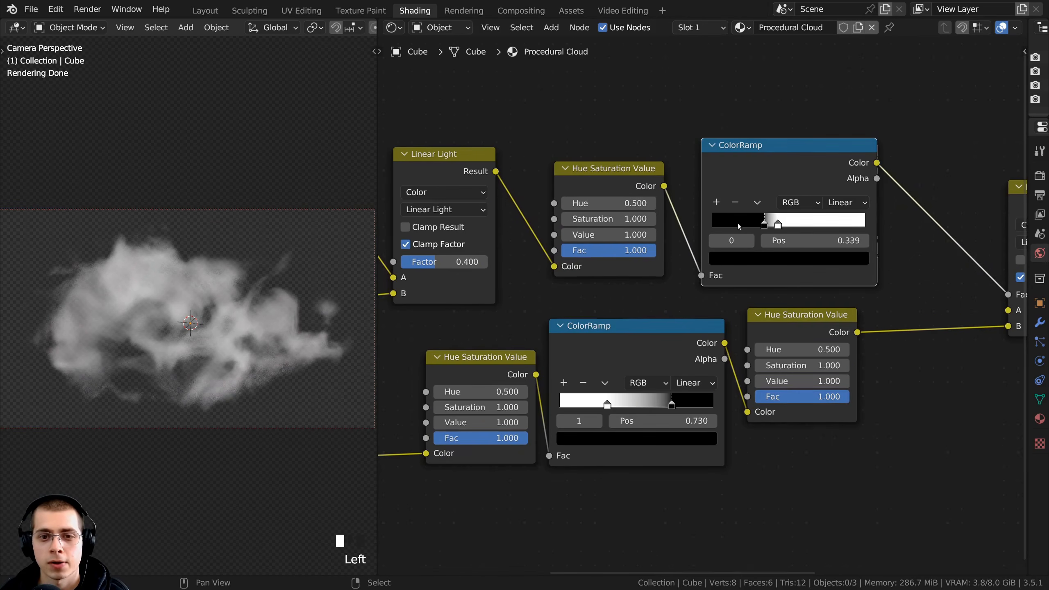
pyautogui.moveTo(607, 234)
pyautogui.keyDown('shift'); pyautogui.mouseDown()
pyautogui.moveTo(643, 234)
pyautogui.moveTo(584, 235)
pyautogui.moveTo(624, 234)
pyautogui.moveTo(614, 235)
pyautogui.mouseUp(); pyautogui.keyUp('shift')
pyautogui.rightClick(615, 234)
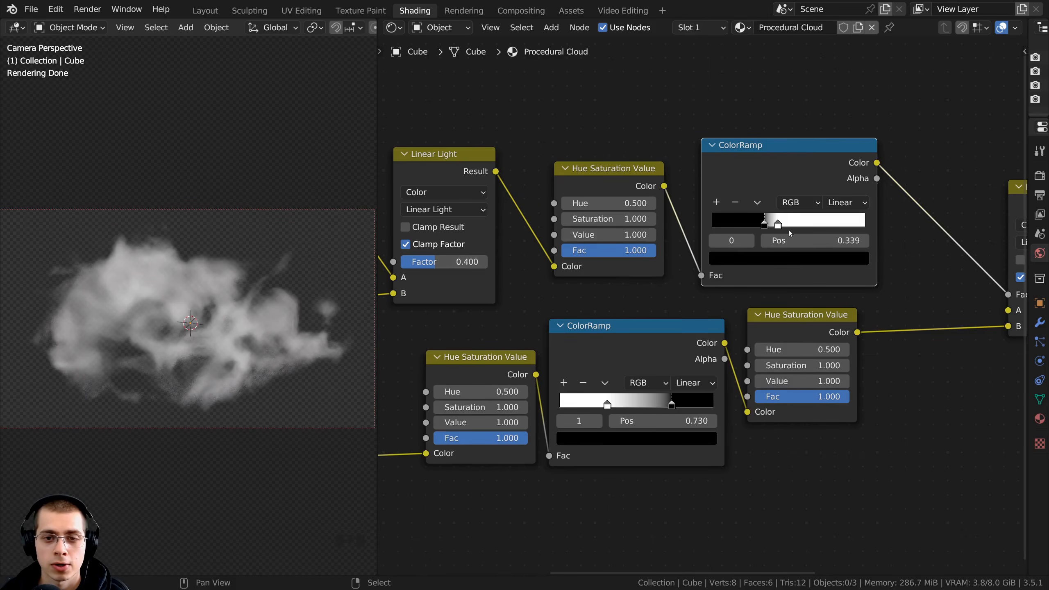
# - Insert a Math node set to Multiply between the second Linear Light node and the Principled Volume's Density
pyautogui.press('Home')
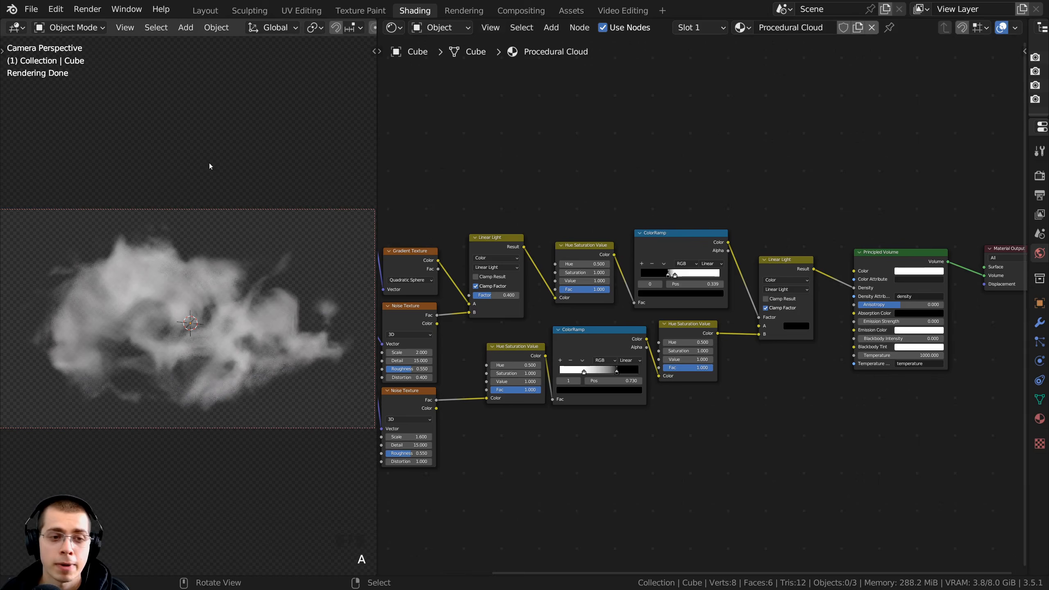
pyautogui.scroll(1, 716, 367)
pyautogui.hotkey('shift', 'a')
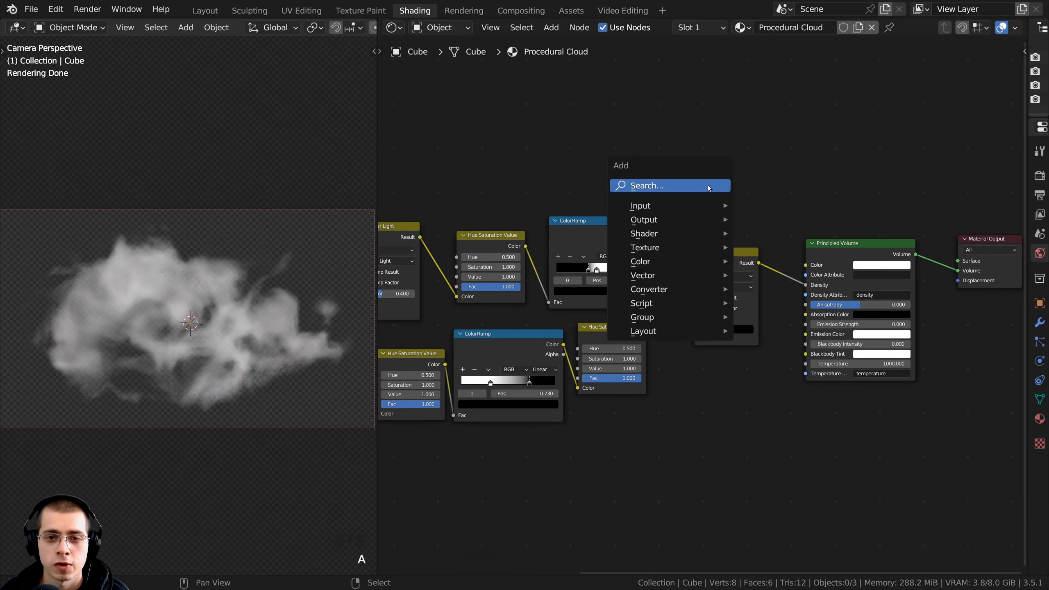
pyautogui.click(709, 186)
pyautogui.write('math')
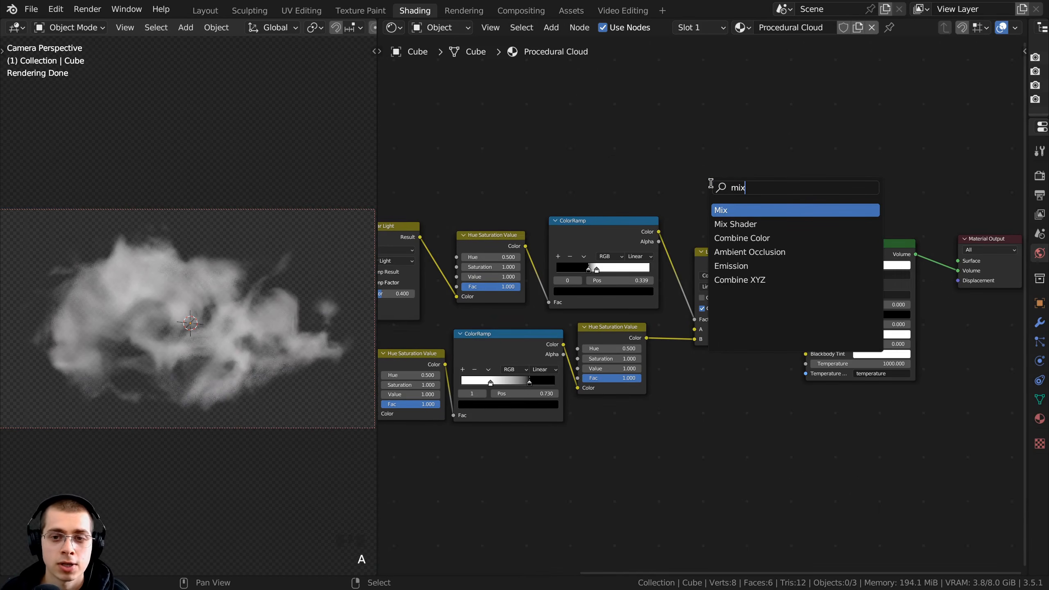
pyautogui.press('BackSpace')
pyautogui.click(722, 209)
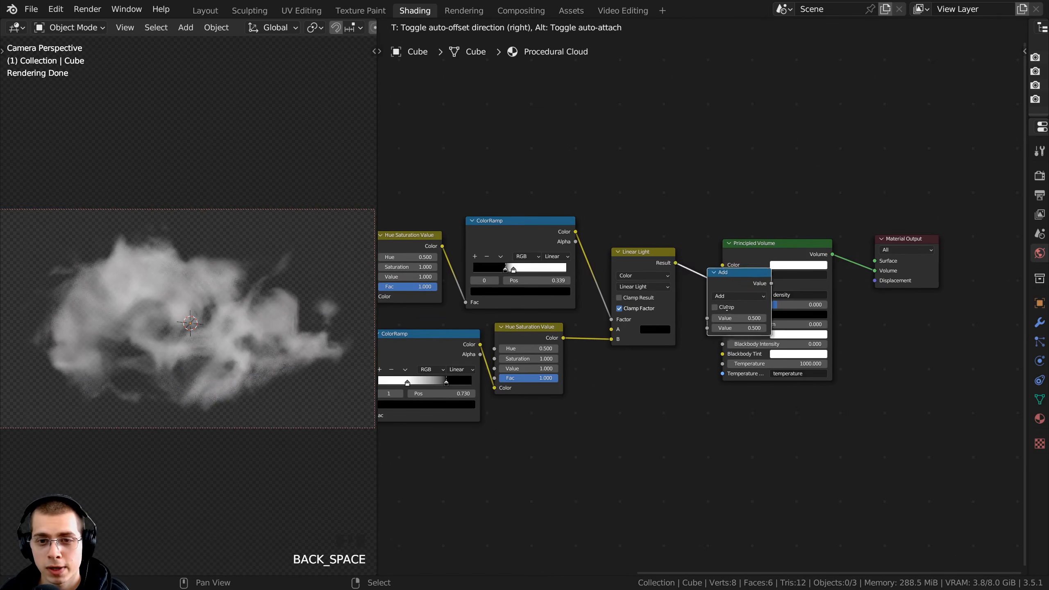
pyautogui.click(759, 279)
pyautogui.scroll(2, 692, 288)
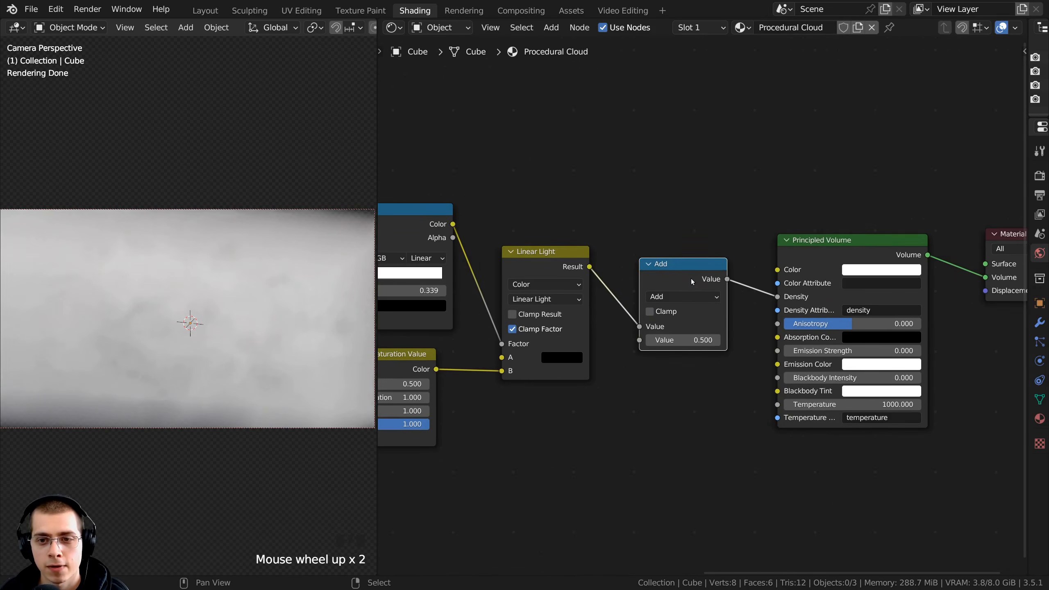
pyautogui.click(668, 293)
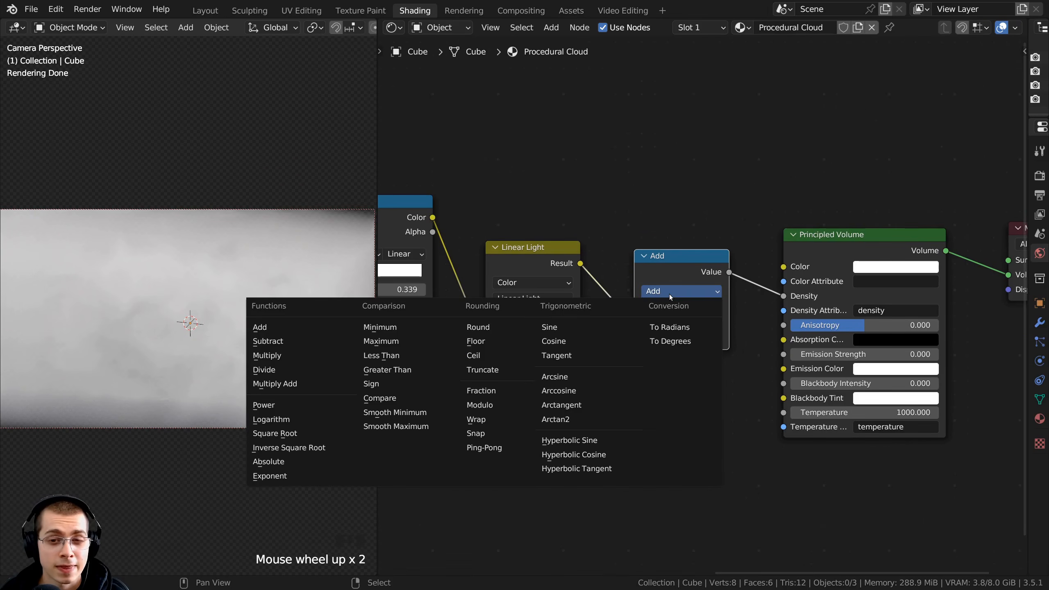
pyautogui.click(268, 359)
# - Try the Multiply node's Value at 39.910 and 0.190 to compare a thick and a thin cloud
pyautogui.scroll(2, 701, 305)
pyautogui.keyDown('shift'); pyautogui.moveTo(688, 344); pyautogui.dragTo(722, 344); pyautogui.keyUp('shift')
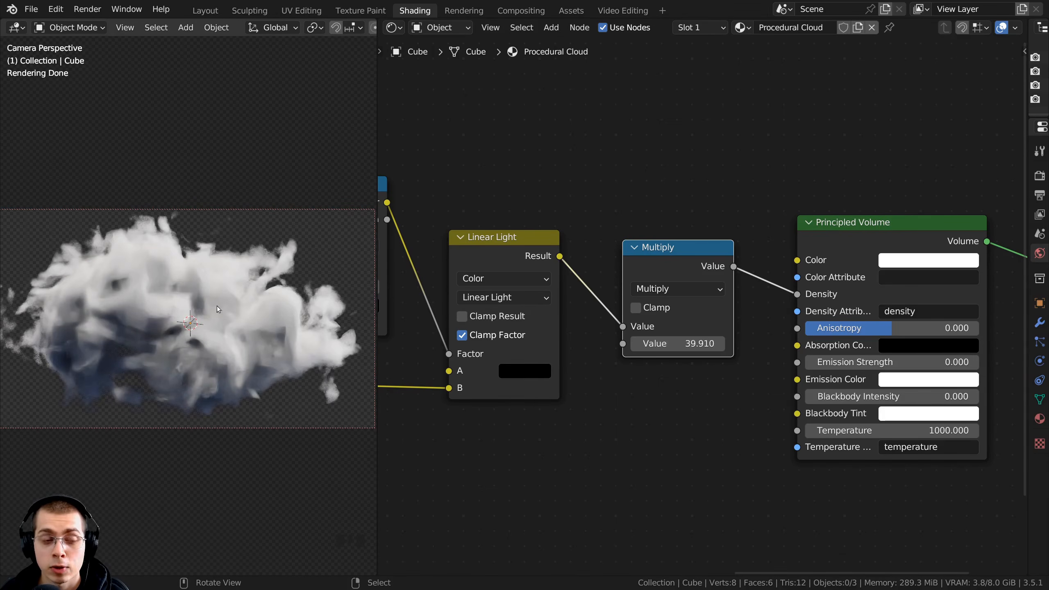
pyautogui.keyDown('shift'); pyautogui.moveTo(698, 344); pyautogui.dragTo(674, 344); pyautogui.keyUp('shift')
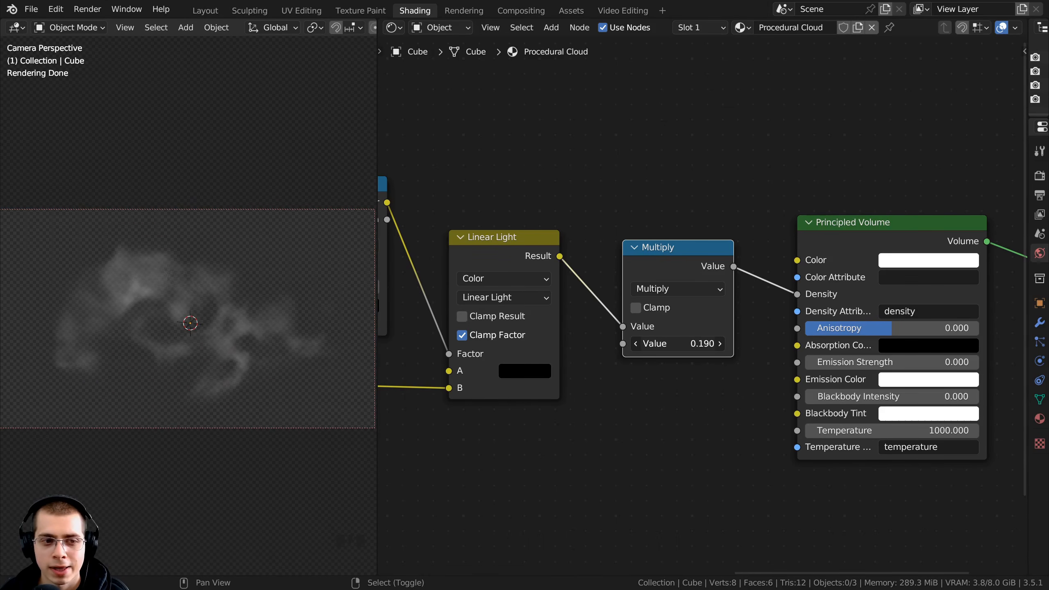
pyautogui.rightClick(695, 344)
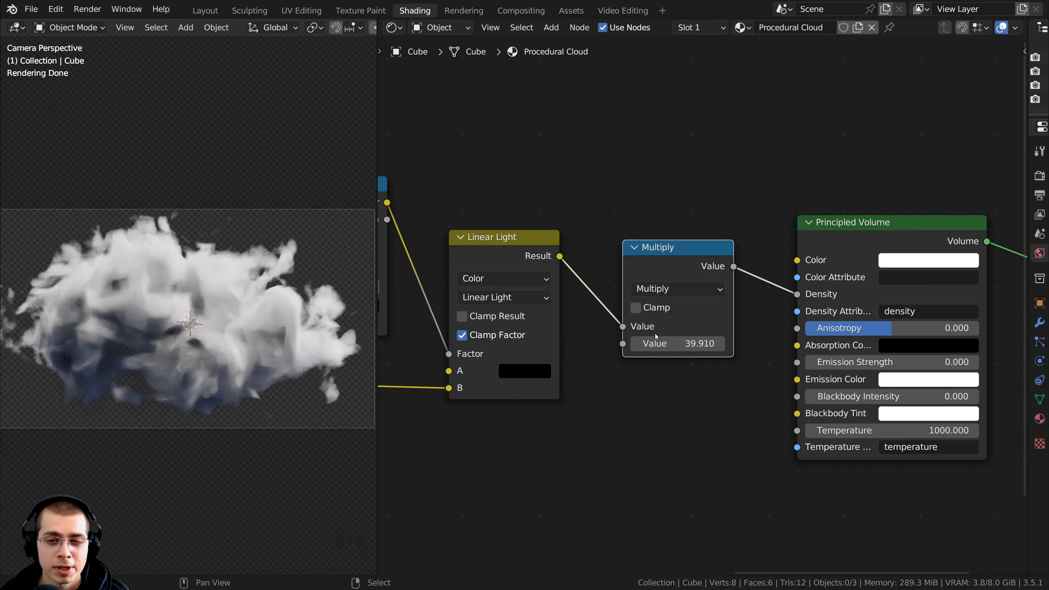
# - Set the Multiply node's Value to 8 and check the cloud's density from near and far in the viewport
pyautogui.click(671, 342)
pyautogui.write('8')
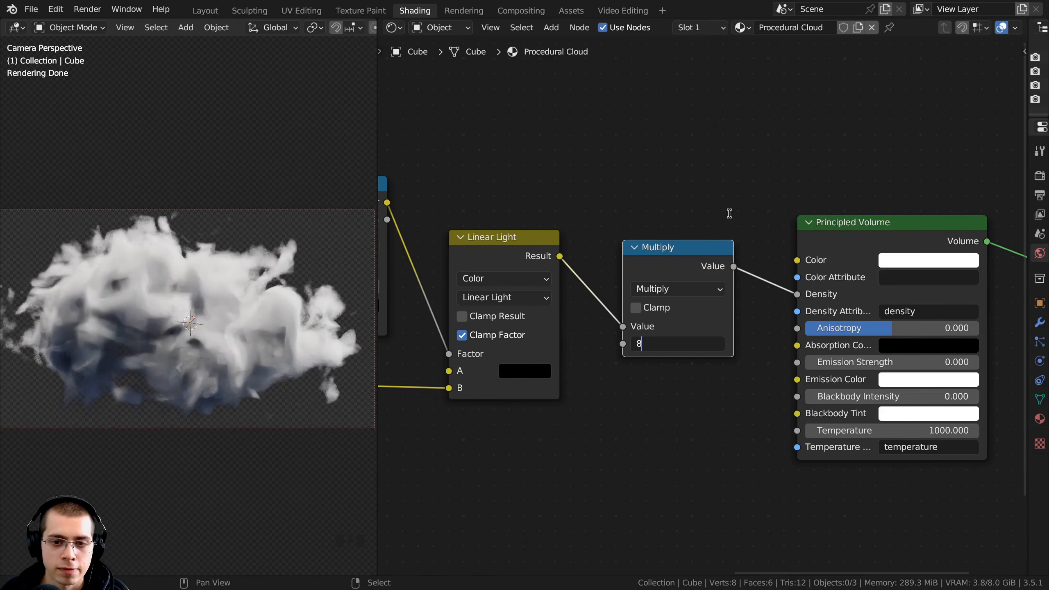
pyautogui.click(728, 213)
pyautogui.scroll(-2, 277, 256)
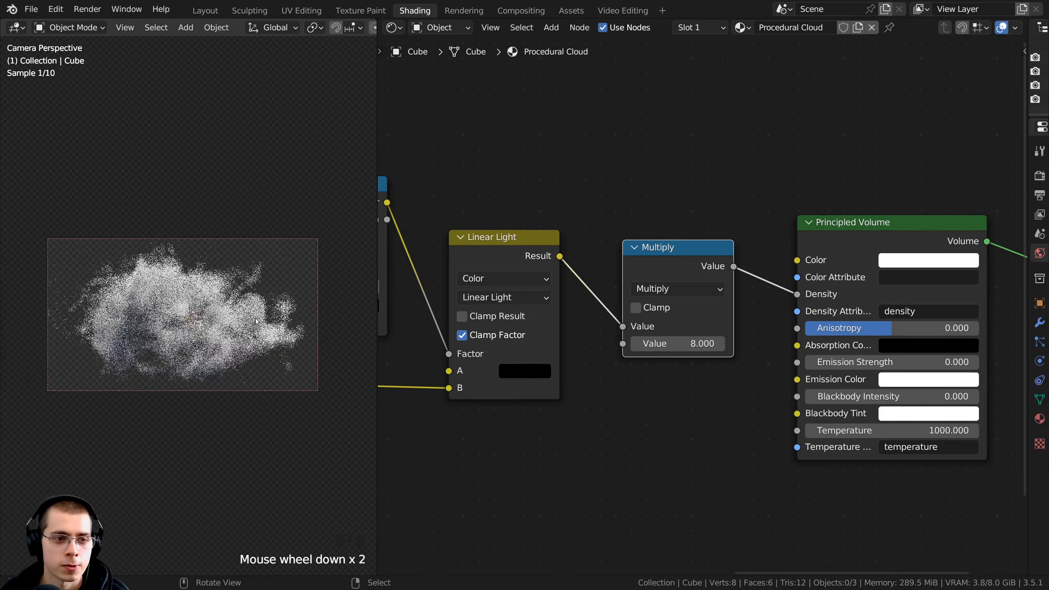
pyautogui.scroll(5, 301, 299)
pyautogui.scroll(-2, 300, 299)
pyautogui.scroll(-3, 822, 299)
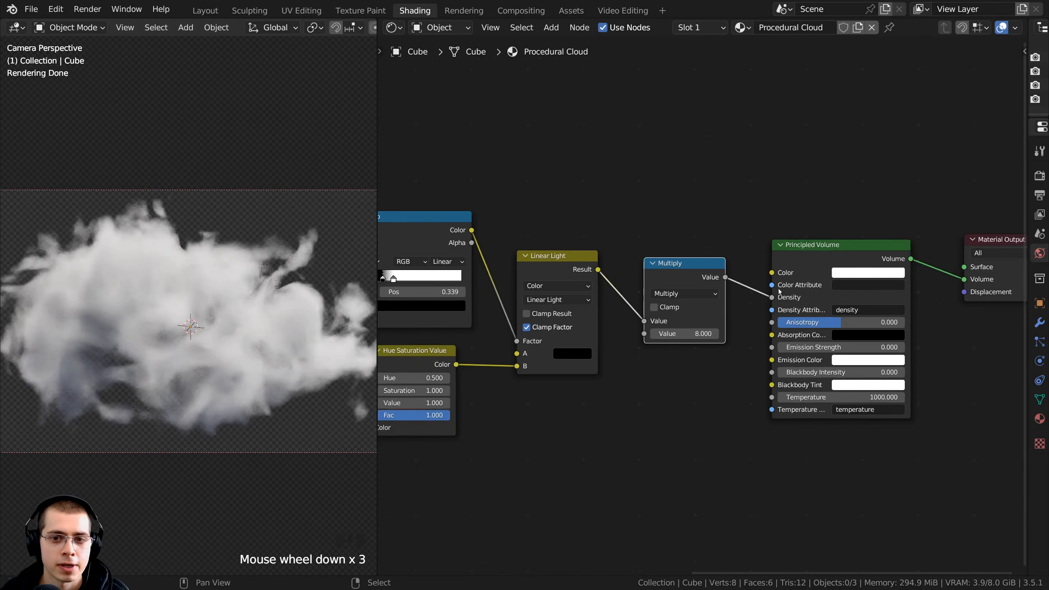
pyautogui.press('a')
pyautogui.moveTo(140, 380); pyautogui.dragTo(93, 485, button='middle')
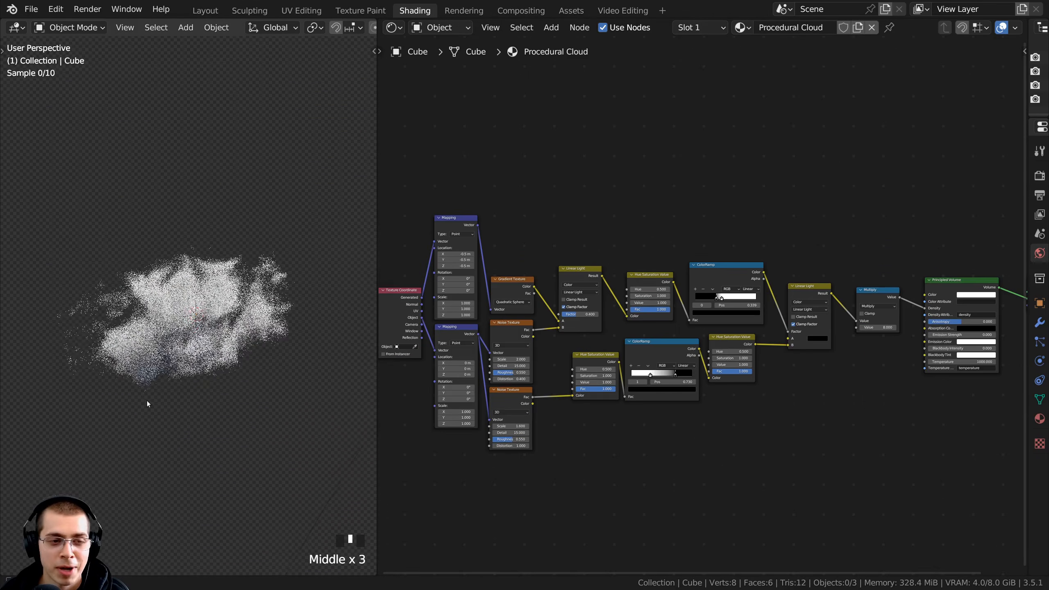
pyautogui.scroll(3, 179, 298)
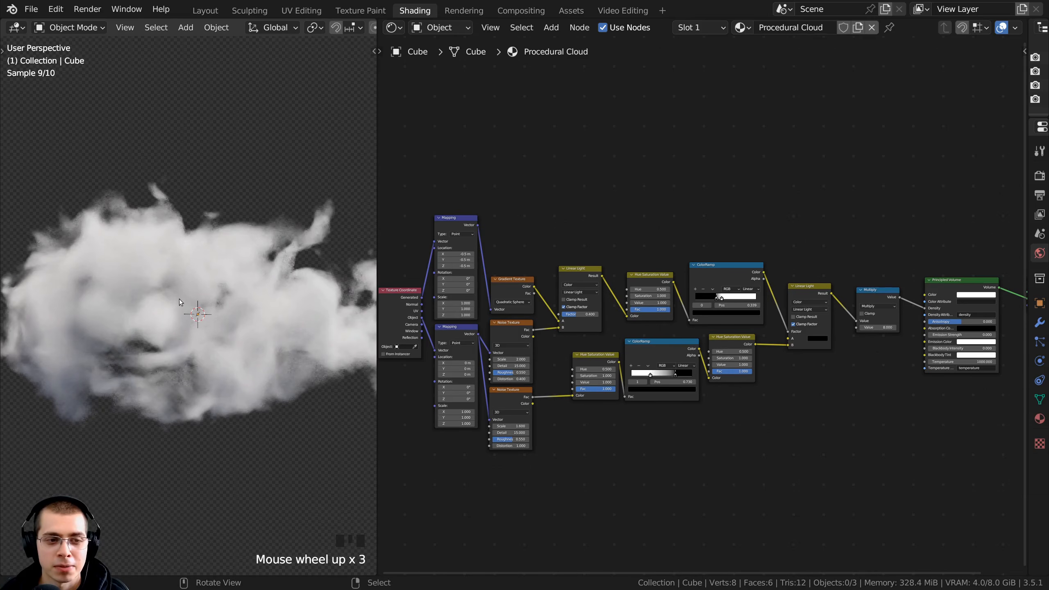
pyautogui.rightClick(179, 295)
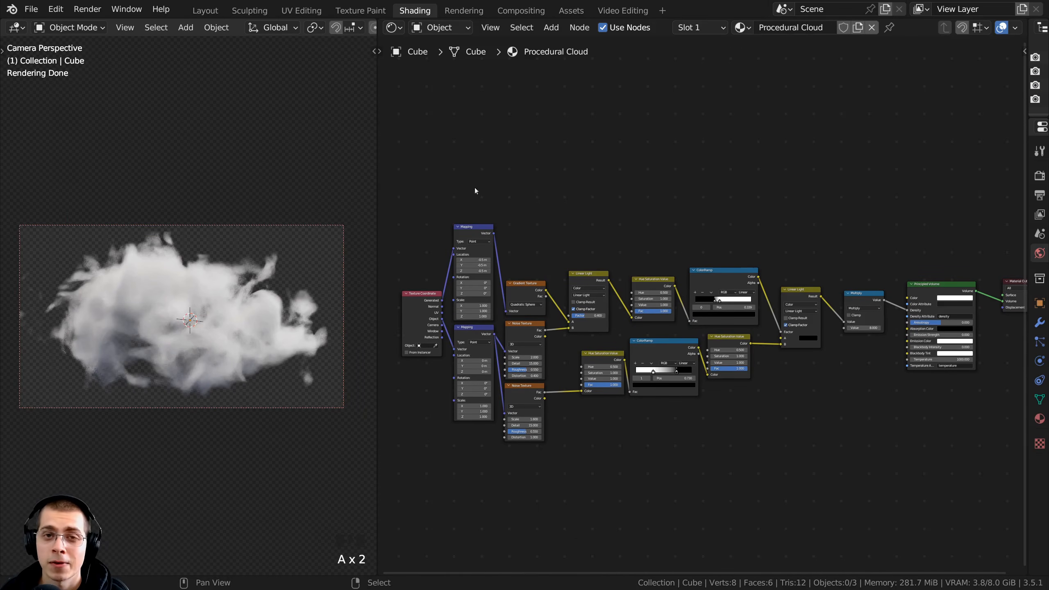
# - Combine all nodes except the Material Output into one node group and return to the main node tree
pyautogui.moveTo(428, 177); pyautogui.dragTo(435, 170, button='middle')
pyautogui.moveTo(397, 136); pyautogui.dragTo(965, 430)
pyautogui.moveTo(965, 430); pyautogui.dragTo(916, 429, button='middle')
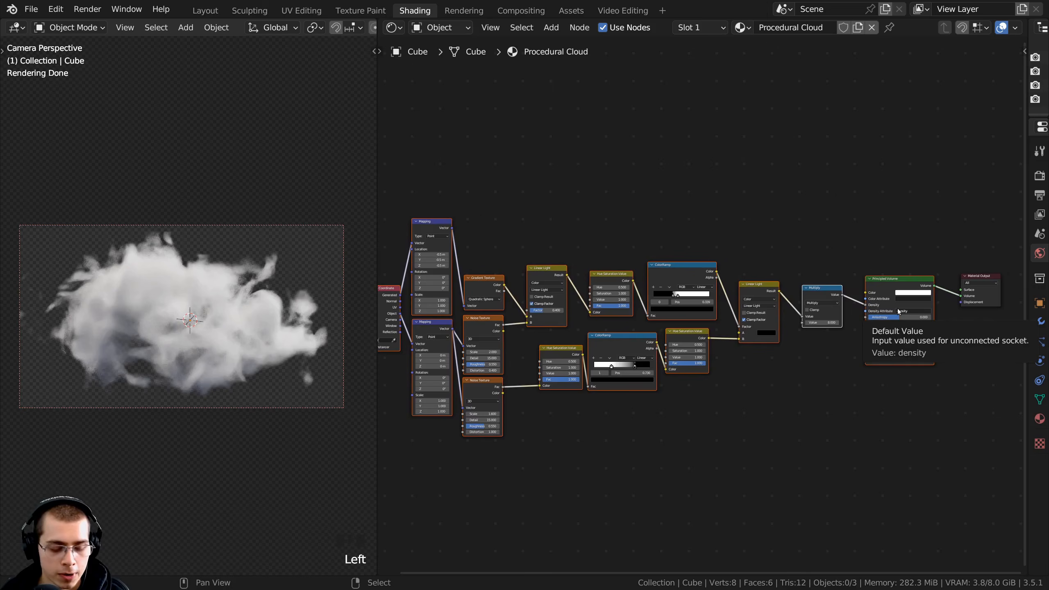
pyautogui.hotkey('ctrl', 'g')
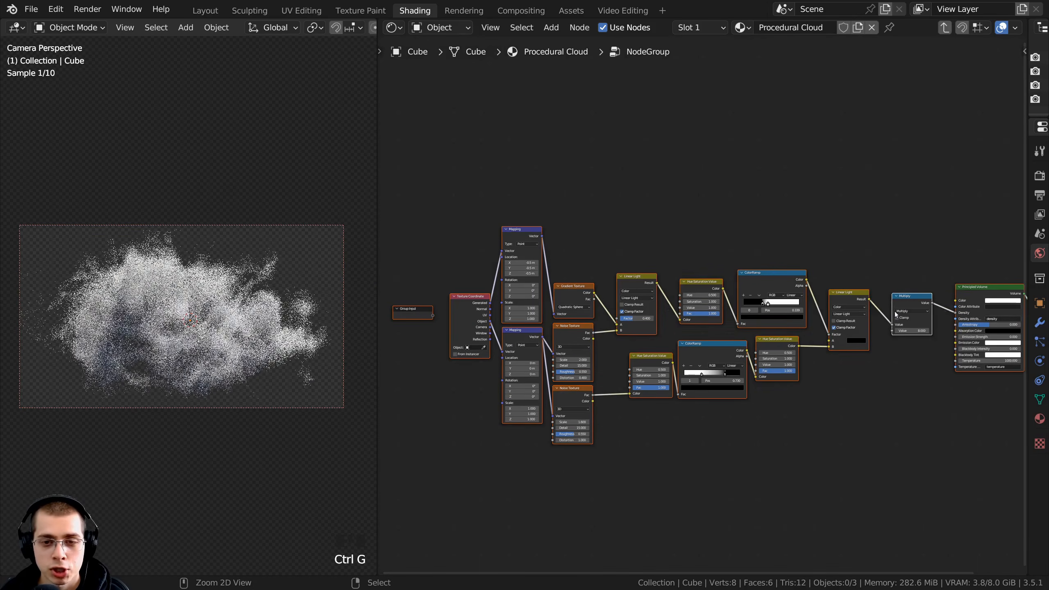
pyautogui.moveTo(821, 318); pyautogui.dragTo(741, 326, button='middle')
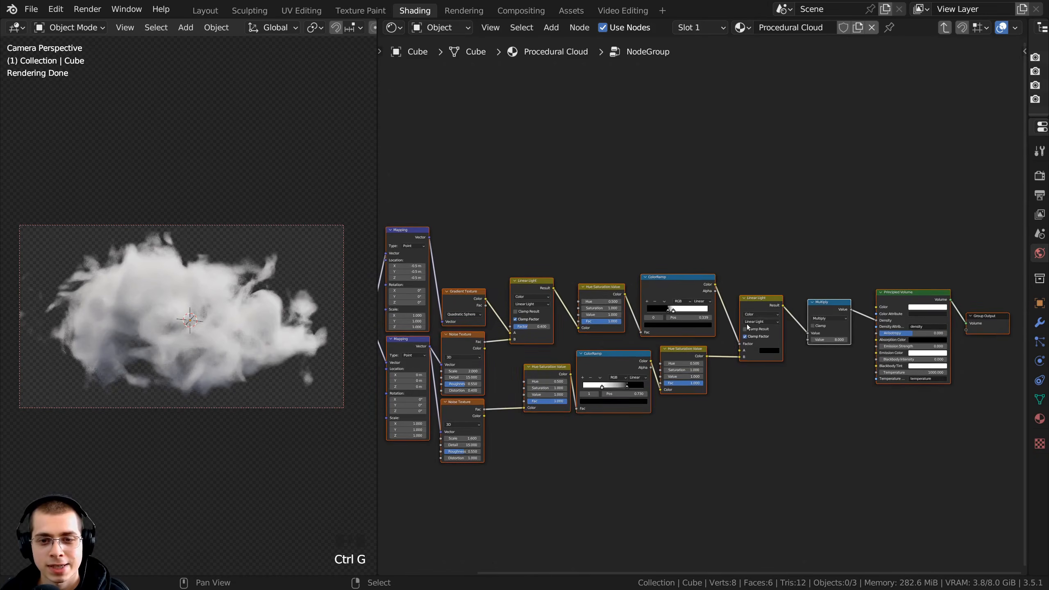
pyautogui.press('Tab')
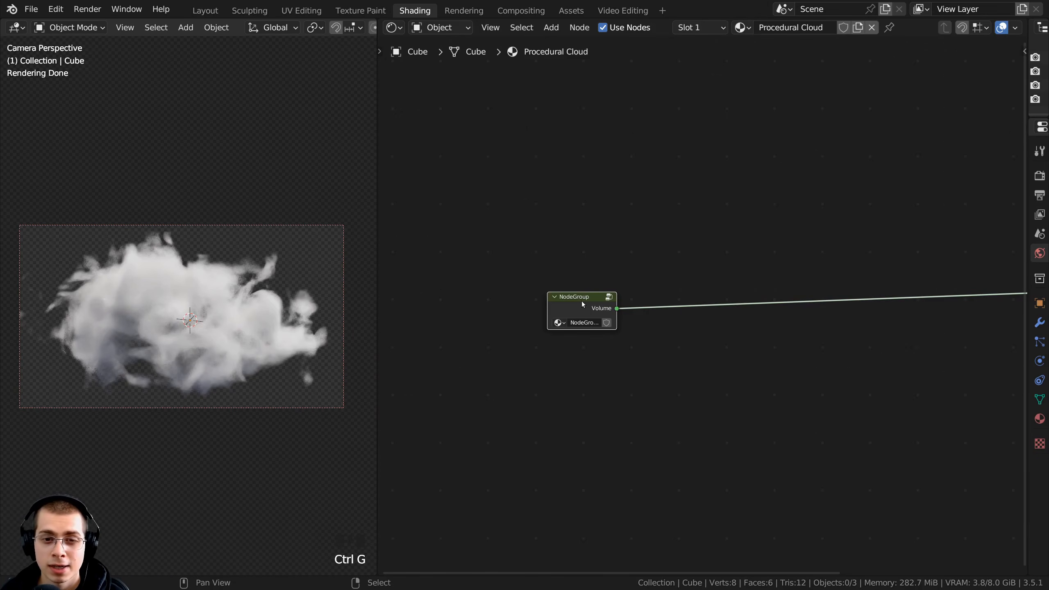
# - Move the new node group right beside the Material Output node and fit both nodes in view
pyautogui.click(582, 301)
pyautogui.press('Tab')
pyautogui.press('Tab')
pyautogui.moveTo(585, 306); pyautogui.dragTo(566, 306, button='middle')
pyautogui.moveTo(593, 298); pyautogui.dragTo(668, 298)
pyautogui.scroll(-1, 586, 301)
pyautogui.moveTo(631, 316); pyautogui.dragTo(502, 315, button='middle')
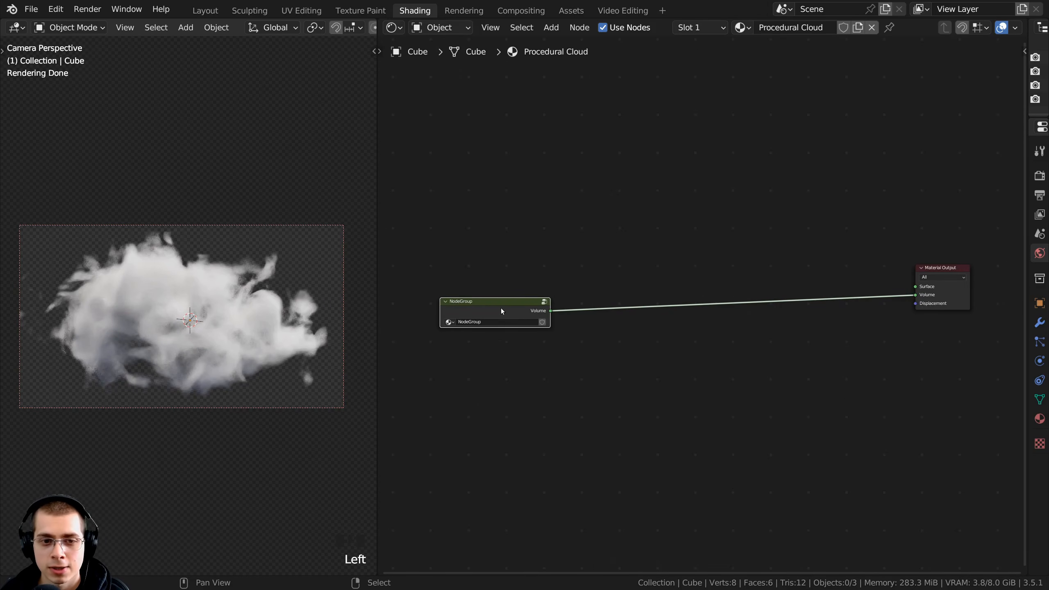
pyautogui.moveTo(501, 308); pyautogui.dragTo(854, 285)
pyautogui.press('Home')
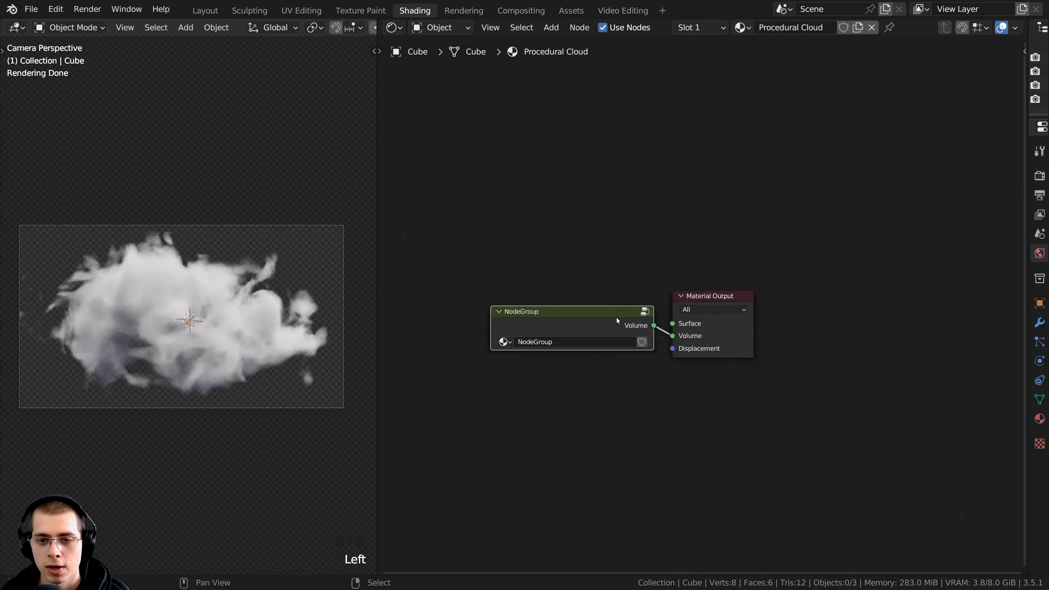
# - Rename the node group "Procedural Cloud", reusing the material's name
pyautogui.doubleClick(782, 29)
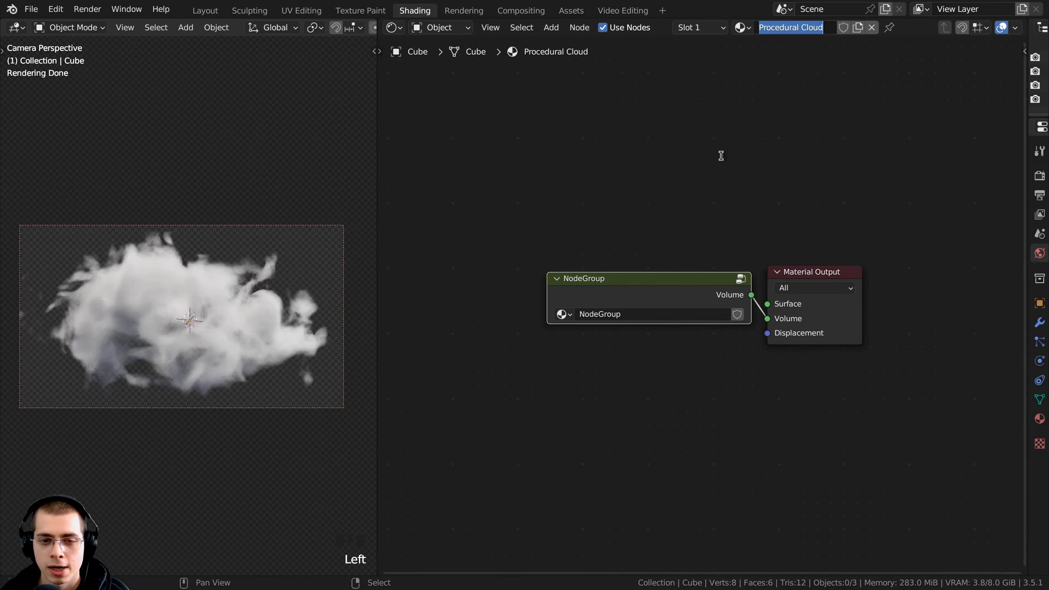
pyautogui.doubleClick(594, 315)
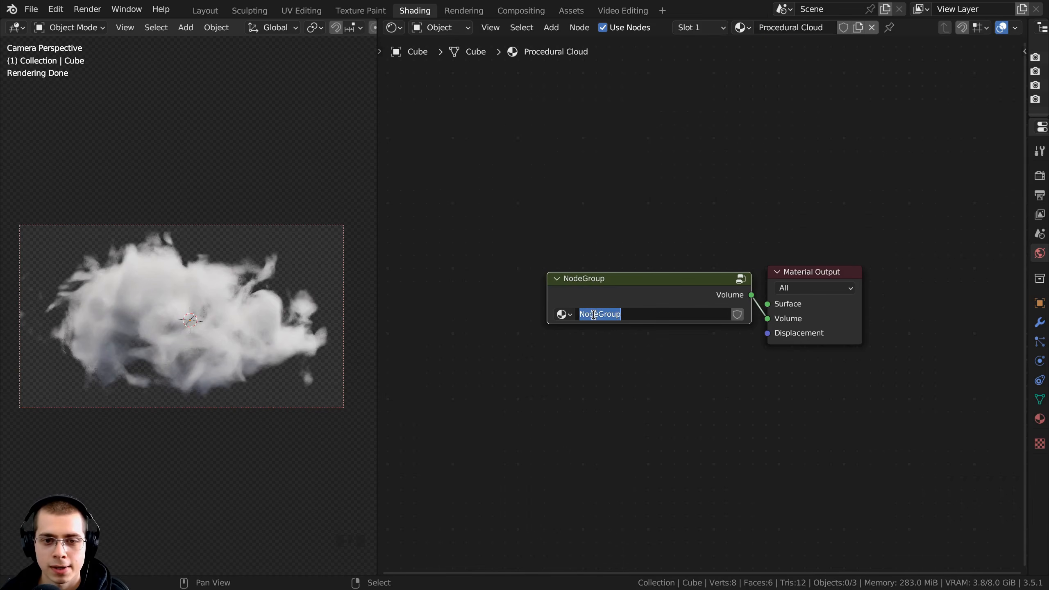
pyautogui.click(617, 304)
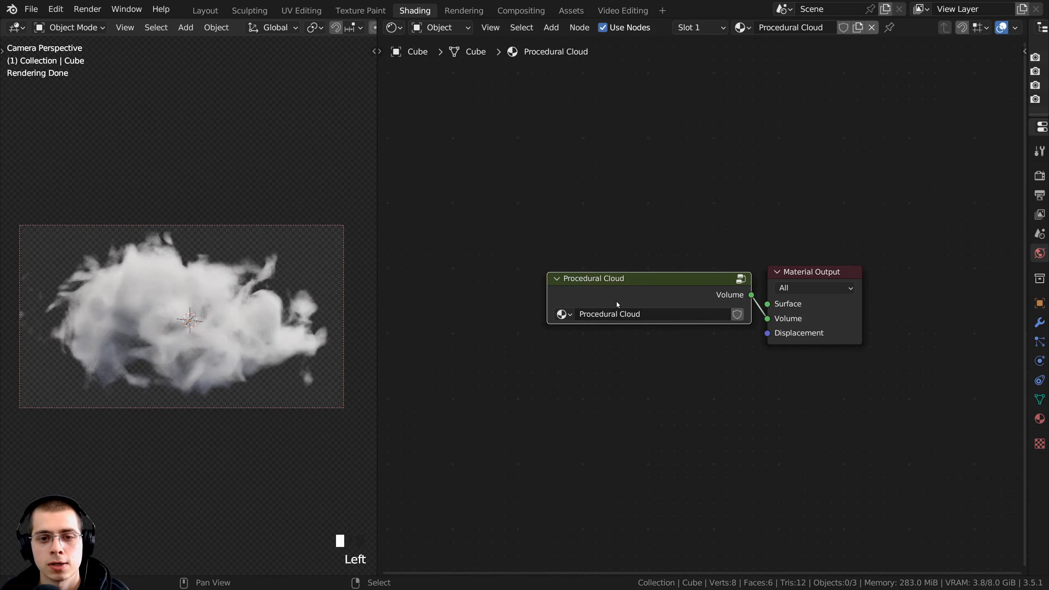
pyautogui.press('Home')
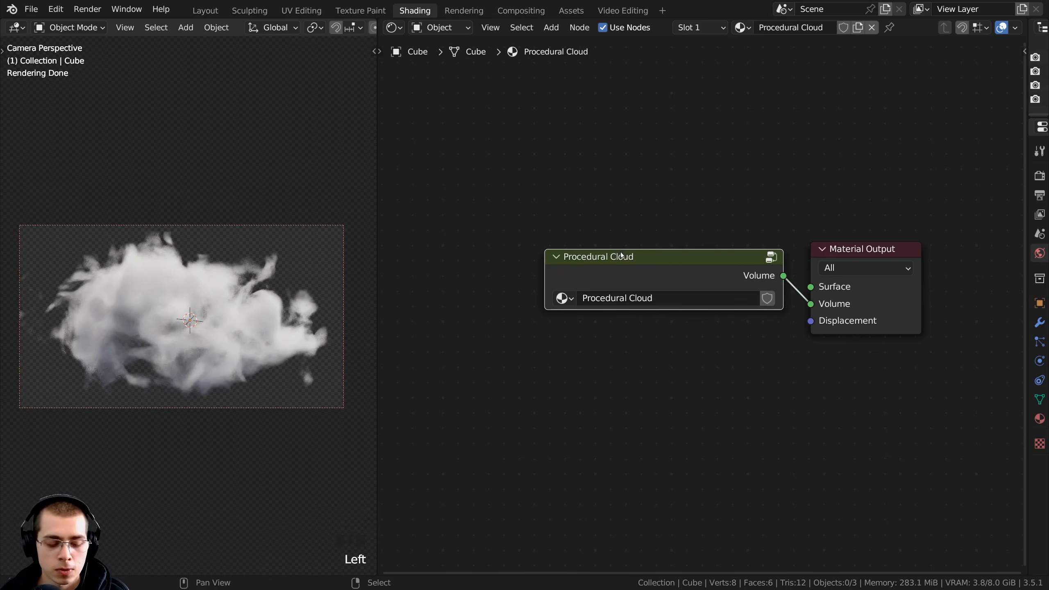
# - Open the Procedural Cloud group for editing and show the list of its group inputs and outputs
pyautogui.press('Tab')
pyautogui.press('Home')
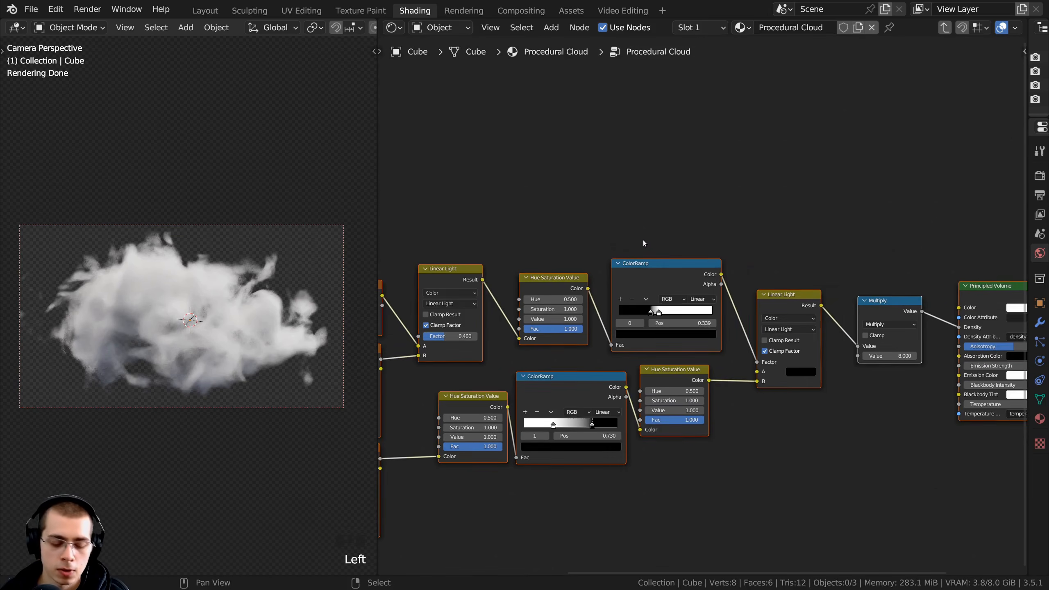
pyautogui.press('n')
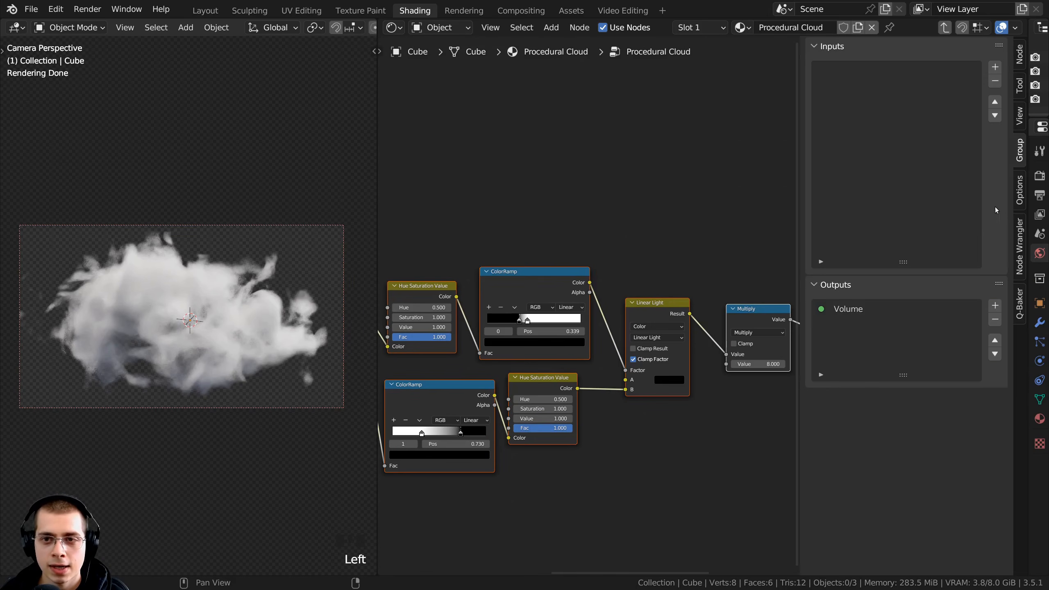
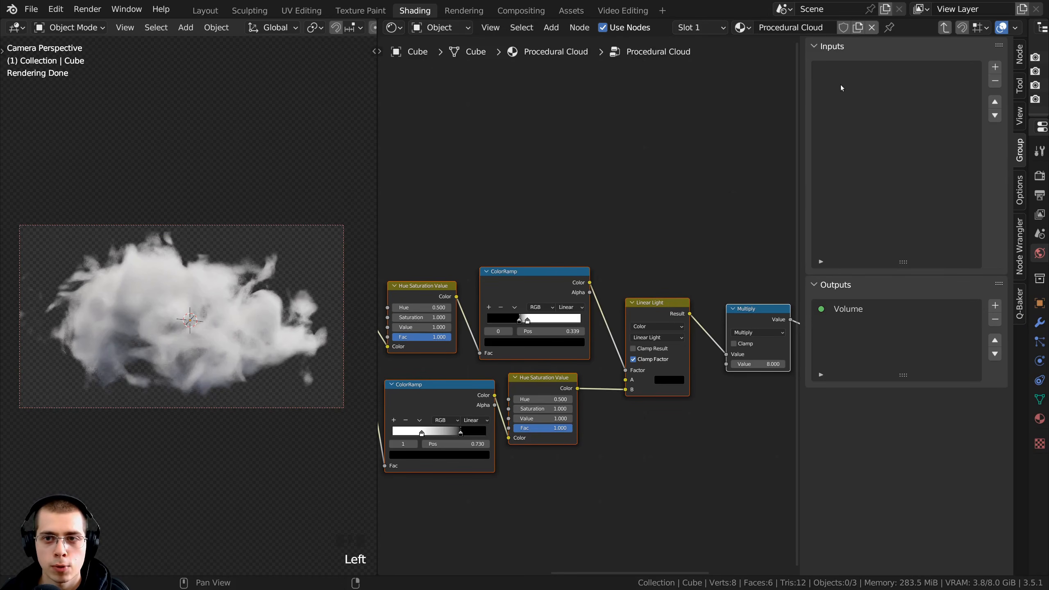
# - Deselect all nodes and move the Group Input node from the start of the tree to above the first Linear Light node
pyautogui.press('a')
pyautogui.scroll(1, 532, 380)
pyautogui.moveTo(460, 392); pyautogui.dragTo(824, 360, button='middle')
pyautogui.scroll(-2, 604, 377)
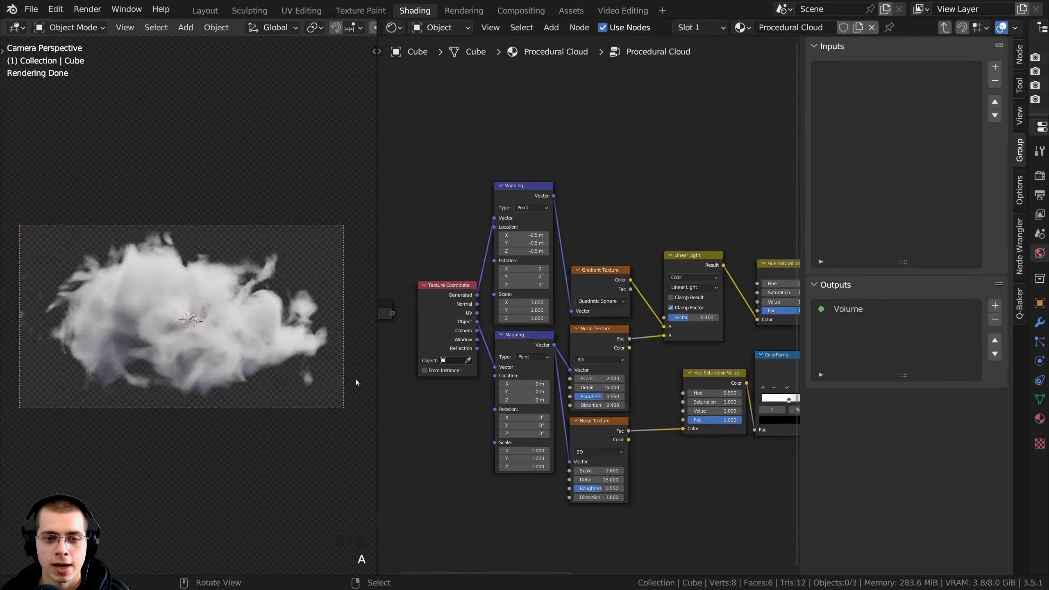
pyautogui.moveTo(430, 370); pyautogui.dragTo(532, 368, button='middle')
pyautogui.scroll(2, 531, 368)
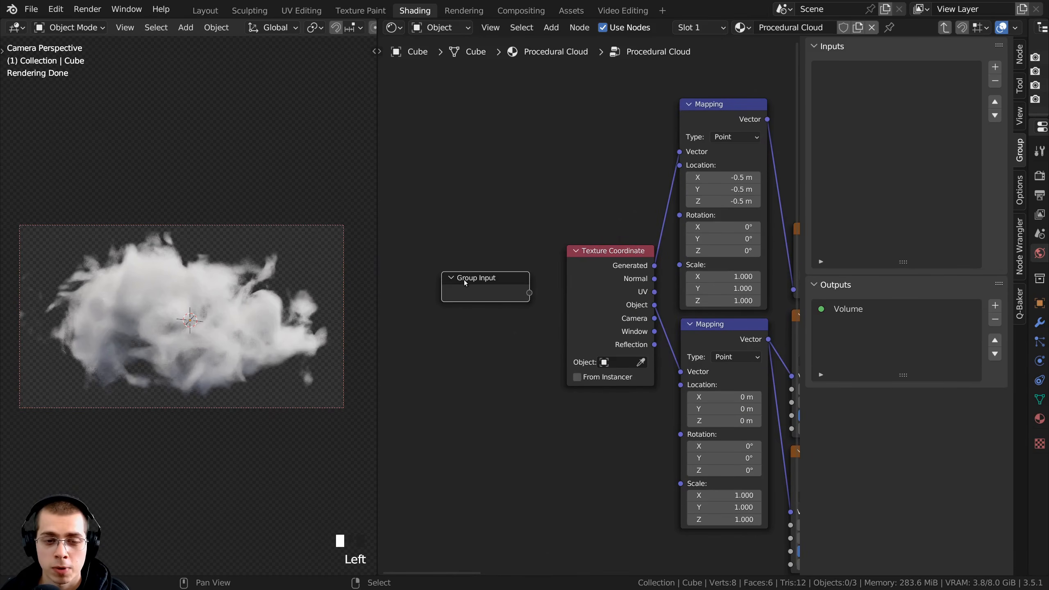
pyautogui.moveTo(464, 280); pyautogui.dragTo(441, 223, button='middle')
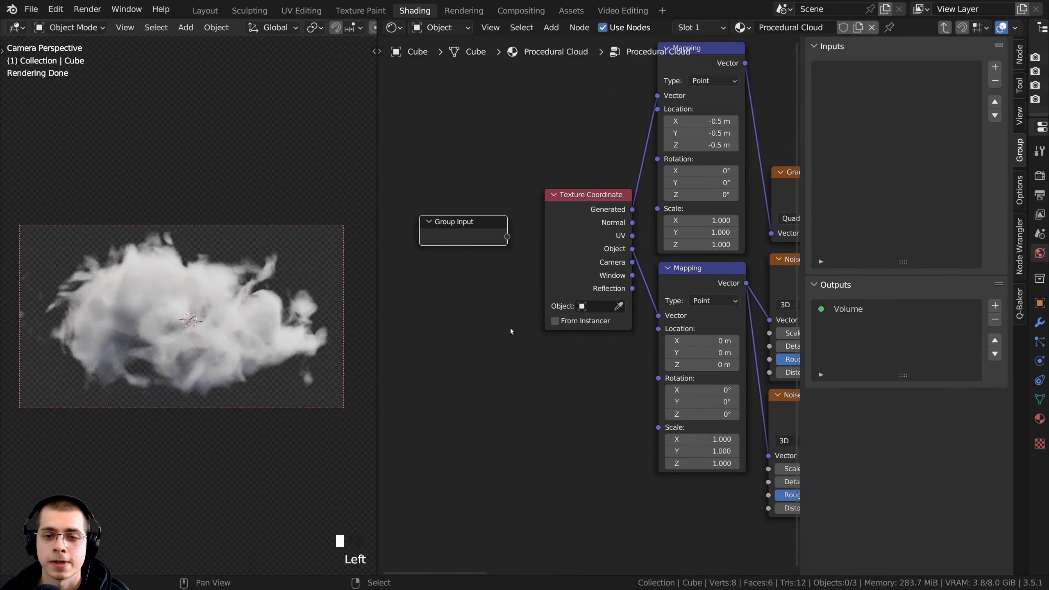
pyautogui.moveTo(504, 297); pyautogui.dragTo(503, 297, button='middle')
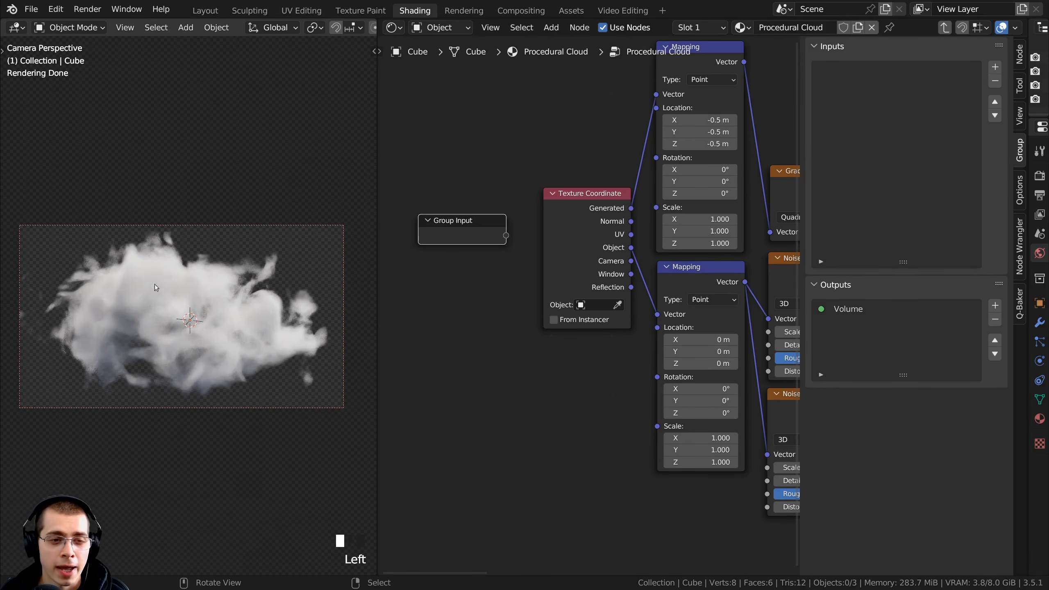
pyautogui.scroll(-2, 519, 267)
pyautogui.moveTo(519, 267); pyautogui.dragTo(410, 292, button='middle')
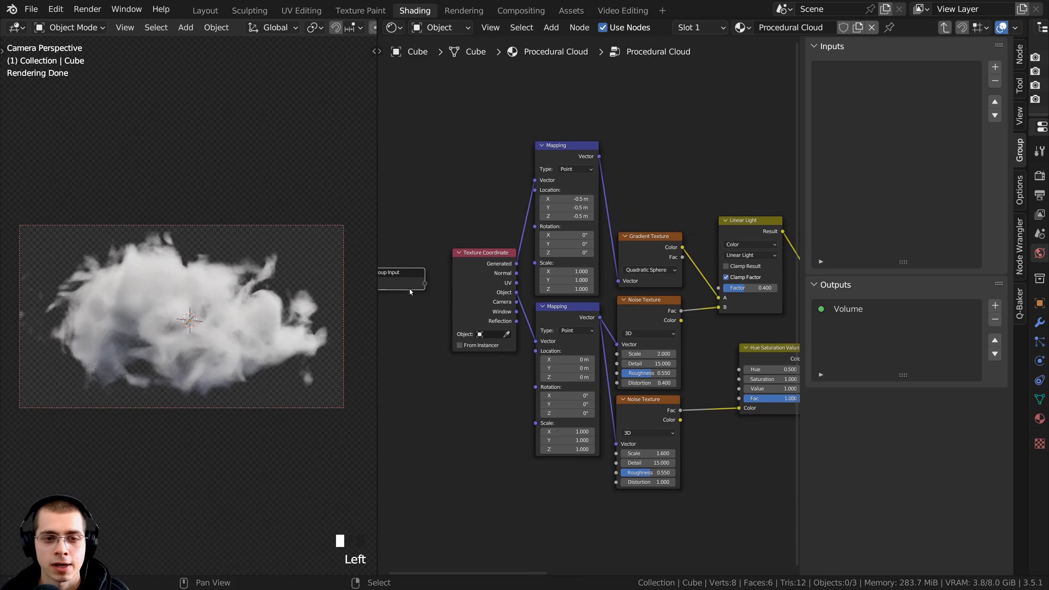
pyautogui.moveTo(380, 279); pyautogui.dragTo(742, 184)
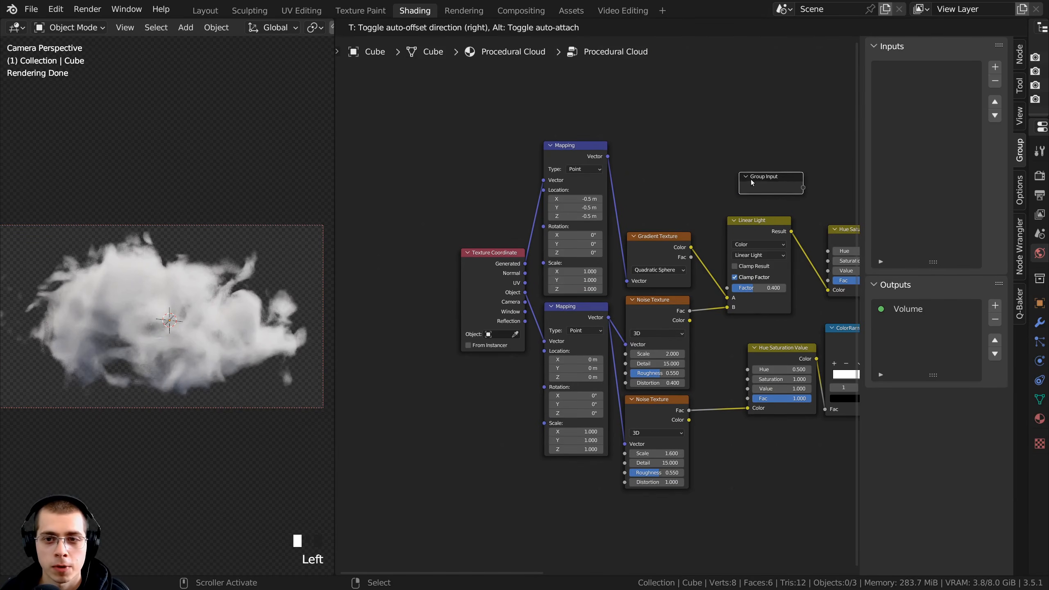
# - Expose the Value of the Hue Saturation Value node after the first Linear Light node as a group input
pyautogui.moveTo(740, 194); pyautogui.dragTo(557, 221, button='middle')
pyautogui.scroll(2, 664, 265)
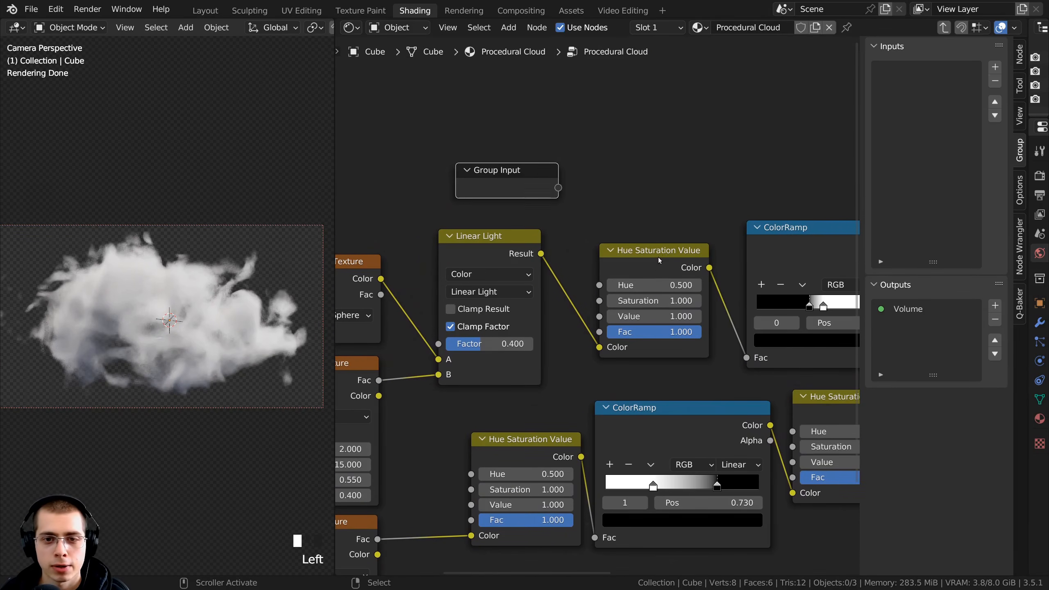
pyautogui.scroll(-1, 645, 267)
pyautogui.click(649, 277)
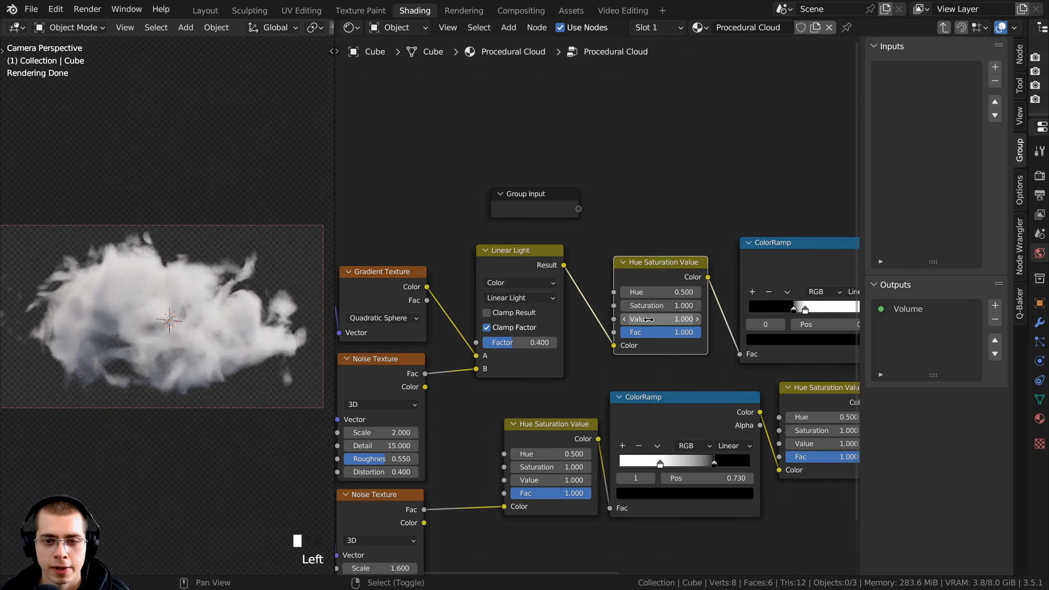
pyautogui.keyDown('shift'); pyautogui.moveTo(648, 319); pyautogui.dragTo(578, 209); pyautogui.keyUp('shift')
pyautogui.rightClick(648, 318)
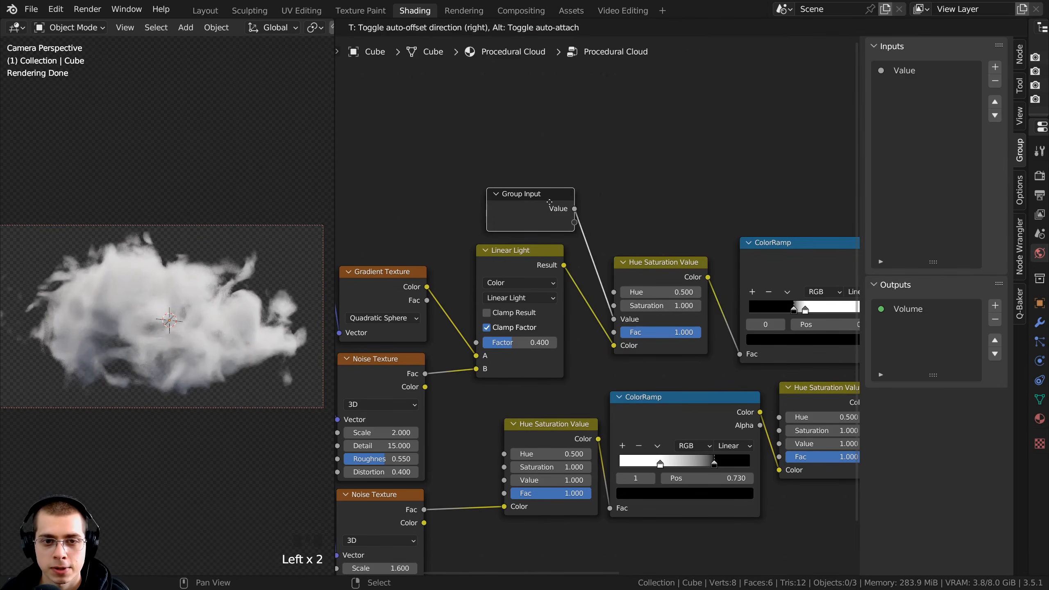
# - Rename the exposed Value group input "Cloud Scale"
pyautogui.doubleClick(913, 70)
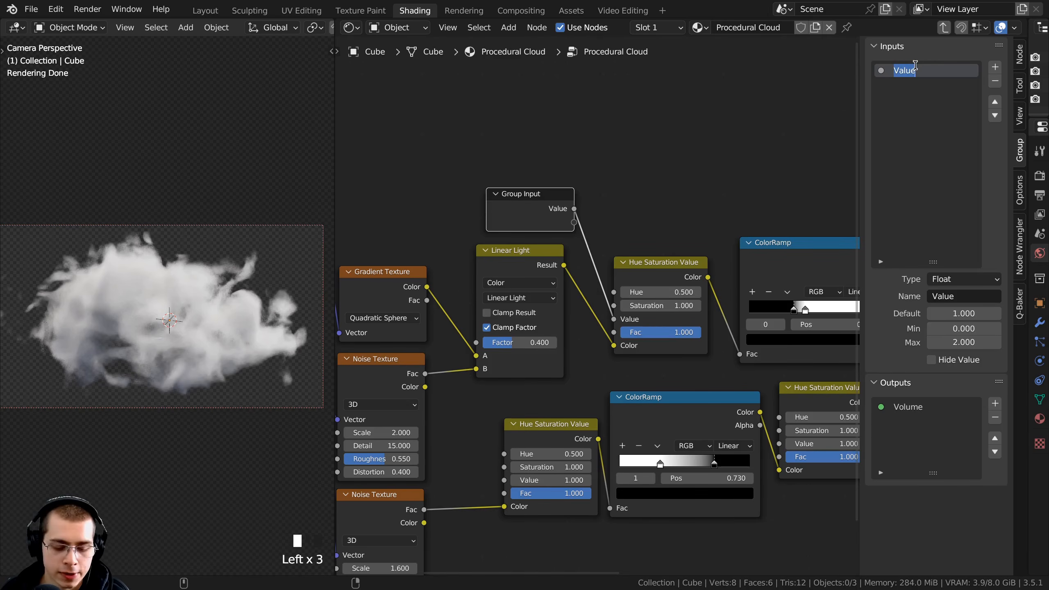
pyautogui.write('Cloud Scal')
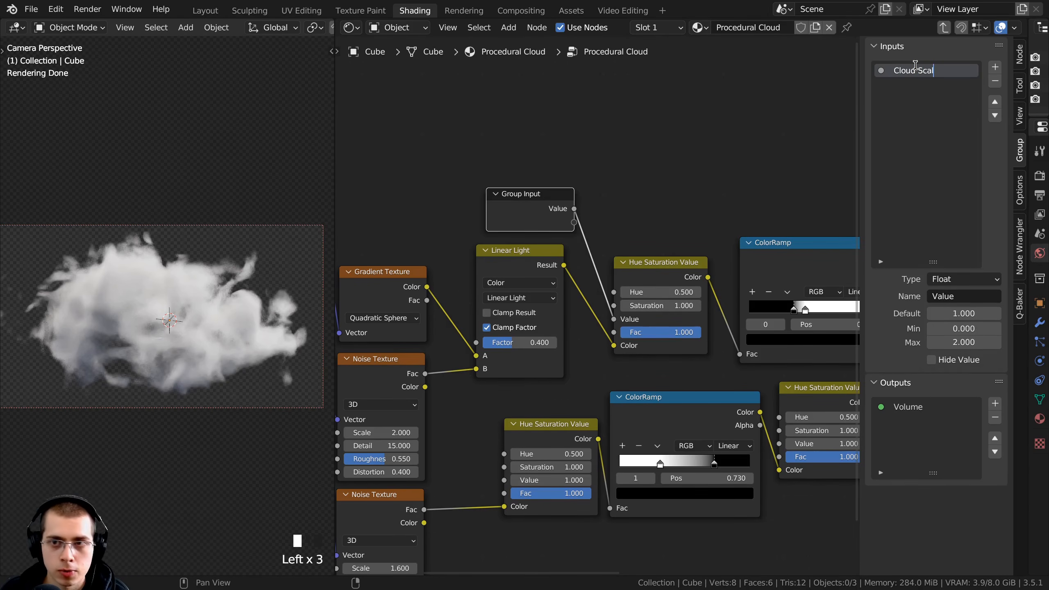
pyautogui.write('e')
pyautogui.press('Return')
# - Expose the Principled Volume's Color as a group input and name it "Cloud Color"
pyautogui.scroll(-4, 653, 262)
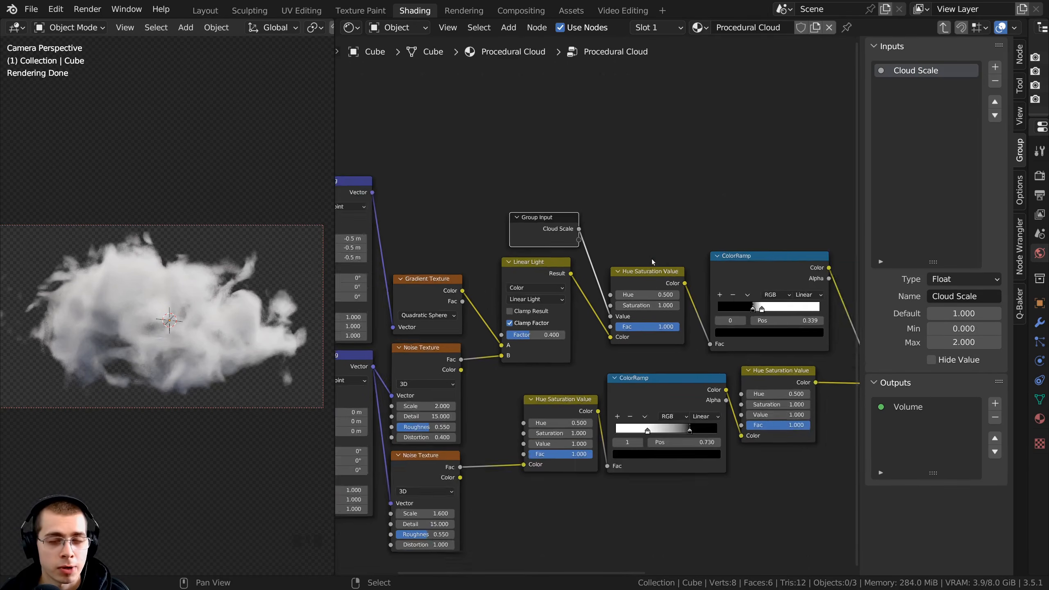
pyautogui.moveTo(783, 274); pyautogui.dragTo(592, 281, button='middle')
pyautogui.moveTo(738, 300); pyautogui.dragTo(602, 279, button='middle')
pyautogui.moveTo(683, 301); pyautogui.dragTo(569, 270, button='middle')
pyautogui.scroll(3, 569, 269)
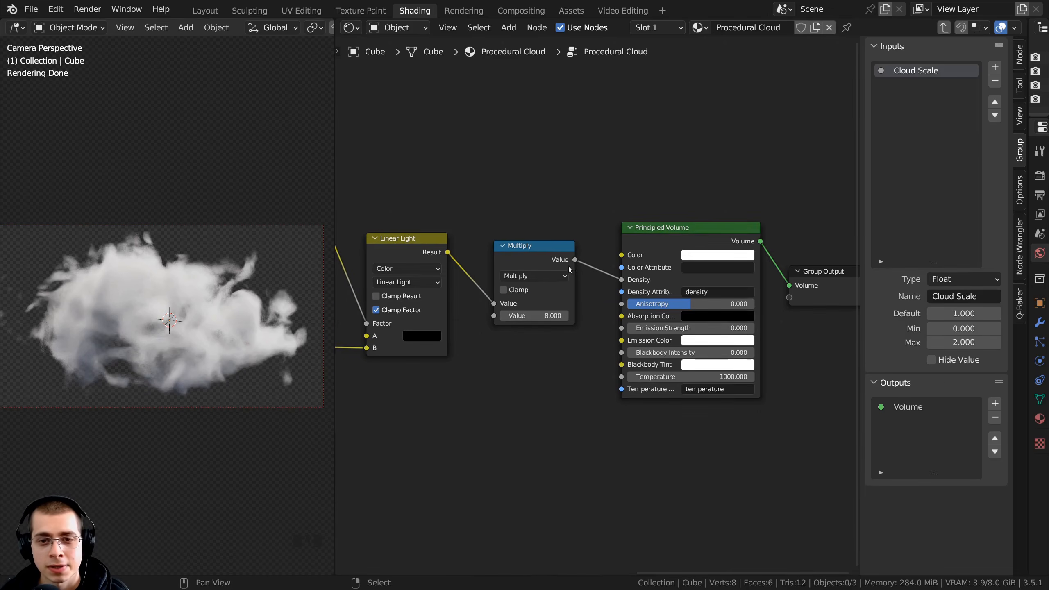
pyautogui.click(656, 239)
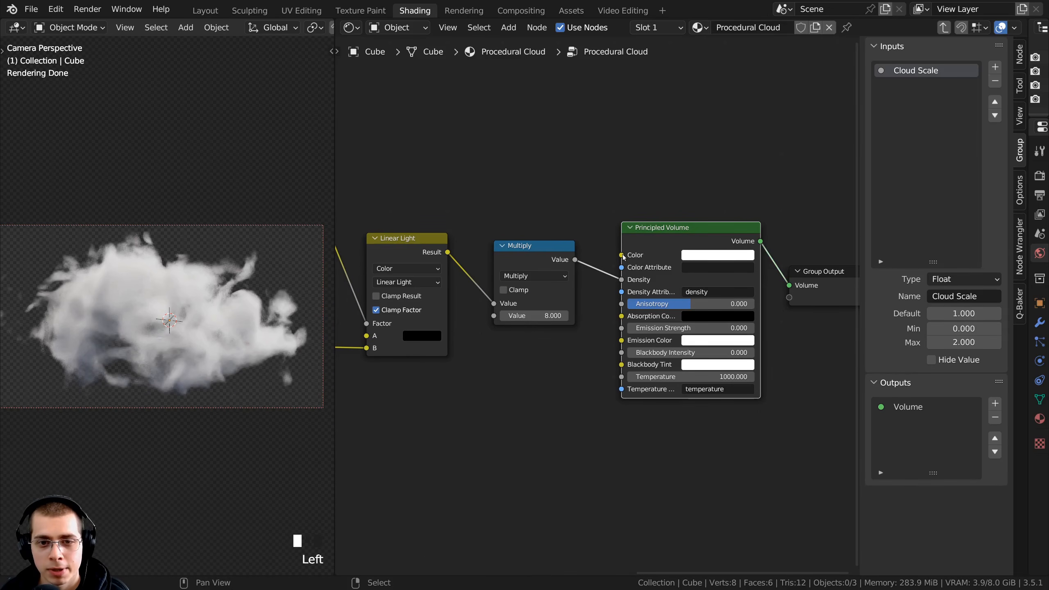
pyautogui.moveTo(622, 255); pyautogui.dragTo(479, 181)
pyautogui.doubleClick(900, 85)
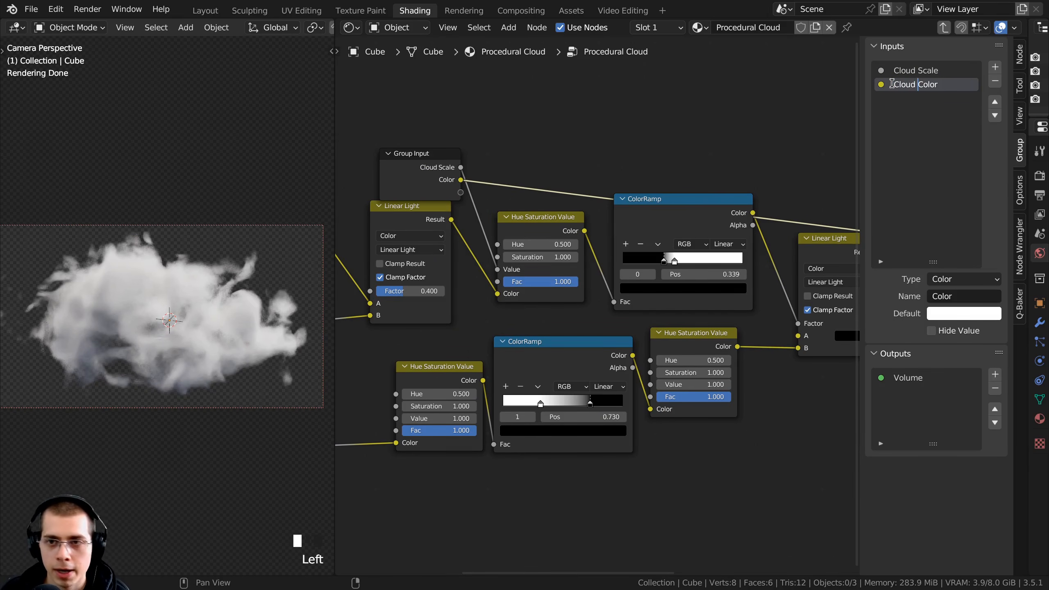
pyautogui.press('Return')
# - Move the Group Input node back to the start of the tree, just below the Texture Coordinate node
pyautogui.scroll(-2, 671, 207)
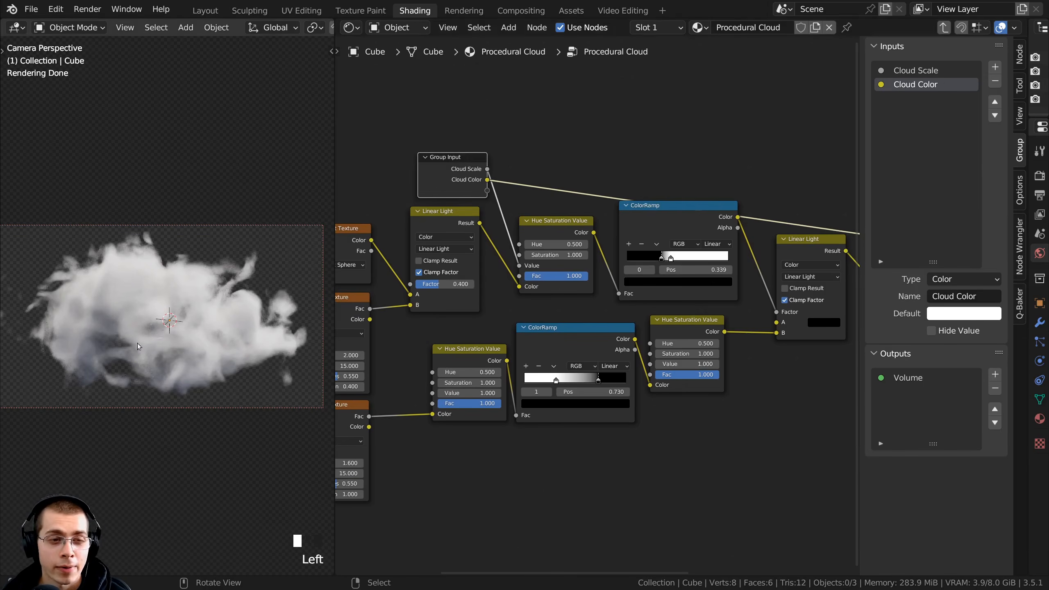
pyautogui.scroll(1, 234, 358)
pyautogui.scroll(-1, 574, 293)
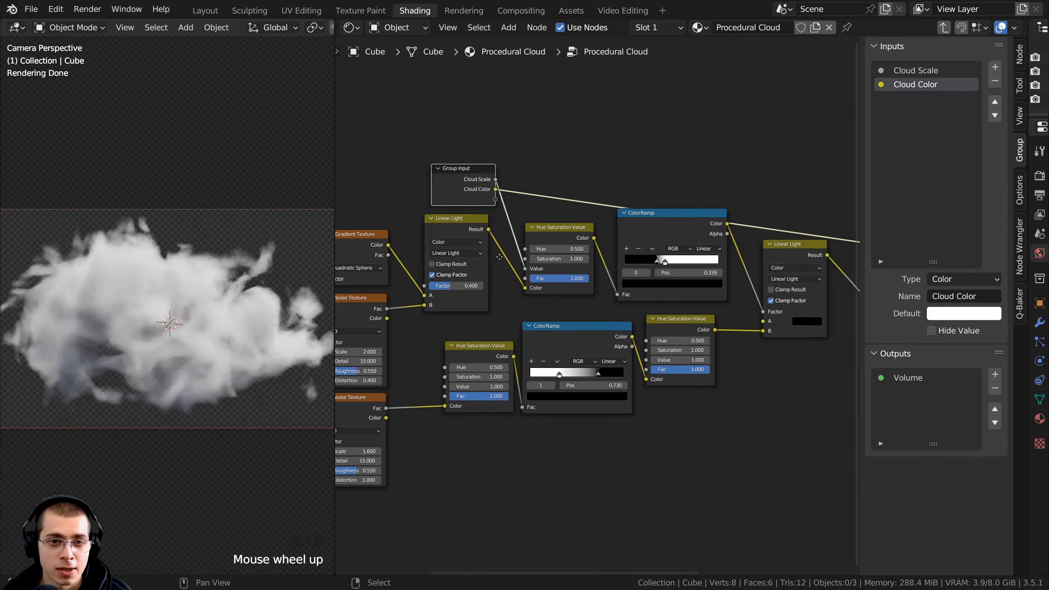
pyautogui.moveTo(481, 215); pyautogui.dragTo(727, 147, button='middle')
pyautogui.moveTo(700, 127); pyautogui.dragTo(412, 324)
pyautogui.moveTo(421, 321); pyautogui.dragTo(476, 303, button='middle')
# - Shift the lower Noise Texture node slightly up toward the upper one and select the upper Noise Texture node
pyautogui.scroll(1, 483, 301)
pyautogui.scroll(4, 484, 302)
pyautogui.click(713, 193)
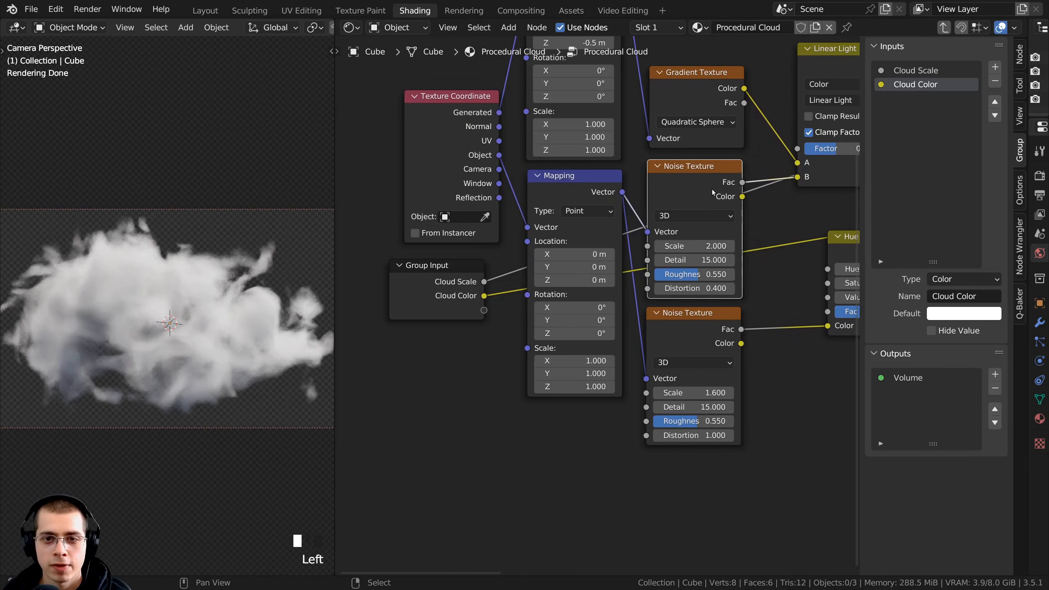
pyautogui.click(680, 334)
pyautogui.click(675, 190)
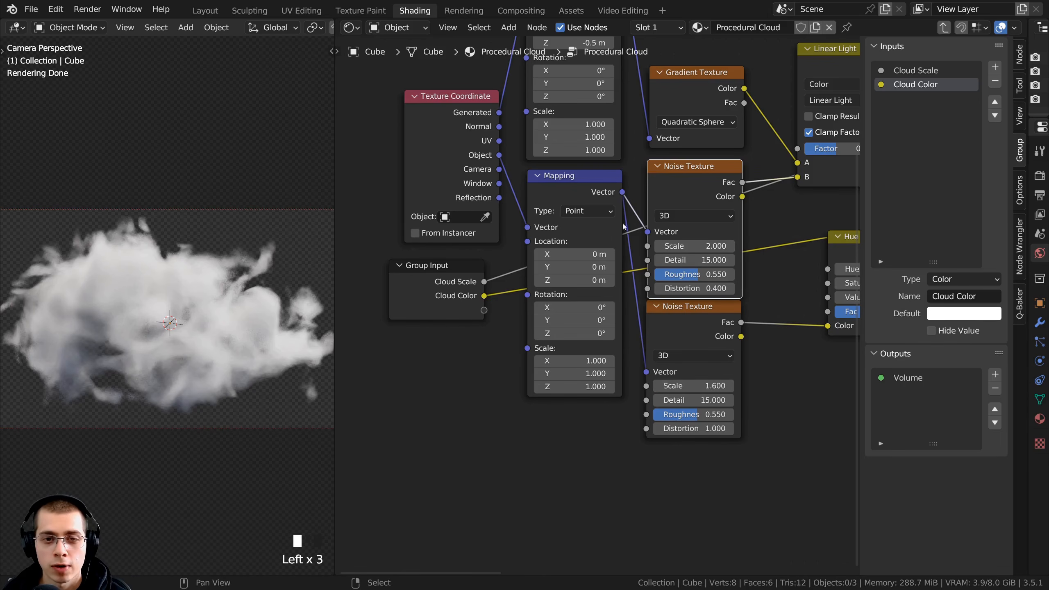
# - Move the lower Noise Texture node slightly down and expose the lower Mapping node's Scale as a new group input
pyautogui.click(554, 190)
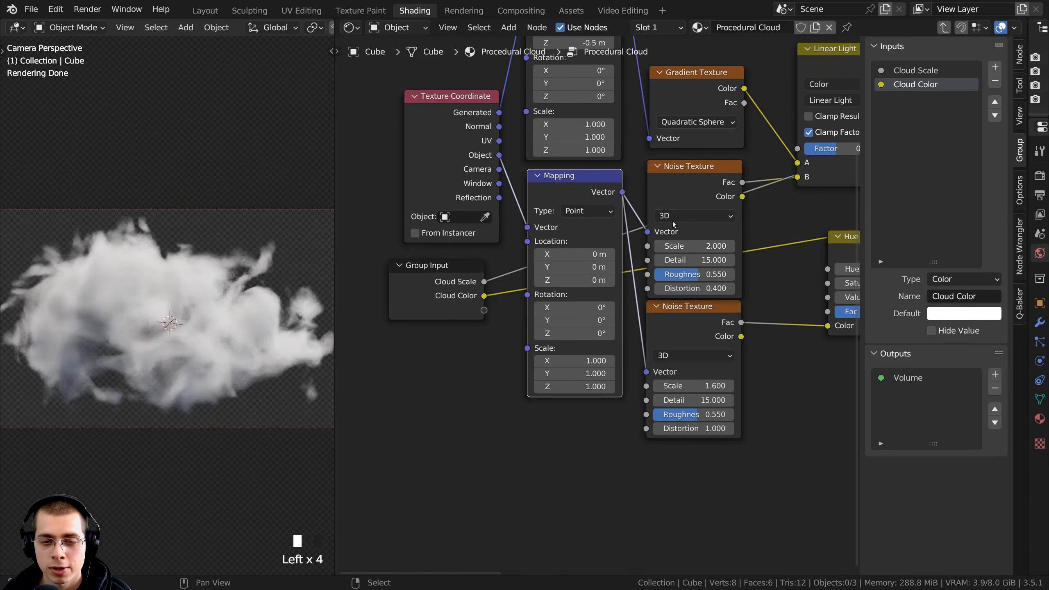
pyautogui.moveTo(688, 307); pyautogui.dragTo(688, 317)
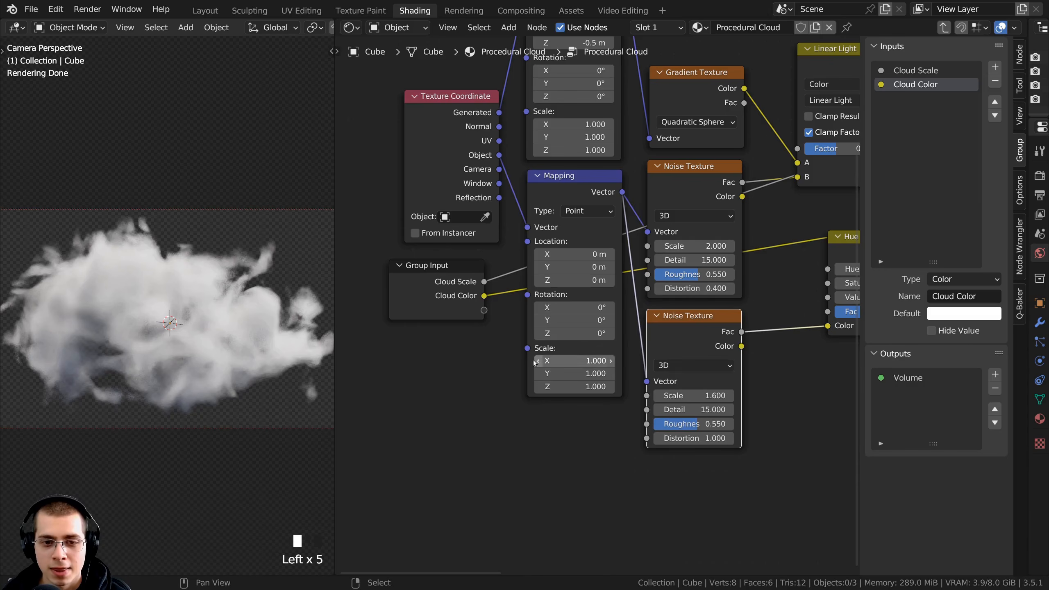
pyautogui.moveTo(527, 348); pyautogui.dragTo(484, 309)
pyautogui.click(456, 311)
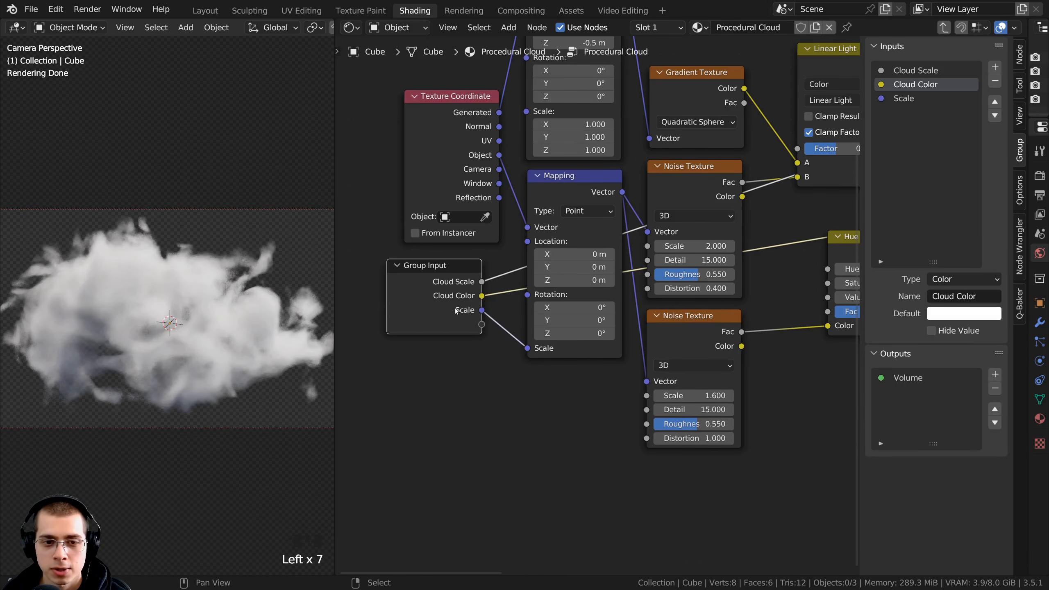
pyautogui.click(554, 199)
pyautogui.click(681, 186)
pyautogui.doubleClick(678, 177)
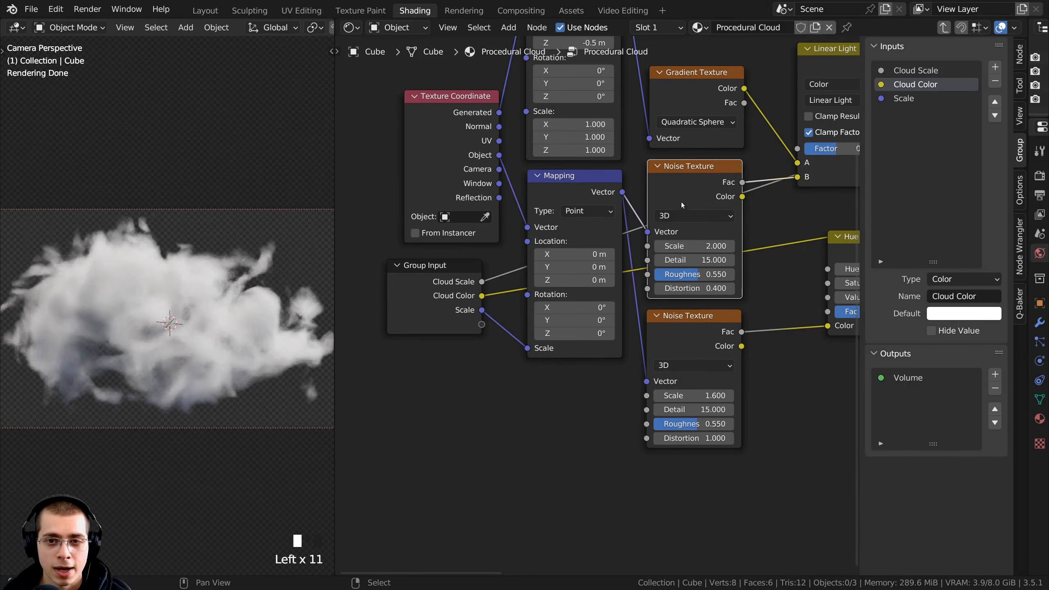
# - Change the Scale group input's type to Float and set its default value to 1
pyautogui.click(905, 100)
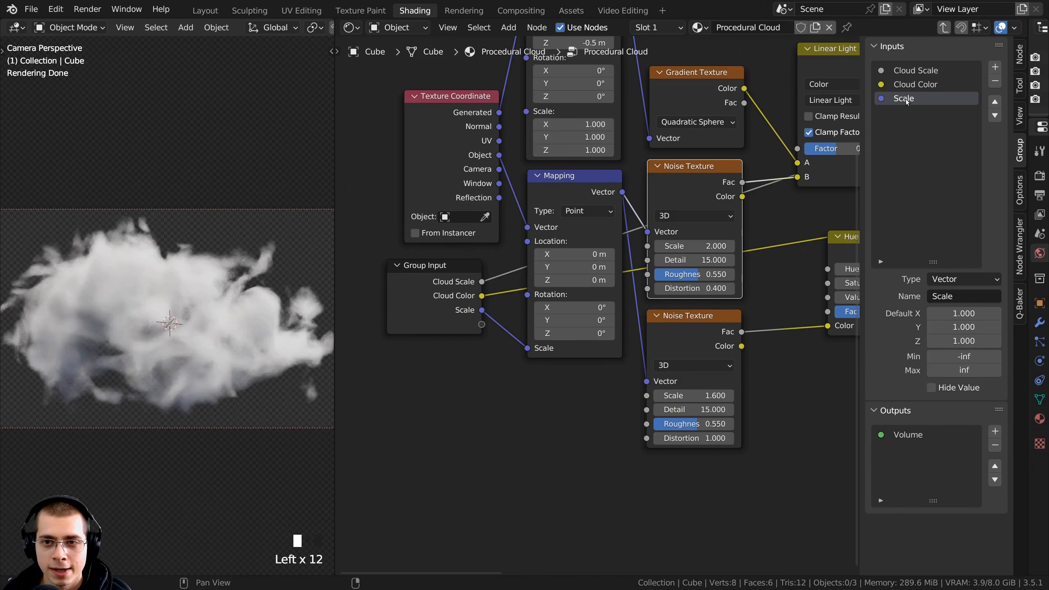
pyautogui.click(950, 279)
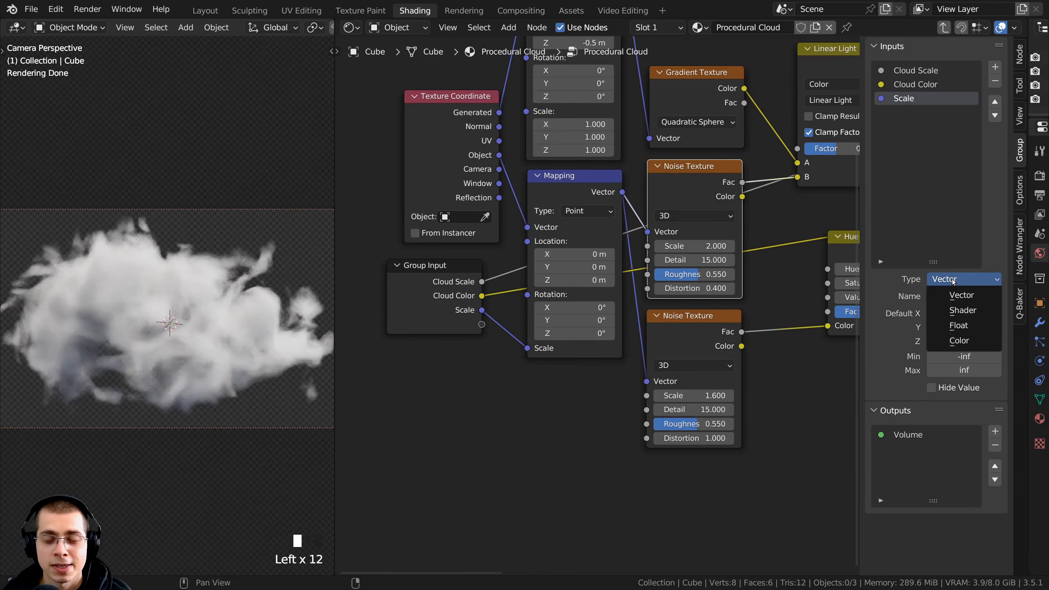
pyautogui.click(947, 326)
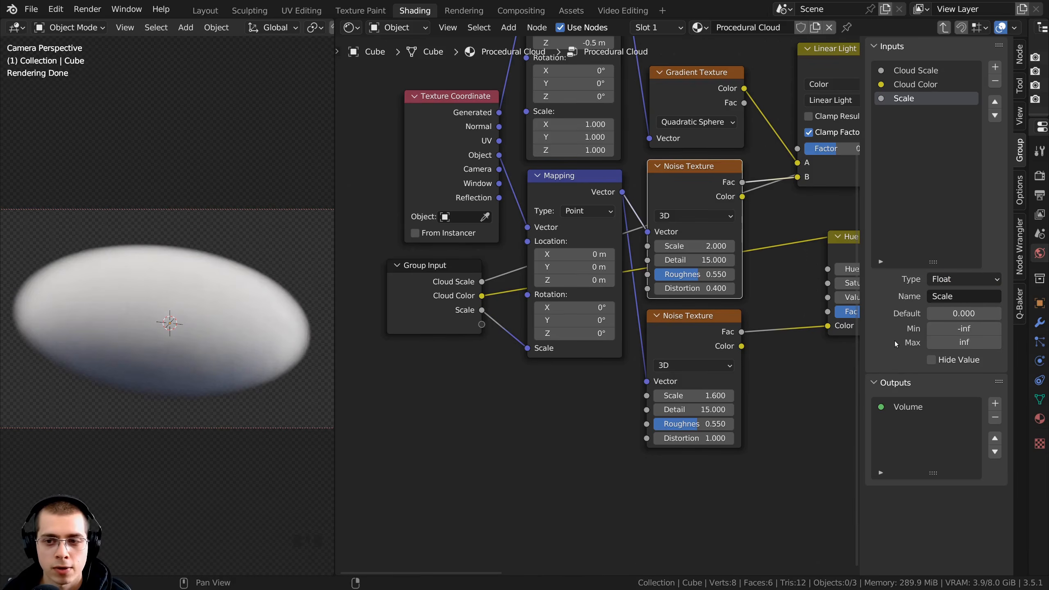
pyautogui.doubleClick(954, 312)
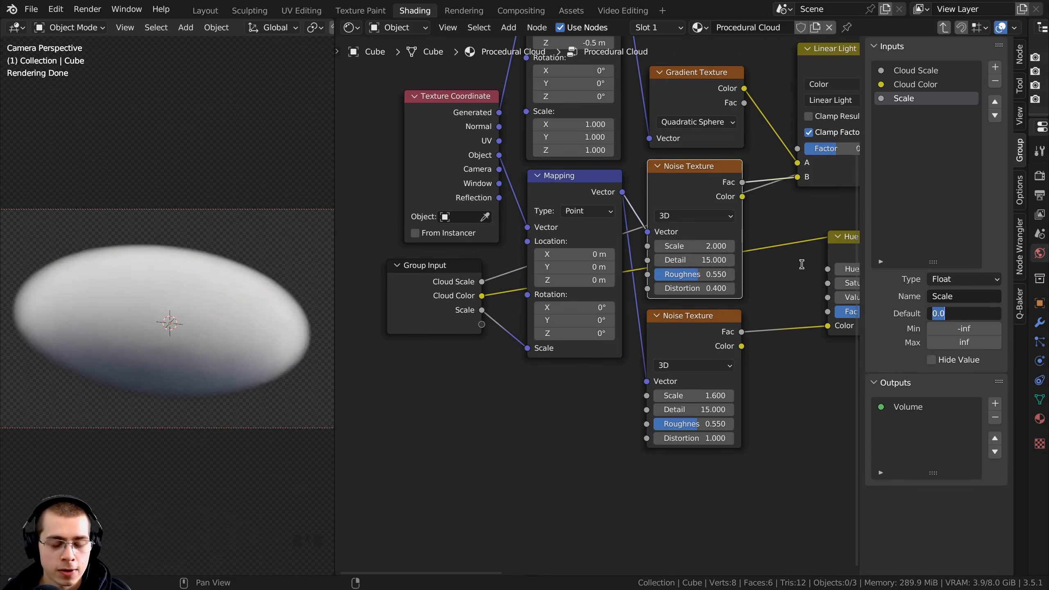
pyautogui.write('1')
pyautogui.click(789, 226)
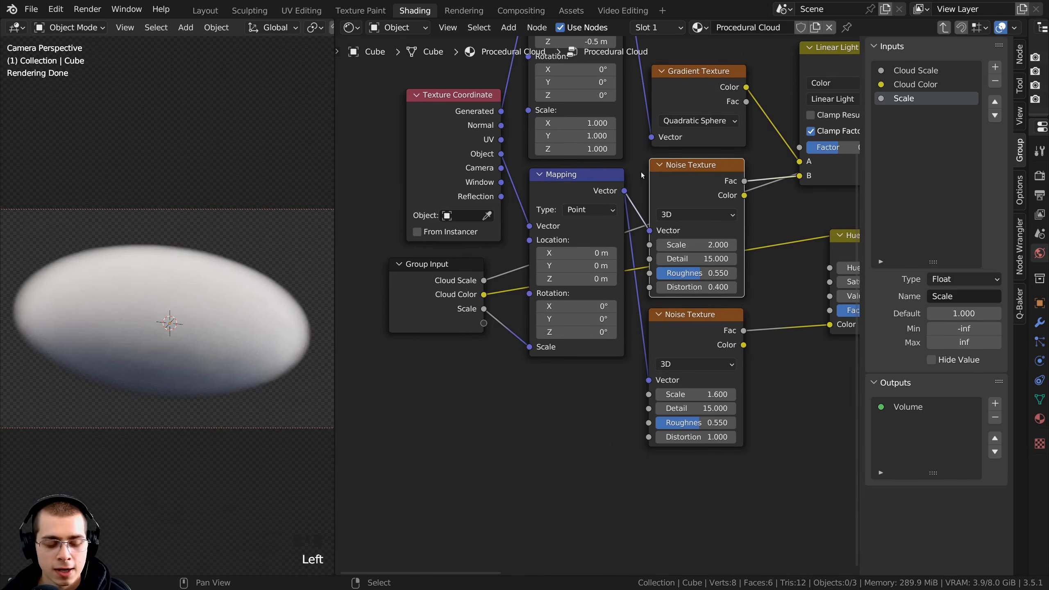
# - Leave the group, set the Procedural Cloud node's Scale to 1, and go back inside the group
pyautogui.press('Tab')
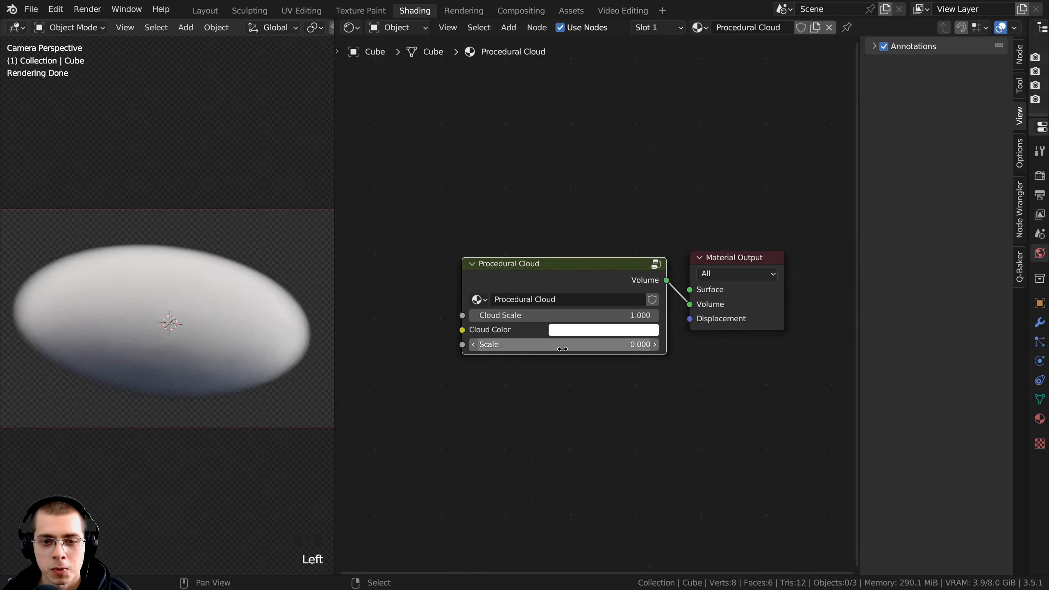
pyautogui.click(535, 344)
pyautogui.press('Return')
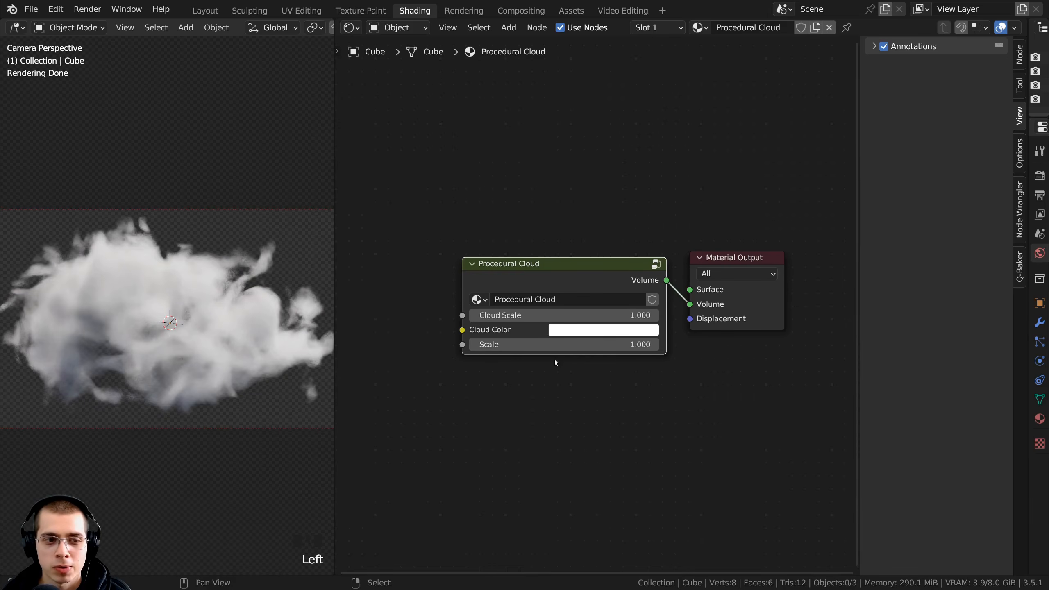
pyautogui.moveTo(554, 345)
pyautogui.mouseDown()
pyautogui.moveTo(599, 346)
pyautogui.moveTo(536, 345)
pyautogui.moveTo(574, 346)
pyautogui.moveTo(558, 346)
pyautogui.mouseUp()
pyautogui.rightClick(557, 346)
pyautogui.moveTo(561, 277); pyautogui.dragTo(564, 276)
pyautogui.press('Tab')
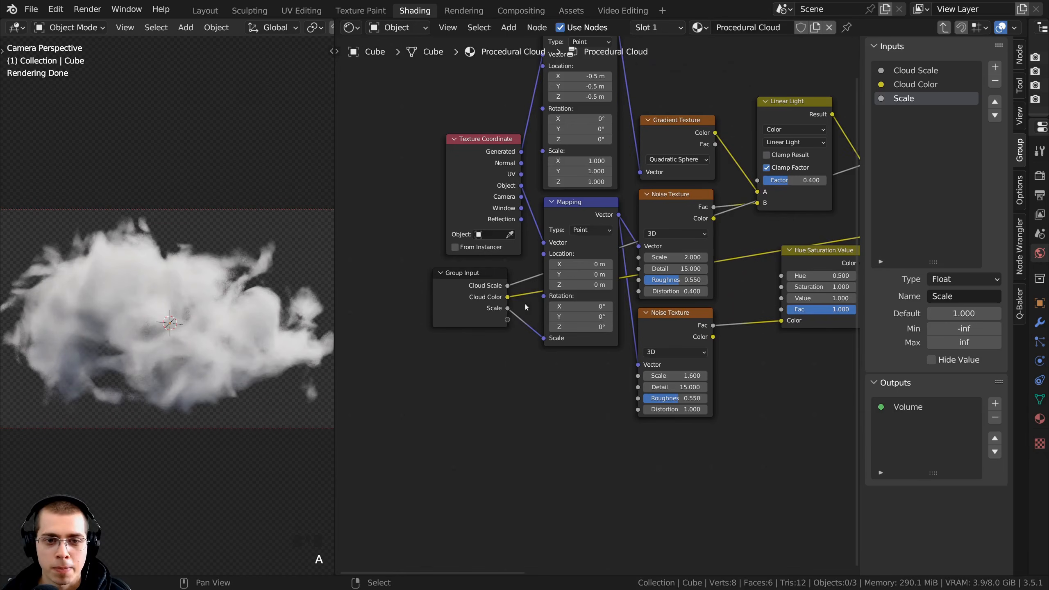
# - Test how the Value of the Hue Saturation Value node before the lower ColorRamp affects the cloud
pyautogui.click(483, 306)
pyautogui.keyDown('shift'); pyautogui.moveTo(167, 356); pyautogui.dragTo(218, 366, button='middle'); pyautogui.keyUp('shift')
pyautogui.scroll(3, 556, 316)
pyautogui.moveTo(712, 317); pyautogui.dragTo(648, 267, button='middle')
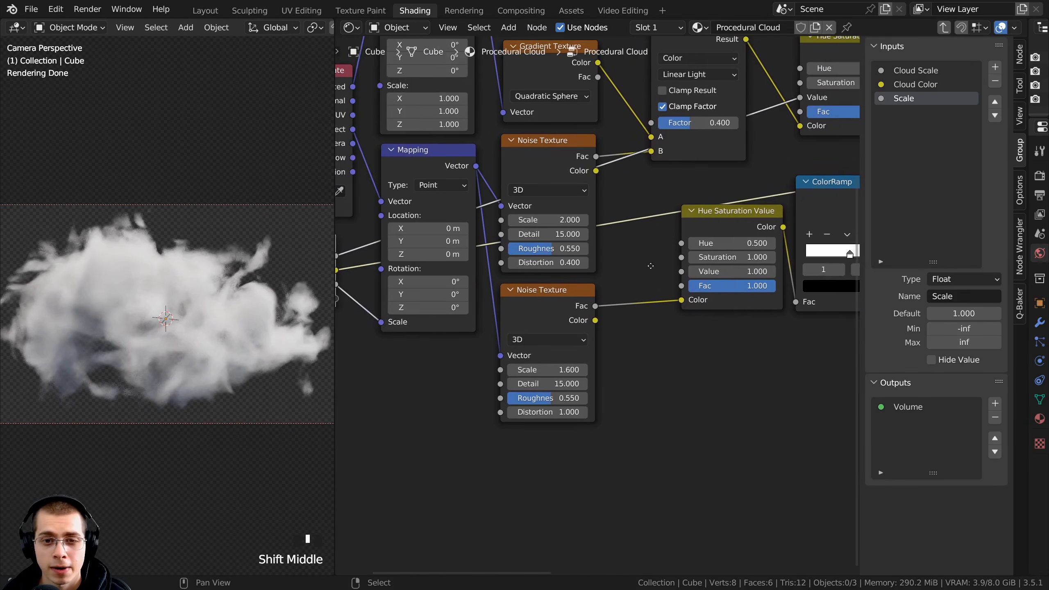
pyautogui.click(724, 214)
pyautogui.moveTo(695, 205); pyautogui.dragTo(582, 222, button='middle')
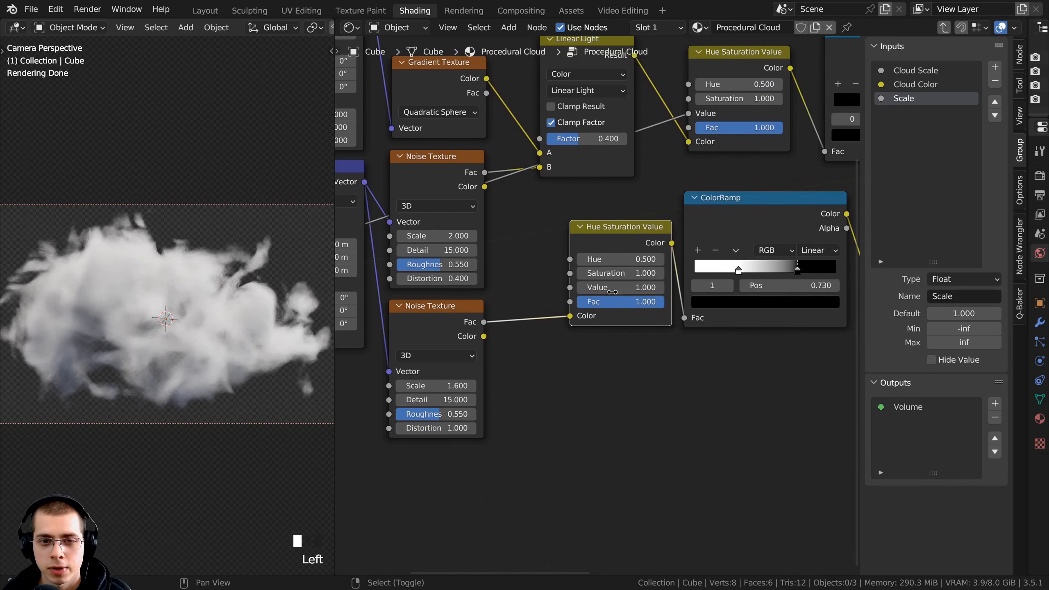
pyautogui.keyDown('shift'); pyautogui.moveTo(612, 291); pyautogui.dragTo(651, 292); pyautogui.keyUp('shift')
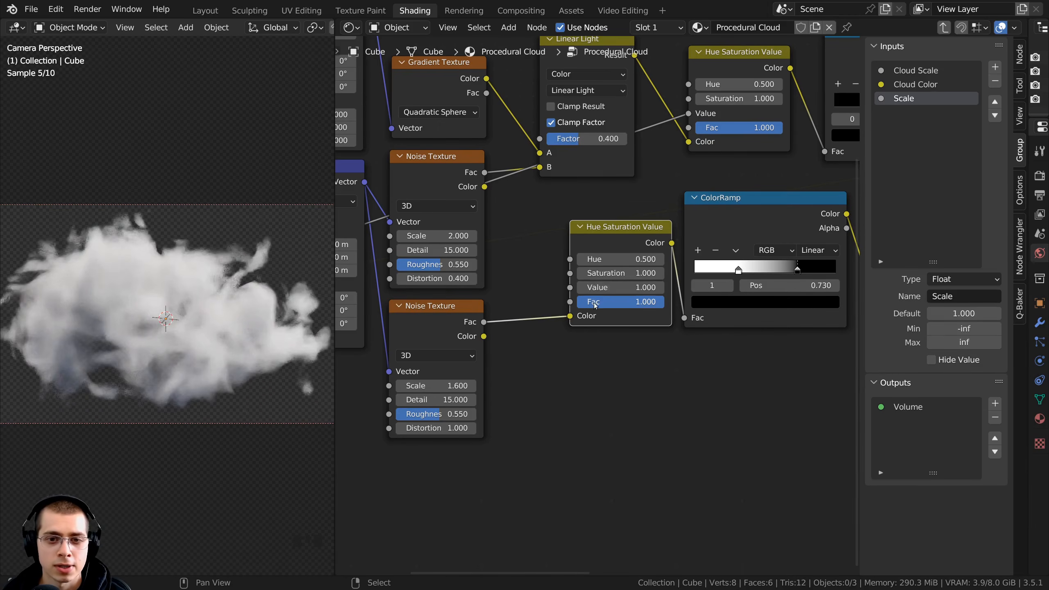
# - Expose the Value of the Hue Saturation Value node before the lower ColorRamp as a group input named "Visibility"
pyautogui.scroll(-3, 619, 287)
pyautogui.moveTo(735, 264); pyautogui.dragTo(482, 285)
pyautogui.doubleClick(897, 112)
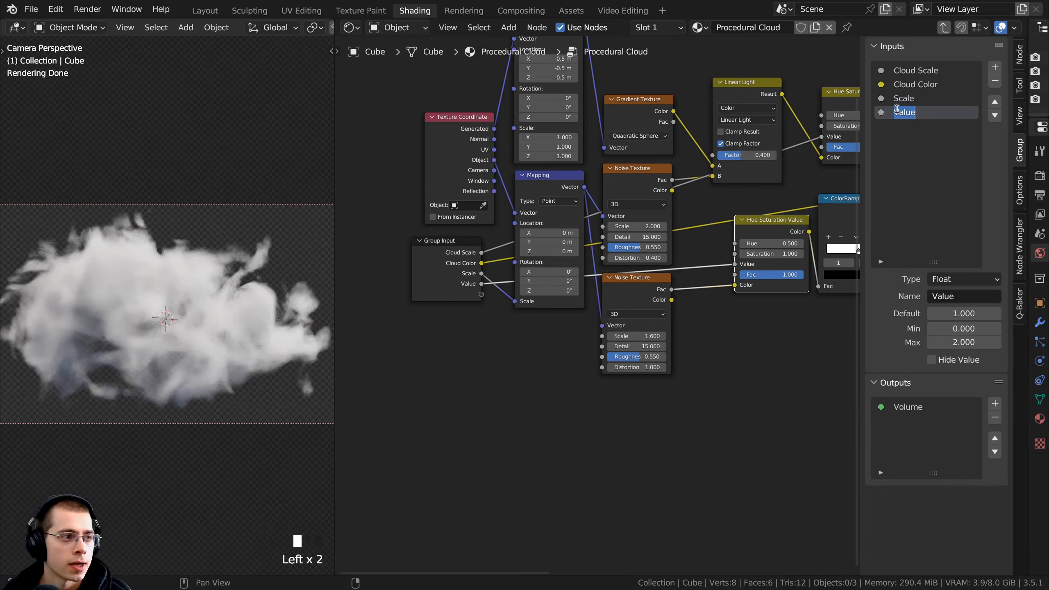
pyautogui.write('Vi')
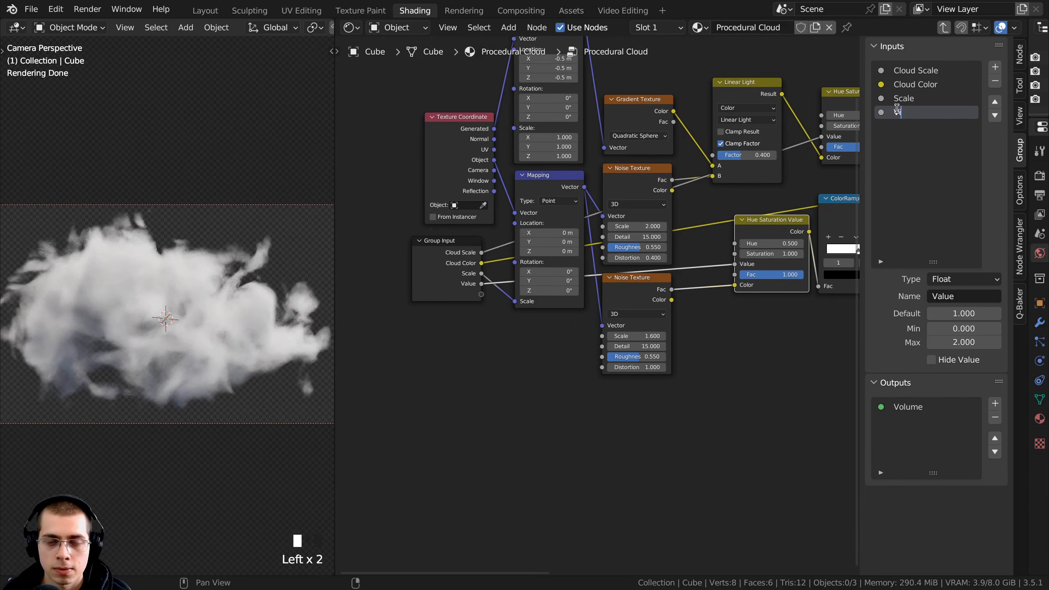
pyautogui.write('sibility')
pyautogui.press('Return')
# - Test how the Value of the Hue Saturation Value node after the lower ColorRamp affects the cloud
pyautogui.moveTo(818, 210); pyautogui.dragTo(528, 232, button='middle')
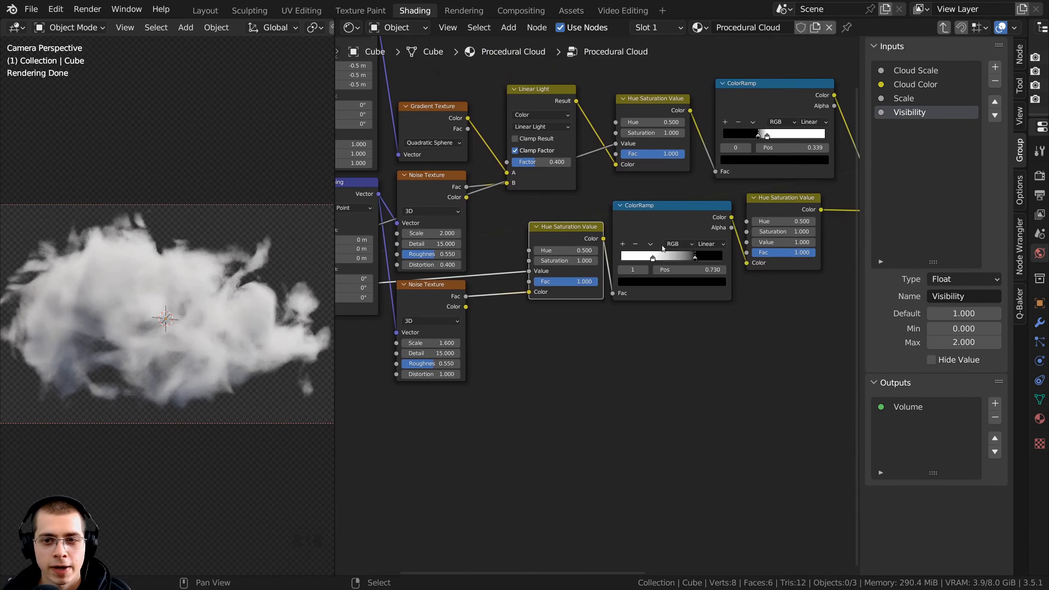
pyautogui.scroll(3, 748, 227)
pyautogui.moveTo(714, 218); pyautogui.dragTo(714, 224)
pyautogui.scroll(2, 708, 252)
pyautogui.moveTo(697, 268); pyautogui.dragTo(768, 267)
pyautogui.rightClick(698, 268)
# - Expose the Value of the Hue Saturation Value node after the lower ColorRamp as a group input named "Sharpness"
pyautogui.scroll(-4, 628, 304)
pyautogui.moveTo(650, 281); pyautogui.dragTo(717, 256, button='middle')
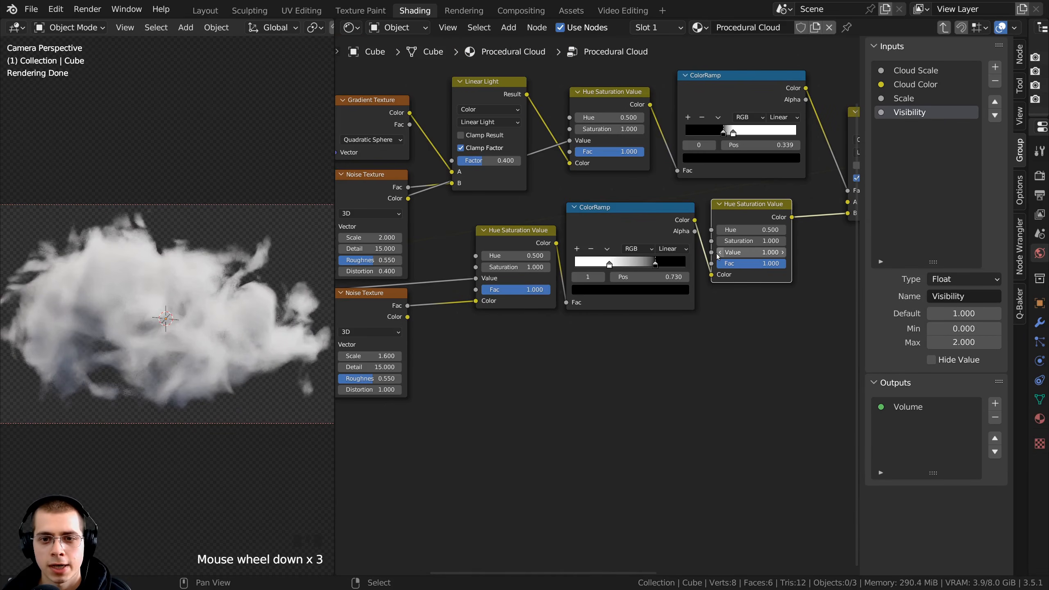
pyautogui.moveTo(711, 252); pyautogui.dragTo(622, 311)
pyautogui.moveTo(624, 312); pyautogui.dragTo(549, 325, button='middle')
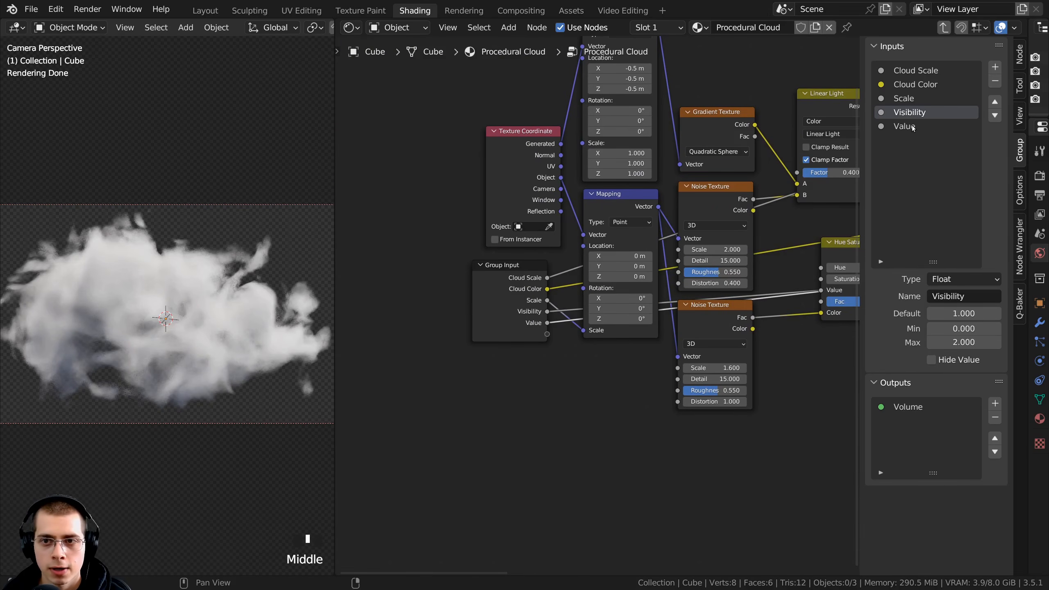
pyautogui.doubleClick(945, 125)
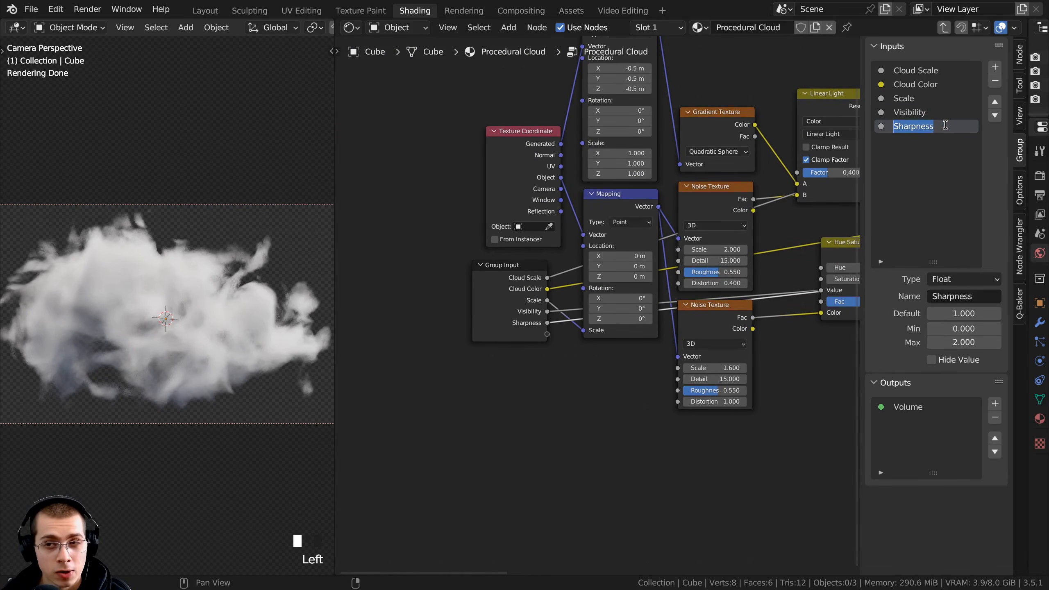
pyautogui.click(585, 154)
# - Examine the rendered cloud's edges up close and test how the Linear Light node's Factor affects them
pyautogui.scroll(-2, 511, 245)
pyautogui.scroll(2, 176, 370)
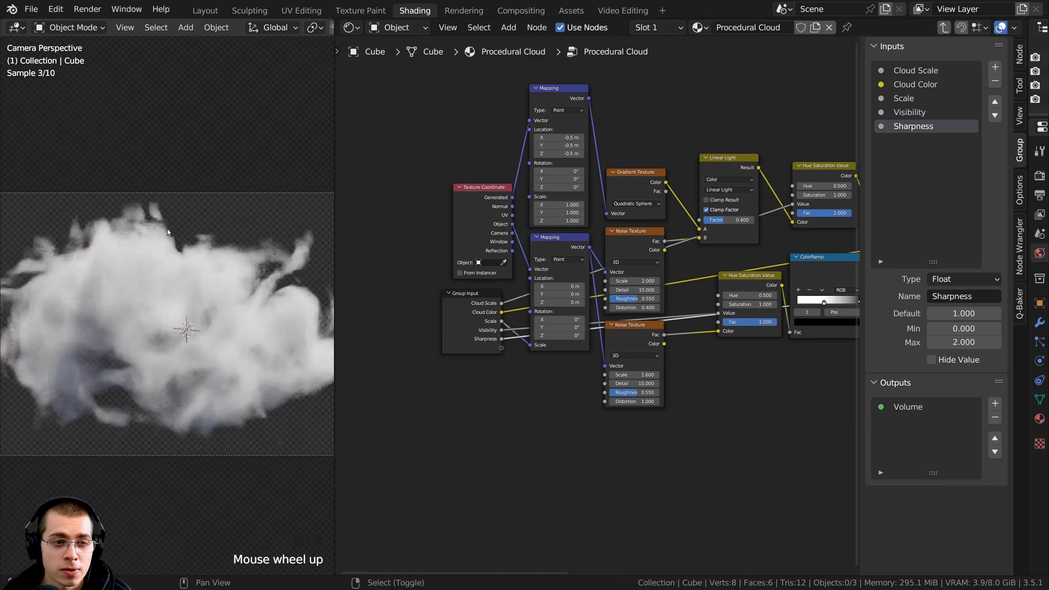
pyautogui.keyDown('shift'); pyautogui.moveTo(230, 363); pyautogui.dragTo(238, 184, button='middle'); pyautogui.keyUp('shift')
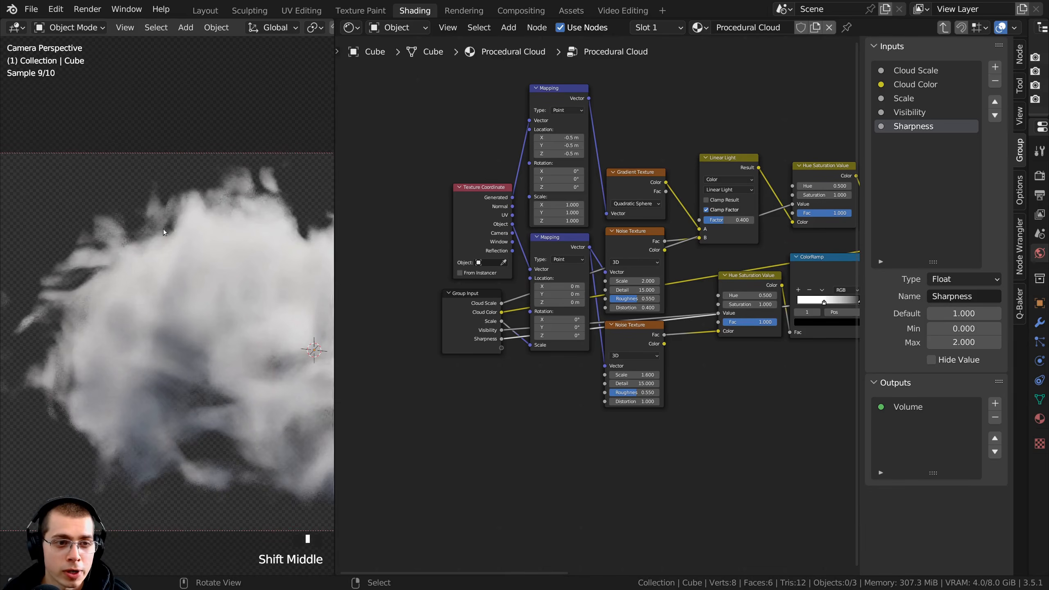
pyautogui.scroll(2, 238, 185)
pyautogui.moveTo(681, 246); pyautogui.dragTo(517, 374, button='middle')
pyautogui.scroll(6, 572, 353)
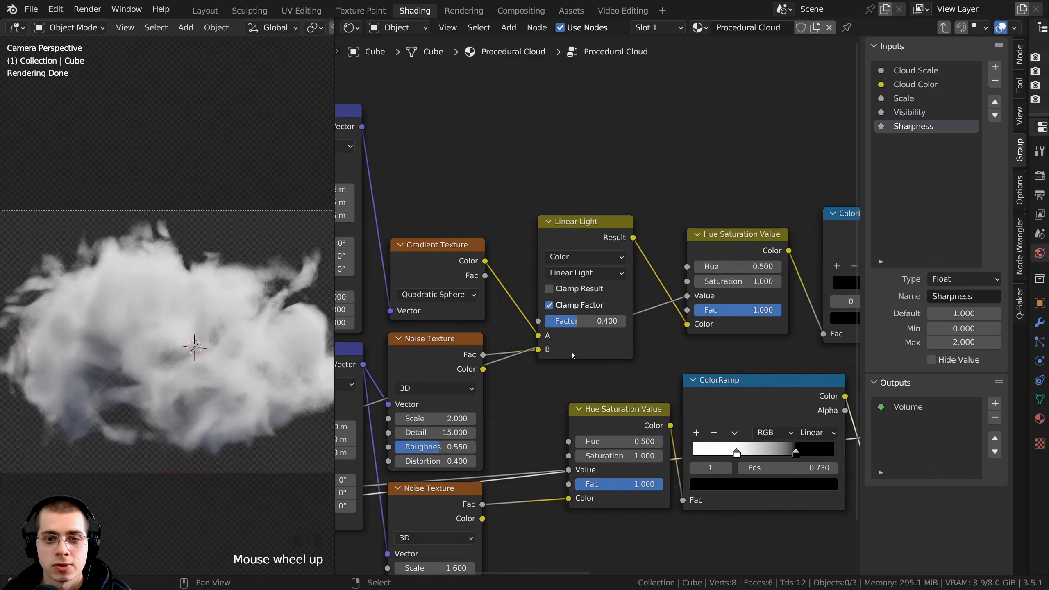
pyautogui.moveTo(572, 352); pyautogui.dragTo(690, 327, button='middle')
pyautogui.click(636, 317)
pyautogui.scroll(2, 652, 329)
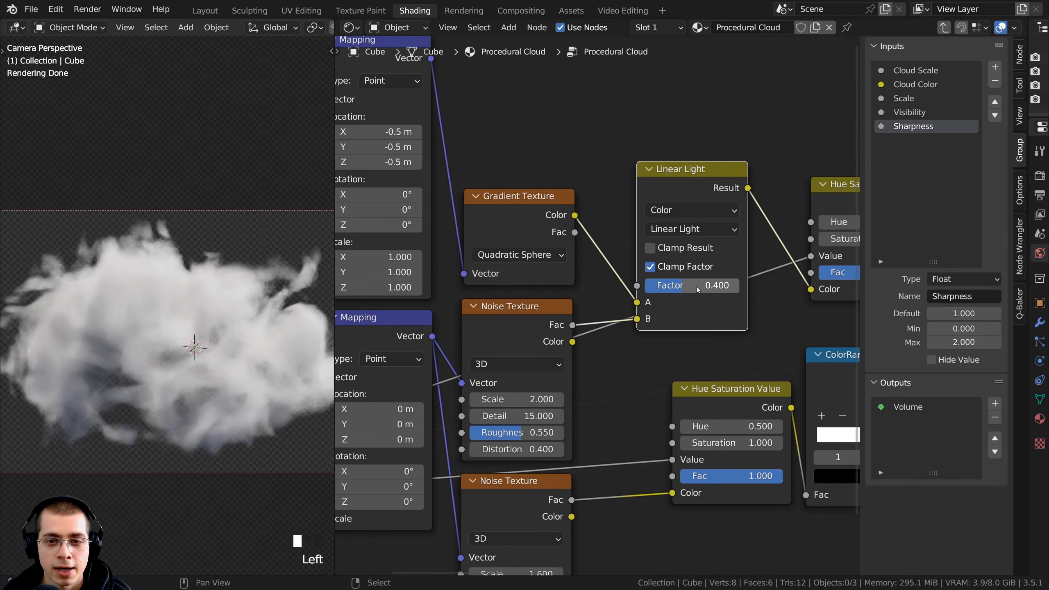
pyautogui.moveTo(686, 288); pyautogui.dragTo(663, 286)
pyautogui.rightClick(663, 286)
# - Expose the Linear Light node's Factor as a group input and name it "Edge Noise"
pyautogui.scroll(-5, 666, 322)
pyautogui.moveTo(666, 321); pyautogui.dragTo(783, 265, button='middle')
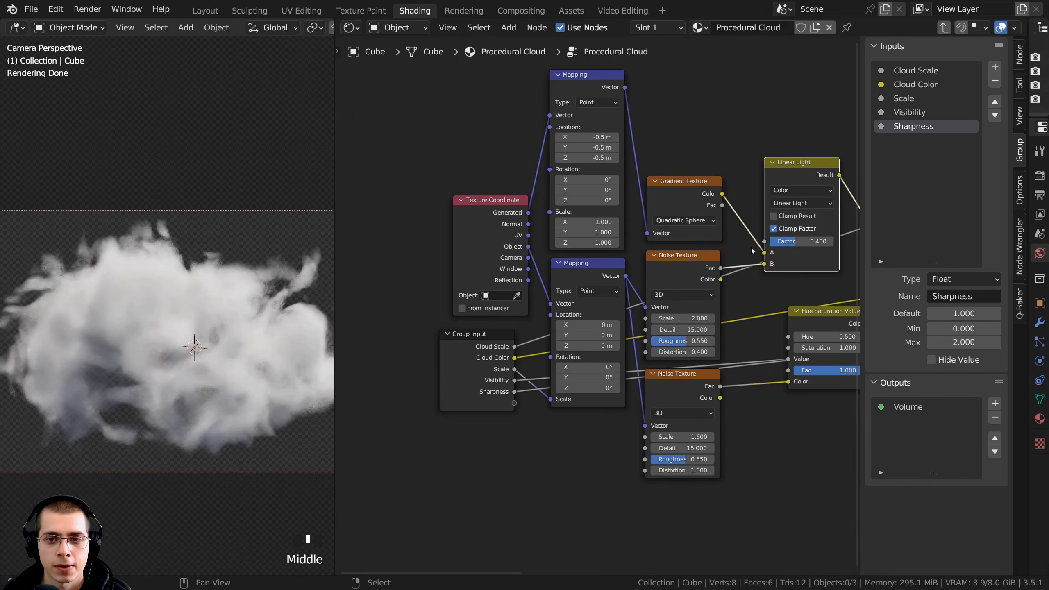
pyautogui.moveTo(764, 241); pyautogui.dragTo(515, 403)
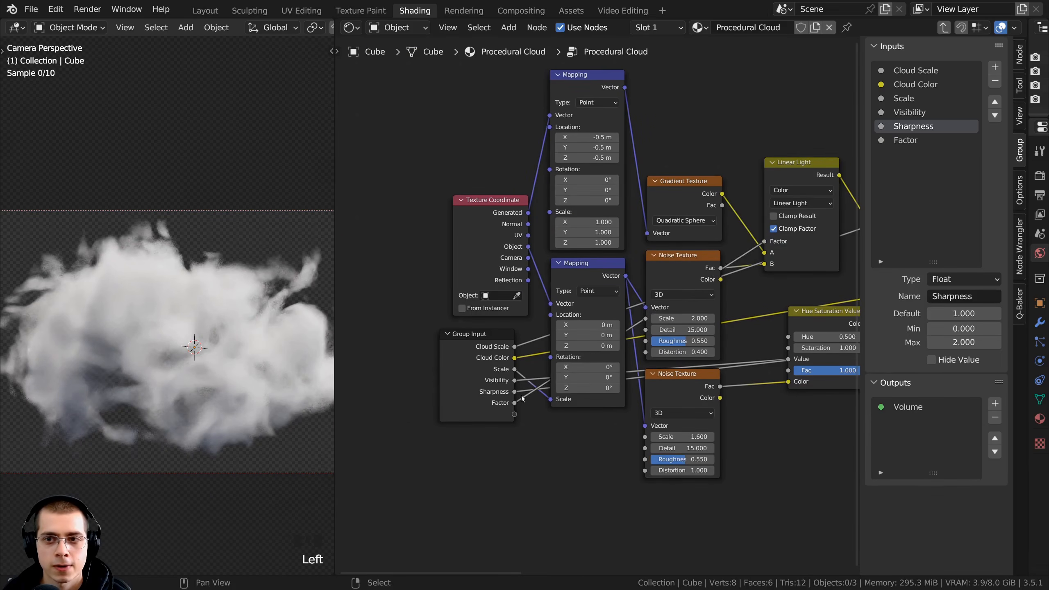
pyautogui.click(902, 140)
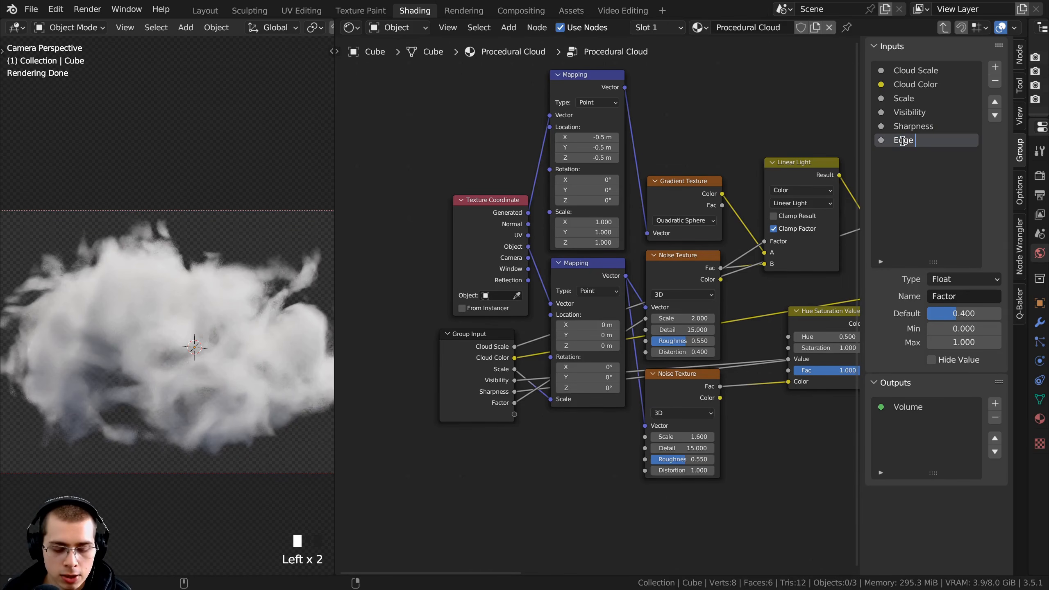
pyautogui.write('Edge Noise')
pyautogui.press('Return')
# - Expose the upper Noise Texture's Detail as a group input and link the same input to the lower Noise Texture's Detail
pyautogui.moveTo(563, 274); pyautogui.dragTo(568, 236, button='middle')
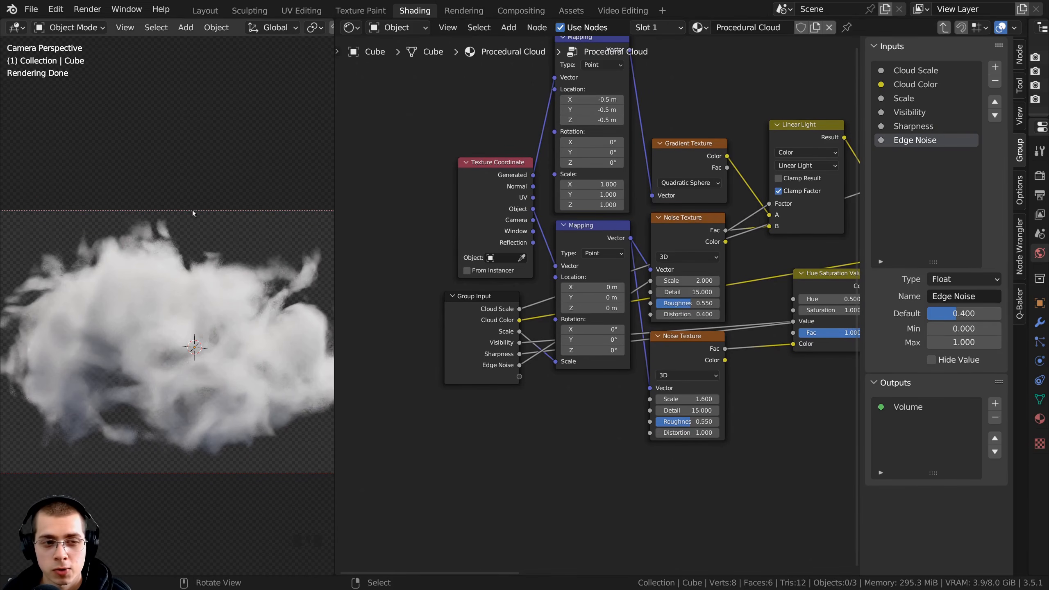
pyautogui.scroll(2, 594, 348)
pyautogui.click(707, 175)
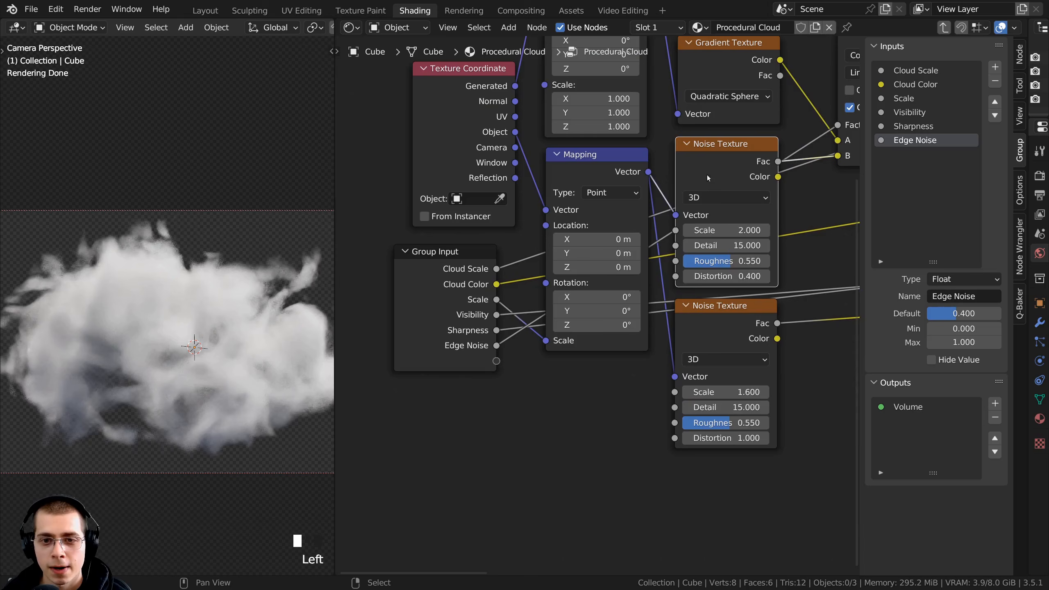
pyautogui.click(698, 344)
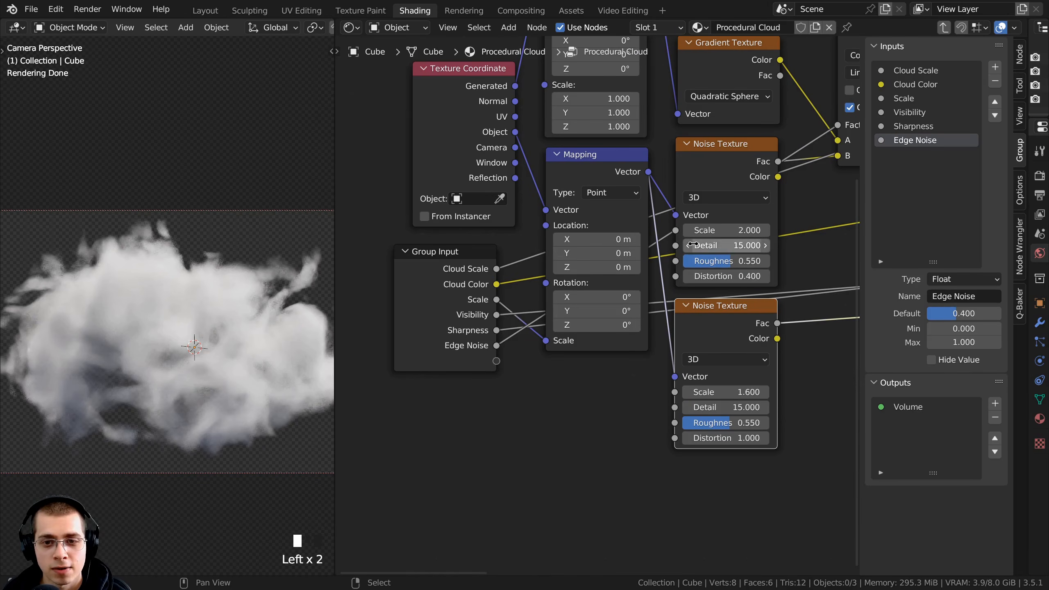
pyautogui.moveTo(675, 246); pyautogui.dragTo(496, 361)
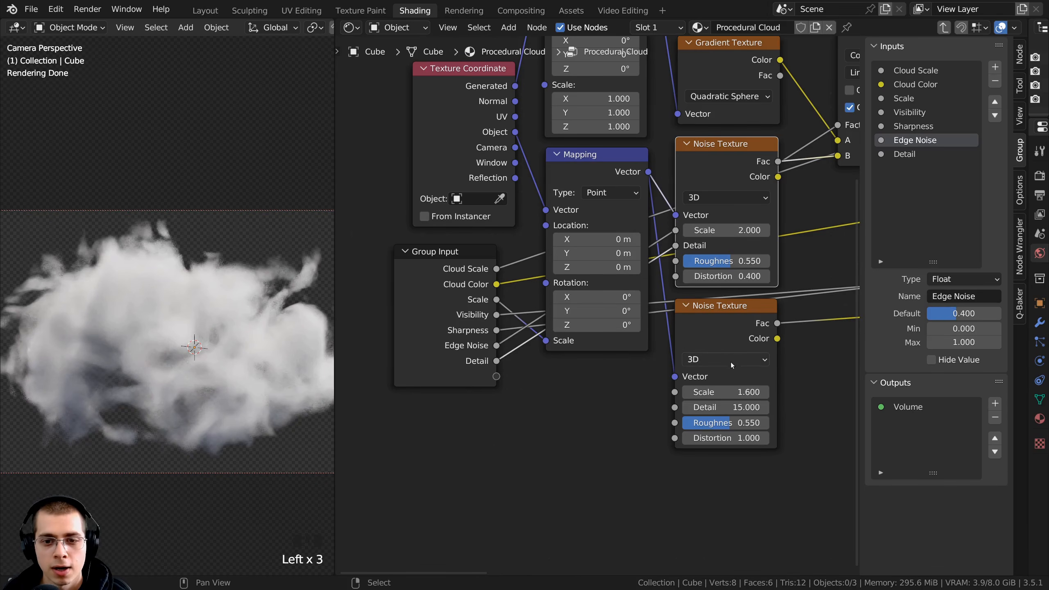
pyautogui.moveTo(674, 407); pyautogui.dragTo(570, 349)
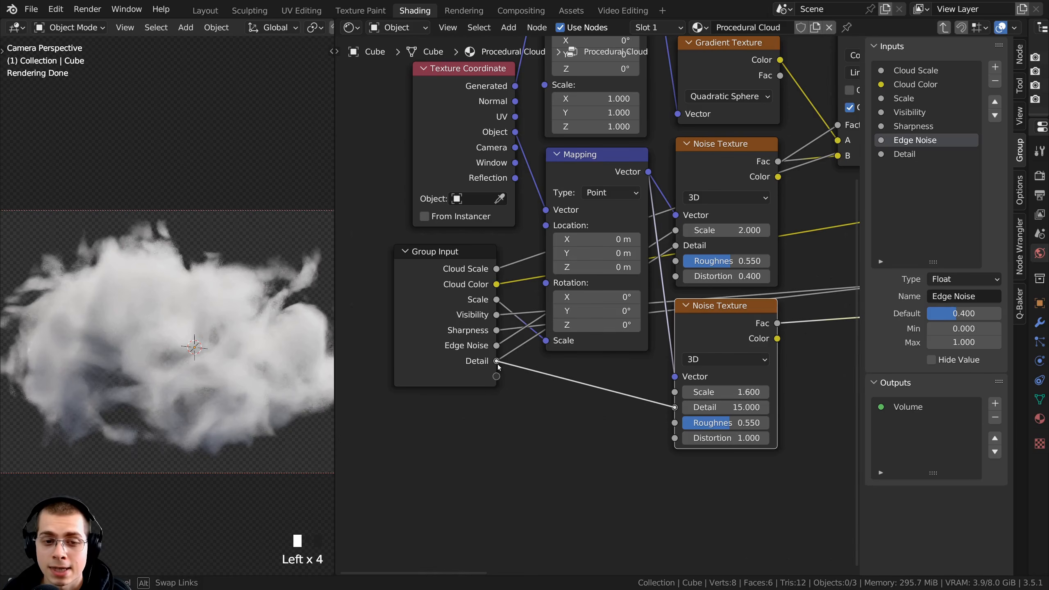
pyautogui.moveTo(497, 364); pyautogui.dragTo(498, 360)
# - Leave the node group and test how the Procedural Cloud node's Detail value affects the cloud
pyautogui.press('Tab')
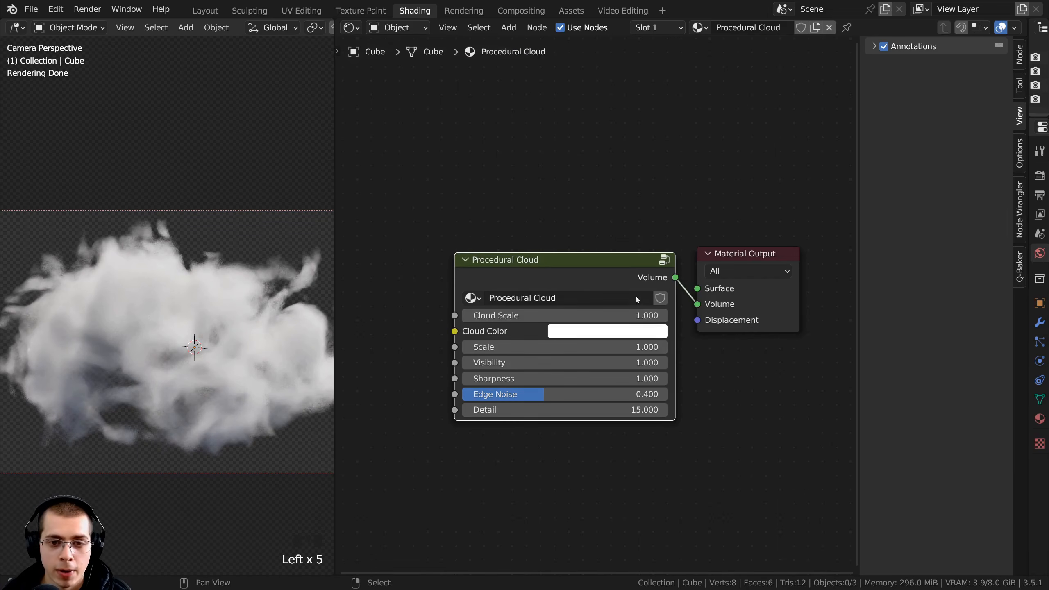
pyautogui.moveTo(571, 410); pyautogui.dragTo(439, 410)
pyautogui.moveTo(439, 410); pyautogui.dragTo(572, 409)
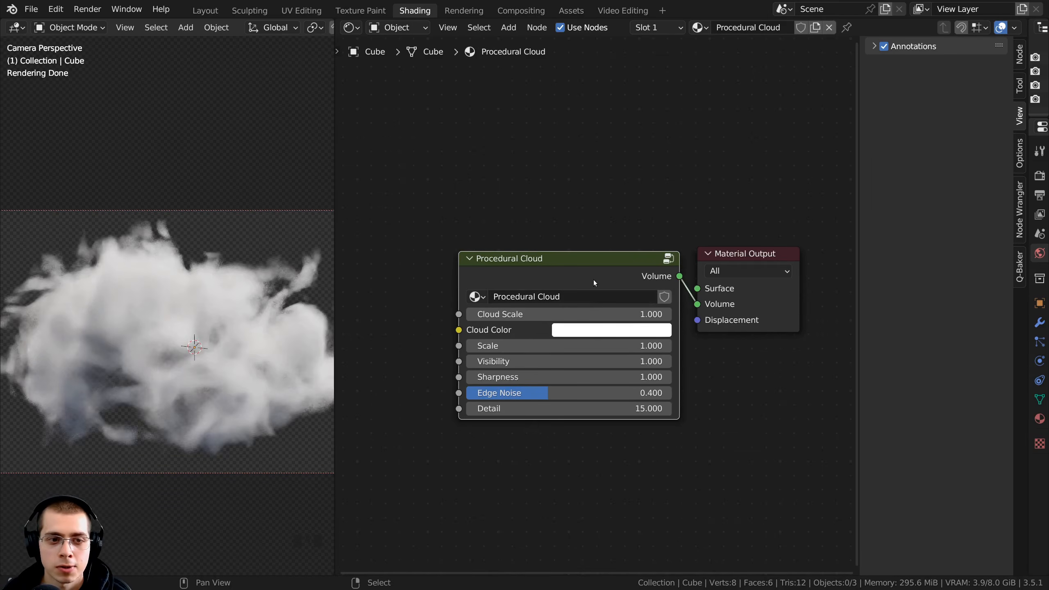
# - Enter the Procedural Cloud group and test how the Distortion of each Noise Texture affects the cloud
pyautogui.press('Tab')
pyautogui.moveTo(574, 341); pyautogui.dragTo(571, 276, button='middle')
pyautogui.press('a')
pyautogui.press('a')
pyautogui.keyDown('shift'); pyautogui.moveTo(265, 286); pyautogui.dragTo(282, 263, button='middle'); pyautogui.keyUp('shift')
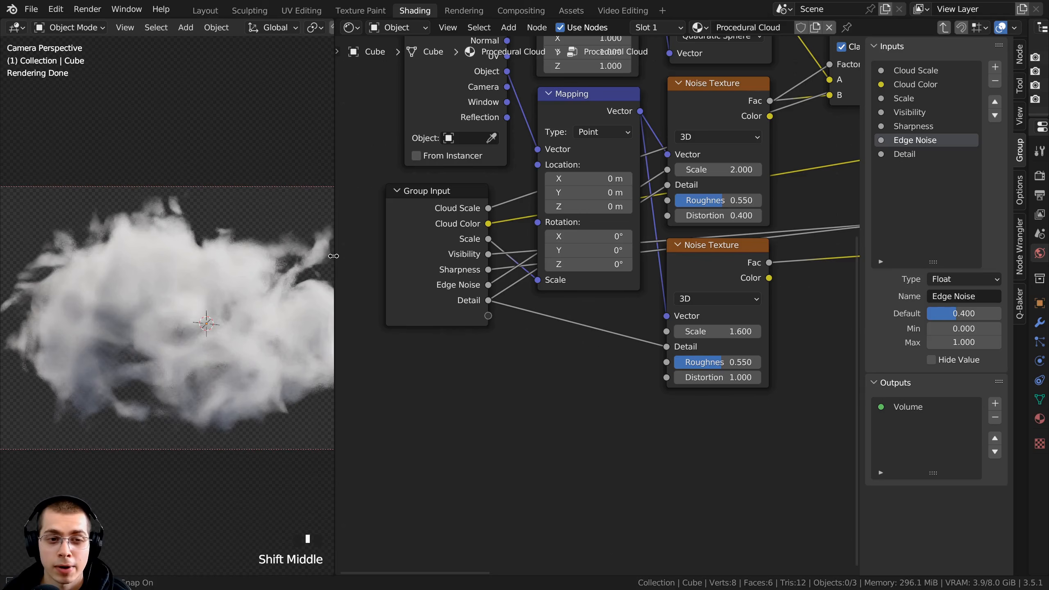
pyautogui.moveTo(334, 268); pyautogui.dragTo(375, 271)
pyautogui.keyDown('shift'); pyautogui.moveTo(323, 274); pyautogui.dragTo(308, 269, button='middle'); pyautogui.keyUp('shift')
pyautogui.moveTo(677, 266); pyautogui.dragTo(676, 290, button='middle')
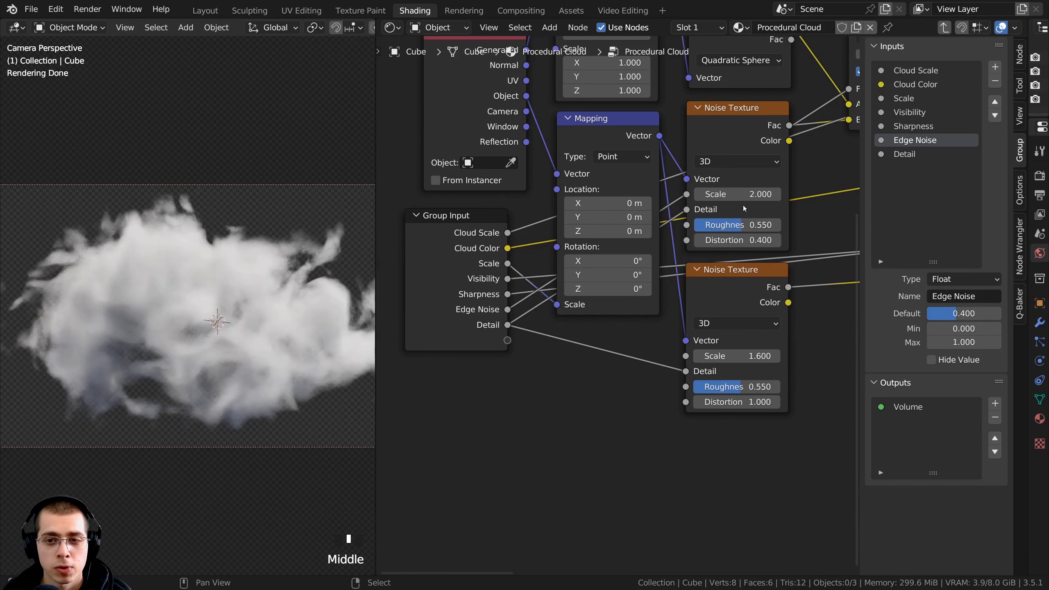
pyautogui.click(740, 142)
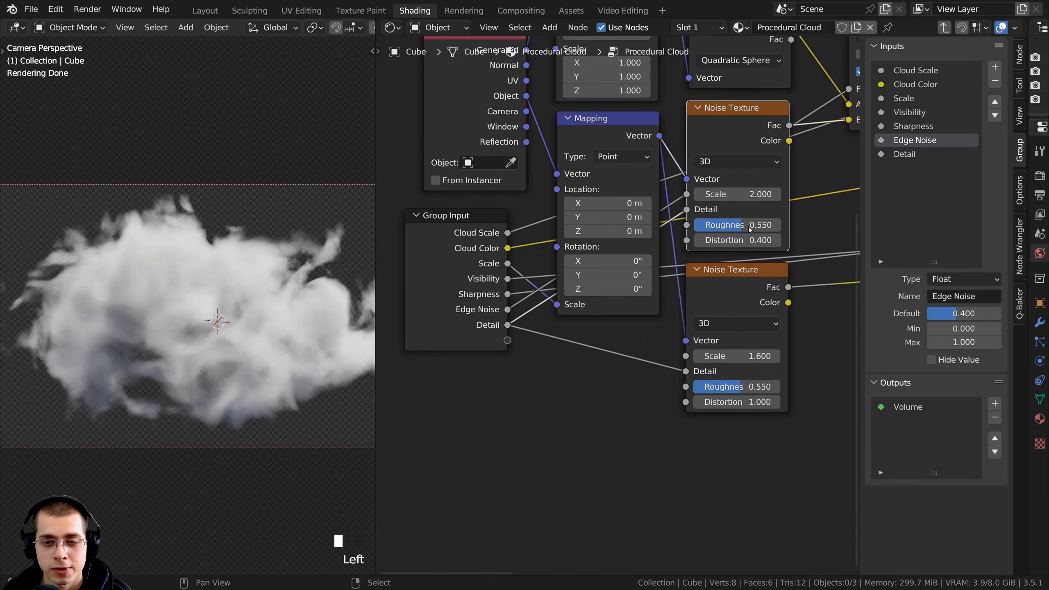
pyautogui.moveTo(727, 240); pyautogui.dragTo(776, 240)
pyautogui.rightClick(729, 240)
pyautogui.moveTo(737, 402)
pyautogui.mouseDown()
pyautogui.moveTo(750, 402)
pyautogui.moveTo(727, 402)
pyautogui.moveTo(737, 402)
pyautogui.mouseUp()
pyautogui.rightClick(736, 402)
# - Expose the Distortion of the upper and lower Noise Textures as two separate group inputs
pyautogui.moveTo(687, 240); pyautogui.dragTo(512, 343)
pyautogui.moveTo(718, 291); pyautogui.dragTo(718, 288)
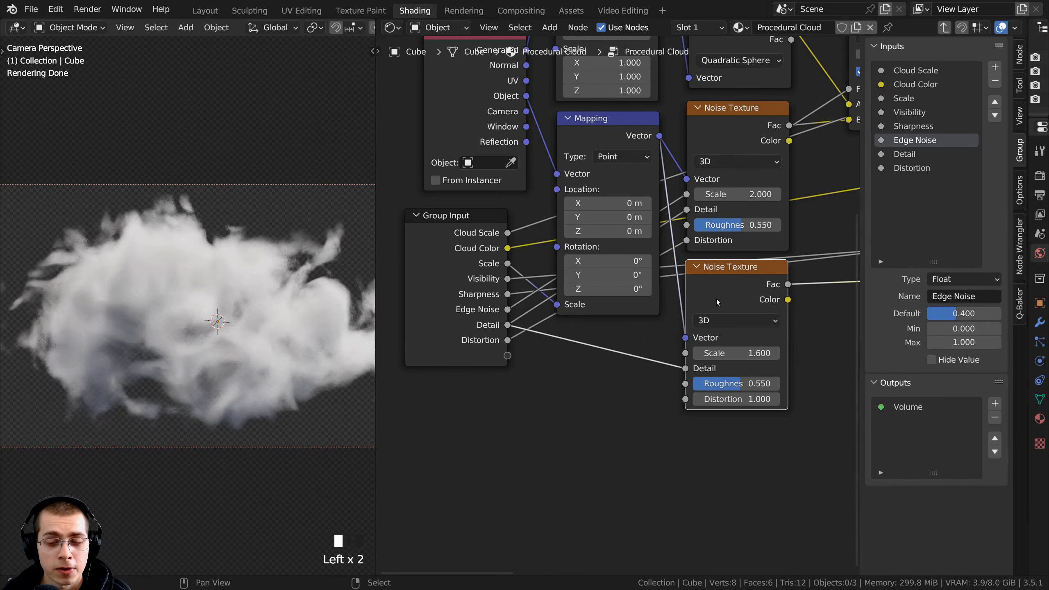
pyautogui.moveTo(685, 399); pyautogui.dragTo(629, 390)
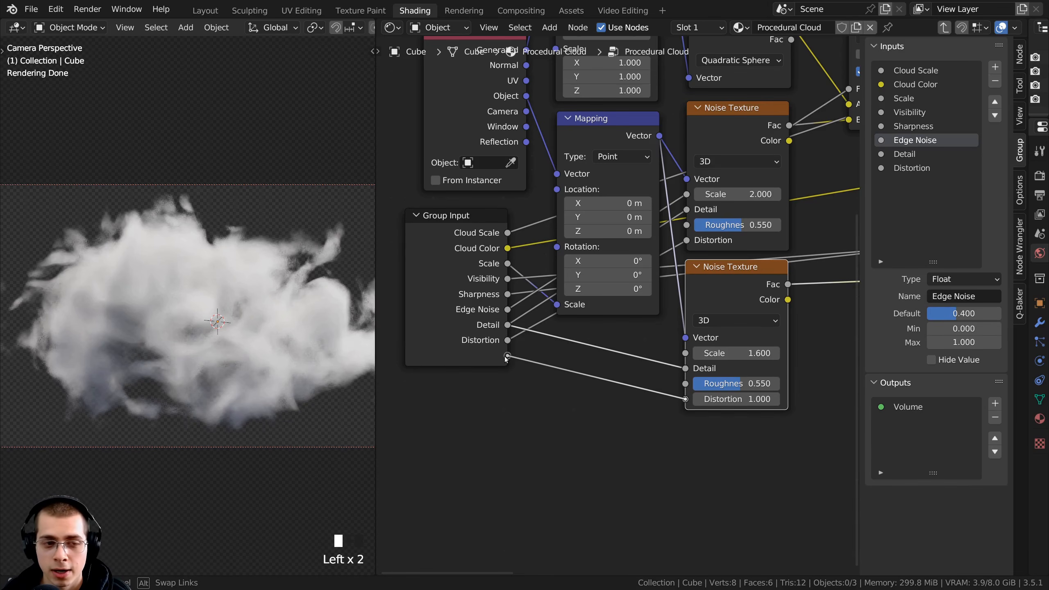
pyautogui.moveTo(505, 357); pyautogui.dragTo(507, 355)
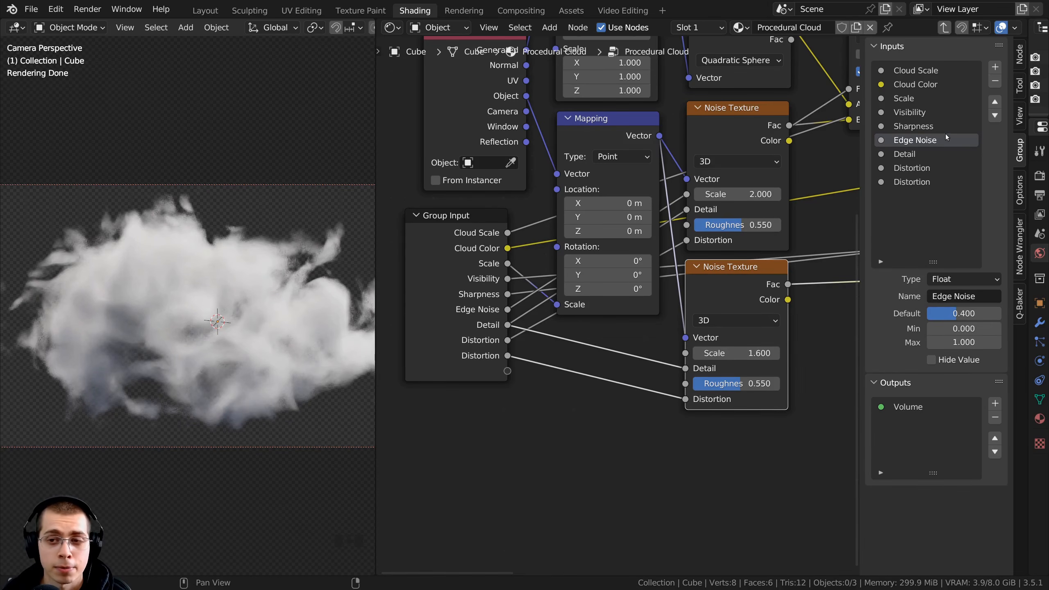
# - Rename the two distortion group inputs "Distortion 1" and "Distortion 2"
pyautogui.doubleClick(923, 170)
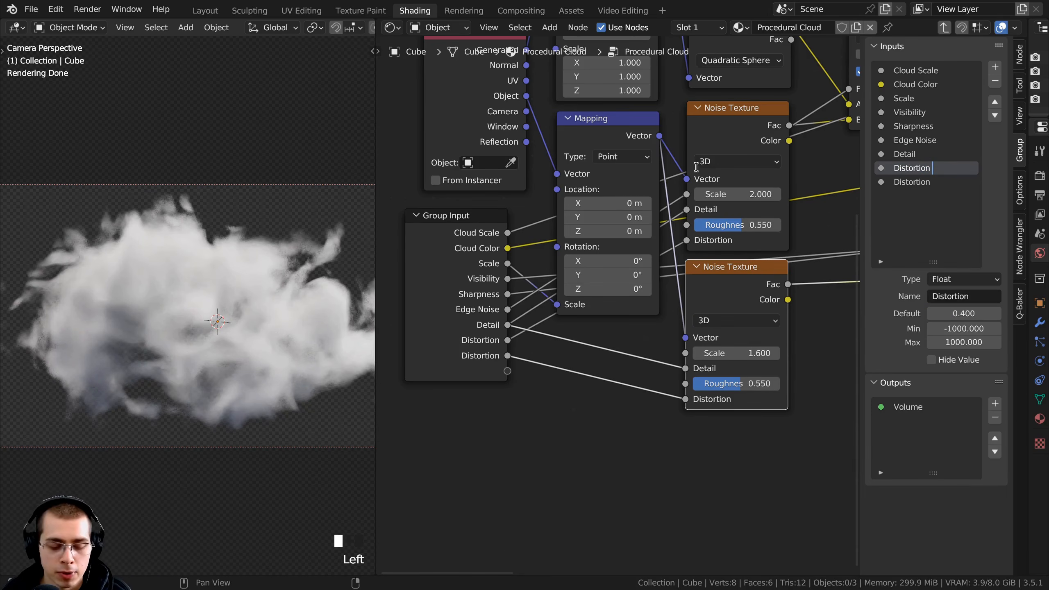
pyautogui.write('1')
pyautogui.press('Return')
pyautogui.click(924, 182)
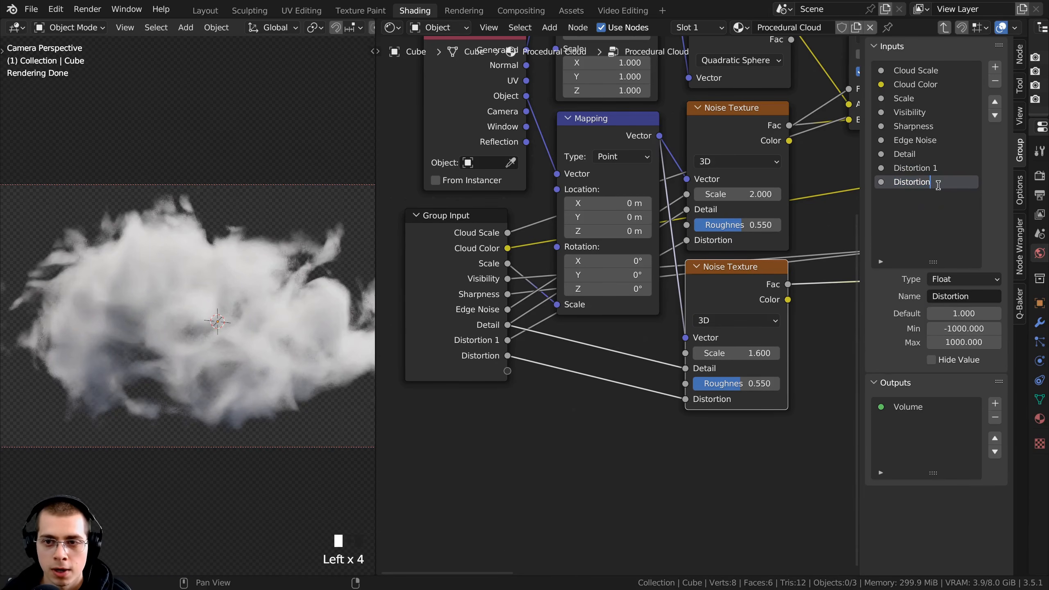
pyautogui.press('Return')
# - Test how the Roughness of each Noise Texture affects the cloud, restoring the values
pyautogui.scroll(-3, 741, 267)
pyautogui.moveTo(734, 267); pyautogui.dragTo(710, 277, button='middle')
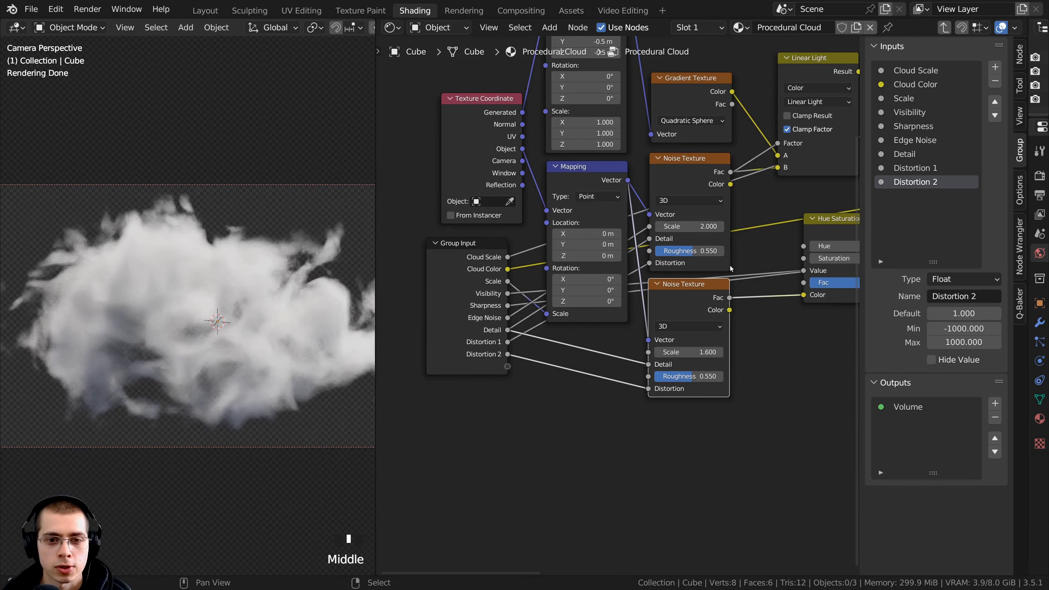
pyautogui.scroll(3, 719, 269)
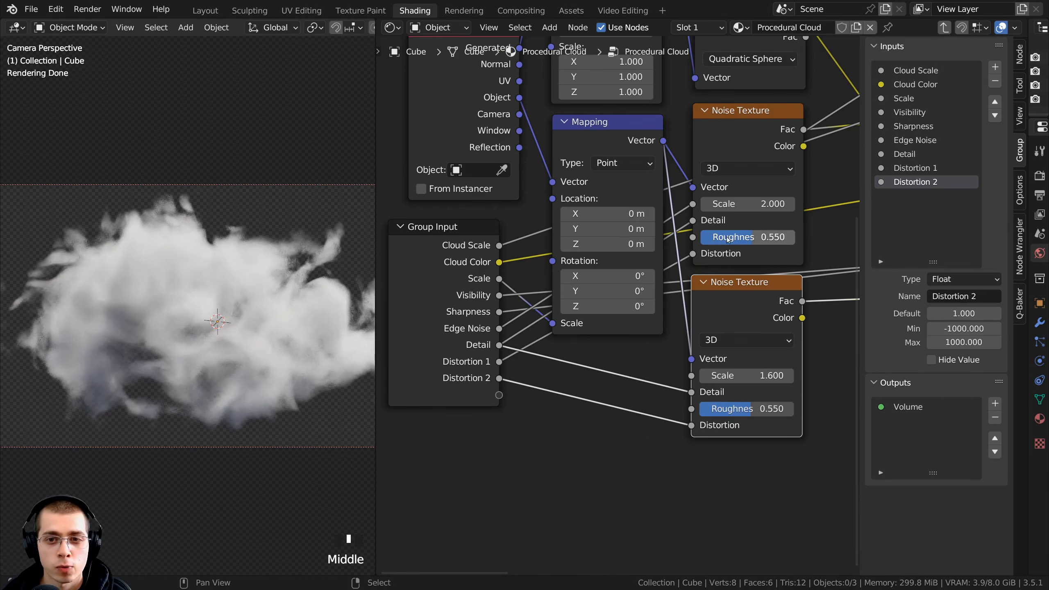
pyautogui.moveTo(738, 242)
pyautogui.mouseDown()
pyautogui.moveTo(794, 237)
pyautogui.moveTo(723, 237)
pyautogui.mouseUp()
pyautogui.rightClick(722, 237)
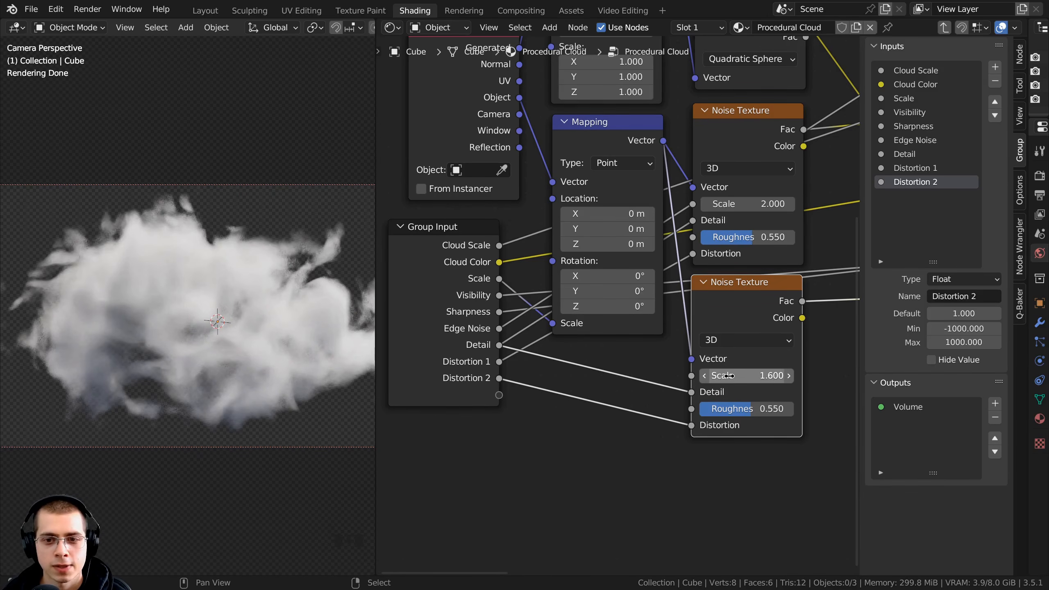
pyautogui.moveTo(724, 409); pyautogui.dragTo(793, 409)
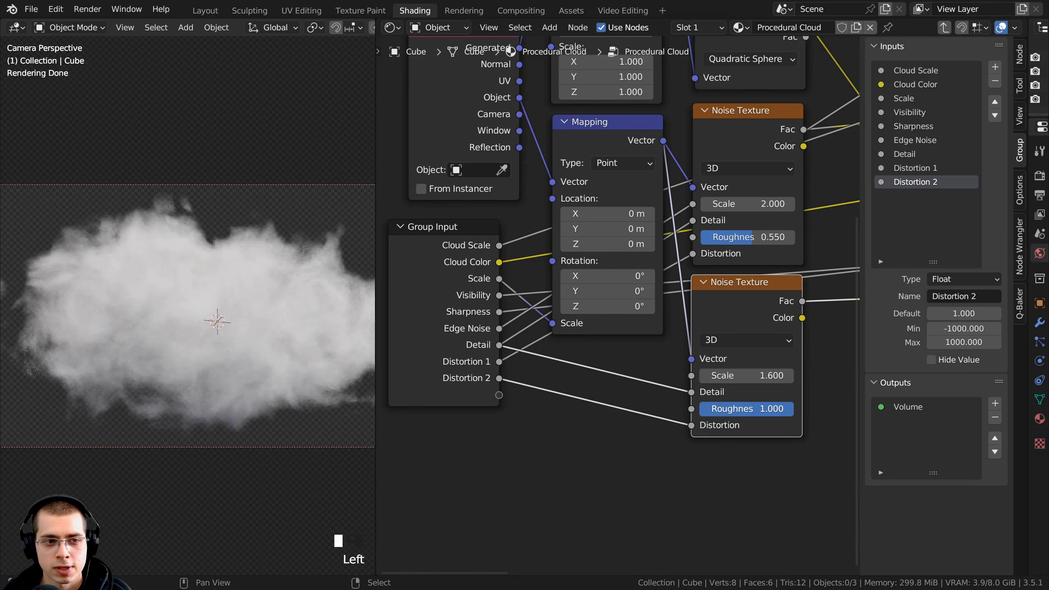
pyautogui.hotkey('ctrl', 'z')
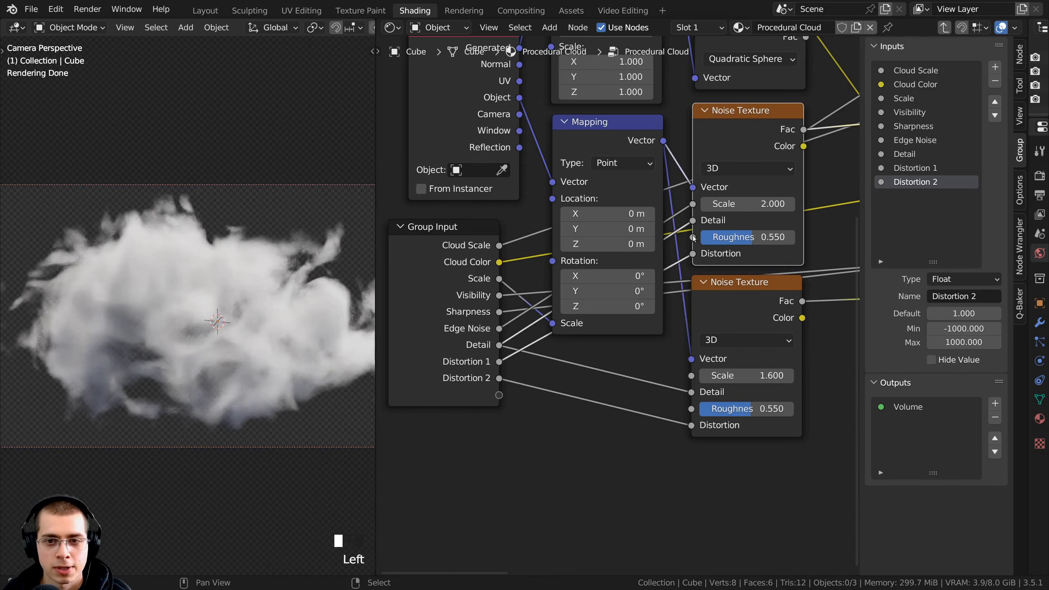
# - Expose the Roughness of the upper and lower Noise Textures as two separate group inputs
pyautogui.moveTo(693, 237); pyautogui.dragTo(501, 385)
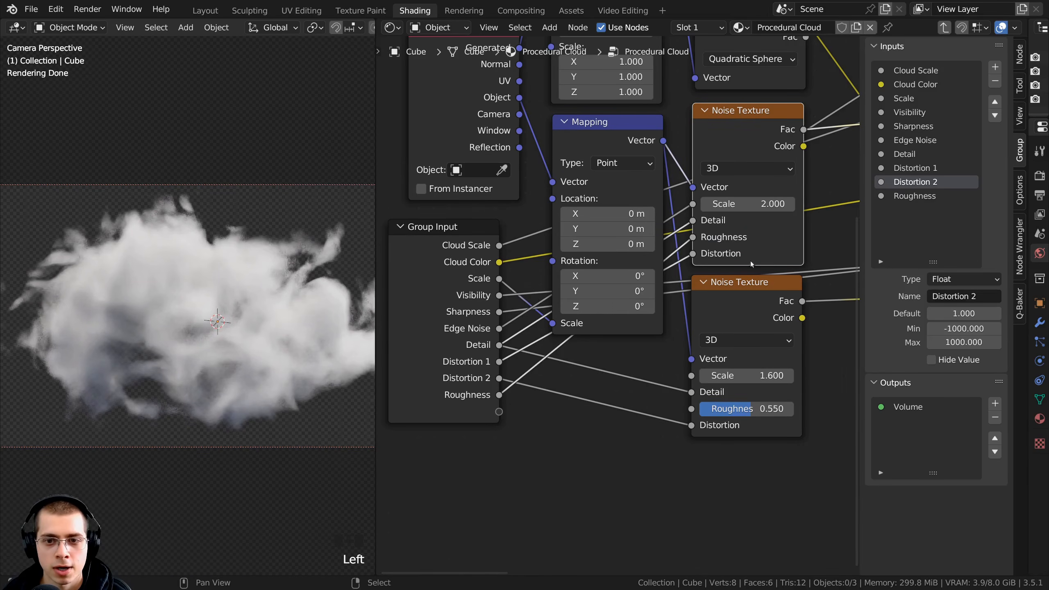
pyautogui.click(736, 295)
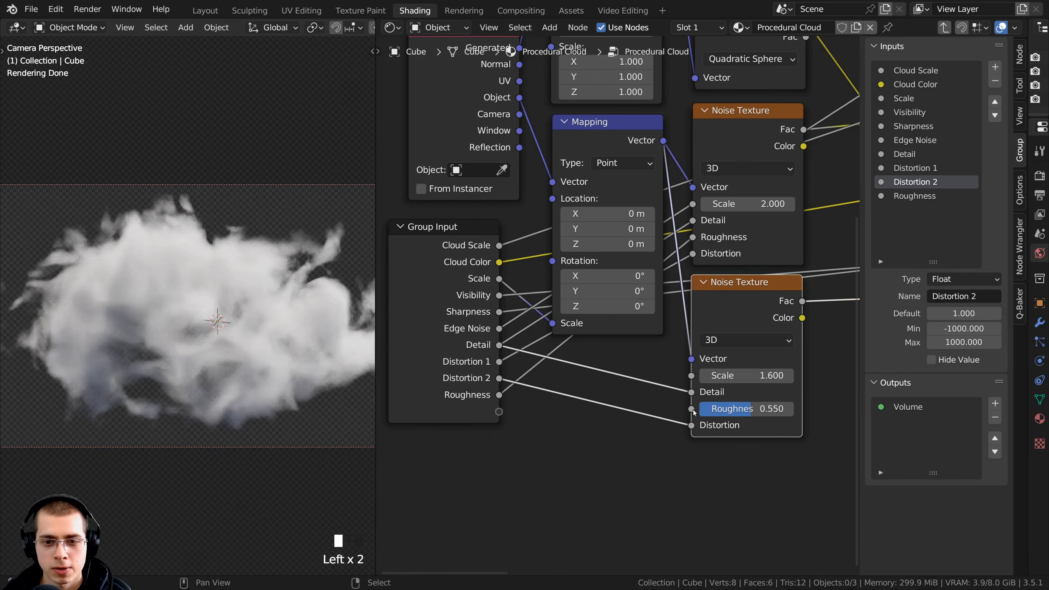
pyautogui.moveTo(691, 409); pyautogui.dragTo(551, 392)
pyautogui.moveTo(493, 411); pyautogui.dragTo(494, 412)
# - Rename the two roughness group inputs "Smoothness 1" and "Smoothness 2"
pyautogui.doubleClick(919, 197)
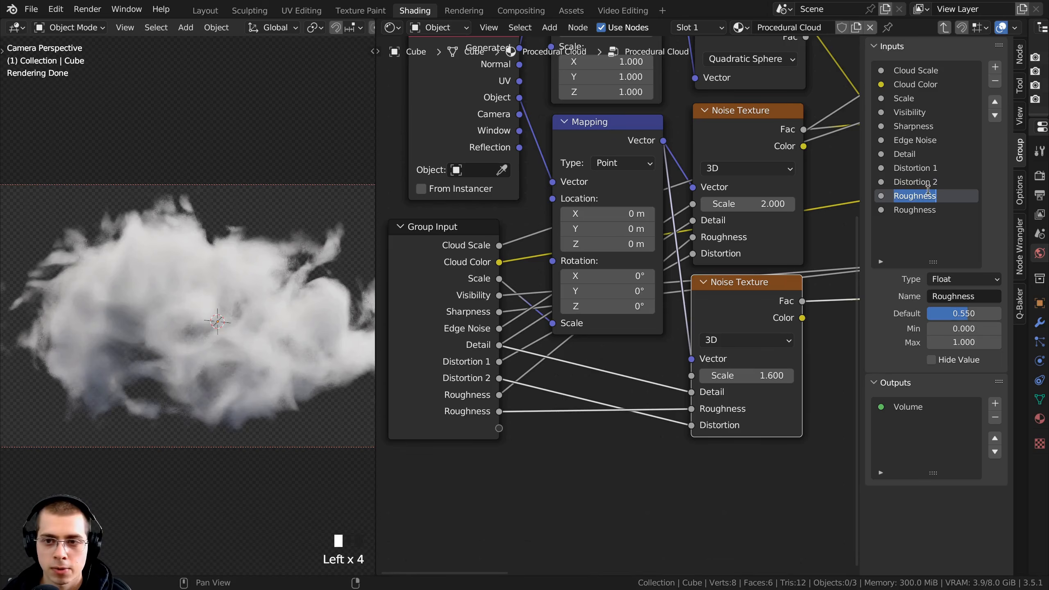
pyautogui.write('Smoothness 1')
pyautogui.press('Return')
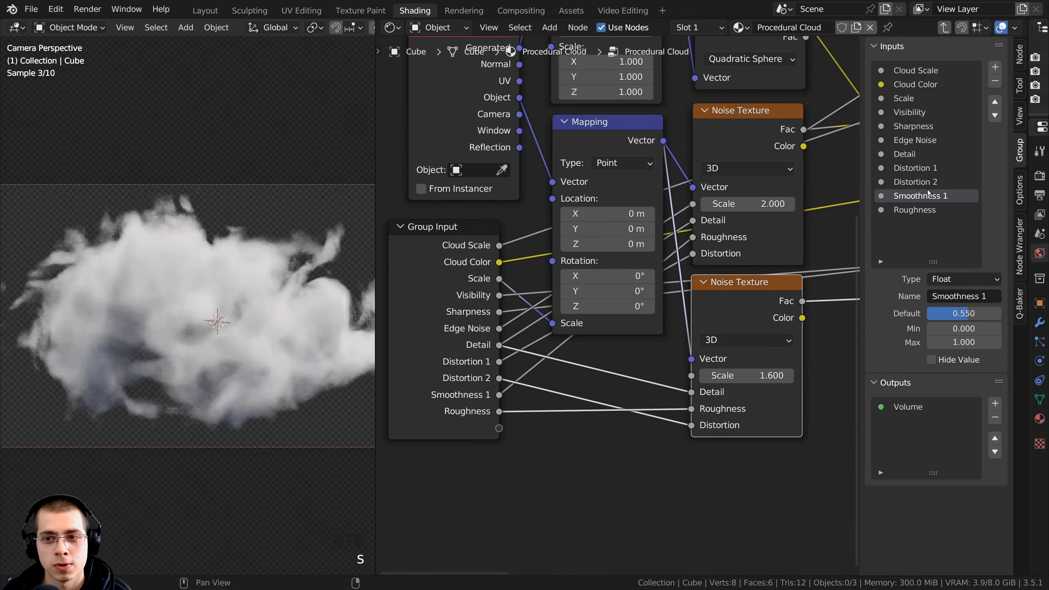
pyautogui.doubleClick(929, 194)
pyautogui.hotkey('ctrl', 'c')
pyautogui.doubleClick(921, 210)
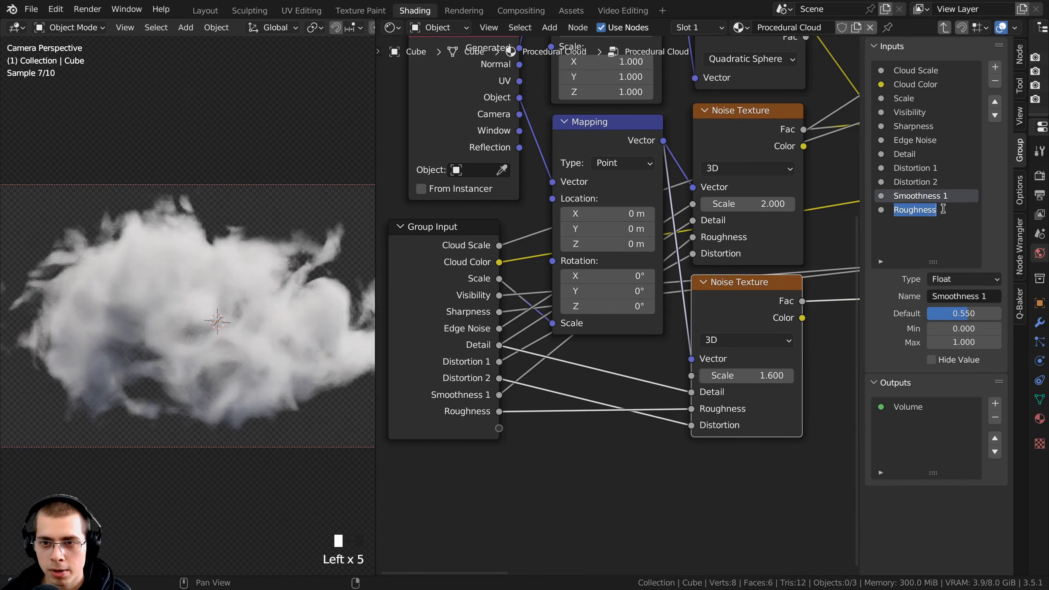
pyautogui.hotkey('ctrl', 'v')
pyautogui.press('BackSpace')
pyautogui.write('2')
pyautogui.press('Return')
pyautogui.click(914, 210)
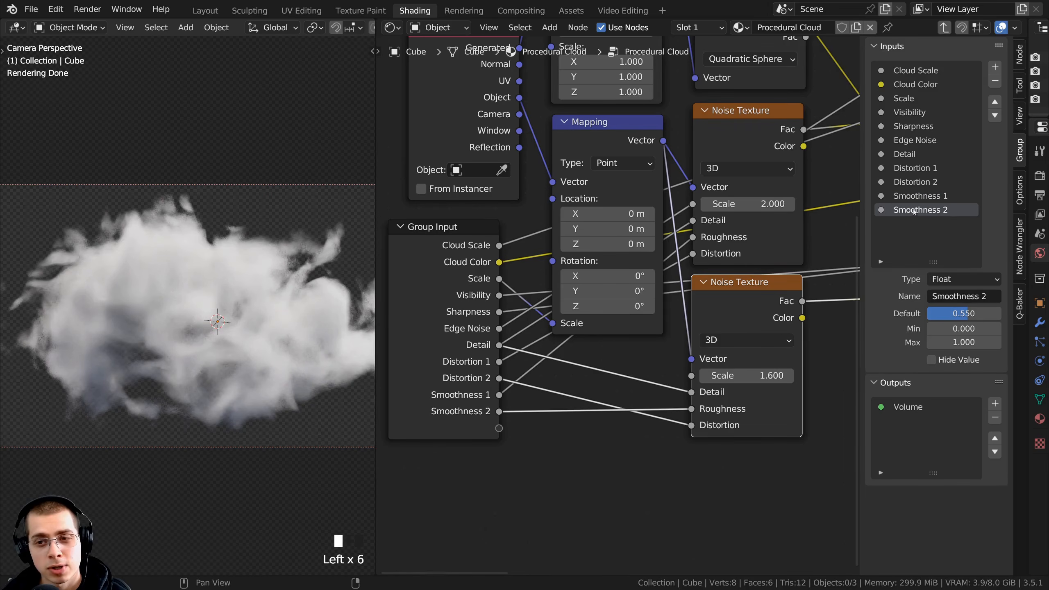
# - Expose the Multiply node's second Value as a group input and name it "Density"
pyautogui.scroll(-3, 502, 317)
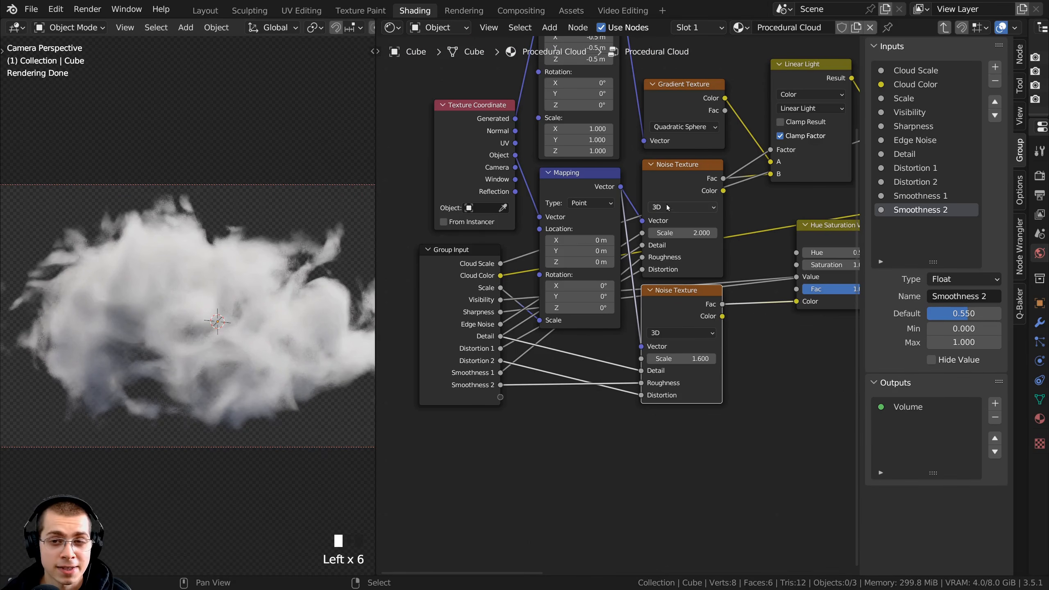
pyautogui.scroll(-4, 754, 206)
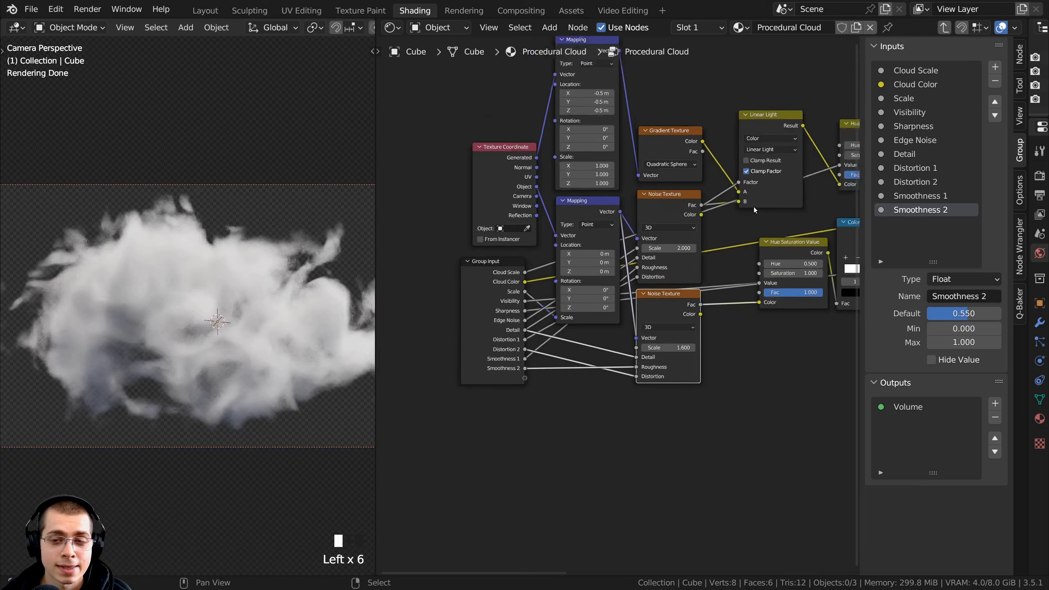
pyautogui.moveTo(754, 207); pyautogui.dragTo(493, 216, button='middle')
pyautogui.moveTo(805, 213); pyautogui.dragTo(558, 252, button='middle')
pyautogui.scroll(3, 644, 268)
pyautogui.click(669, 181)
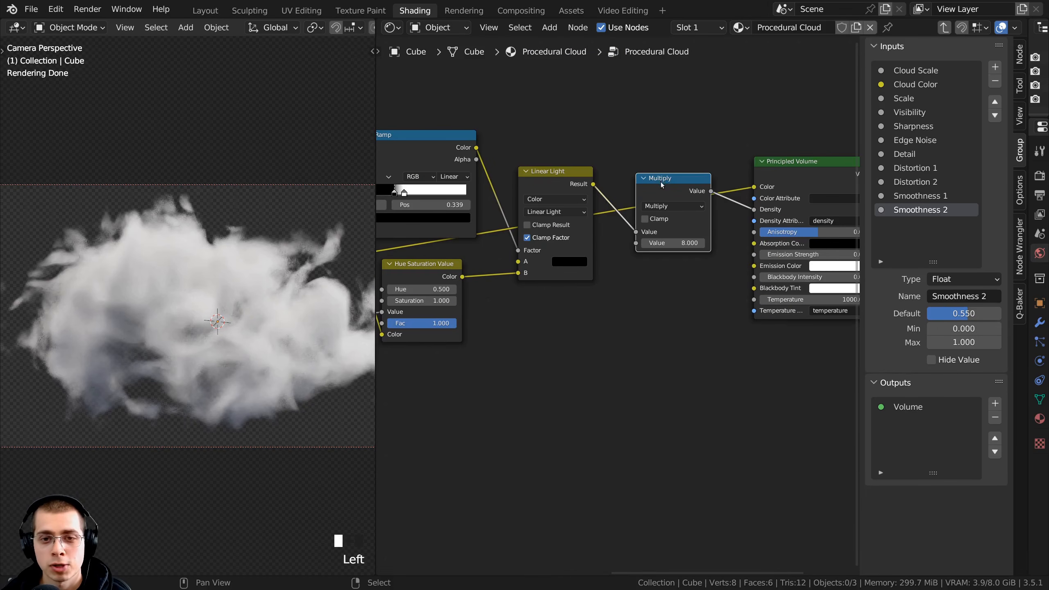
pyautogui.moveTo(636, 258); pyautogui.dragTo(655, 244, button='middle')
pyautogui.moveTo(656, 230); pyautogui.dragTo(446, 436)
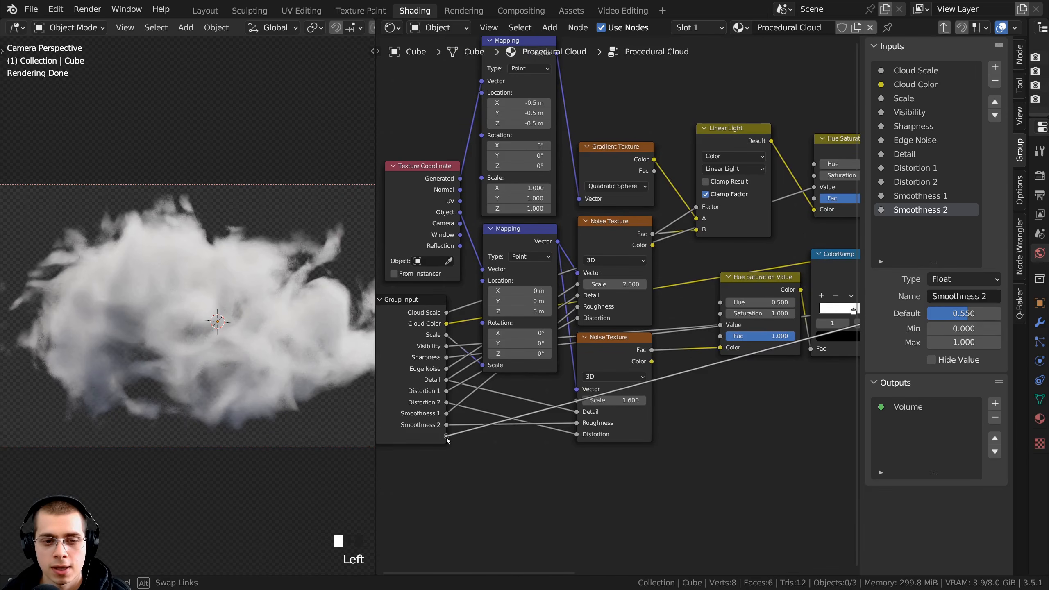
pyautogui.doubleClick(921, 224)
pyautogui.write('Density')
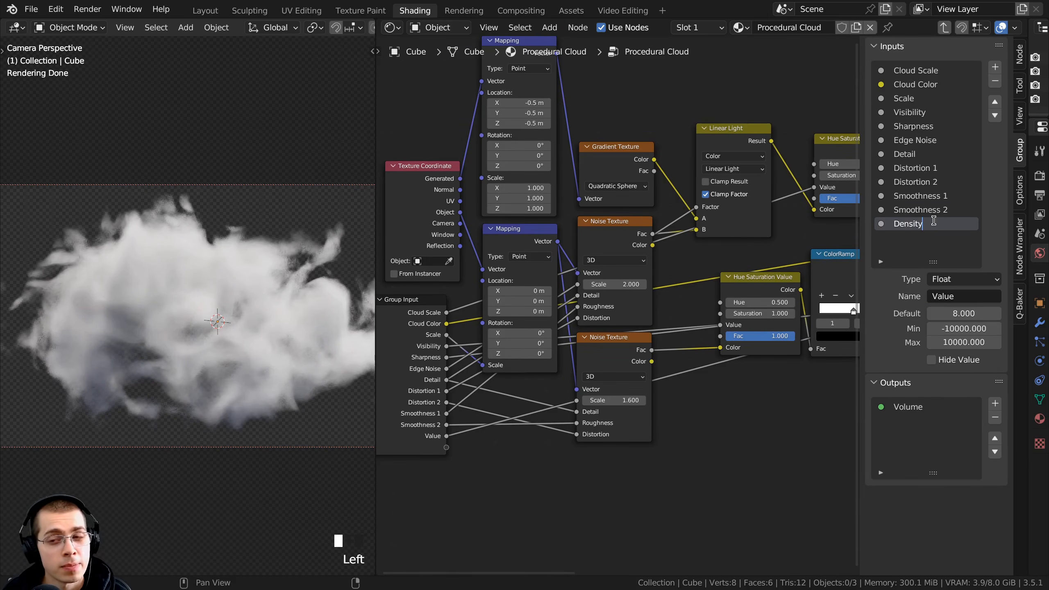
pyautogui.press('Return')
# - Leave the node group and test how the Procedural Cloud node's Cloud Scale, Cloud Color and Scale affect the cloud
pyautogui.moveTo(460, 280); pyautogui.dragTo(470, 279, button='middle')
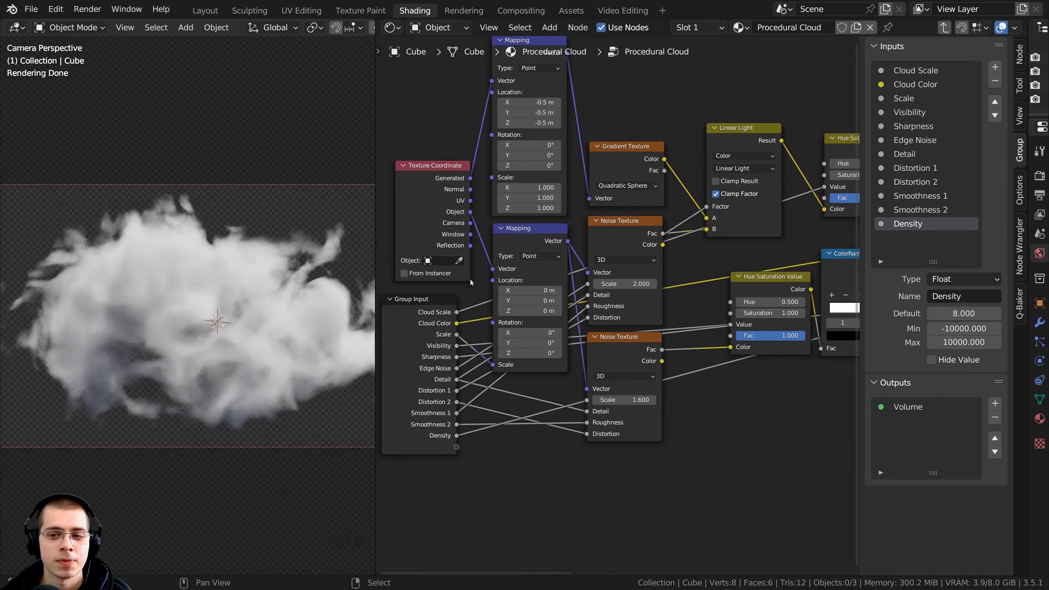
pyautogui.press('Tab')
pyautogui.moveTo(620, 262); pyautogui.dragTo(570, 190, button='middle')
pyautogui.scroll(5, 621, 238)
pyautogui.rightClick(572, 221)
pyautogui.press('n')
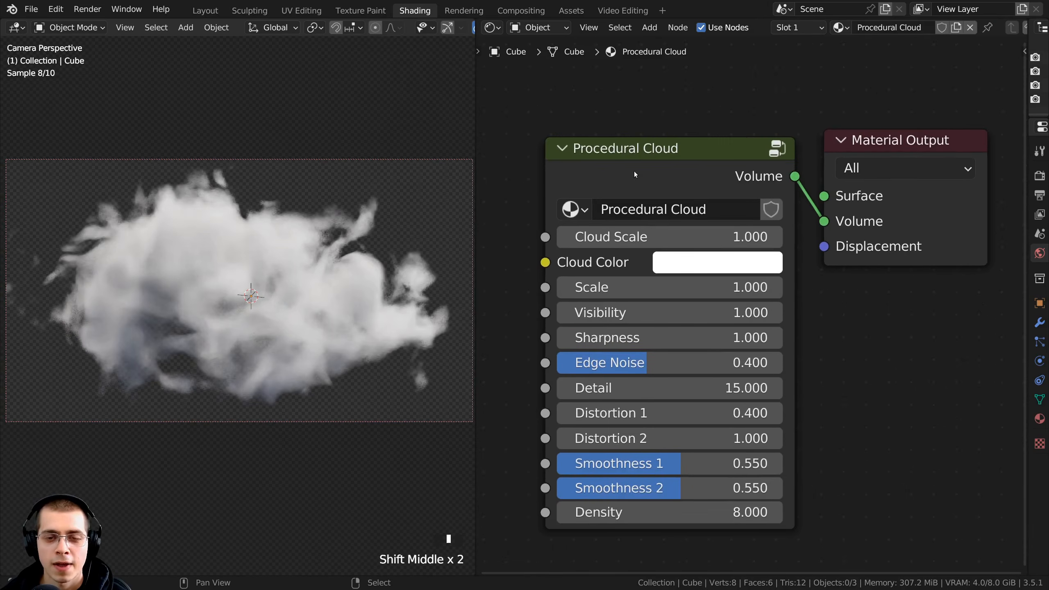
pyautogui.moveTo(635, 172); pyautogui.dragTo(638, 146, button='middle')
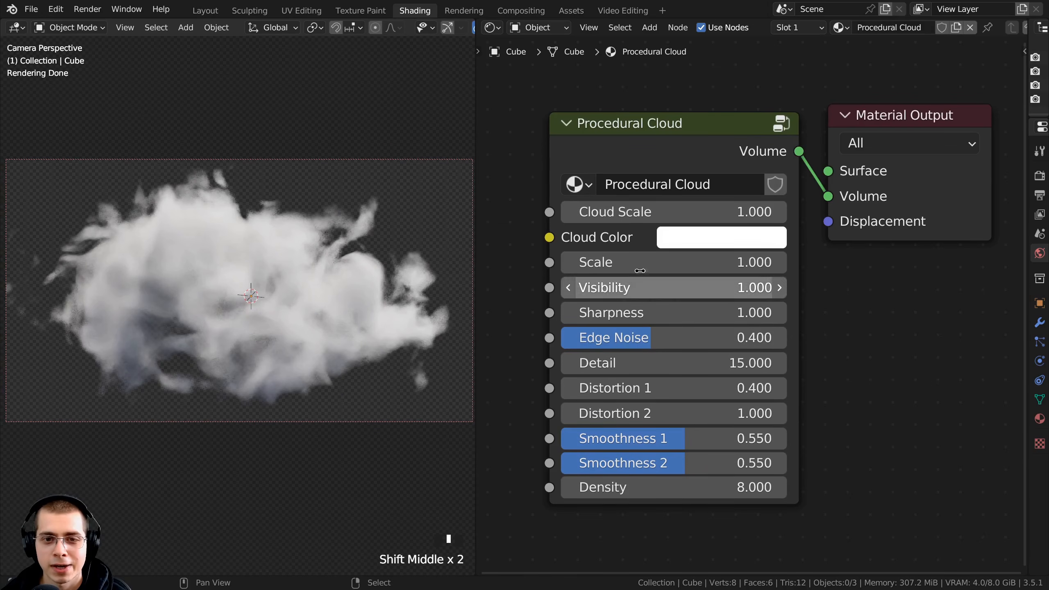
pyautogui.moveTo(637, 211)
pyautogui.keyDown('shift'); pyautogui.mouseDown()
pyautogui.moveTo(681, 211)
pyautogui.moveTo(626, 212)
pyautogui.moveTo(637, 215)
pyautogui.mouseUp(); pyautogui.keyUp('shift')
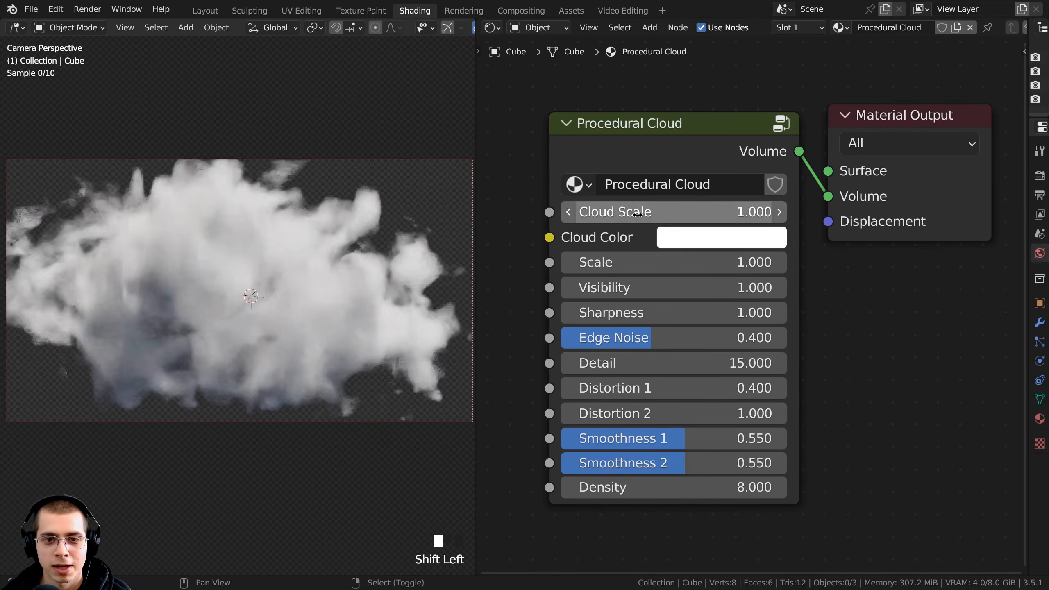
pyautogui.click(698, 239)
pyautogui.moveTo(789, 306); pyautogui.dragTo(780, 325)
pyautogui.rightClick(780, 326)
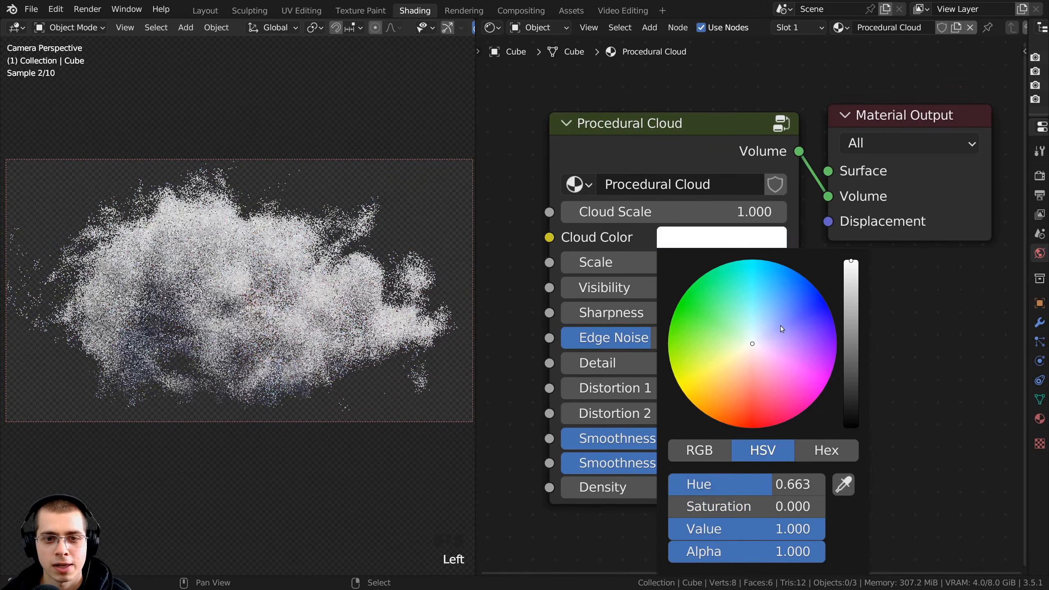
pyautogui.moveTo(619, 262)
pyautogui.keyDown('shift'); pyautogui.mouseDown()
pyautogui.moveTo(693, 262)
pyautogui.moveTo(628, 262)
pyautogui.mouseUp(); pyautogui.keyUp('shift')
# - Rename the Procedural Cloud group's "Scale" input as "Noise Scale"
pyautogui.click(624, 148)
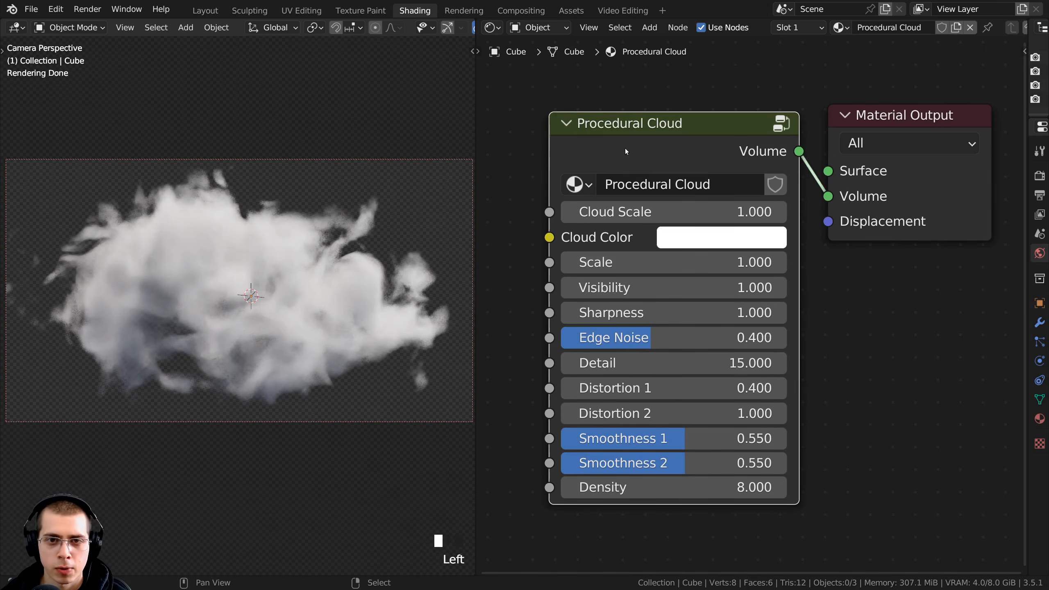
pyautogui.press('Tab')
pyautogui.press('n')
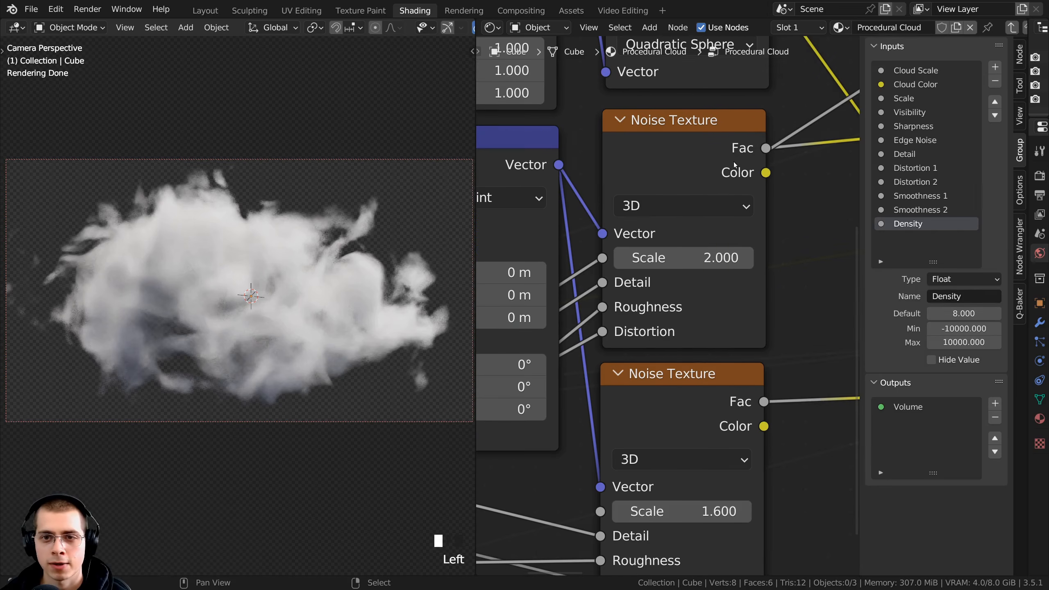
pyautogui.click(904, 96)
pyautogui.click(891, 102)
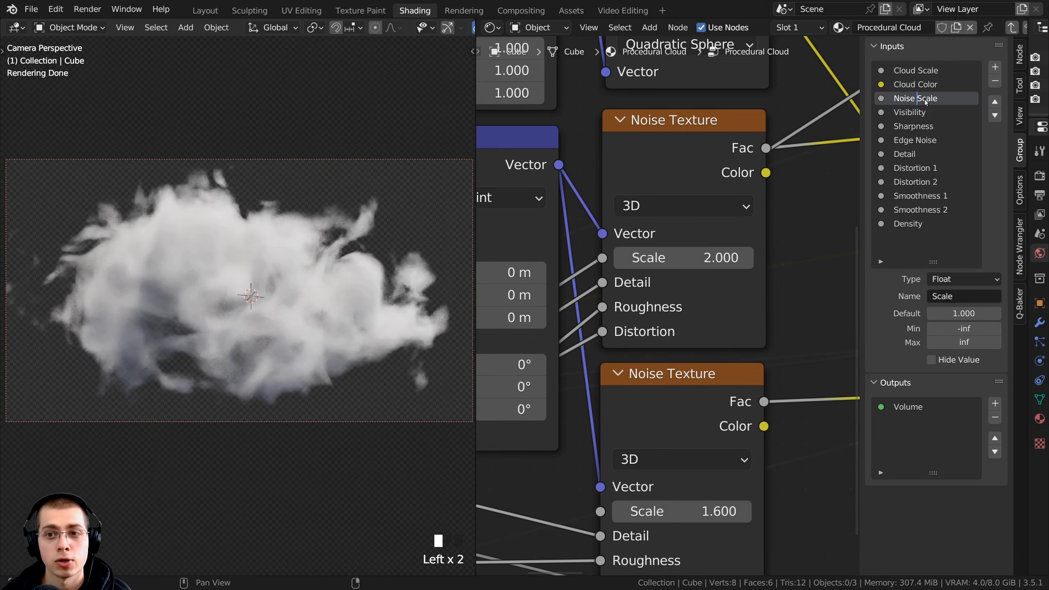
pyautogui.press('Return')
pyautogui.moveTo(704, 211); pyautogui.dragTo(711, 205, button='middle')
# - Leave the Procedural Cloud node group and hide the node editor's sidebar
pyautogui.press('Tab')
pyautogui.moveTo(658, 307); pyautogui.dragTo(717, 298, button='middle')
pyautogui.scroll(-2, 718, 298)
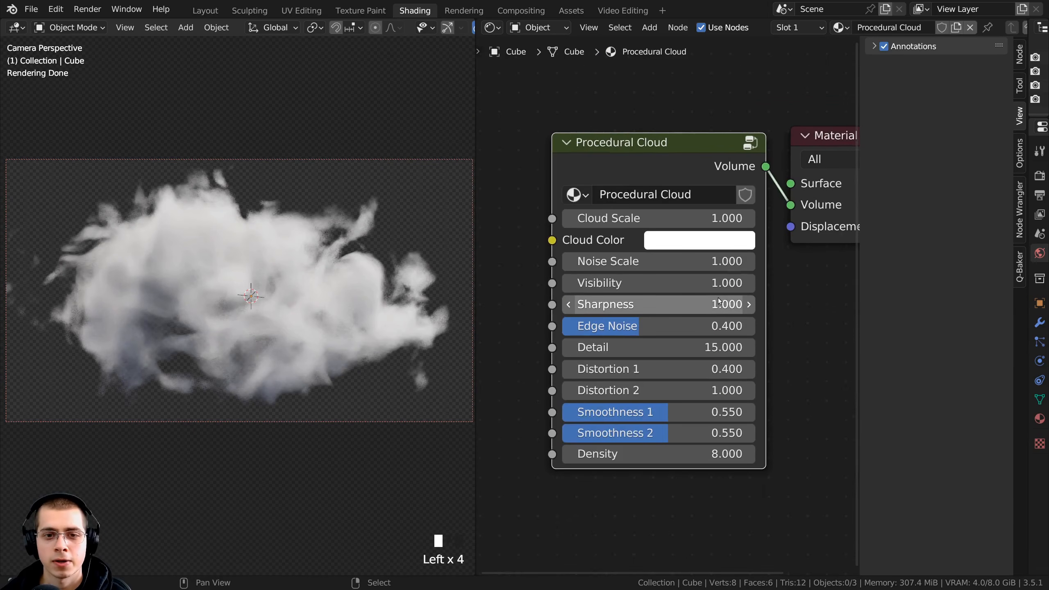
pyautogui.press('n')
# - Test how the Procedural Cloud node's Noise Scale, Visibility and Sharpness change the cloud, cancelling each trial value
pyautogui.moveTo(781, 261)
pyautogui.keyDown('shift'); pyautogui.mouseDown()
pyautogui.moveTo(809, 261)
pyautogui.moveTo(765, 261)
pyautogui.mouseUp(); pyautogui.keyUp('shift')
pyautogui.rightClick(760, 261)
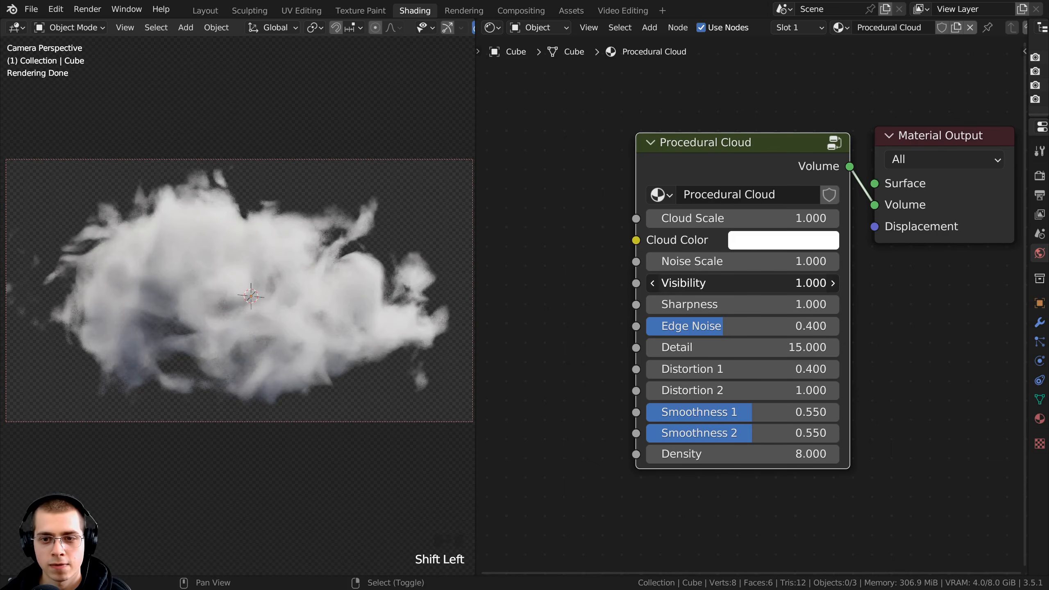
pyautogui.keyDown('shift'); pyautogui.moveTo(706, 285); pyautogui.dragTo(758, 306); pyautogui.keyUp('shift')
pyautogui.rightClick(683, 285)
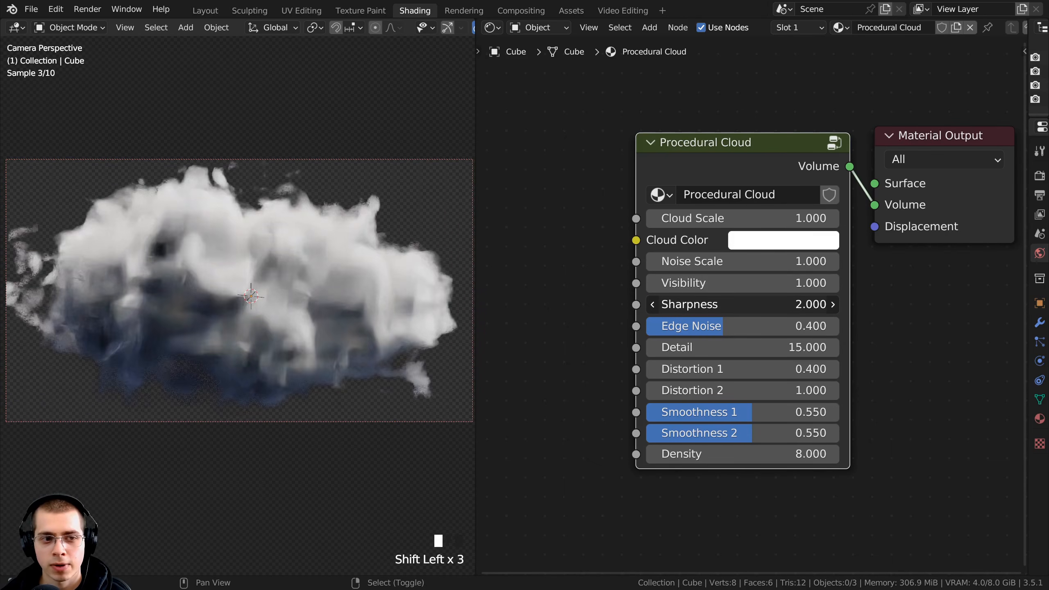
pyautogui.rightClick(705, 304)
# - Test how the node's Edge Noise, Detail, Distortion and Smoothness inputs change the cloud's edges, keeping the original values
pyautogui.keyDown('shift'); pyautogui.moveTo(705, 326); pyautogui.dragTo(664, 327); pyautogui.keyUp('shift')
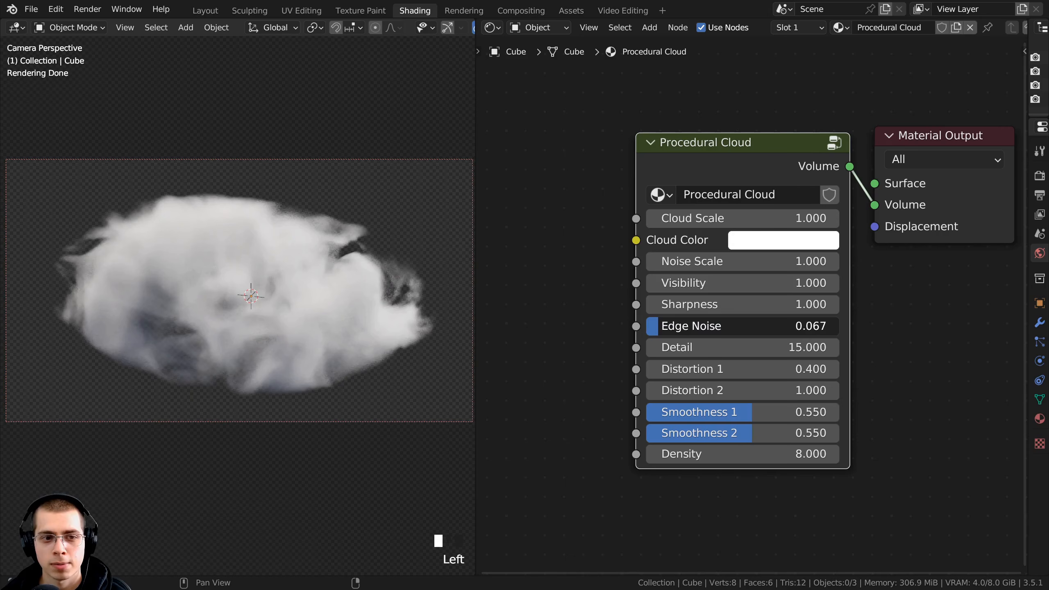
pyautogui.moveTo(672, 347); pyautogui.dragTo(698, 347)
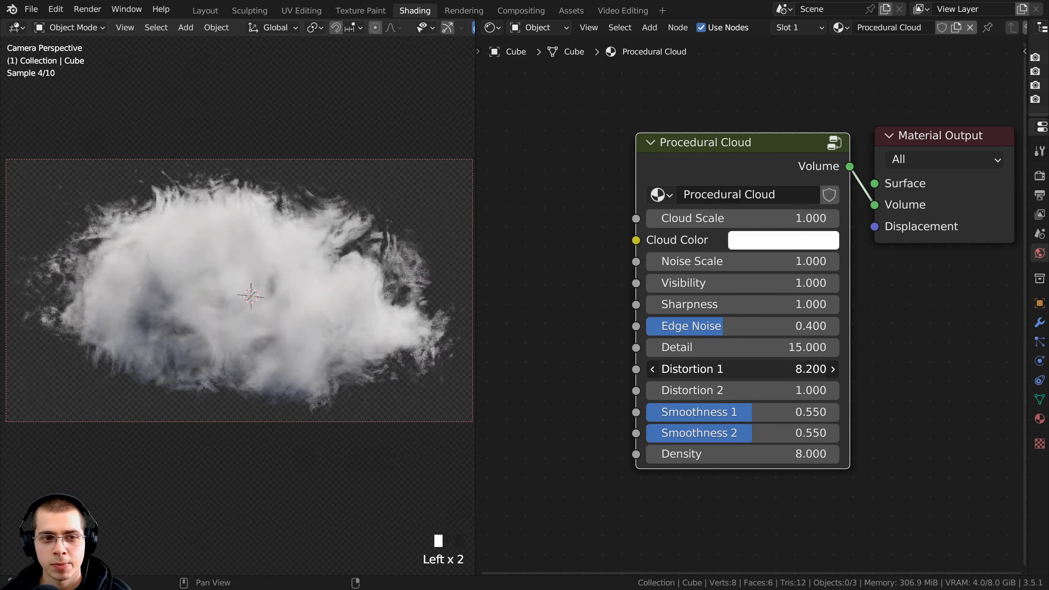
pyautogui.keyDown('shift'); pyautogui.moveTo(331, 269); pyautogui.dragTo(258, 278, button='middle'); pyautogui.keyUp('shift')
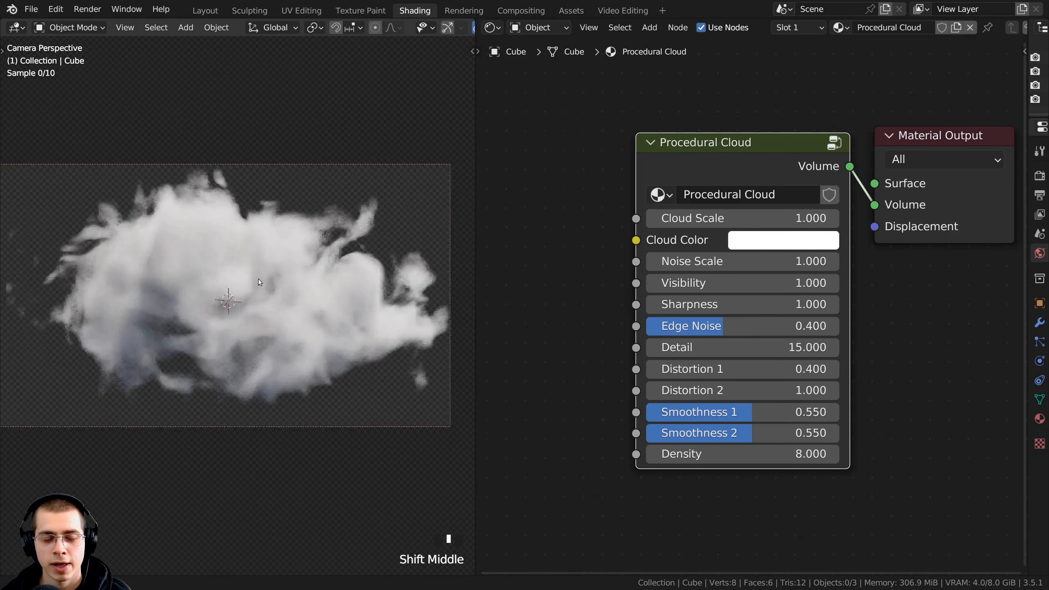
pyautogui.scroll(4, 258, 278)
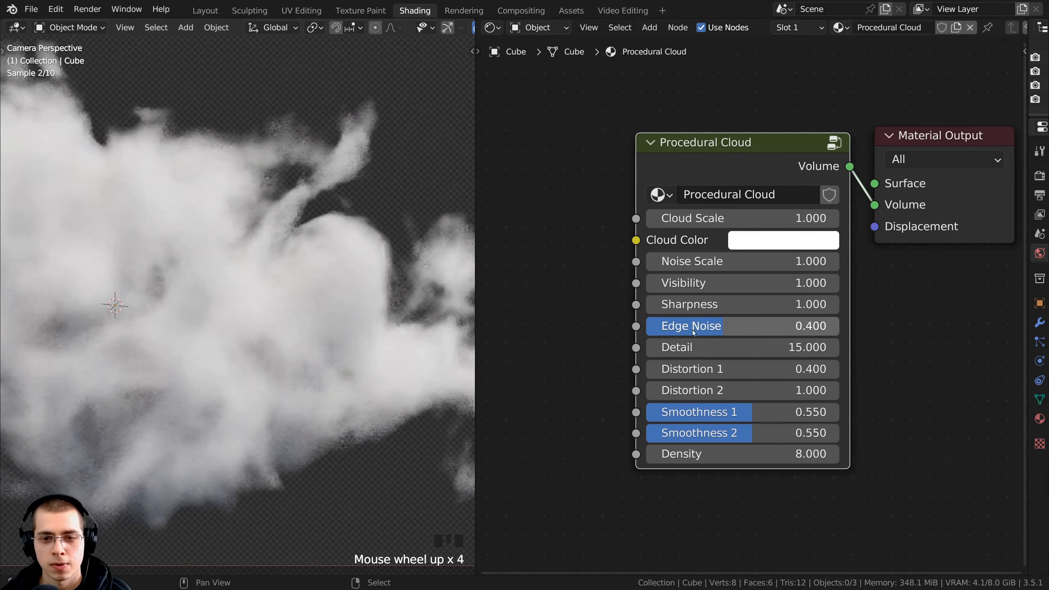
pyautogui.keyDown('shift'); pyautogui.moveTo(693, 369); pyautogui.dragTo(758, 369); pyautogui.keyUp('shift')
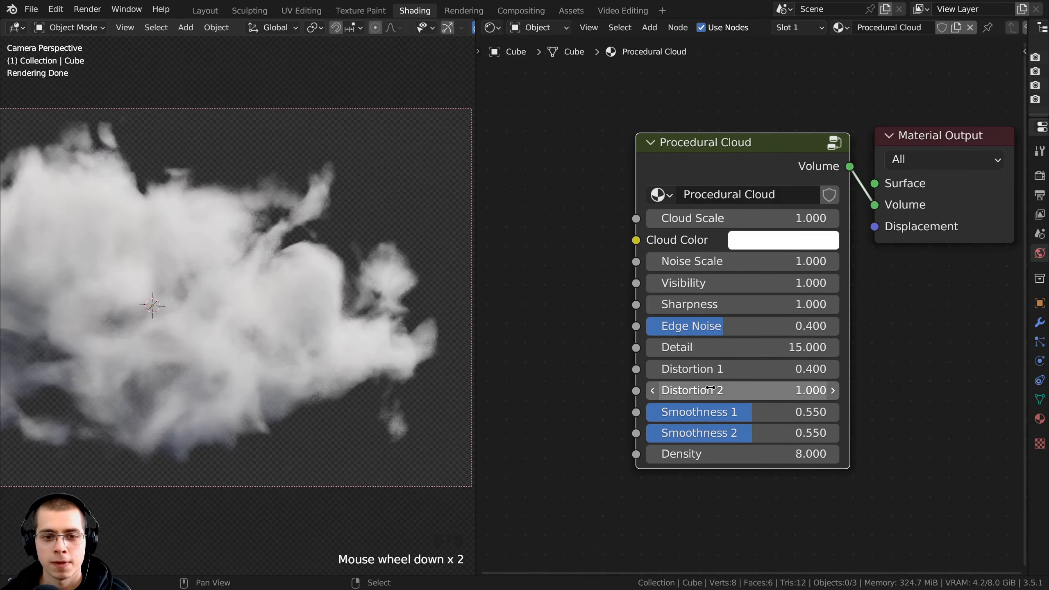
pyautogui.keyDown('shift'); pyautogui.moveTo(711, 390); pyautogui.dragTo(729, 390); pyautogui.keyUp('shift')
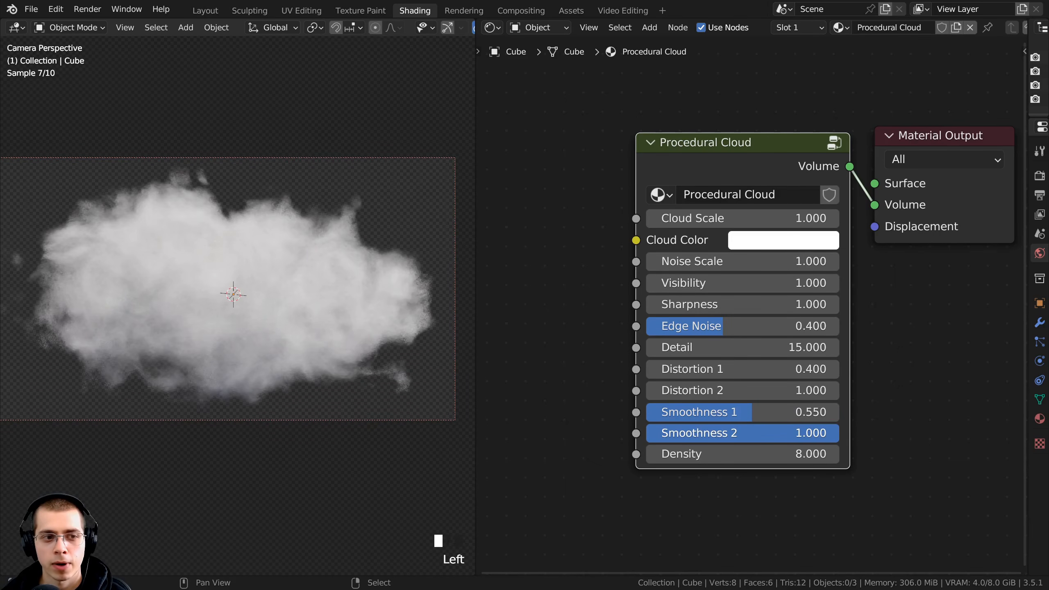
# - Try very high and very low Density values on the Procedural Cloud node and cancel the changes
pyautogui.keyDown('shift'); pyautogui.moveTo(733, 454); pyautogui.dragTo(737, 454); pyautogui.keyUp('shift')
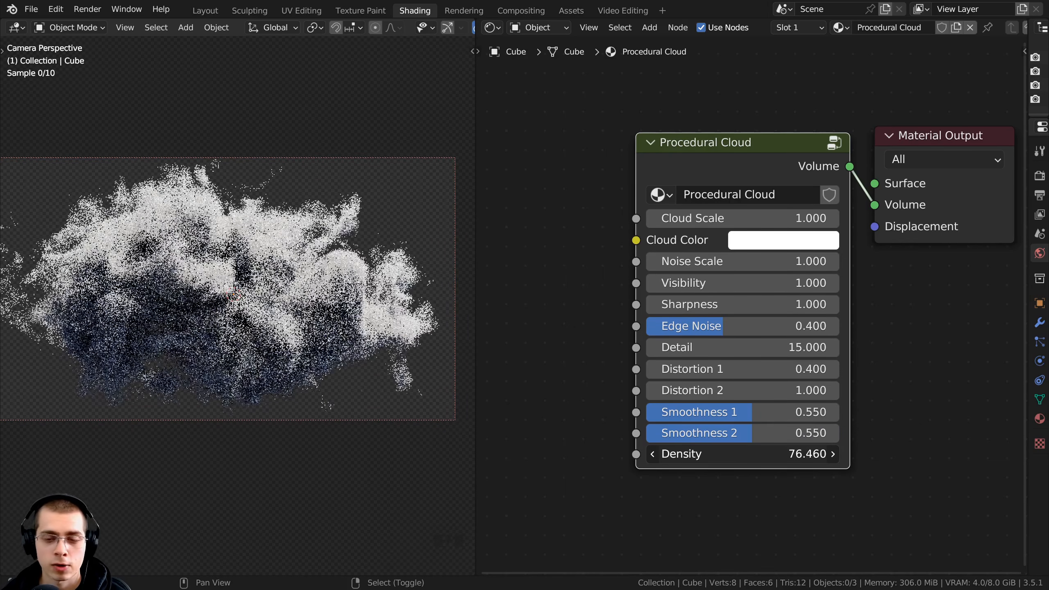
pyautogui.keyDown('shift'); pyautogui.moveTo(747, 454); pyautogui.dragTo(748, 455); pyautogui.keyUp('shift')
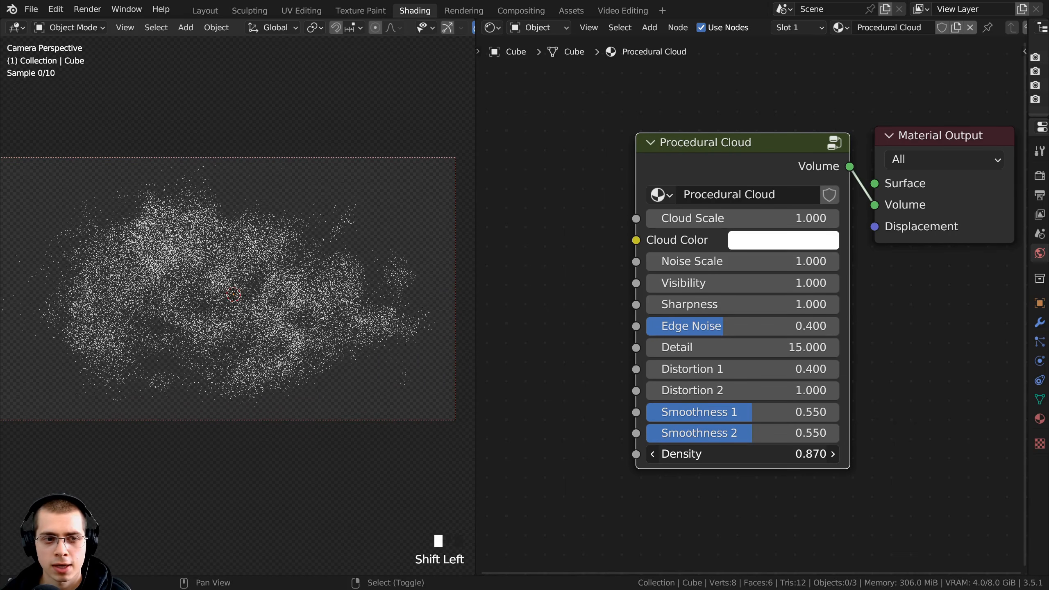
pyautogui.keyDown('shift'); pyautogui.moveTo(743, 454); pyautogui.dragTo(739, 454); pyautogui.keyUp('shift')
pyautogui.rightClick(746, 454)
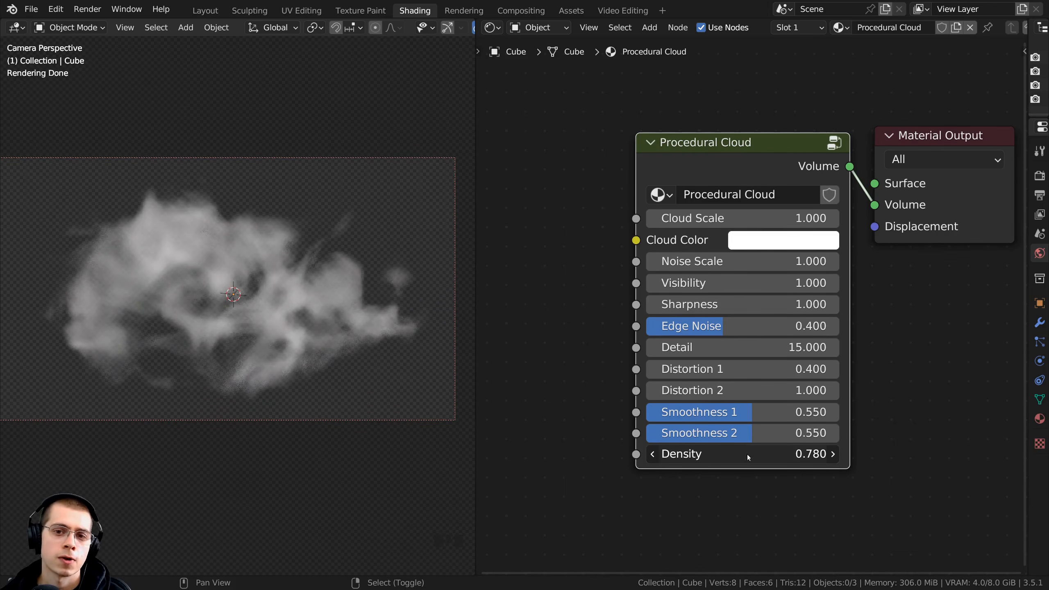
# - Select all nodes in the material and render the cloud image from the camera
pyautogui.moveTo(810, 171); pyautogui.dragTo(767, 171, button='middle')
pyautogui.press('a')
pyautogui.press('F12')
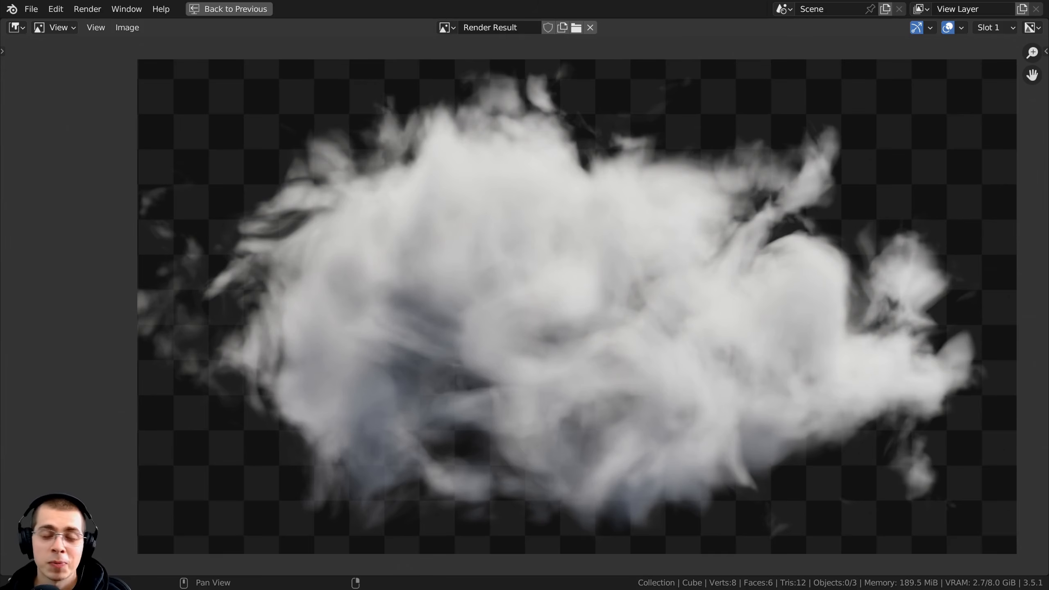